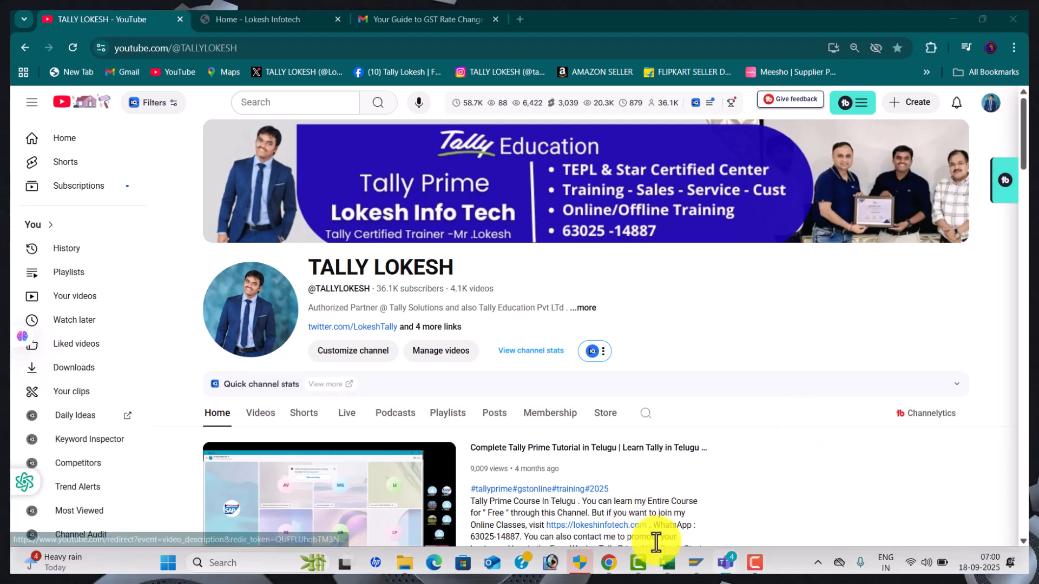
# Switch to the Excel workbook SAP CONTENT CONFIGURATION and slightly narrow column E on the Profit Center sheet
pyautogui.moveTo(694, 568)
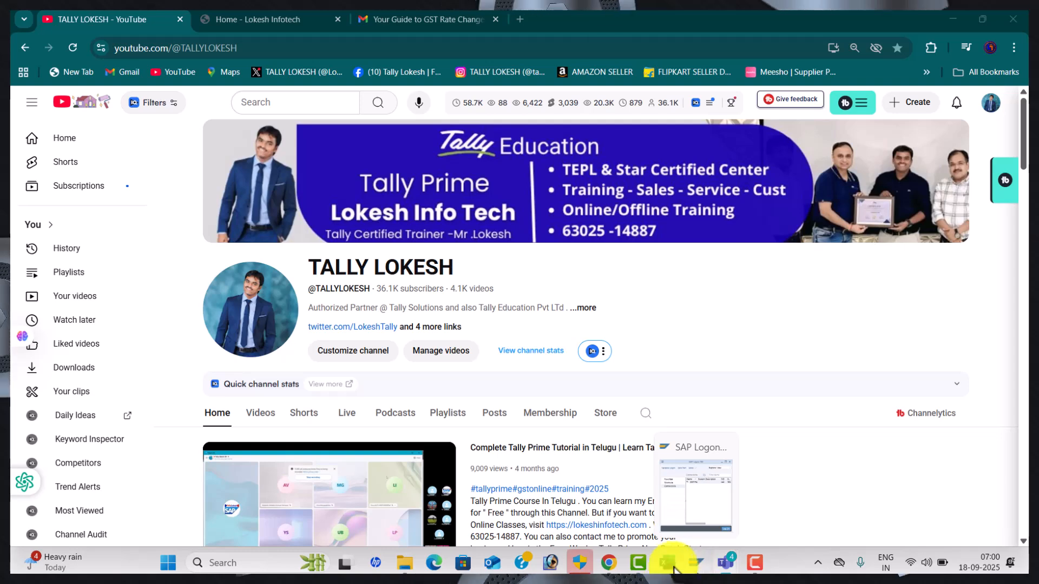
pyautogui.click(667, 564)
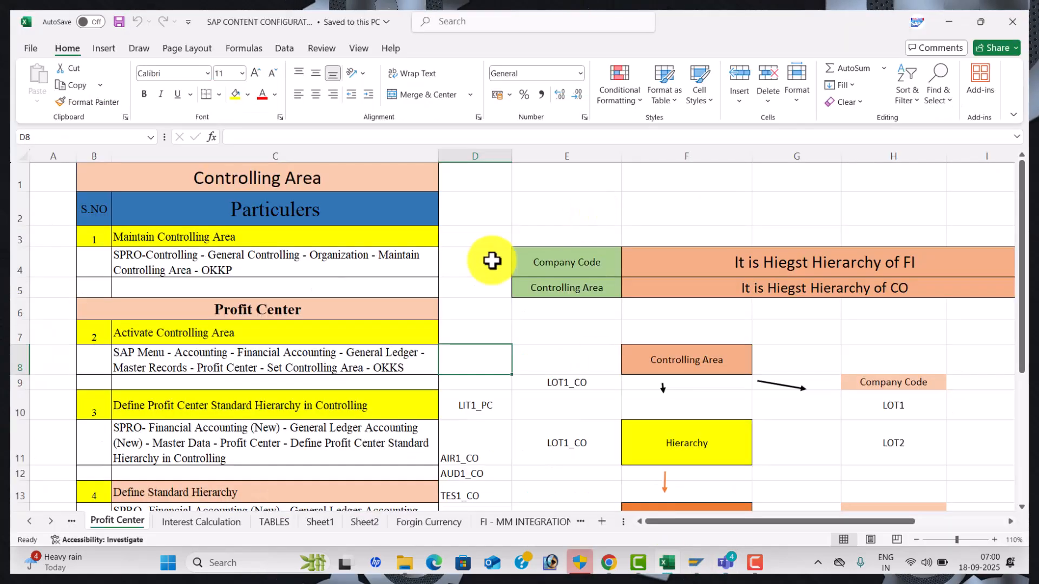
pyautogui.press('Up')
pyautogui.press('Up')
pyautogui.press('Up')
pyautogui.press('Up')
pyautogui.press('Up')
pyautogui.press('Up')
pyautogui.press('Up')
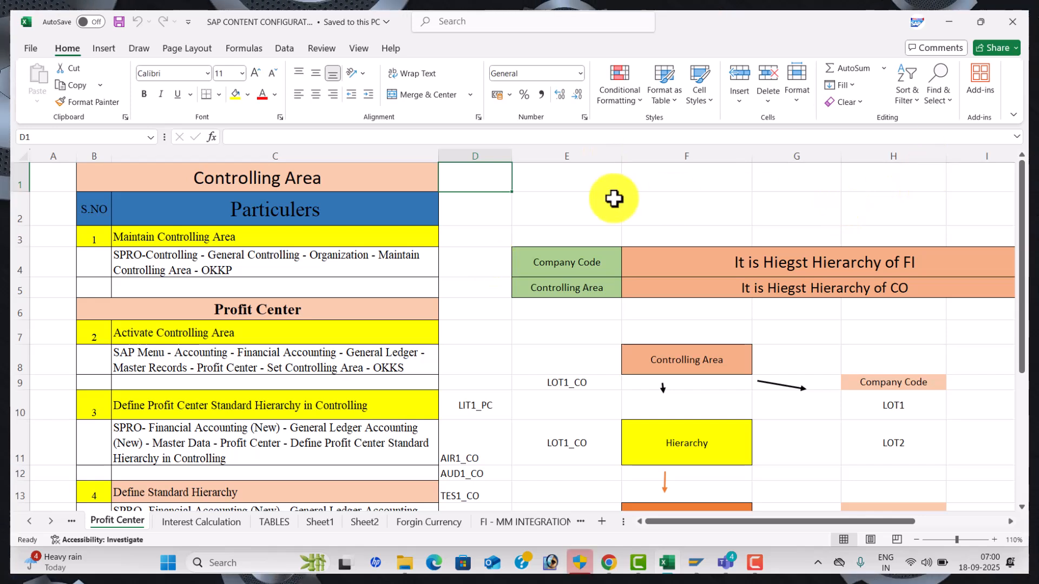
pyautogui.moveTo(622, 156); pyautogui.dragTo(603, 158)
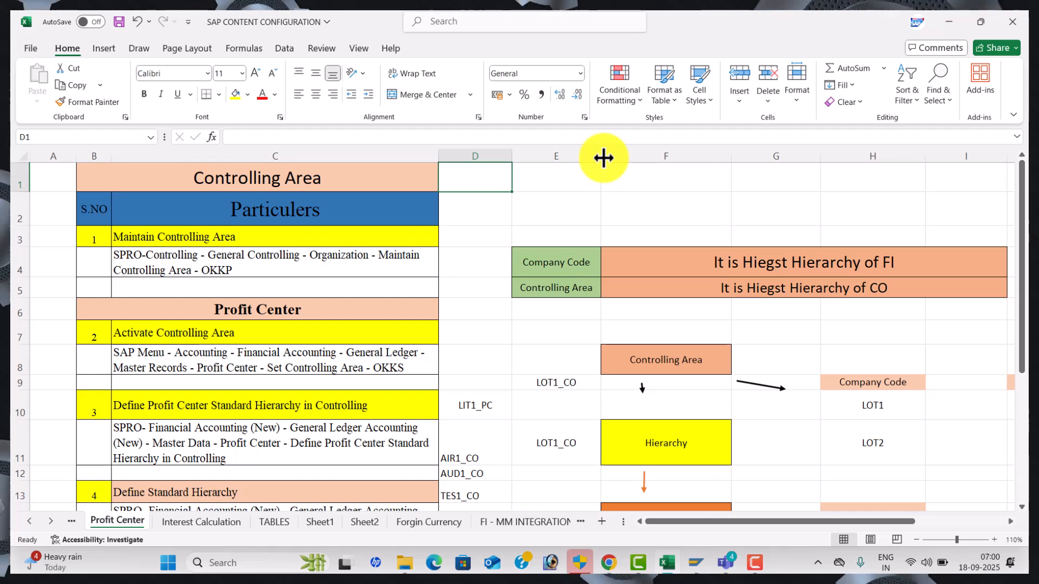
# Review the numbered profit center configuration steps down to GL Posting - FB50
pyautogui.click(499, 321)
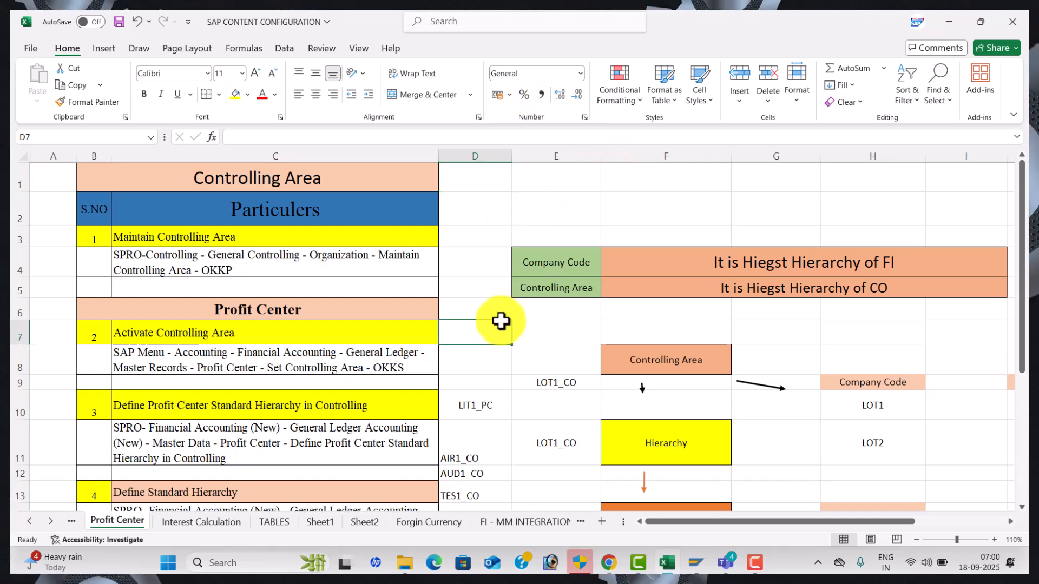
pyautogui.press('Down')
pyautogui.press('Down')
pyautogui.press('Down')
pyautogui.press('Down')
pyautogui.press('Down')
pyautogui.press('Down')
pyautogui.press('Down')
pyautogui.press('Down')
pyautogui.press('Down')
pyautogui.press('Down')
pyautogui.press('Down')
pyautogui.press('Down')
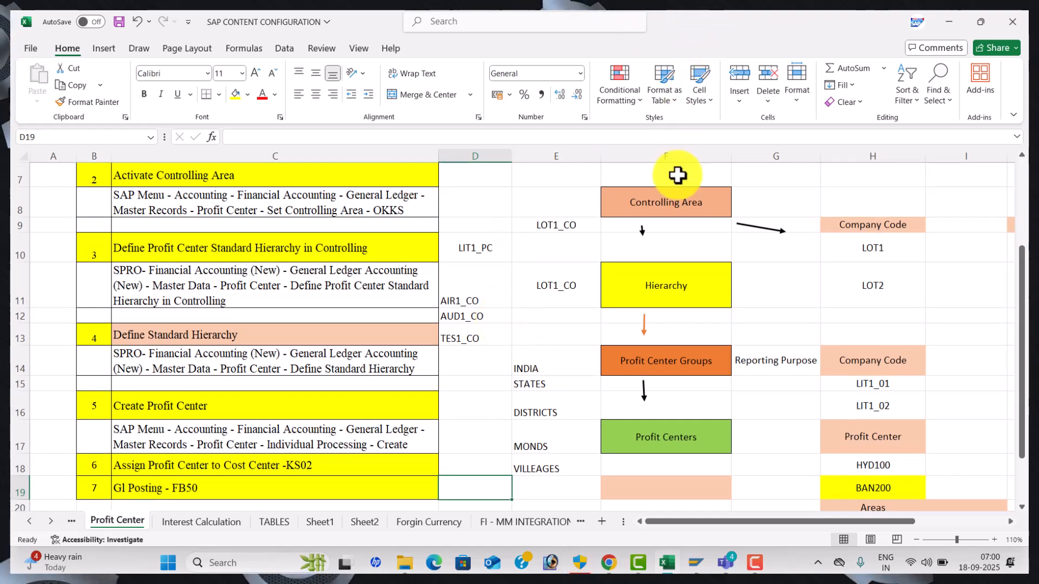
# Examine the diagram from Controlling Area through Hierarchy and Profit Center Groups to Profit Centers, along with the India-to-villages example levels
pyautogui.click(686, 205)
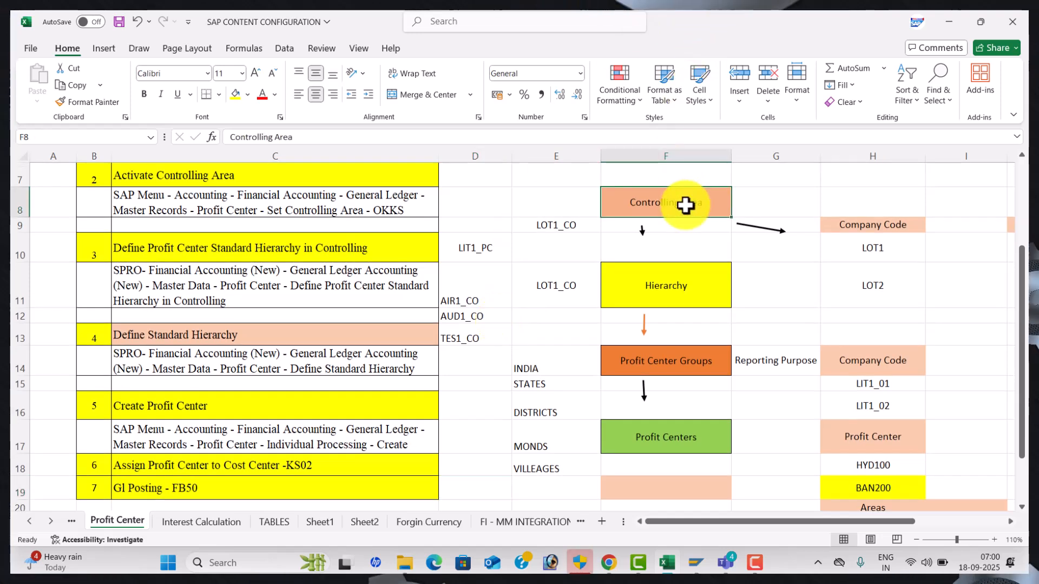
pyautogui.click(671, 286)
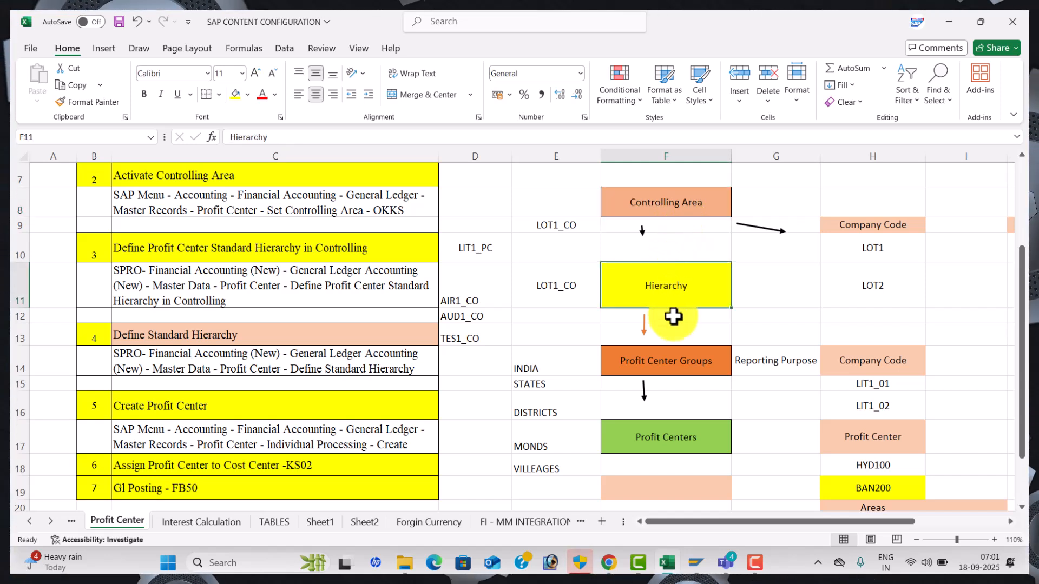
pyautogui.click(680, 359)
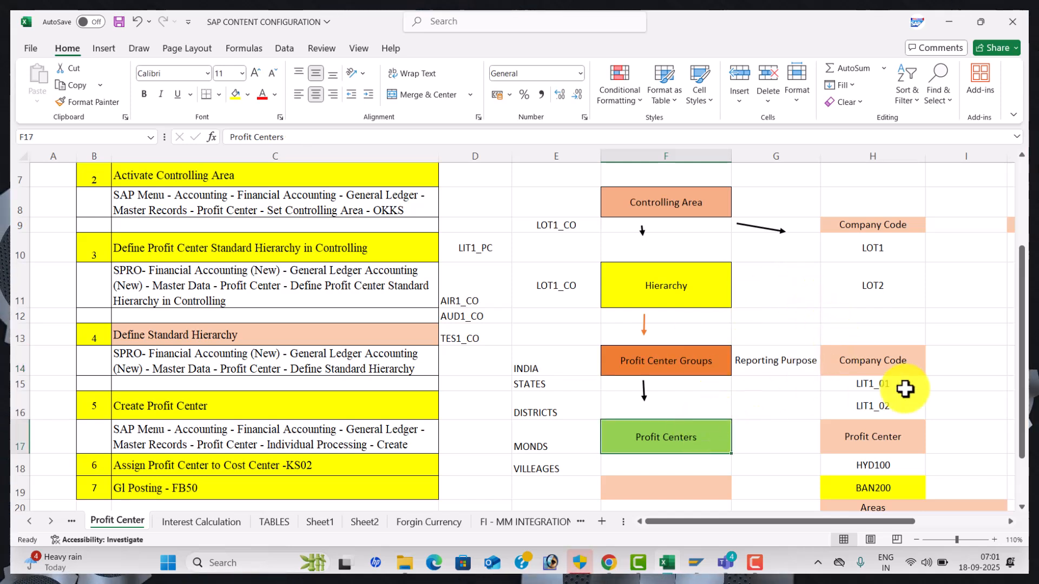
pyautogui.moveTo(1022, 324); pyautogui.dragTo(1026, 369)
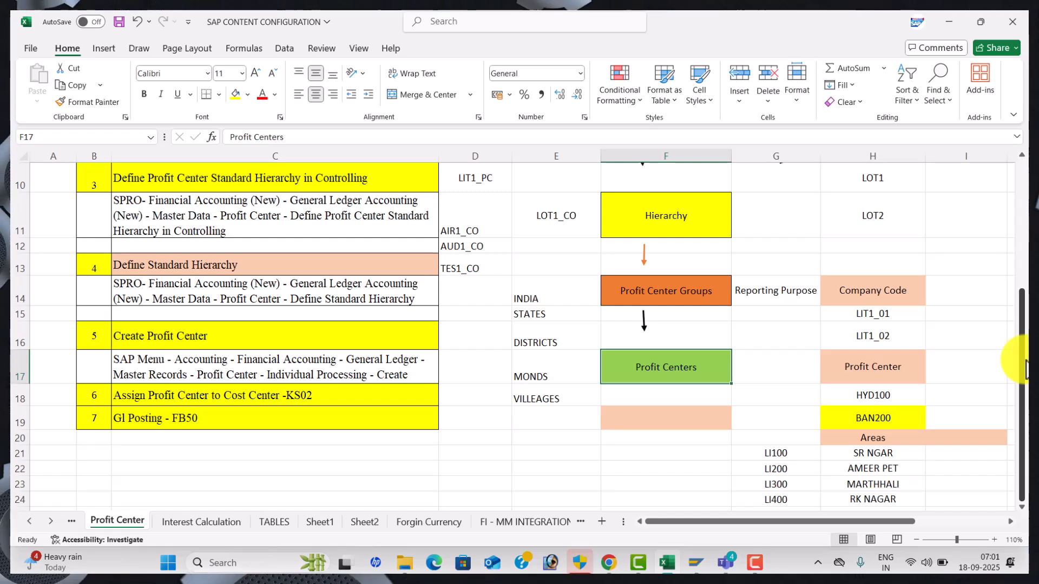
pyautogui.click(573, 297)
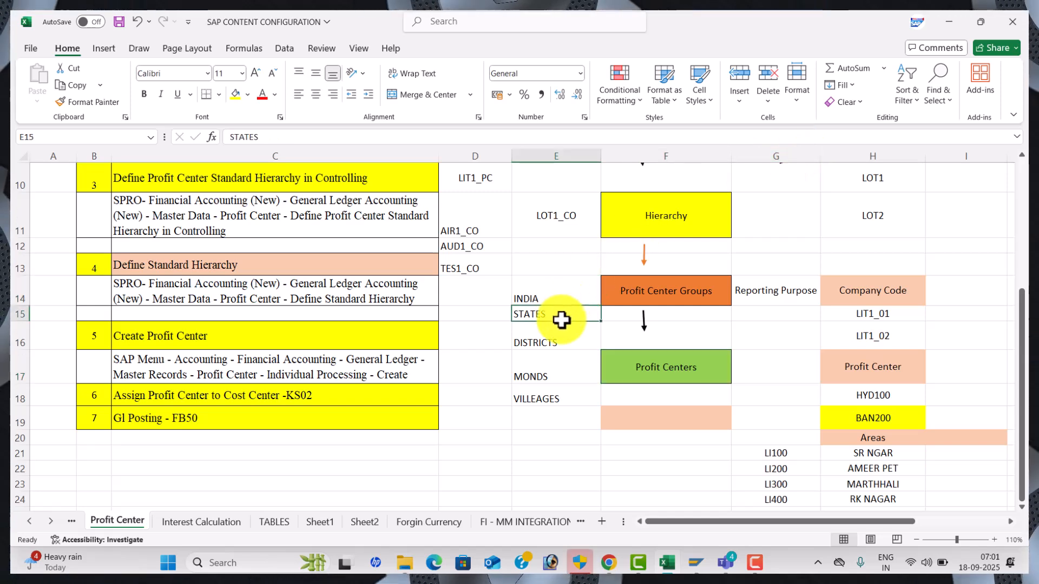
pyautogui.click(561, 337)
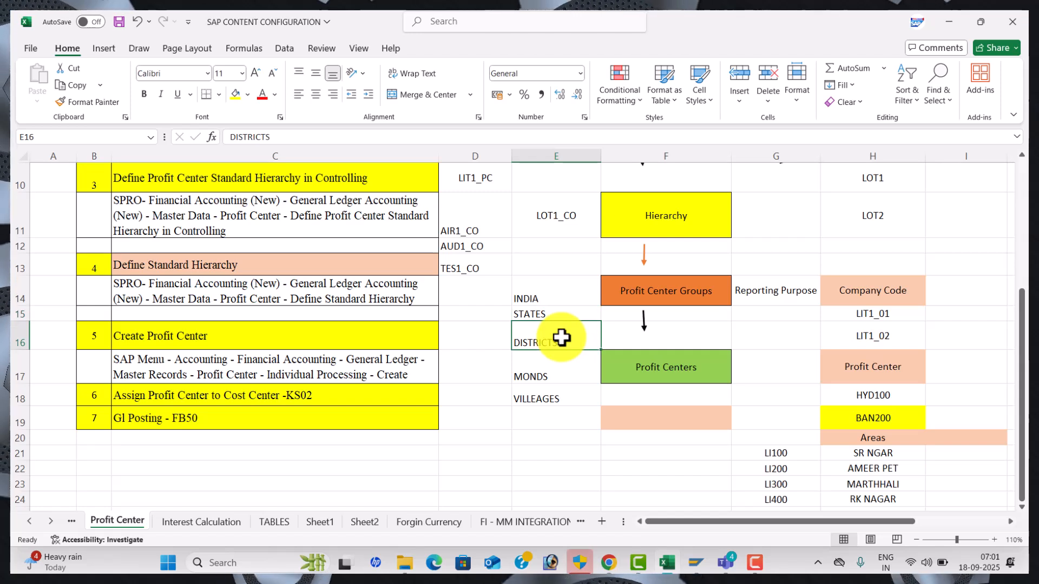
pyautogui.click(559, 370)
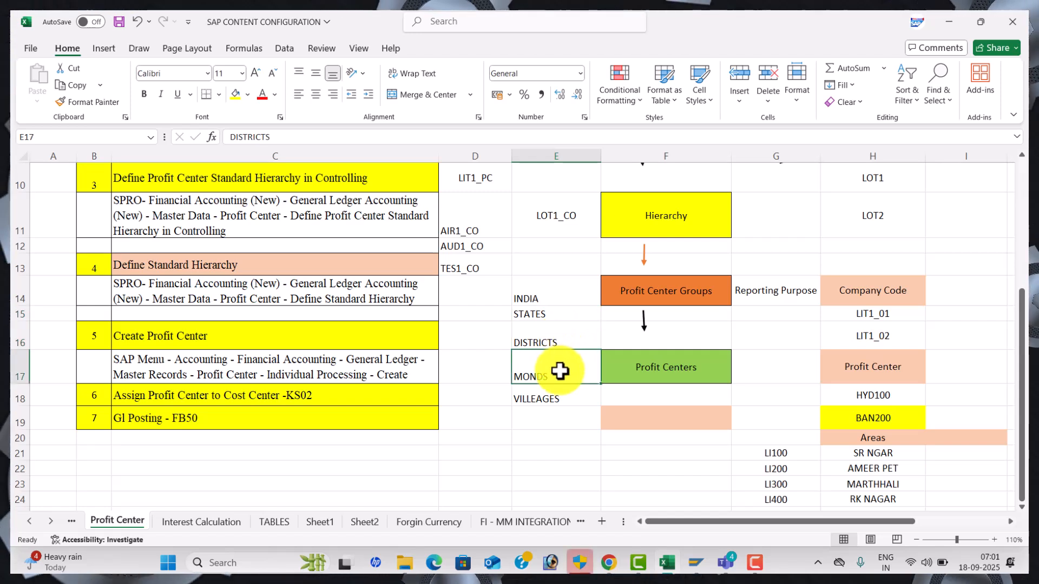
pyautogui.click(561, 398)
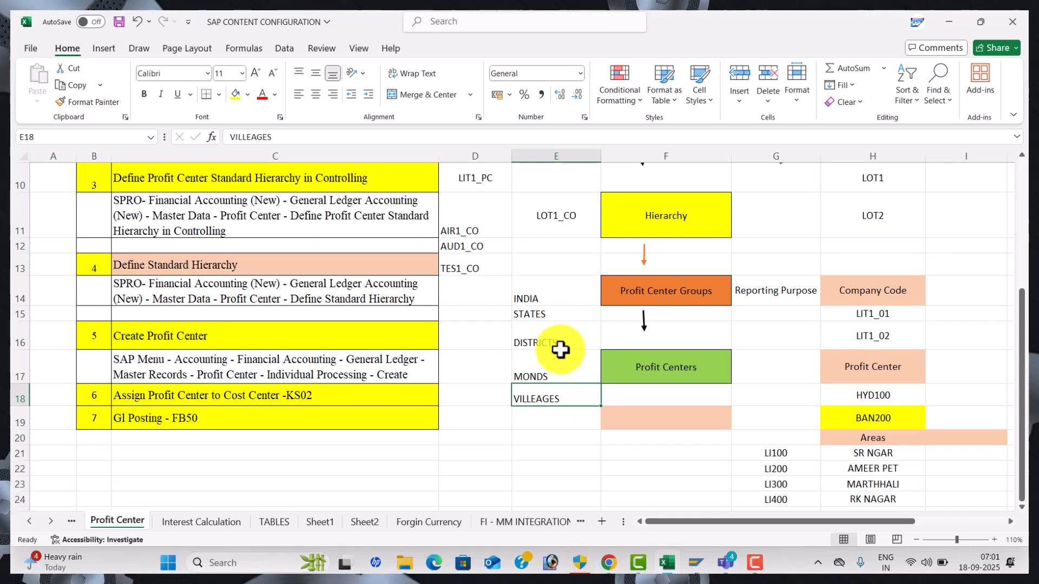
pyautogui.click(670, 226)
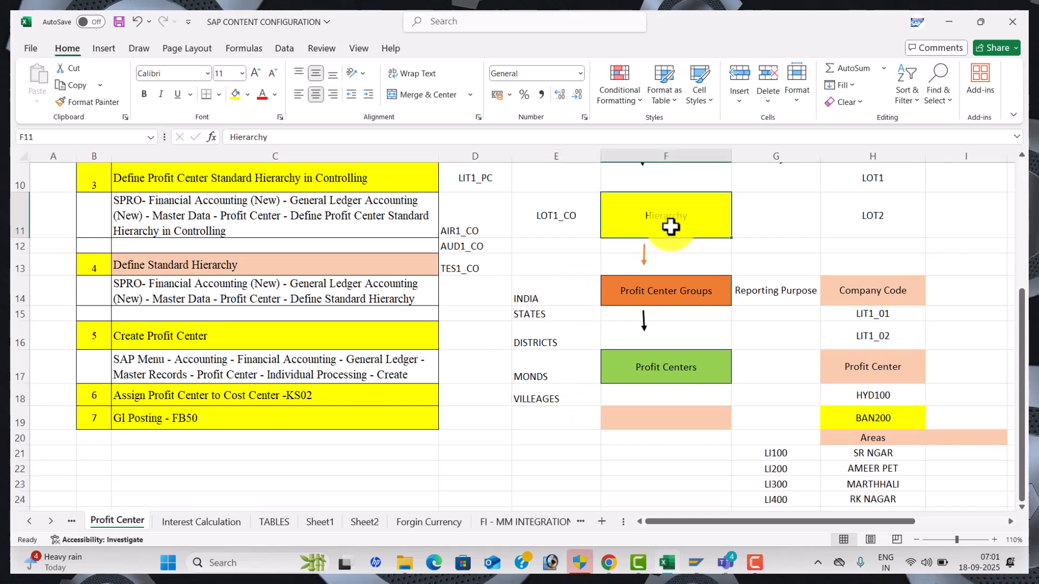
pyautogui.click(677, 282)
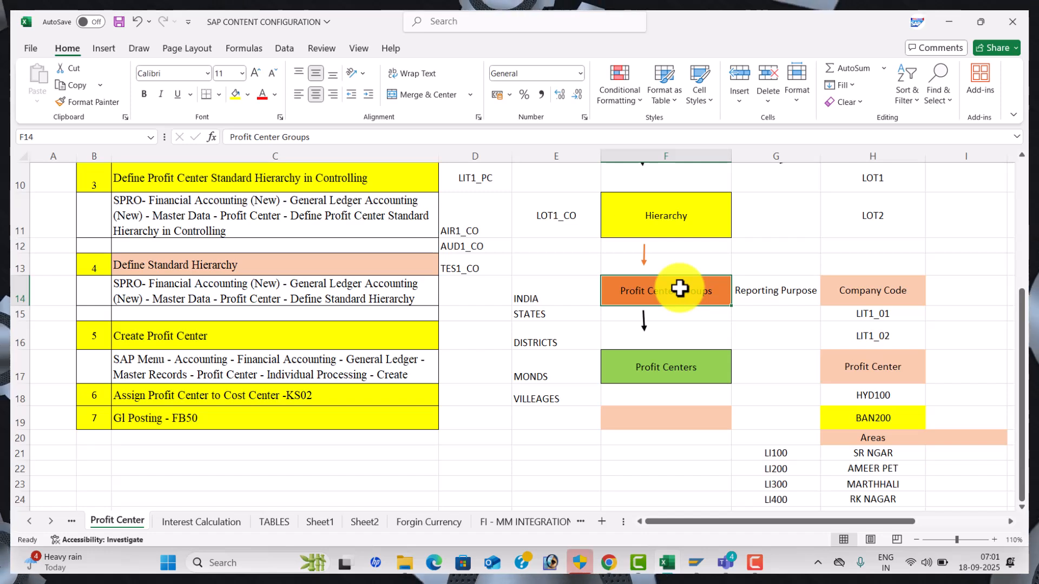
pyautogui.click(660, 371)
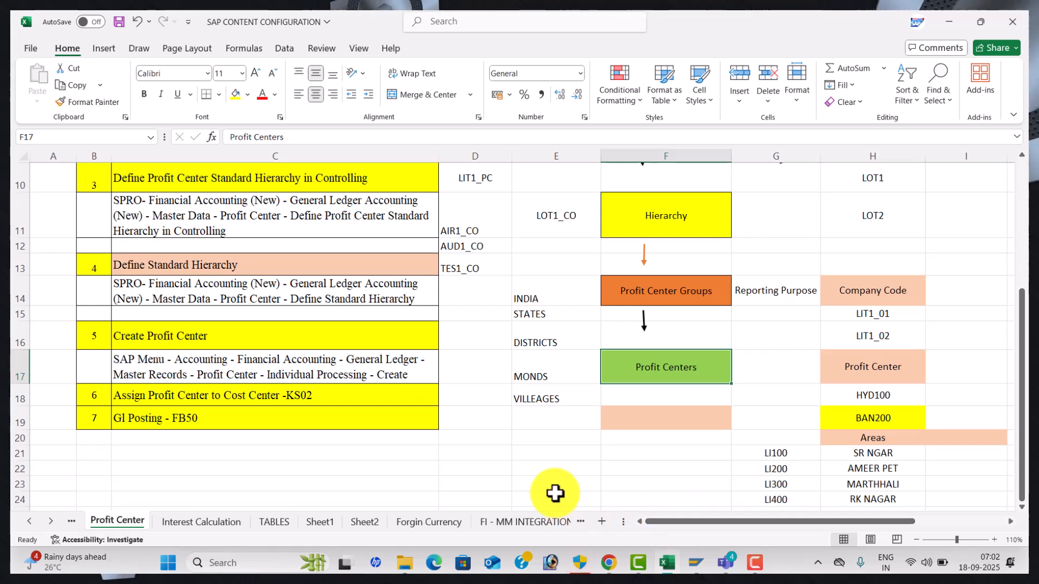
pyautogui.click(559, 358)
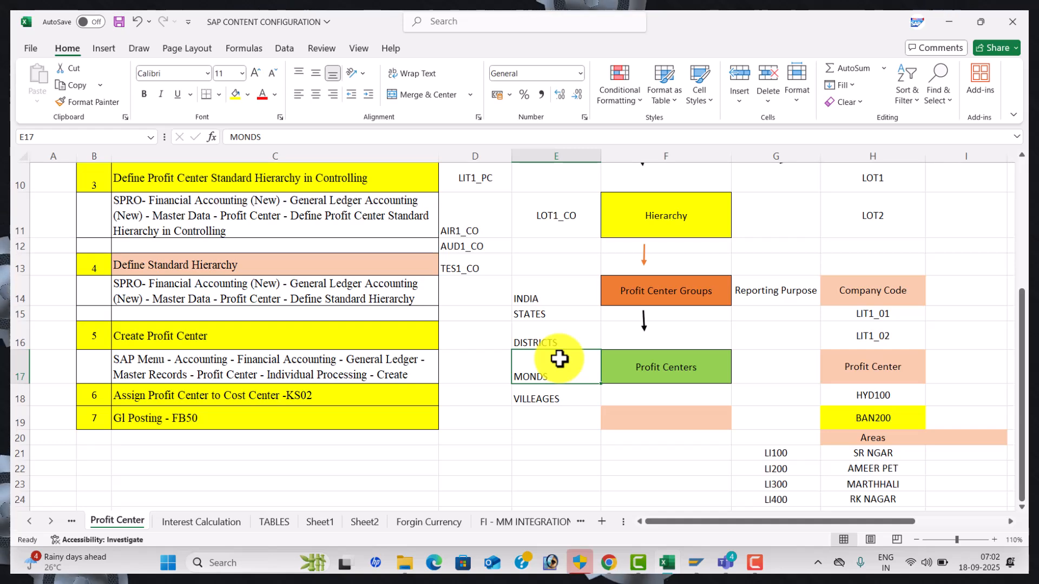
# Go back up the Profit Center sheet to the start of the configuration list
pyautogui.click(455, 311)
pyautogui.press('Up')
pyautogui.press('Up')
pyautogui.press('Up')
pyautogui.press('Up')
pyautogui.press('Up')
pyautogui.press('Up')
pyautogui.press('Up')
pyautogui.press('Up')
pyautogui.press('Up')
pyautogui.press('Up')
pyautogui.press('Up')
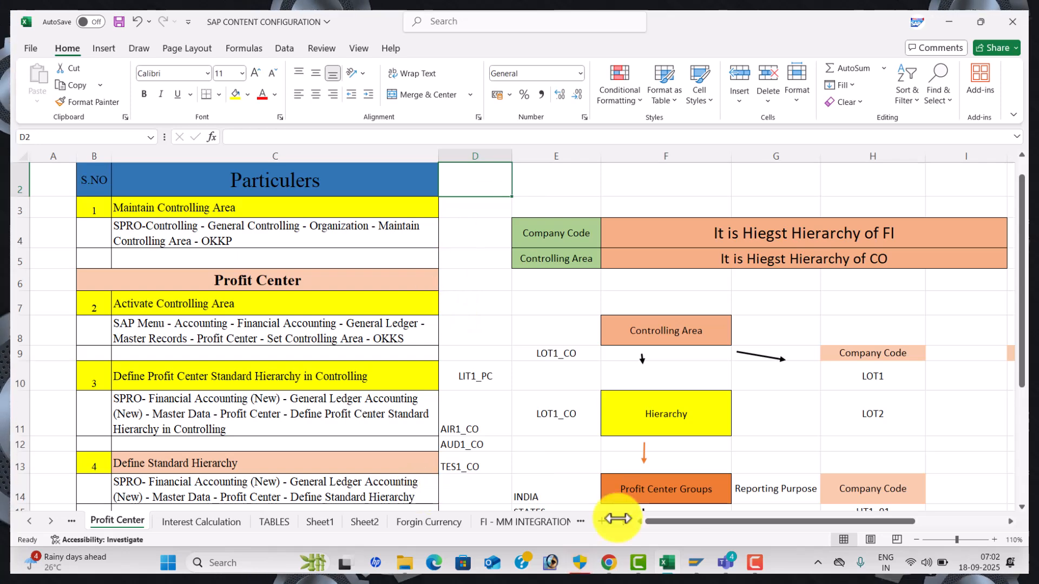
# Switch to SAP Logon, open the SAP Fic connection full-size and log on with the account password
pyautogui.click(697, 565)
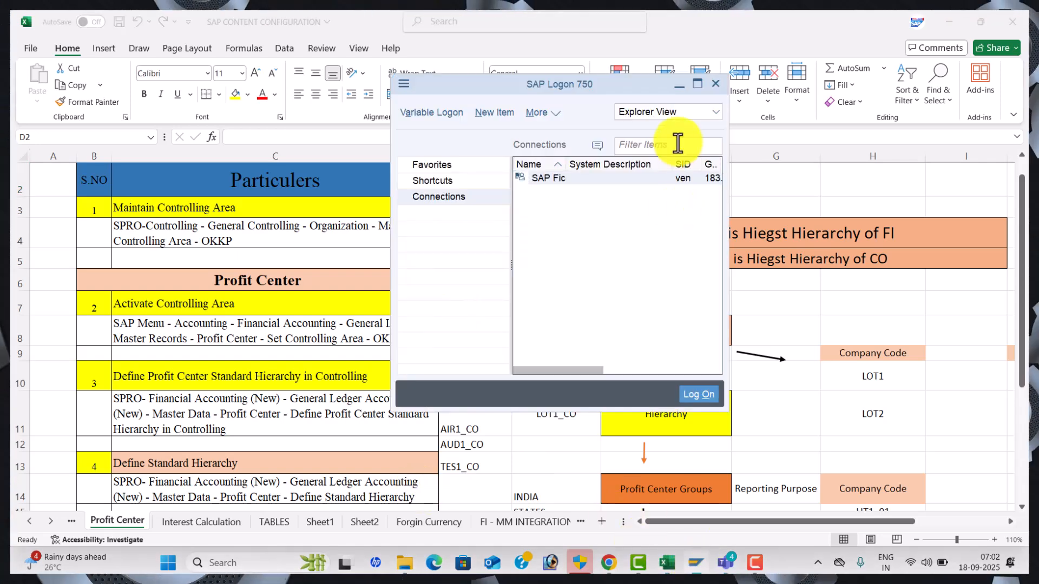
pyautogui.click(703, 89)
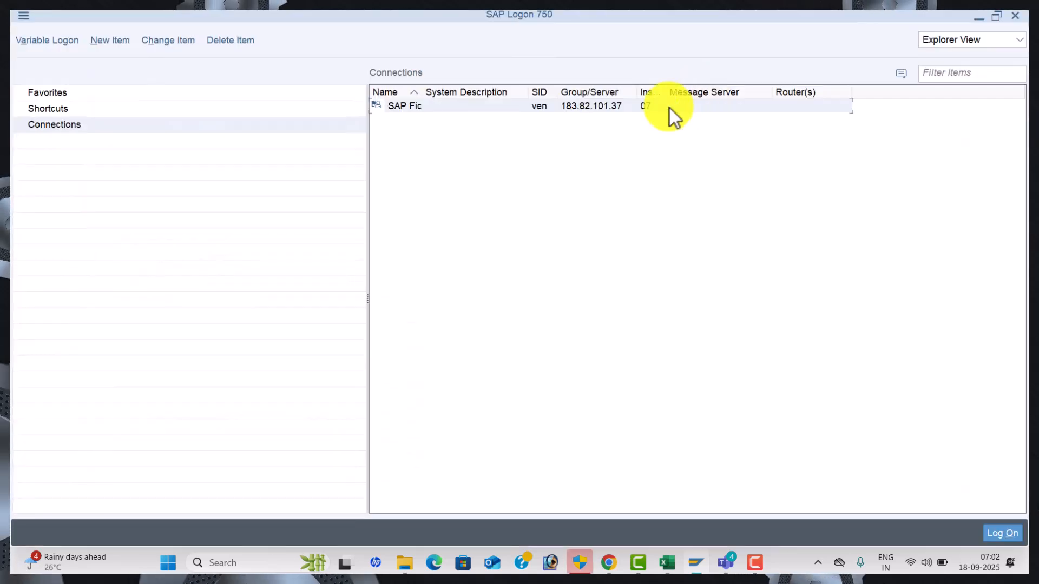
pyautogui.doubleClick(540, 109)
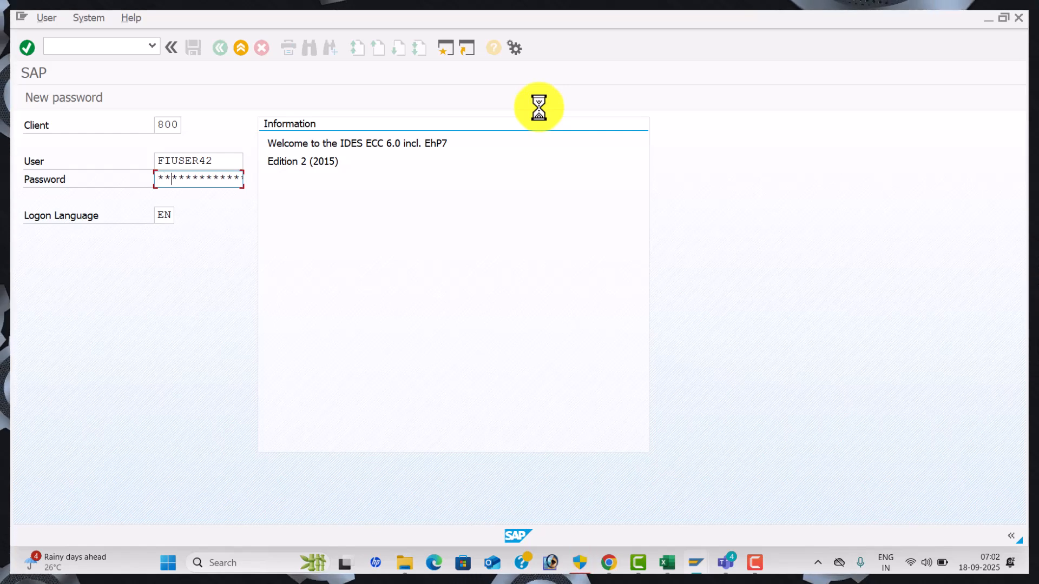
pyautogui.write('*')
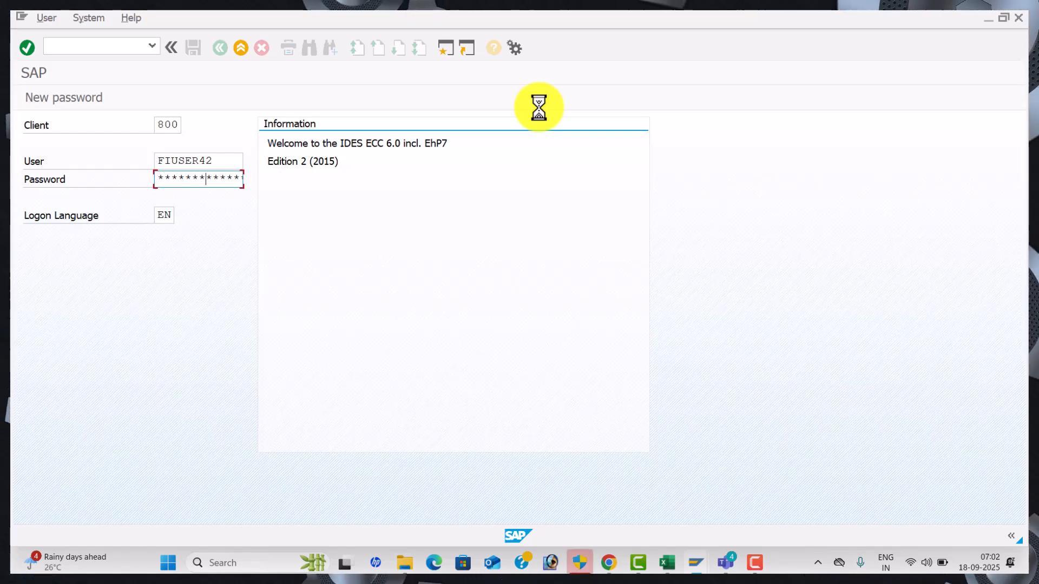
pyautogui.press('Return')
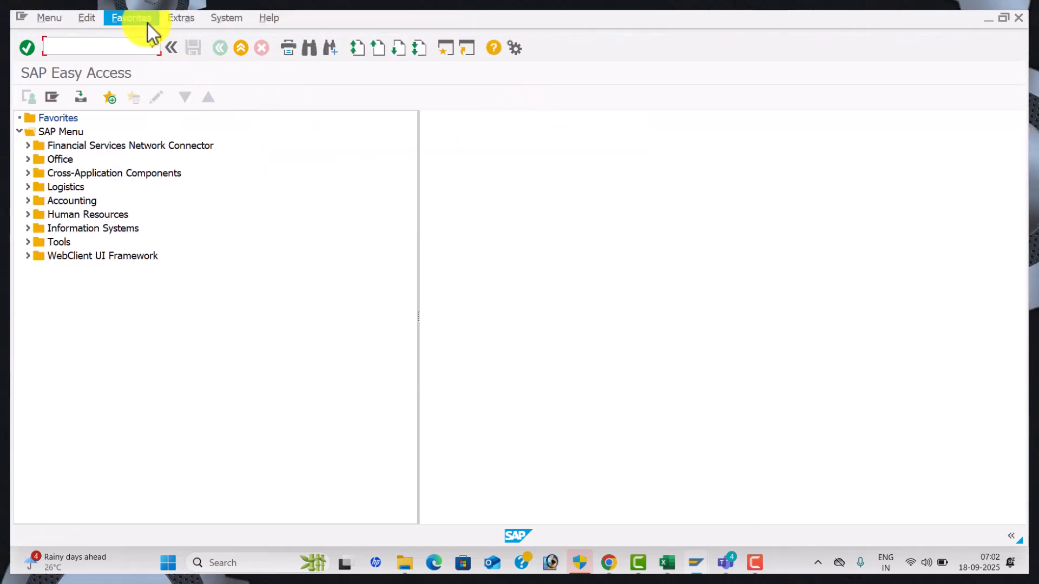
# Run transaction OKKP, position the list on controlling area JAG1 and open its basic data details
pyautogui.write('OKKP')
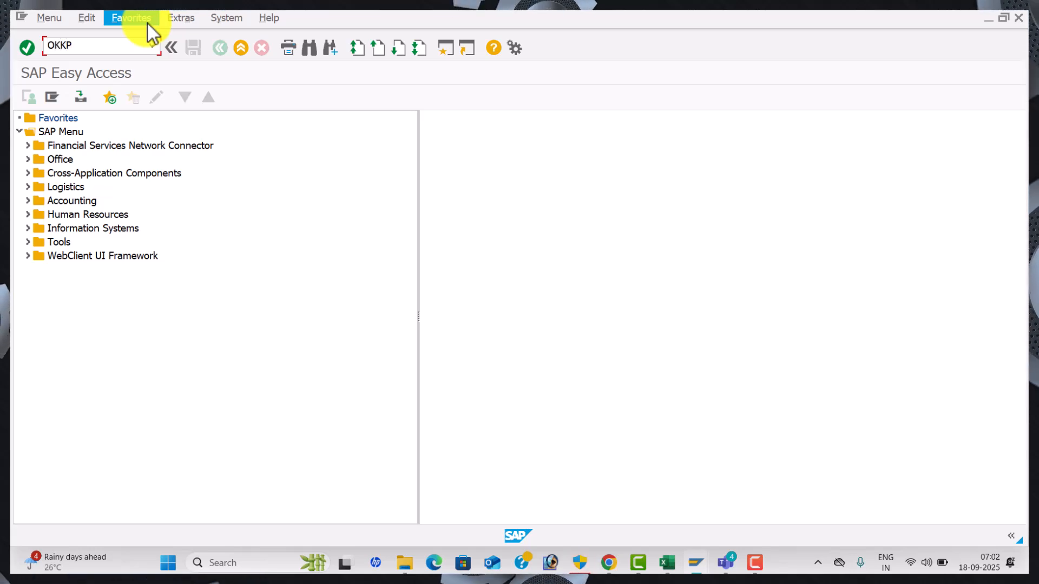
pyautogui.press('Return')
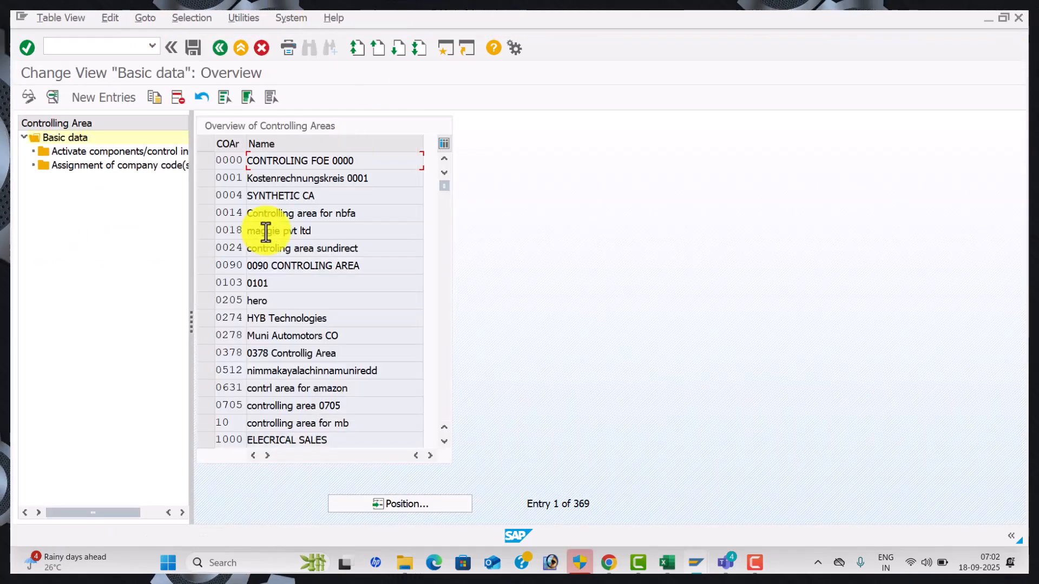
pyautogui.click(419, 503)
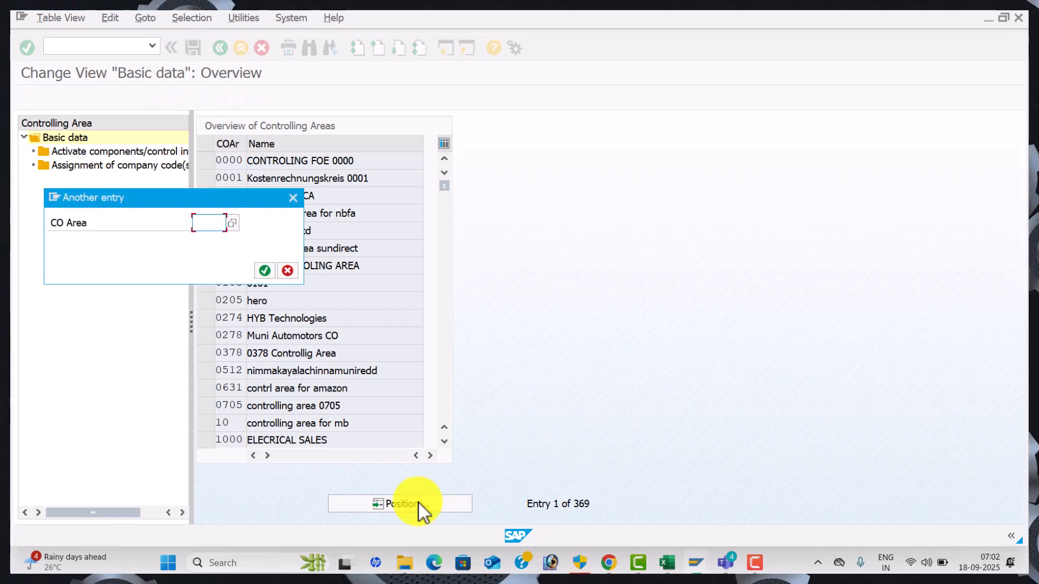
pyautogui.write('J')
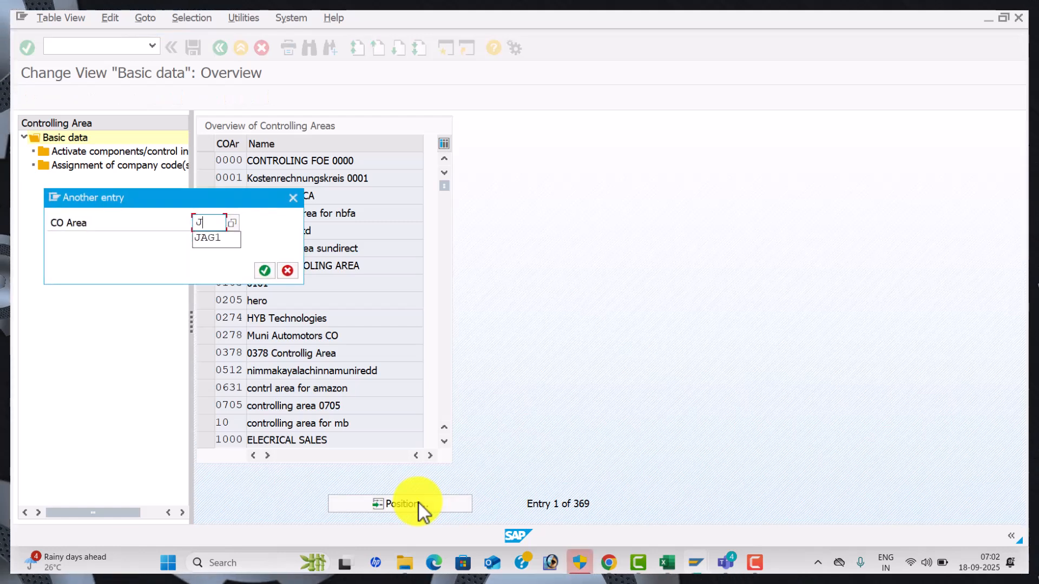
pyautogui.write('AG1')
pyautogui.press('Return')
pyautogui.press('Return')
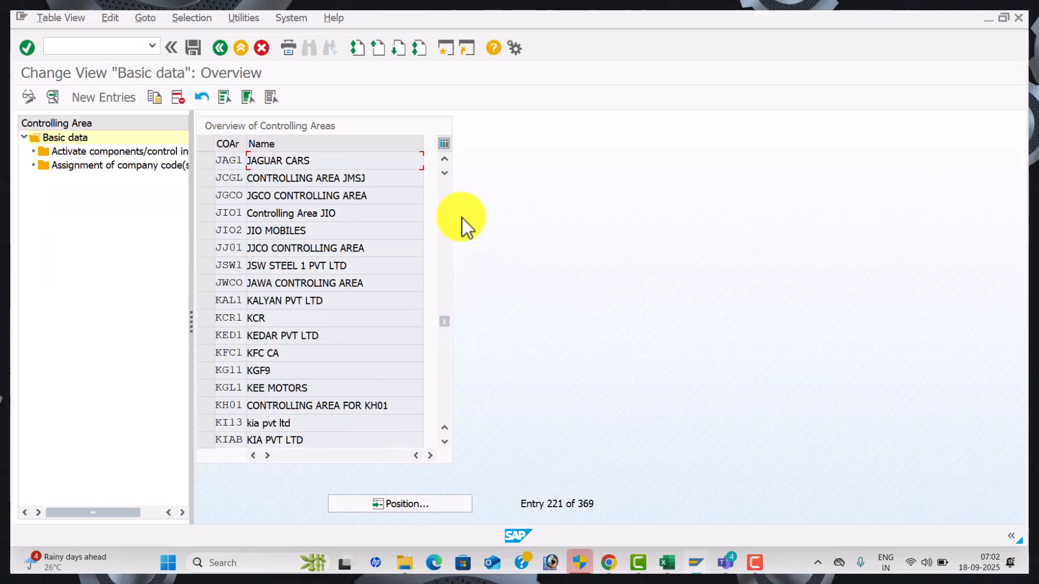
pyautogui.doubleClick(355, 160)
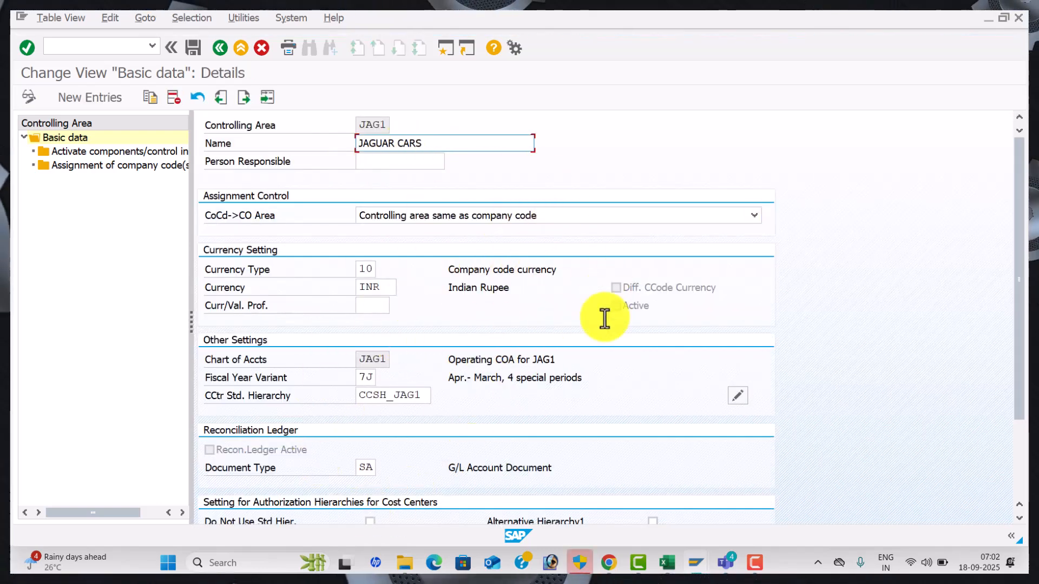
# Switch to the Excel workbook and check the menu path listed for Activate Controlling Area
pyautogui.hotkey('alt', 'Tab')
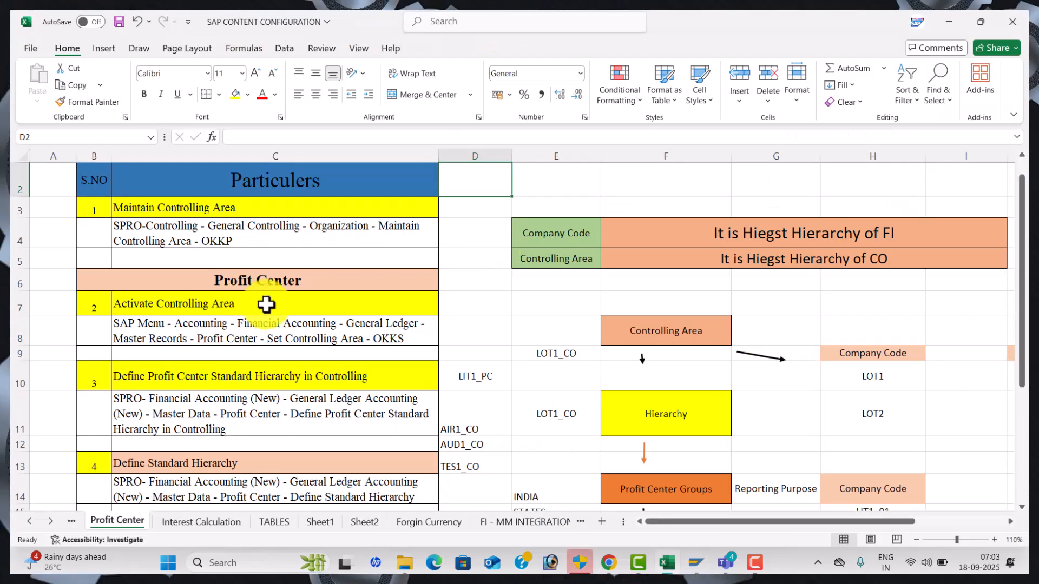
pyautogui.click(266, 305)
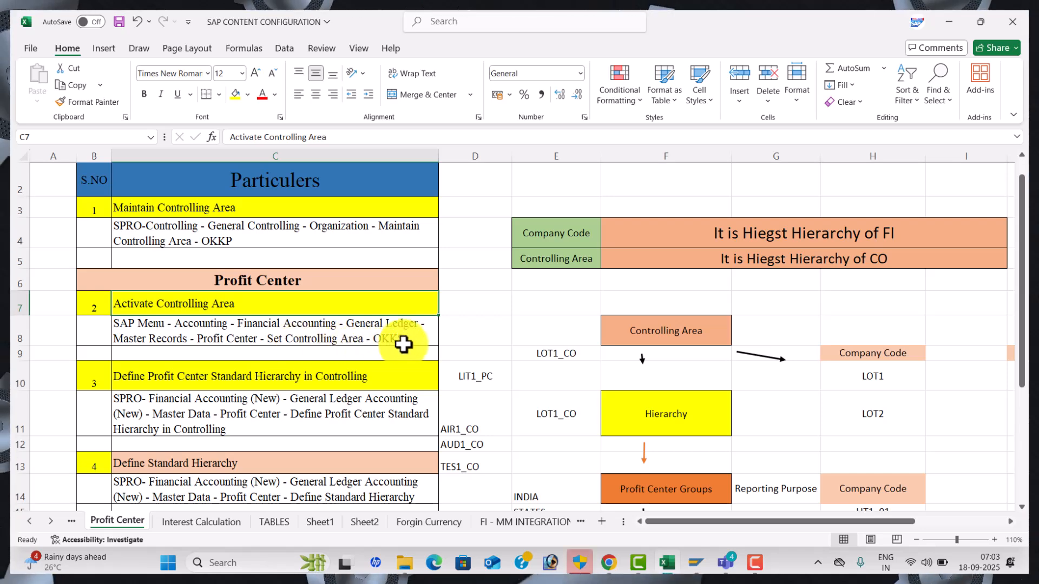
# Switch to SAP, return to the Easy Access screen and expand Accounting > Financial Accounting > General Ledger > Master Records > Profit Center
pyautogui.hotkey('alt', 'Tab')
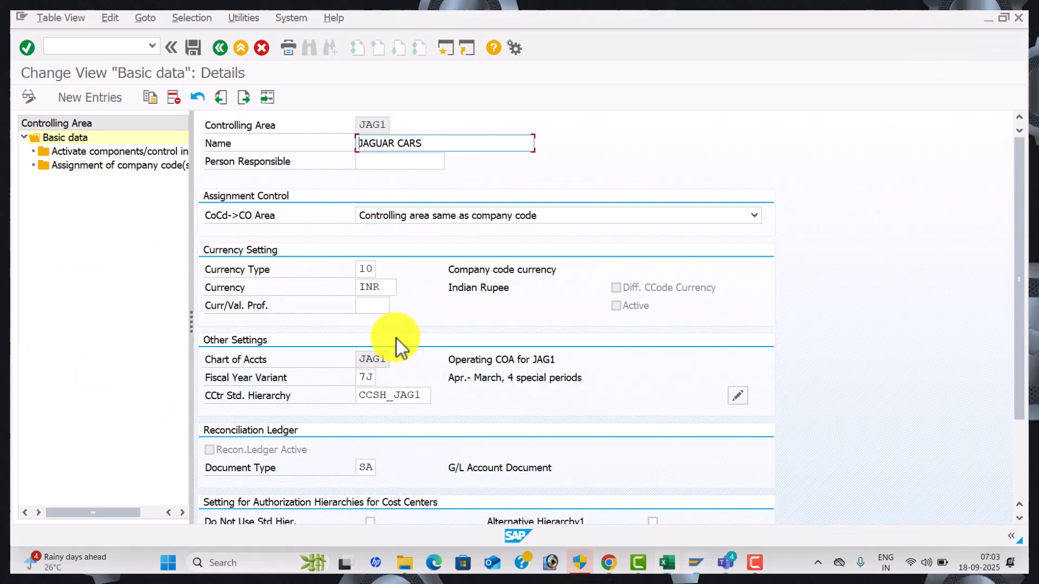
pyautogui.click(117, 44)
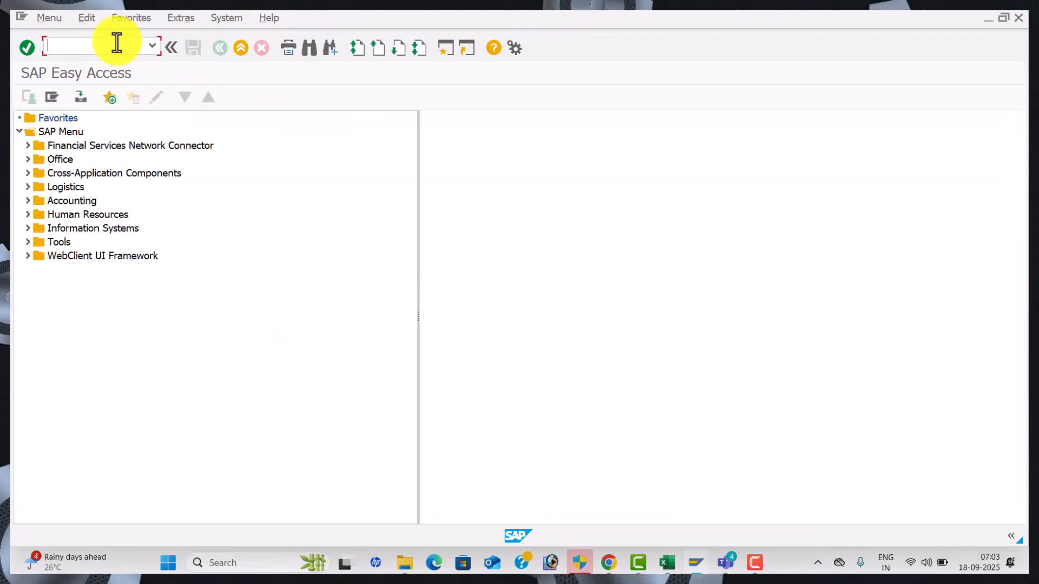
pyautogui.click(27, 204)
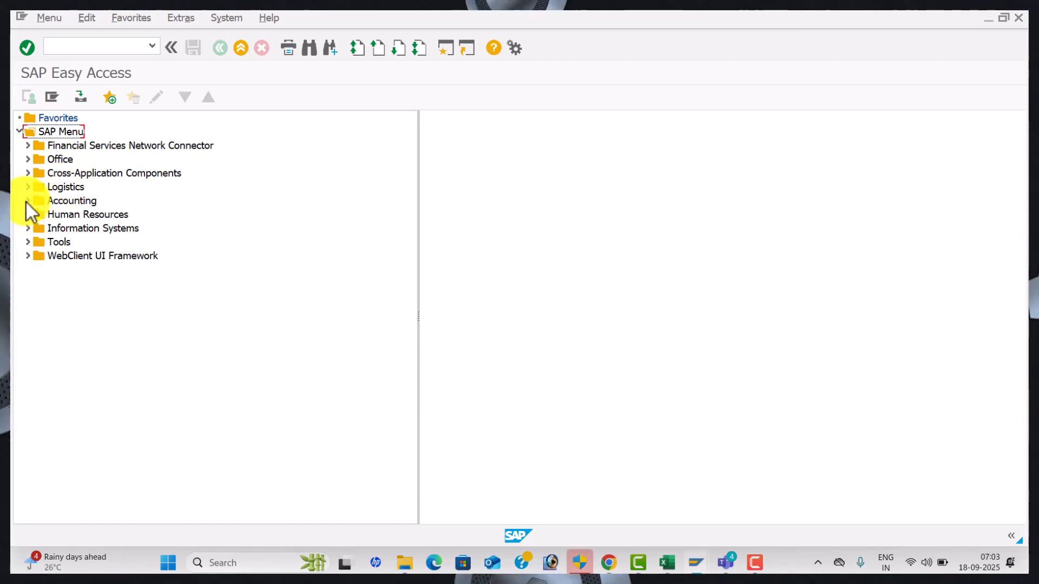
pyautogui.click(37, 215)
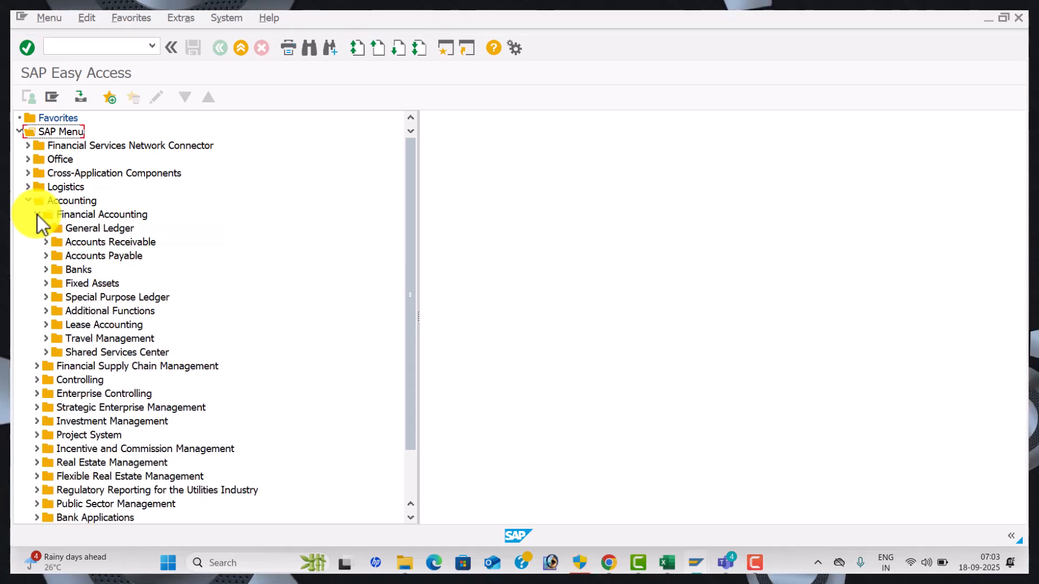
pyautogui.click(47, 229)
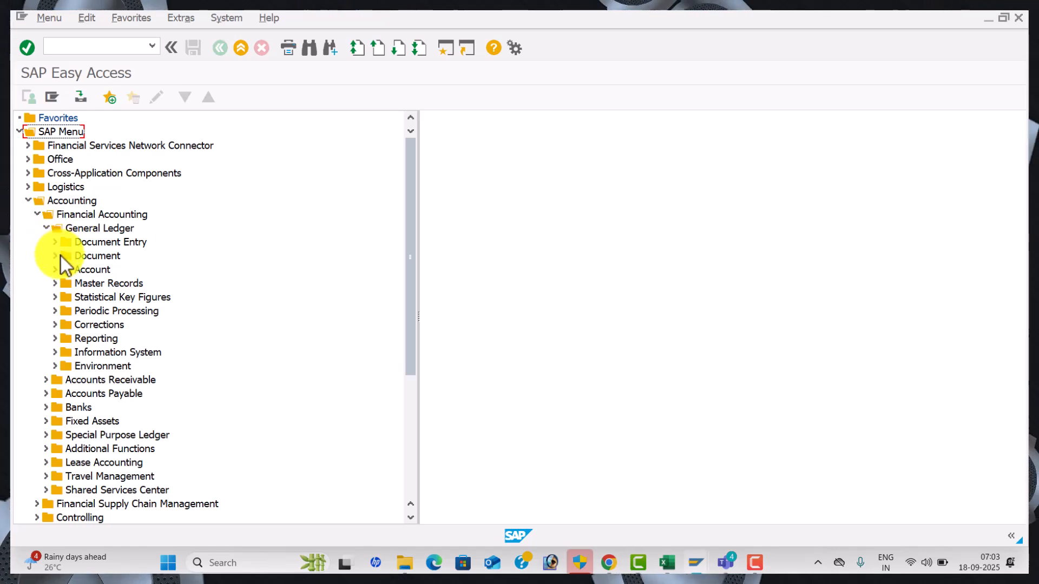
pyautogui.click(55, 283)
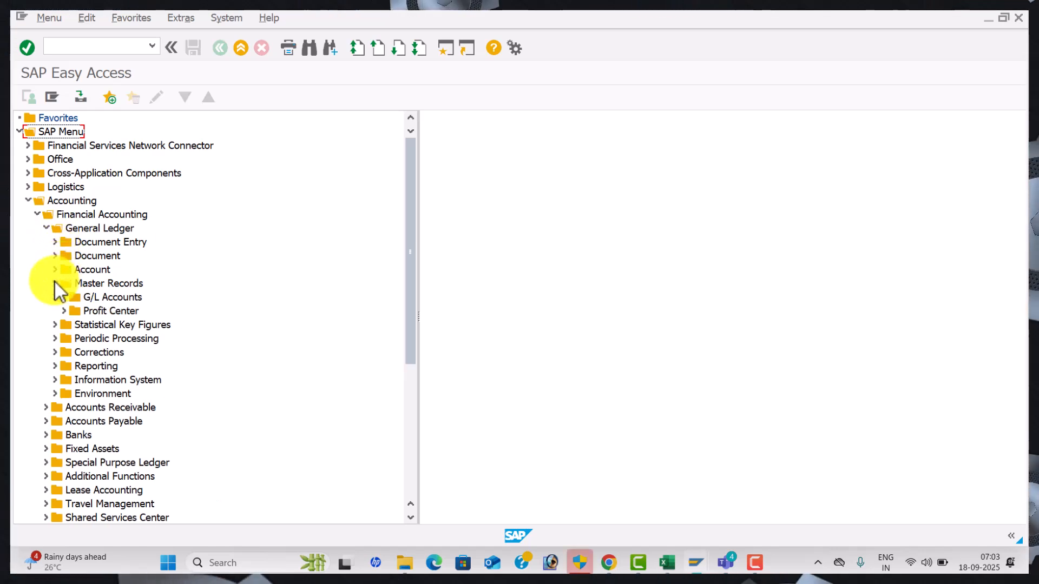
pyautogui.click(63, 311)
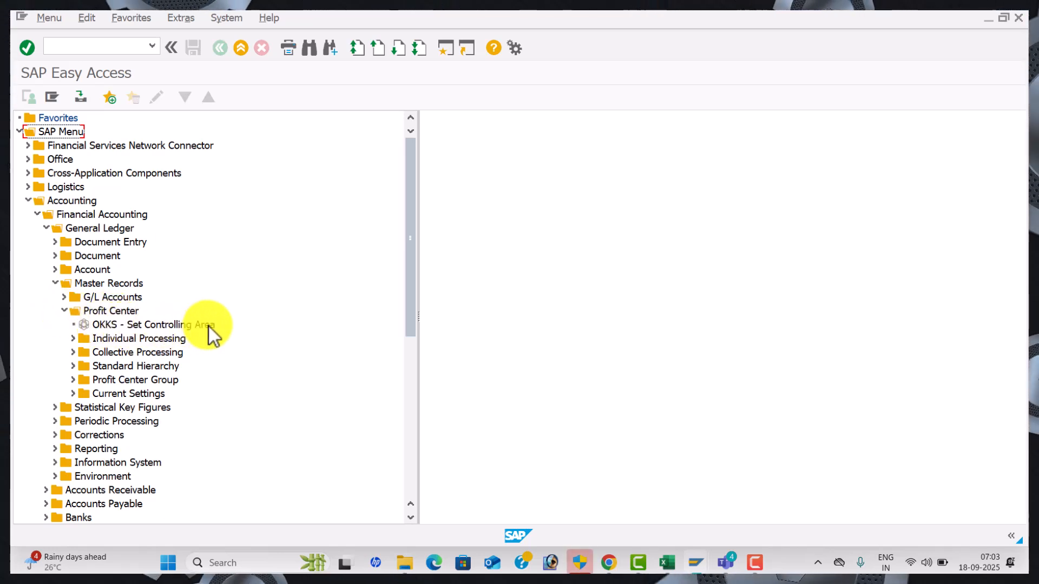
# Run OKKS - Set Controlling Area and set the controlling area to JAG1
pyautogui.doubleClick(154, 323)
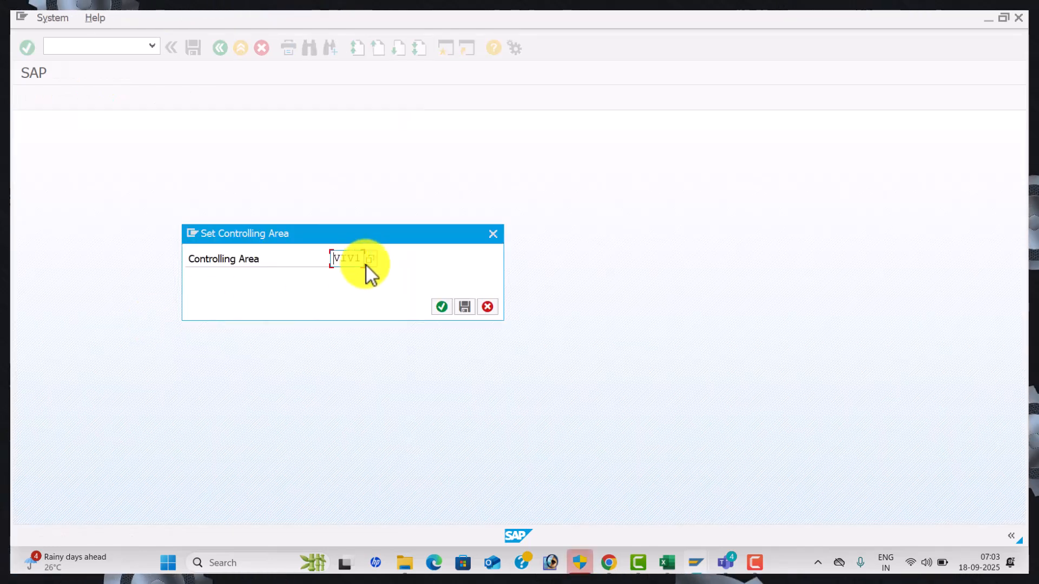
pyautogui.write('JA')
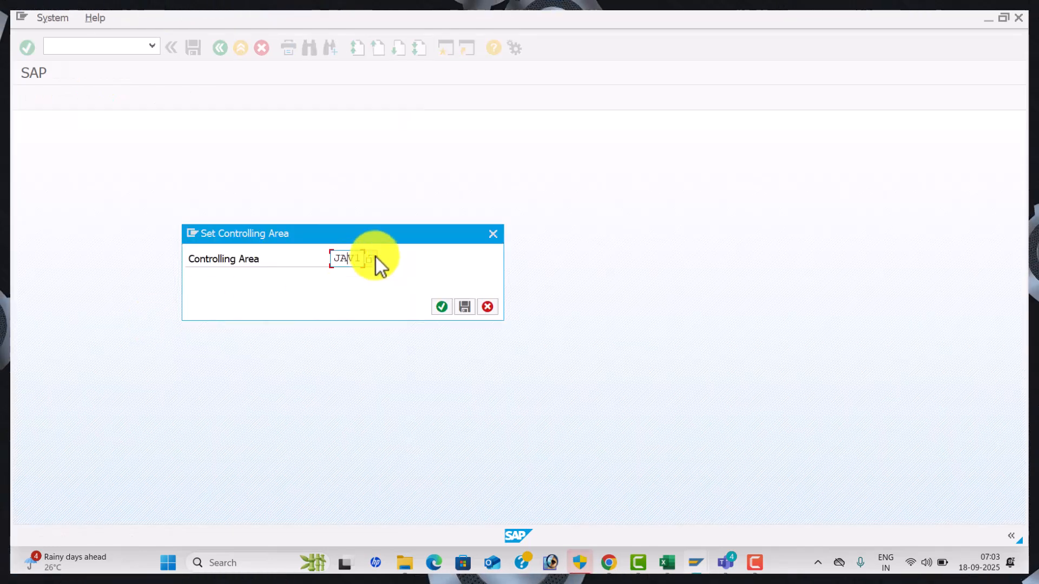
pyautogui.write('G')
pyautogui.press('Return')
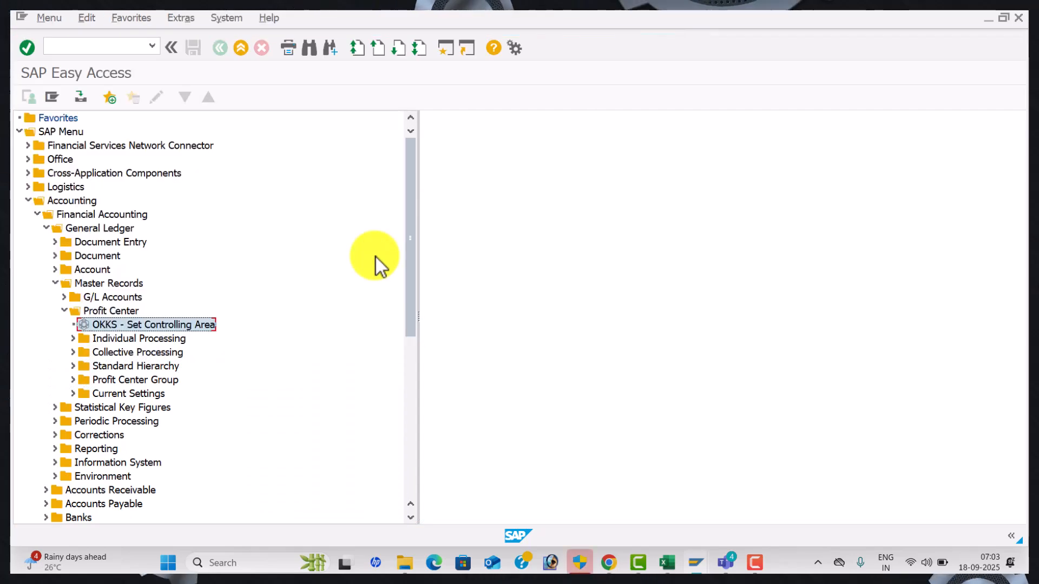
# Switch to the Excel workbook and review the remaining profit center steps, ending on the path for Define Profit Center Standard Hierarchy in Controlling
pyautogui.hotkey('alt', 'Tab')
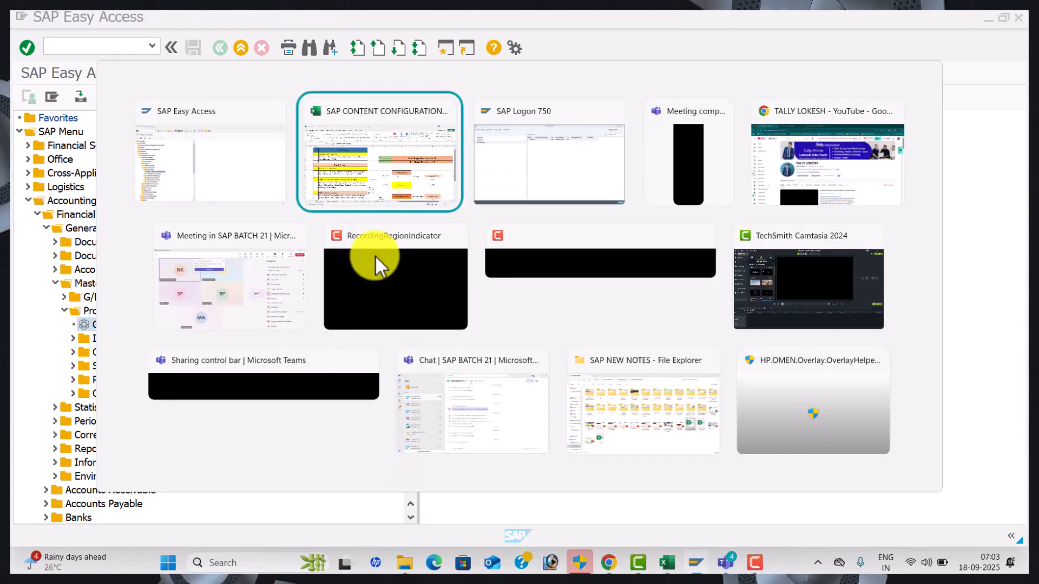
pyautogui.click(373, 388)
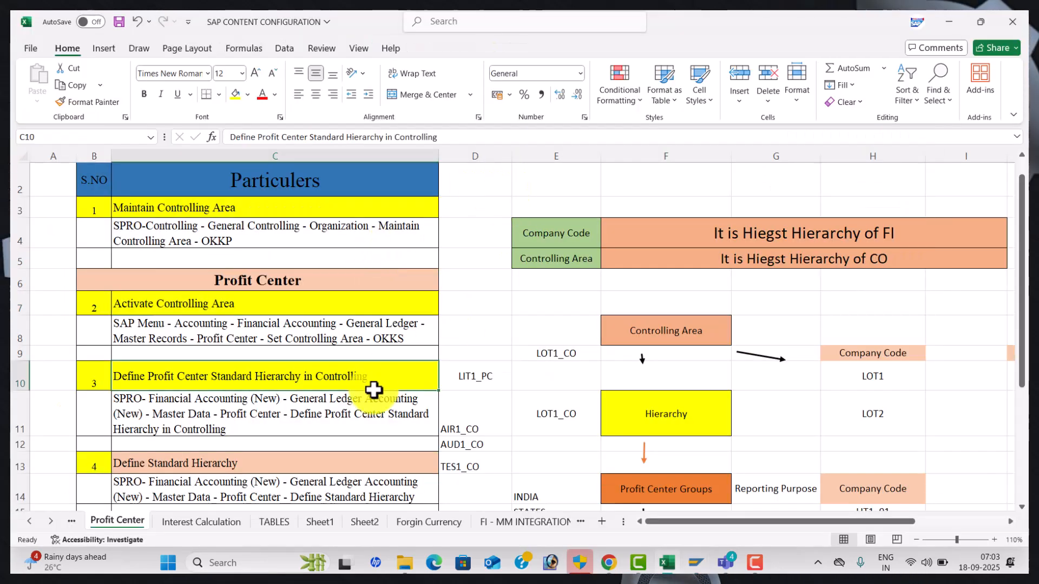
pyautogui.press('Down')
pyautogui.press('Down')
pyautogui.press('Down')
pyautogui.press('Down')
pyautogui.press('Down')
pyautogui.press('Down')
pyautogui.press('Down')
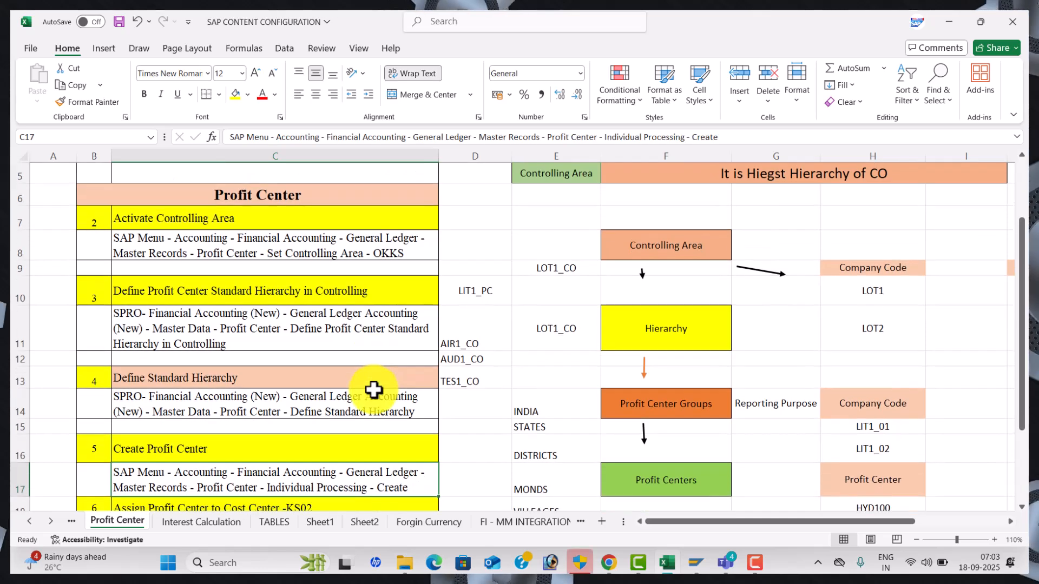
pyautogui.click(342, 323)
# Switch to SAP, run transaction /NSPRO and display the SAP Reference IMG
pyautogui.hotkey('alt', 'Tab')
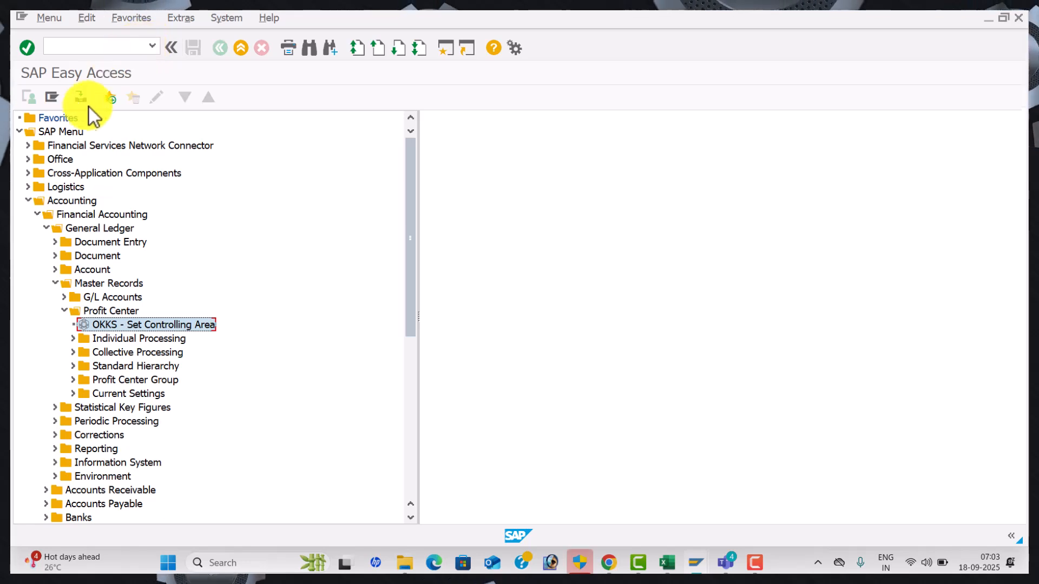
pyautogui.write('/NSP')
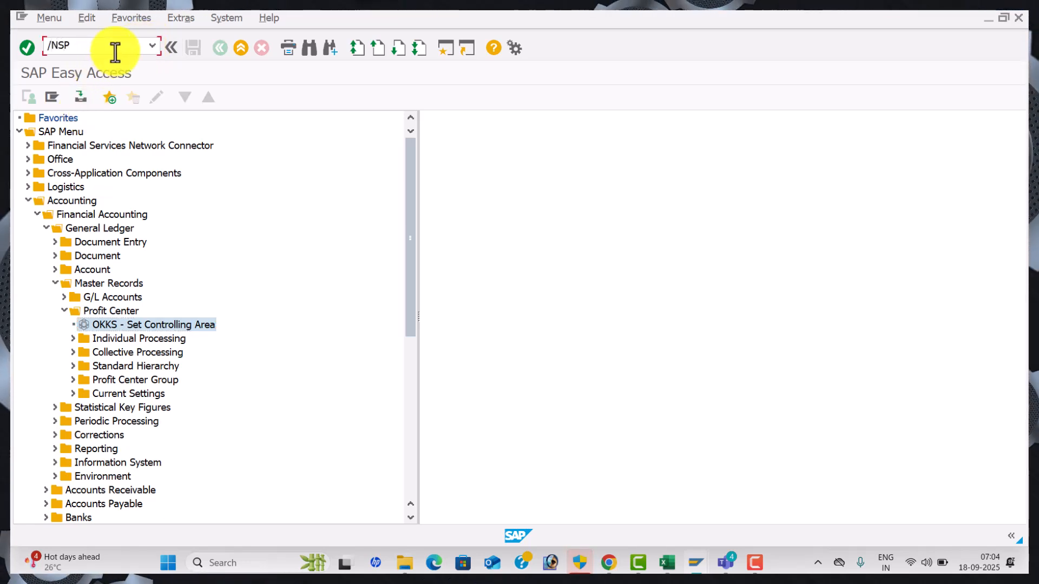
pyautogui.write('RO')
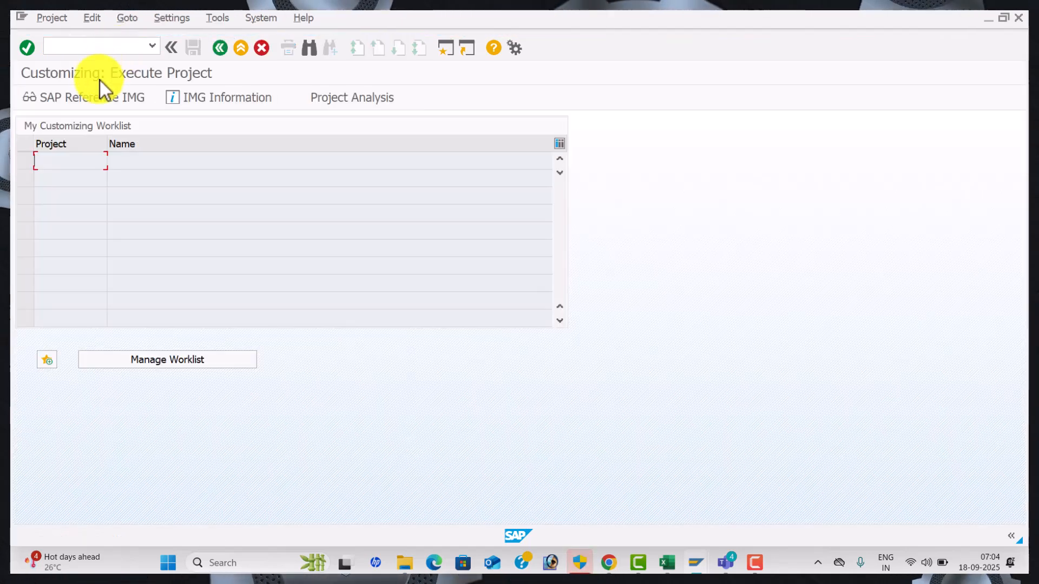
pyautogui.click(99, 93)
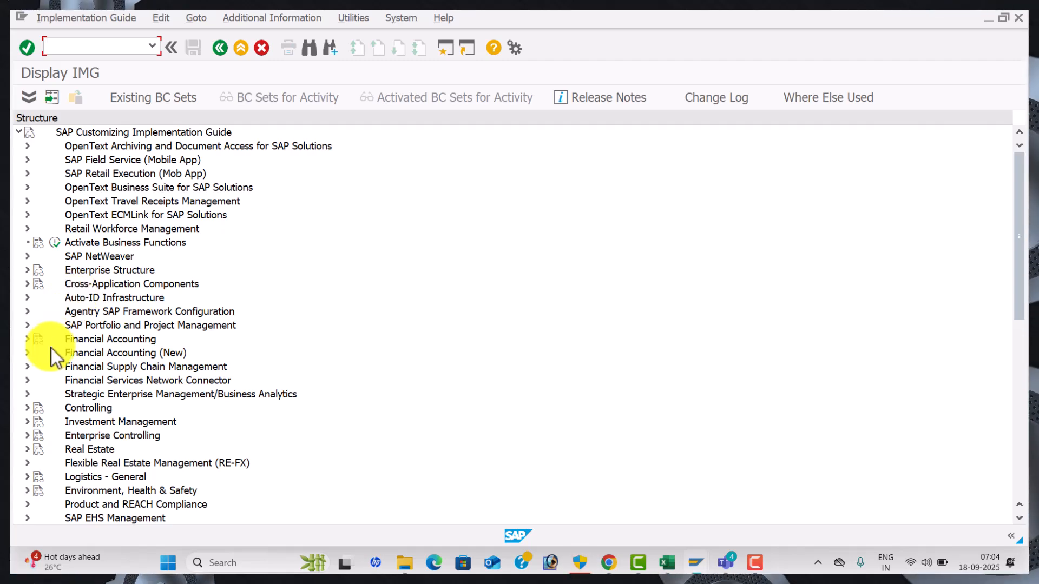
# Following the workbook's path, expand Financial Accounting (New) > General Ledger Accounting (New) > Master Data in the IMG
pyautogui.hotkey('alt', 'Tab')
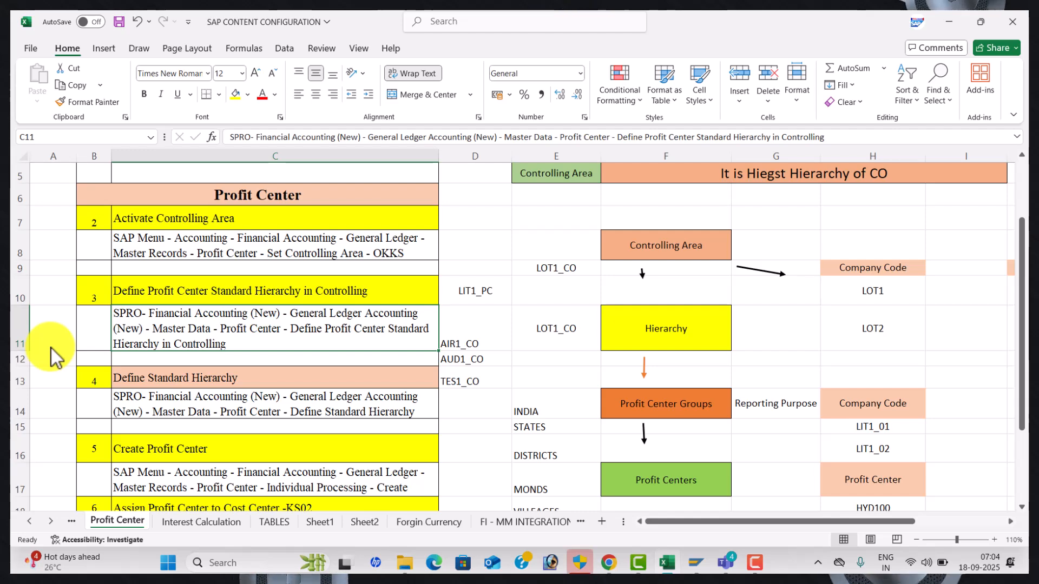
pyautogui.hotkey('alt', 'Tab')
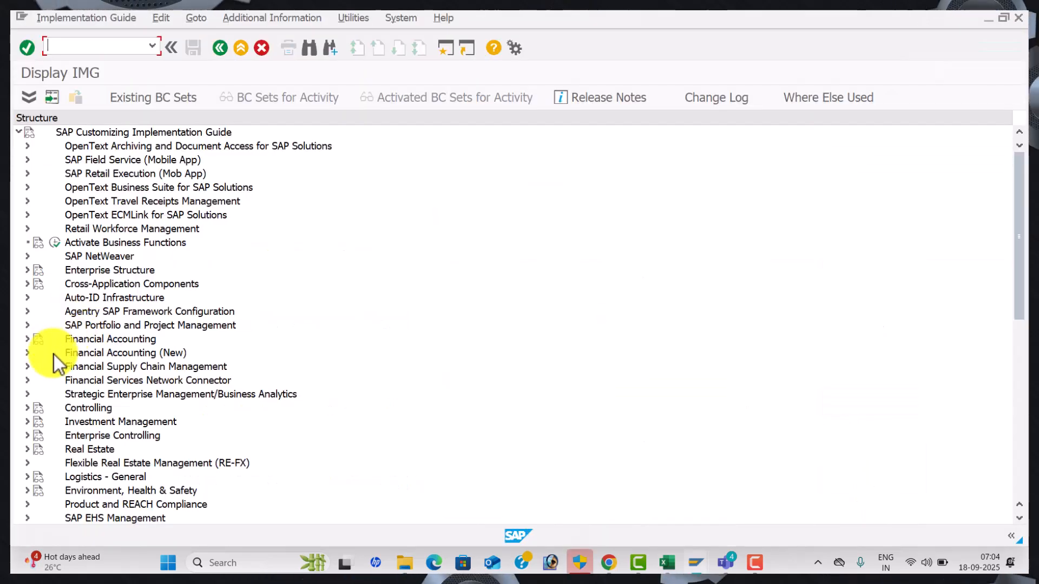
pyautogui.click(25, 353)
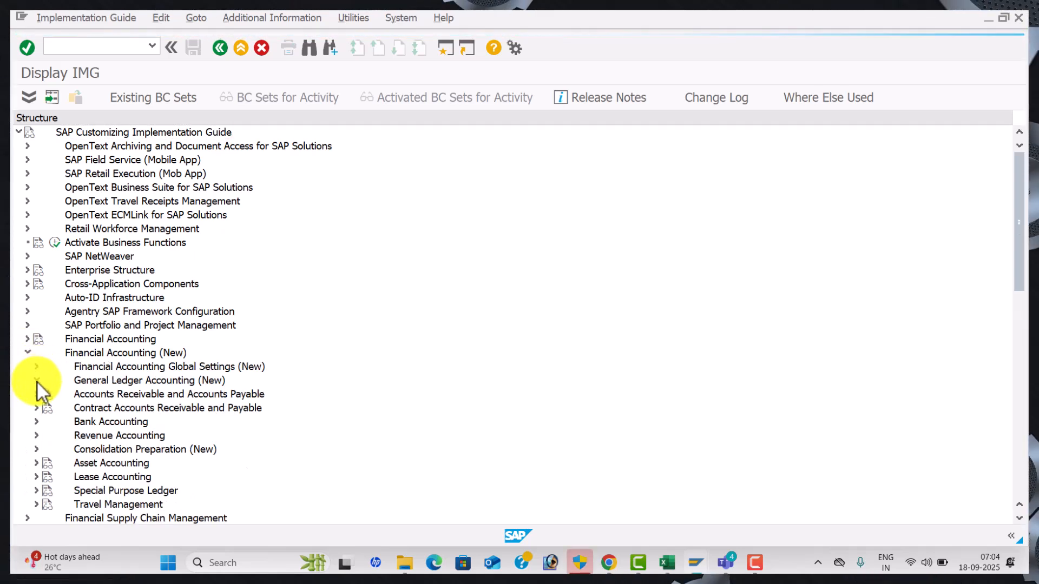
pyautogui.hotkey('alt', 'Tab')
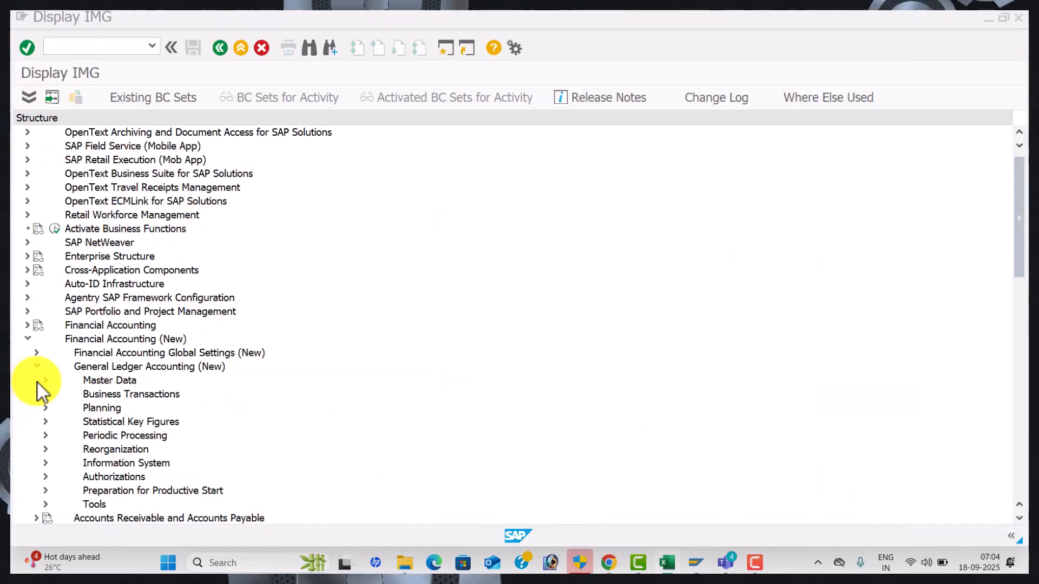
pyautogui.hotkey('alt', 'Tab')
pyautogui.click(46, 381)
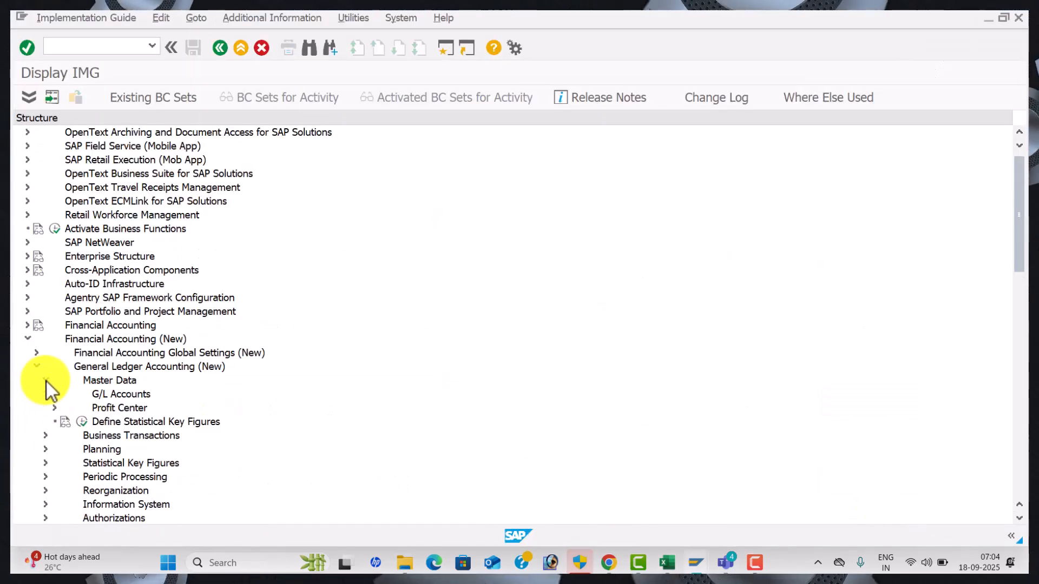
# Check the workbook's path again, expand Profit Center and open Define Profit Center Standard Hierarchy in Controlling Area
pyautogui.hotkey('alt', 'Tab')
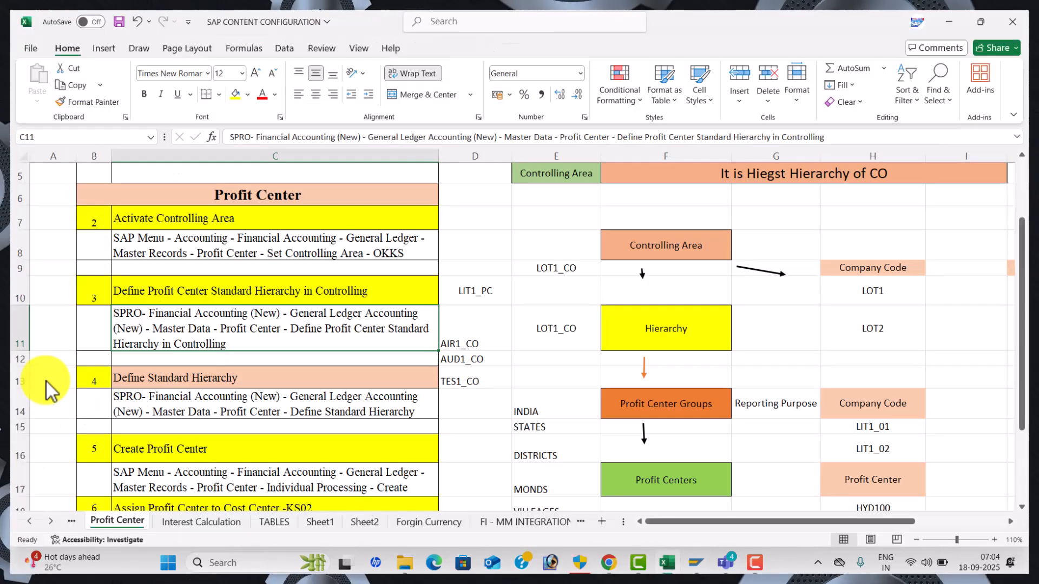
pyautogui.hotkey('alt', 'Tab')
pyautogui.click(54, 408)
pyautogui.hotkey('alt', 'Tab')
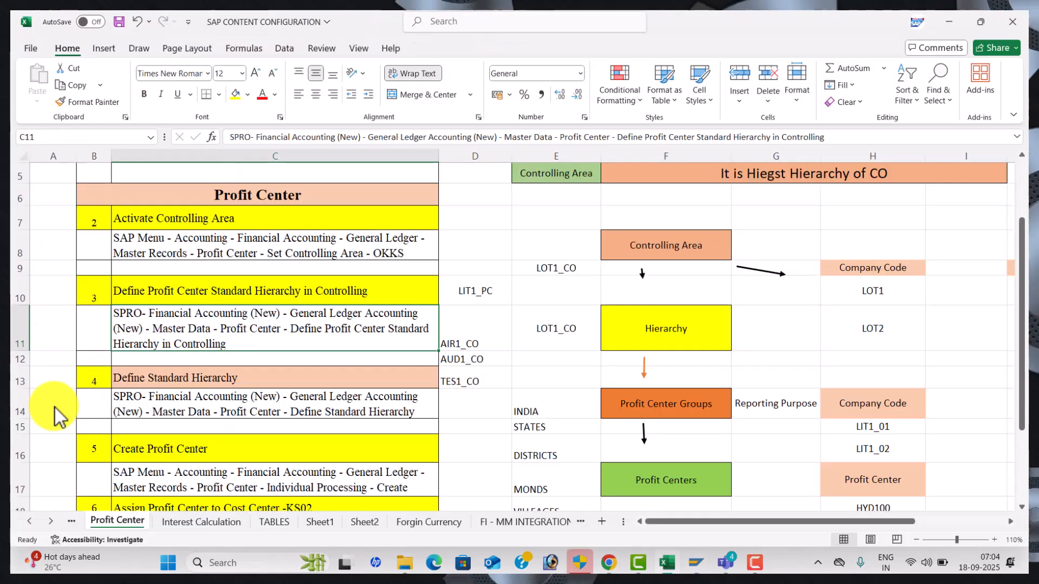
pyautogui.hotkey('alt', 'Tab')
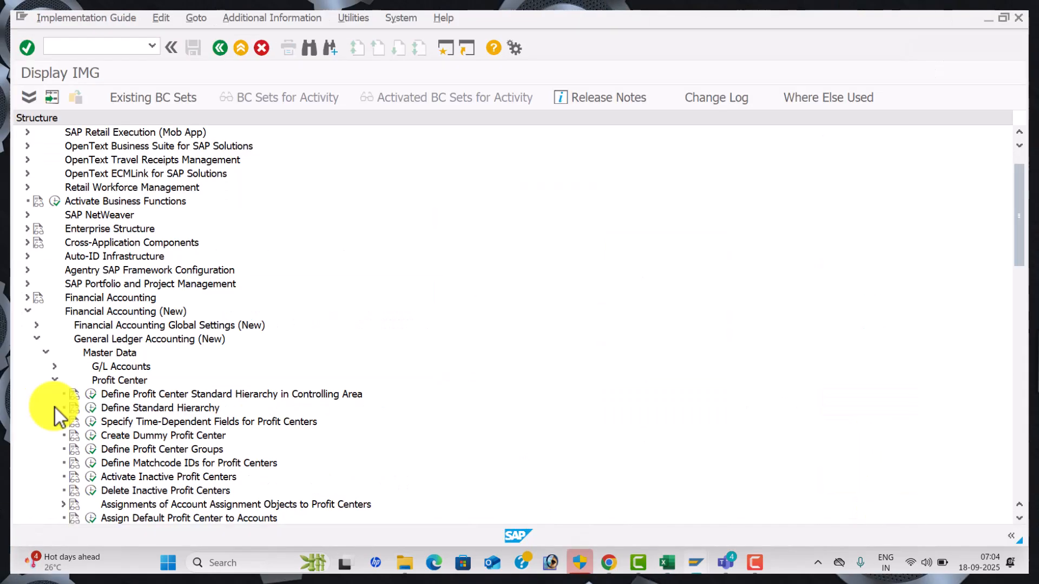
pyautogui.click(95, 395)
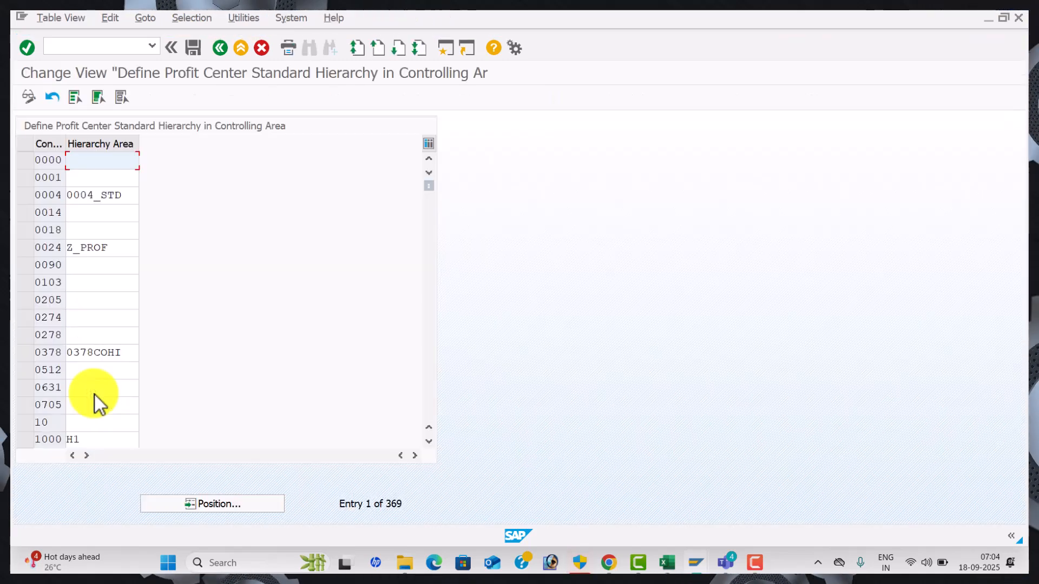
# Position the list on controlling area JAG1 and set its hierarchy area to JAG1_CO
pyautogui.click(242, 505)
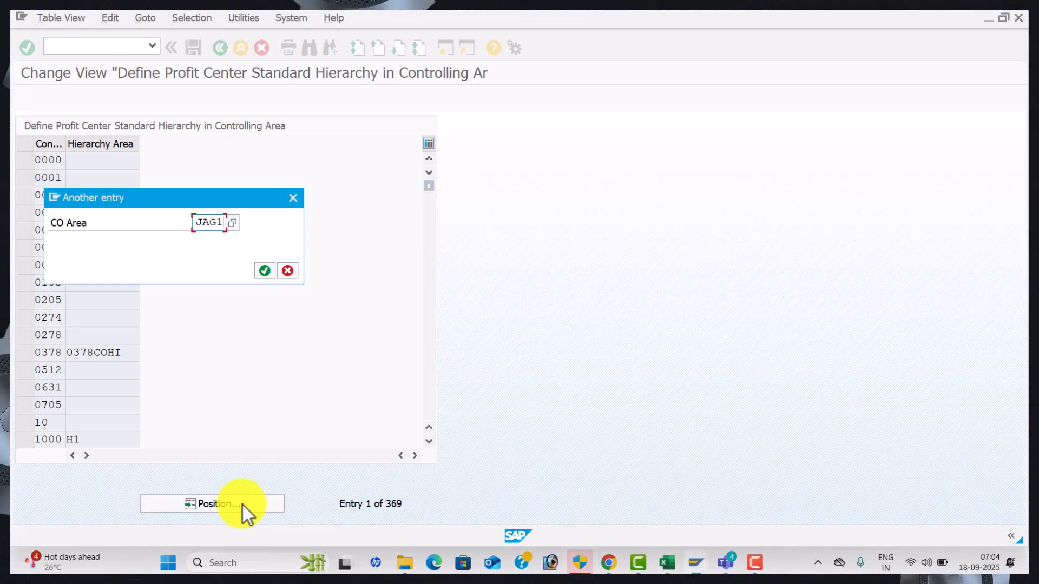
pyautogui.write('JAG1')
pyautogui.press('Return')
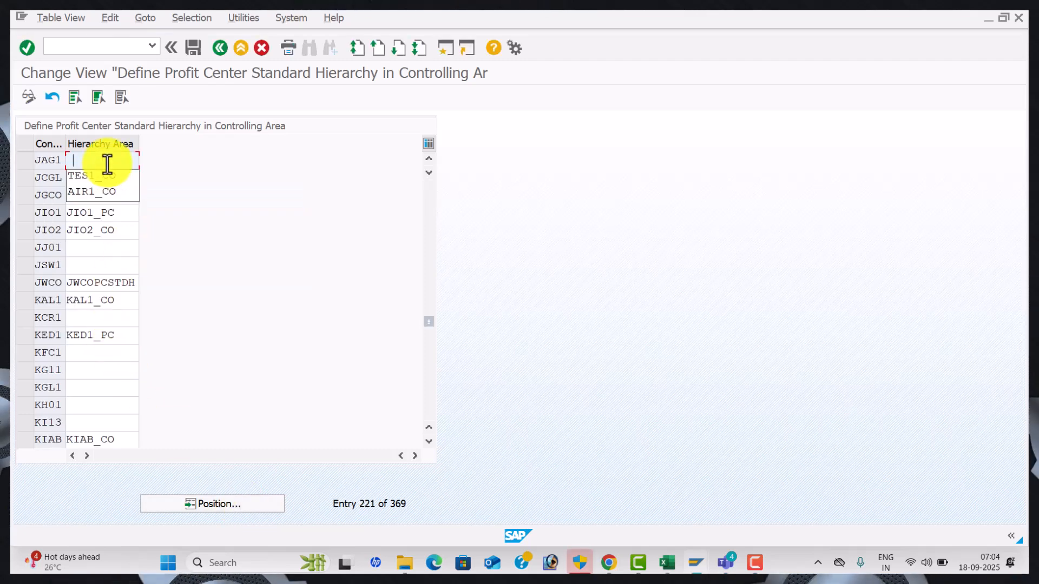
pyautogui.write('JA')
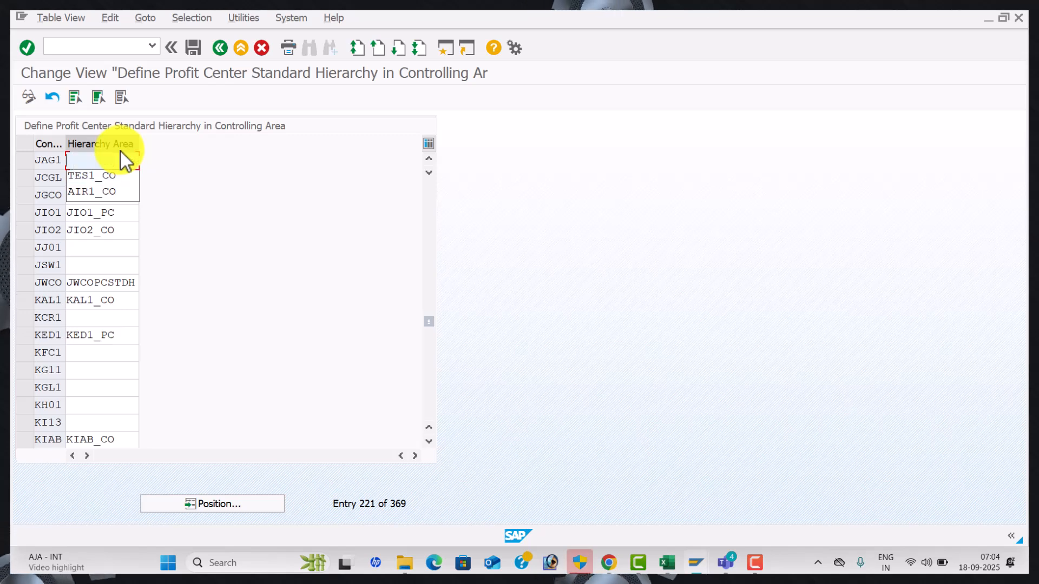
pyautogui.write('G')
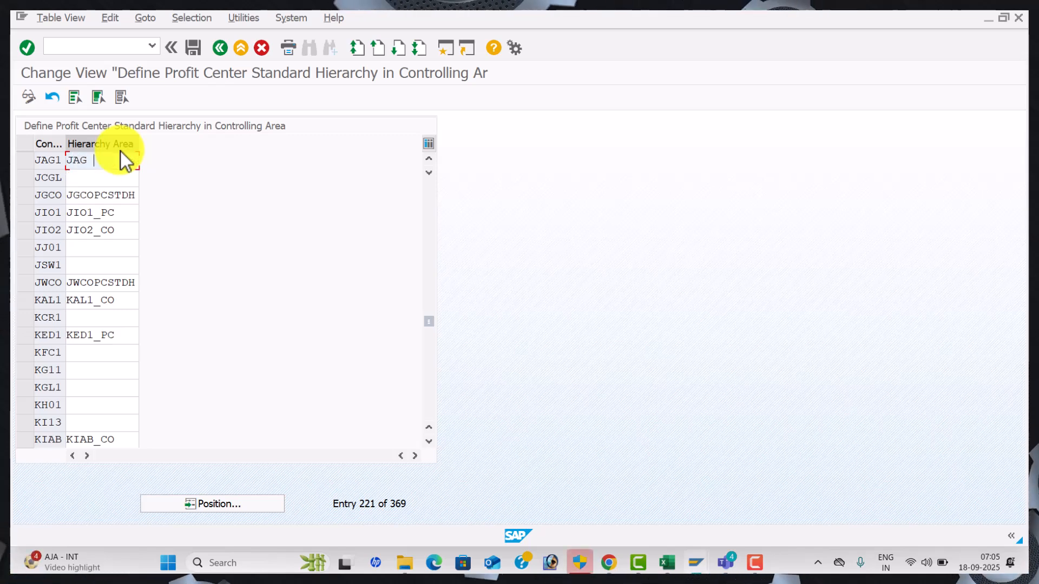
pyautogui.write('1_CO')
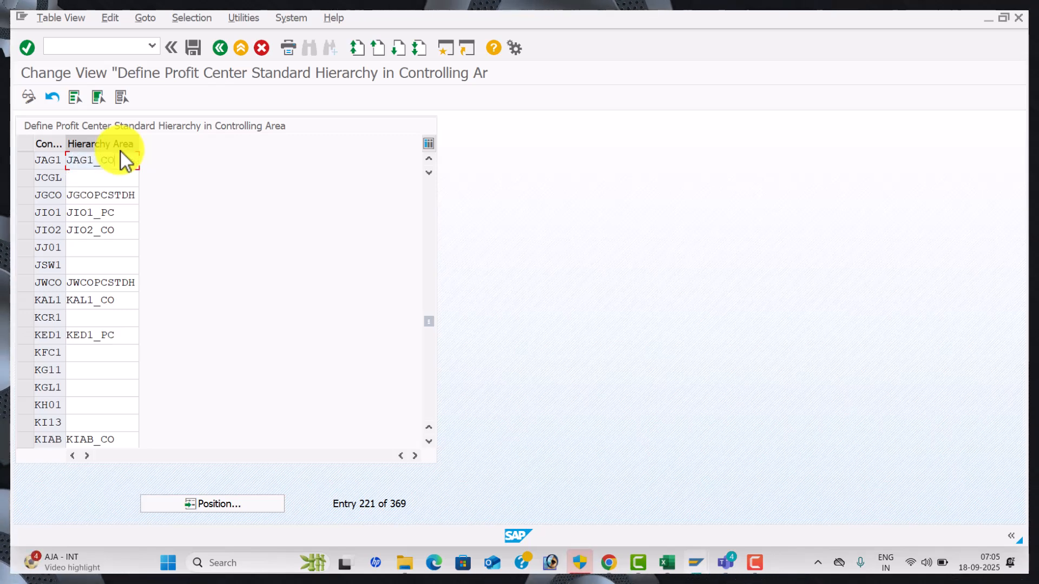
pyautogui.press('Tab')
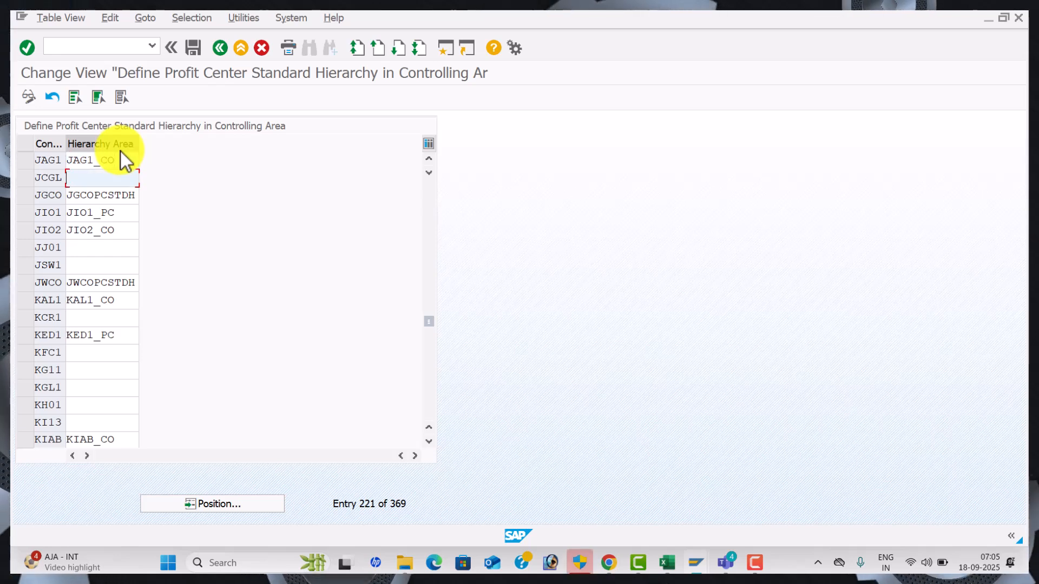
# Save the hierarchy assignment under a new customizing request described PROFIT CENTER CONFIGURATION FOR JAG1 and return to the IMG
pyautogui.click(193, 48)
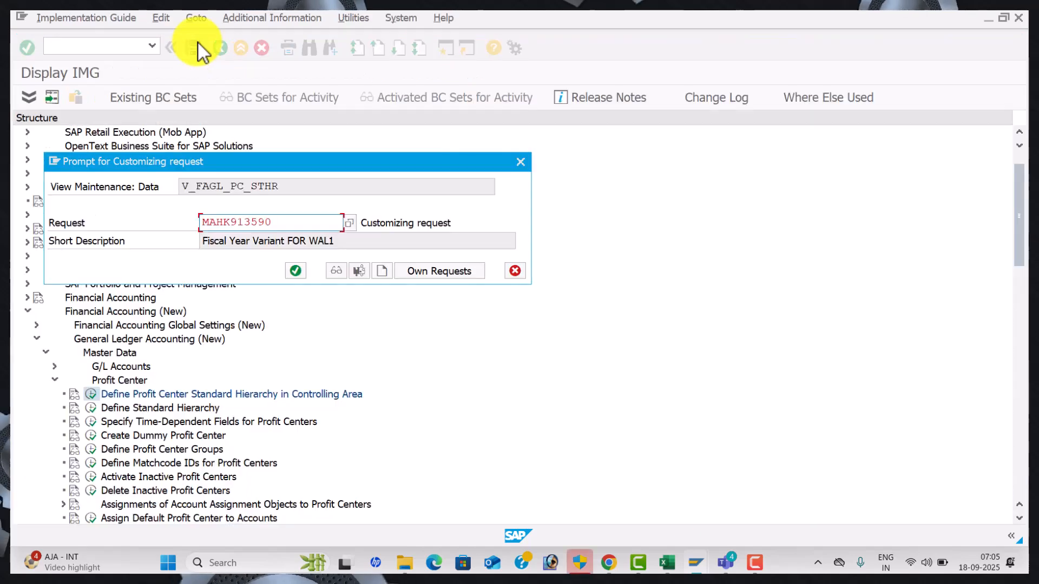
pyautogui.click(381, 272)
pyautogui.write('PFI')
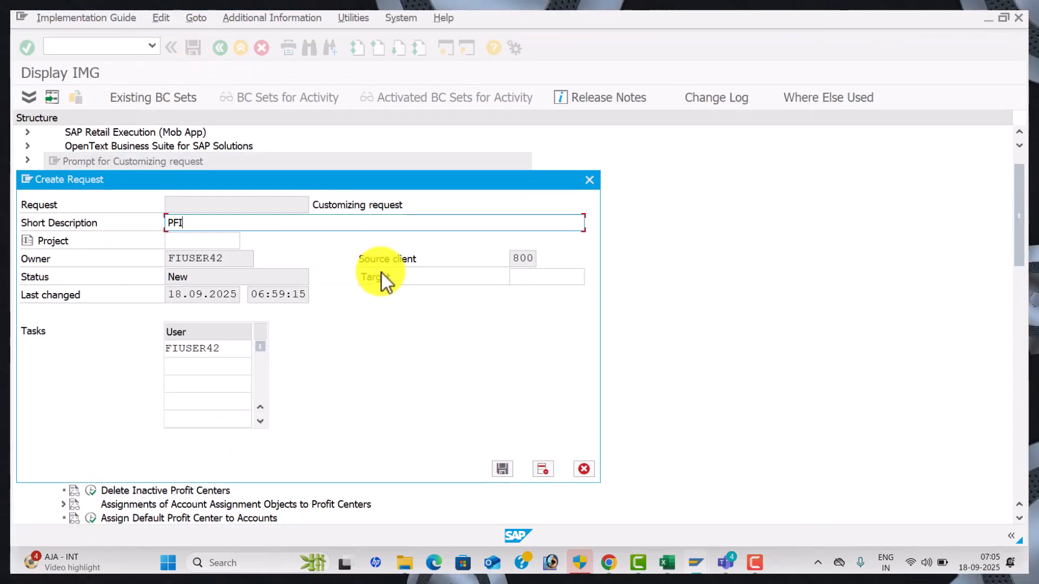
pyautogui.write('OFIT CENTER ')
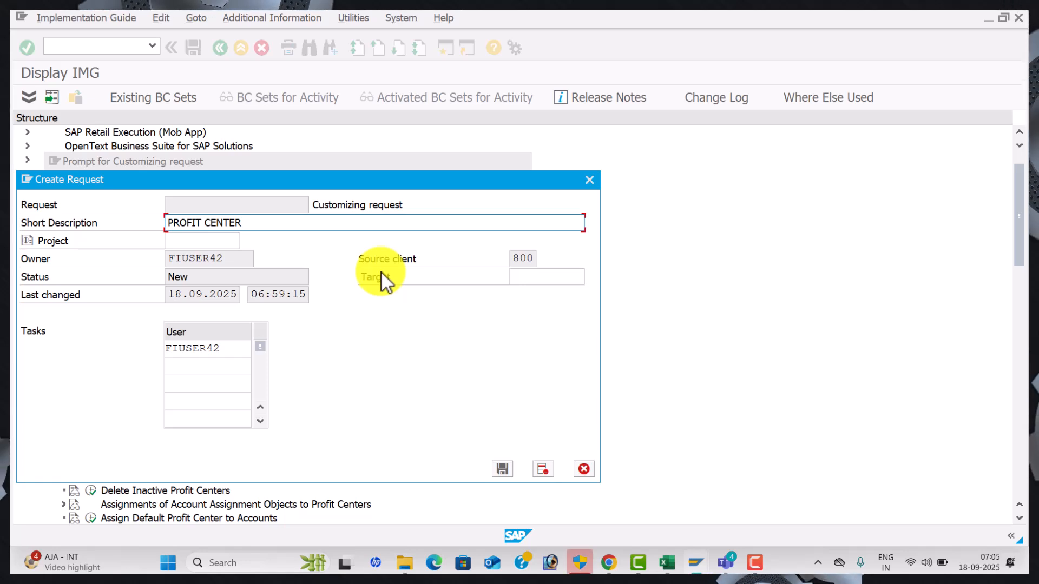
pyautogui.write('CONFIGURATIN')
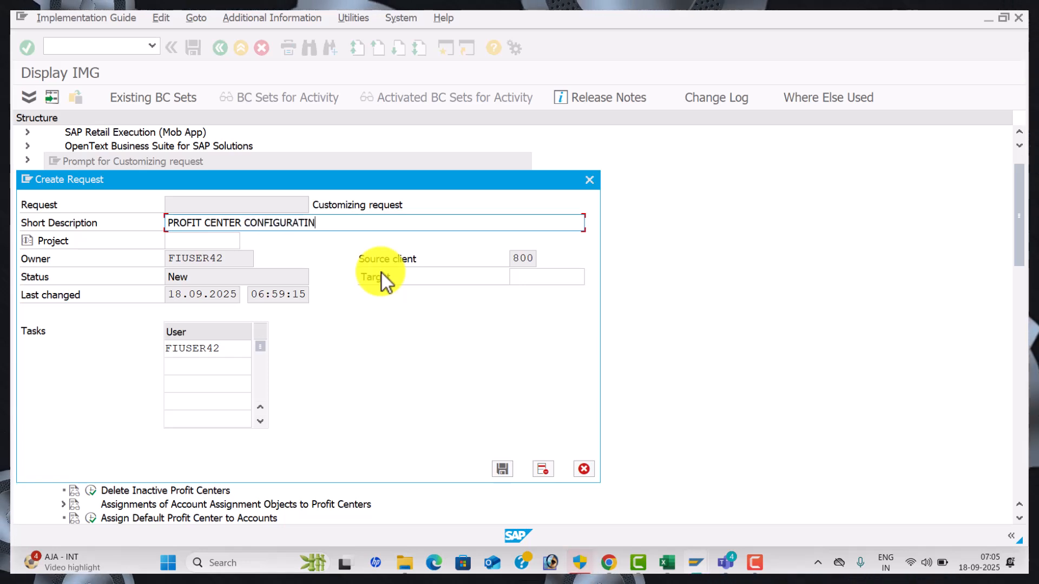
pyautogui.press('BackSpace')
pyautogui.write('ON')
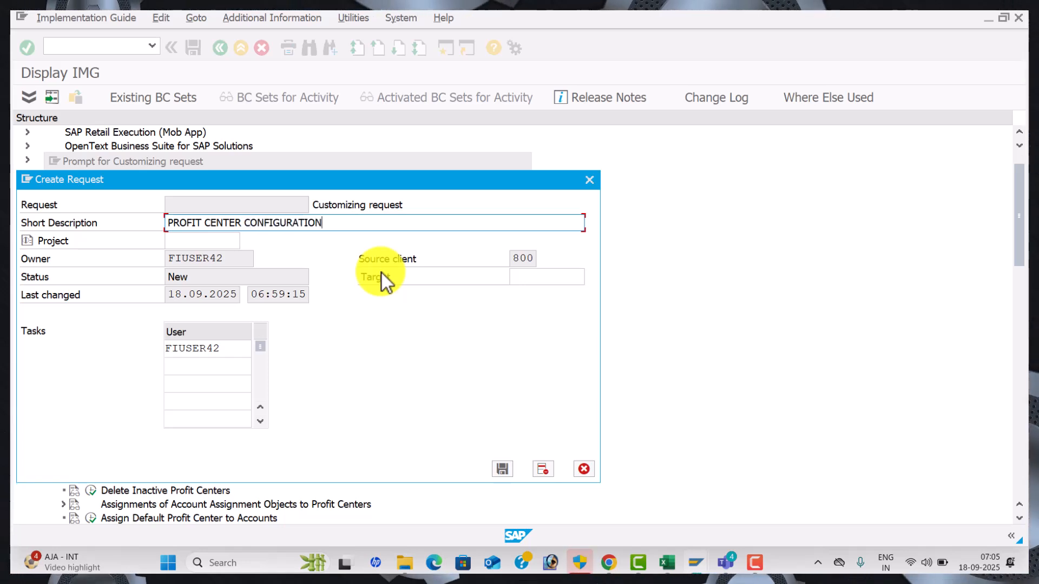
pyautogui.write(' FOR JA')
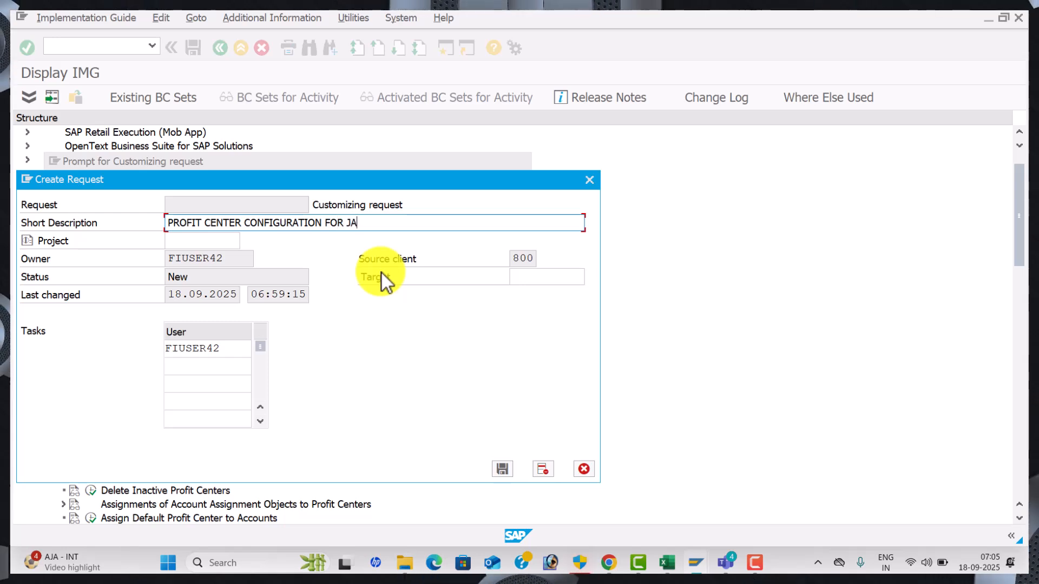
pyautogui.write('G1')
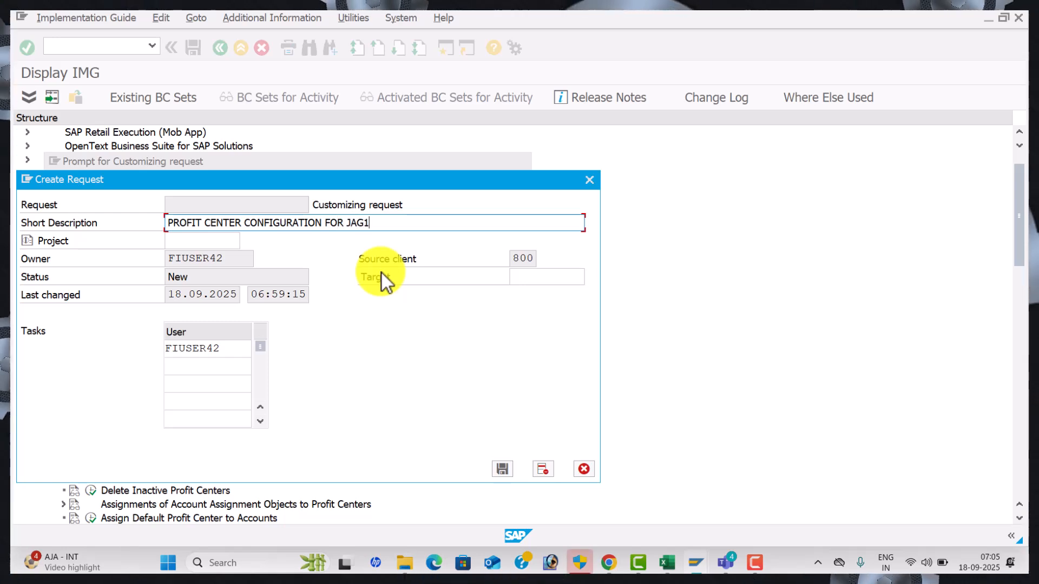
pyautogui.click(503, 469)
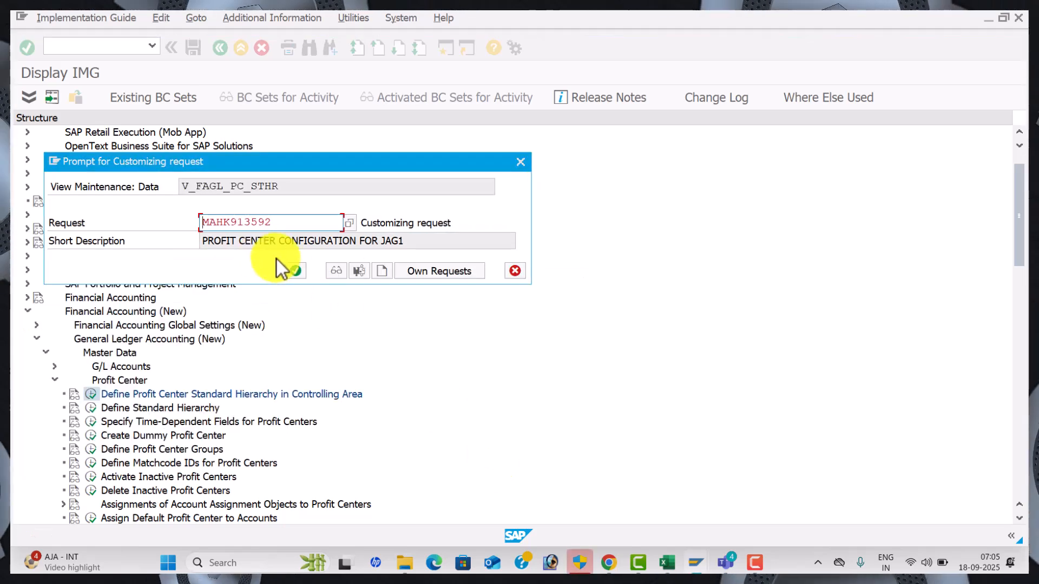
pyautogui.click(293, 269)
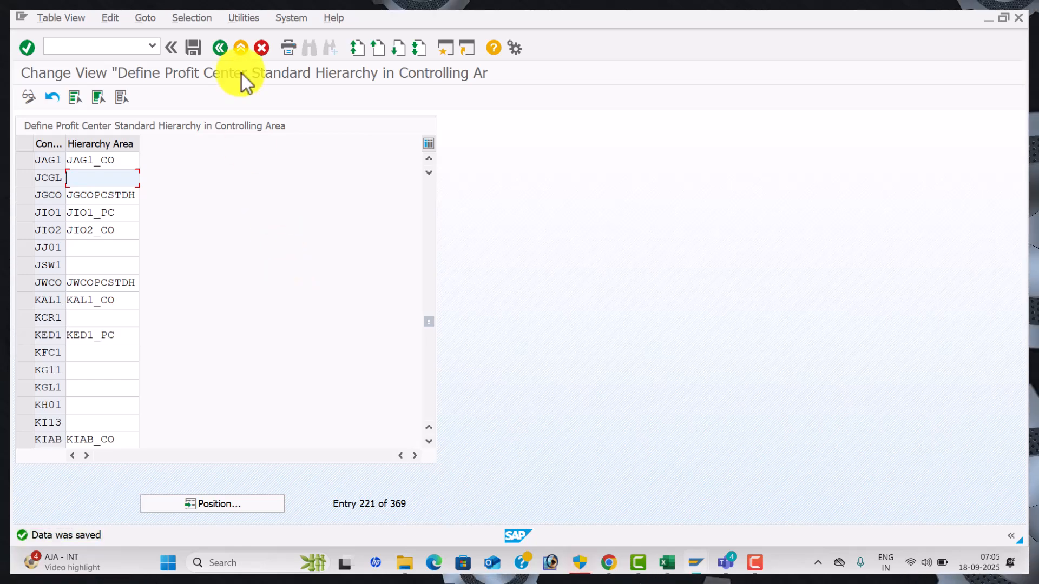
pyautogui.click(219, 42)
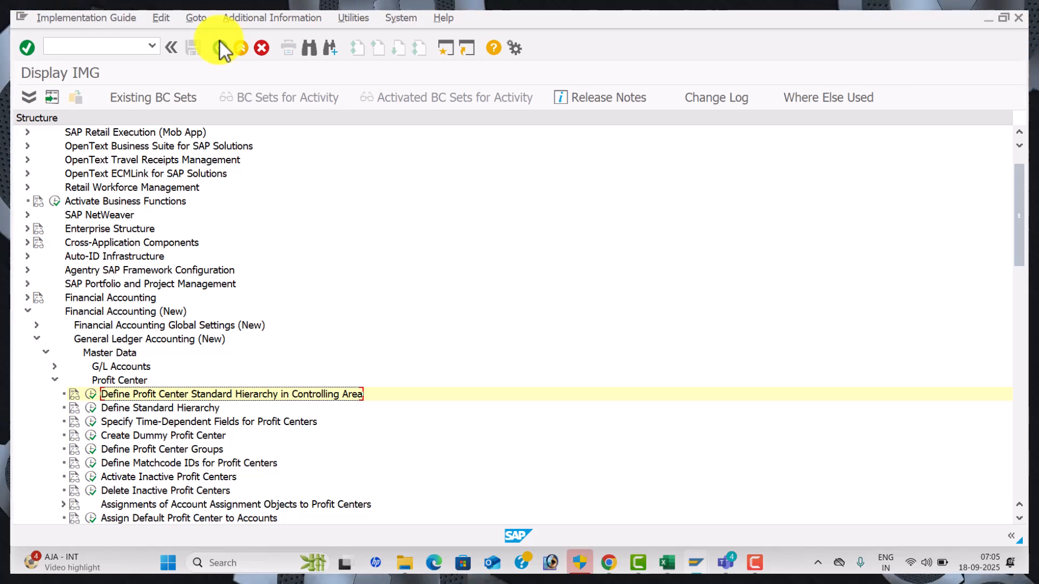
# Switch to the Excel workbook and enter JAG1_CO in cell D11, beside the path for Define Profit Center Standard Hierarchy in Controlling
pyautogui.hotkey('alt', 'Tab')
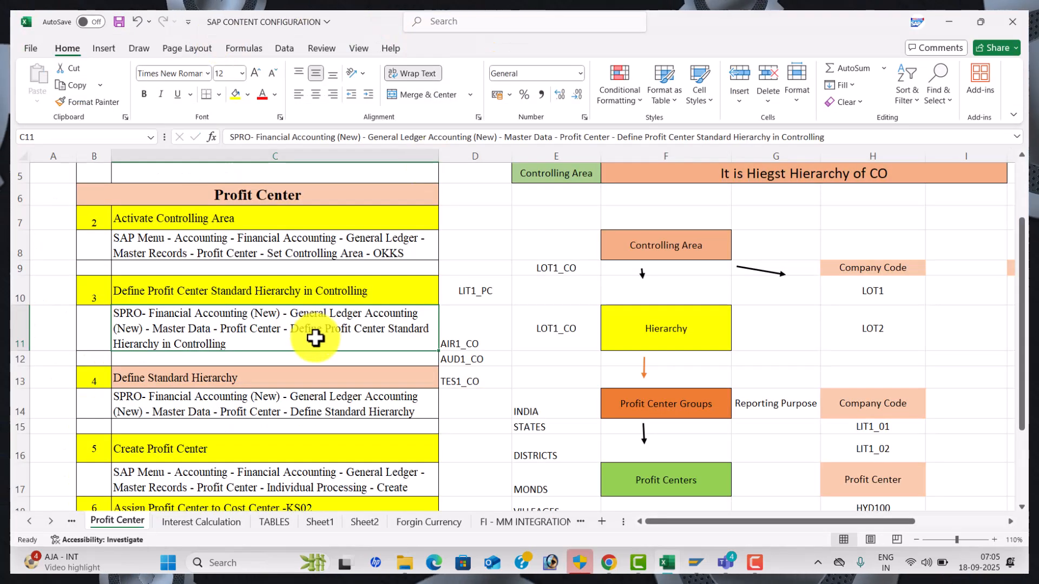
pyautogui.click(347, 380)
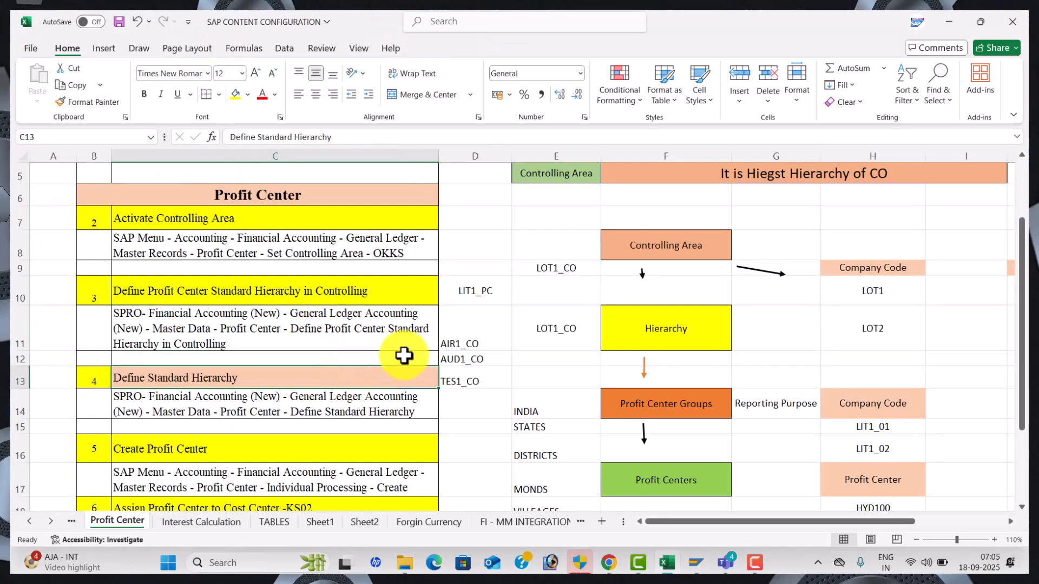
pyautogui.click(456, 343)
pyautogui.write('JAG')
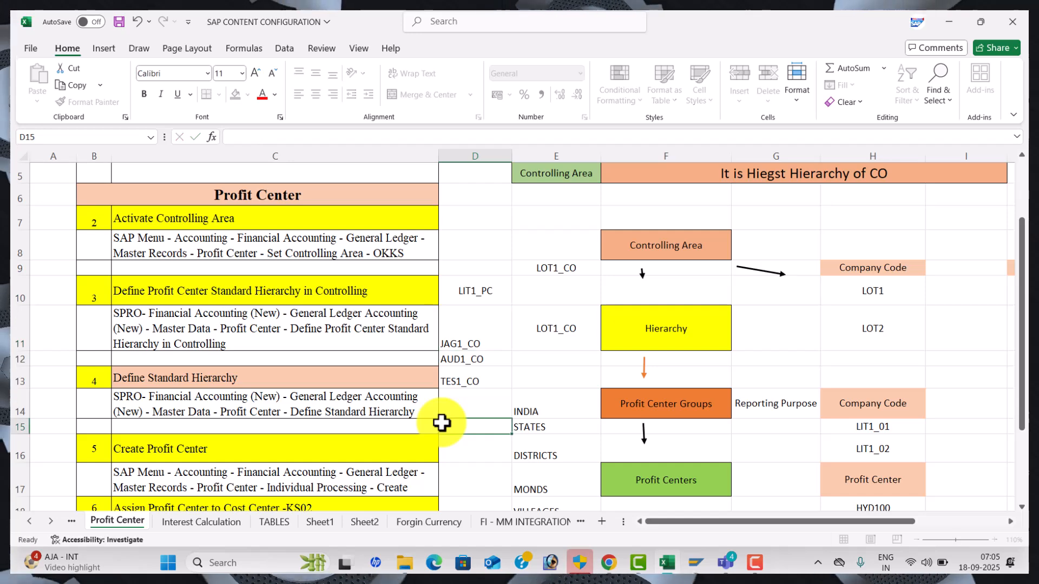
# Check the workbook's path for Define Standard Hierarchy, switch to SAP and open that activity under Profit Center in the IMG
pyautogui.click(309, 397)
pyautogui.press('Down')
pyautogui.press('Down')
pyautogui.press('Down')
pyautogui.press('Down')
pyautogui.press('Down')
pyautogui.press('Down')
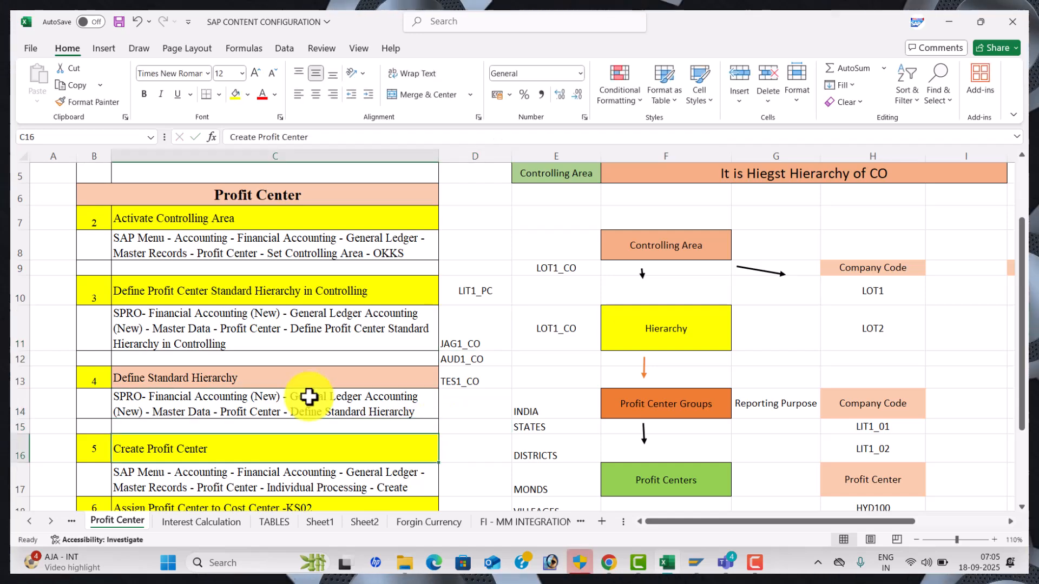
pyautogui.press('Down')
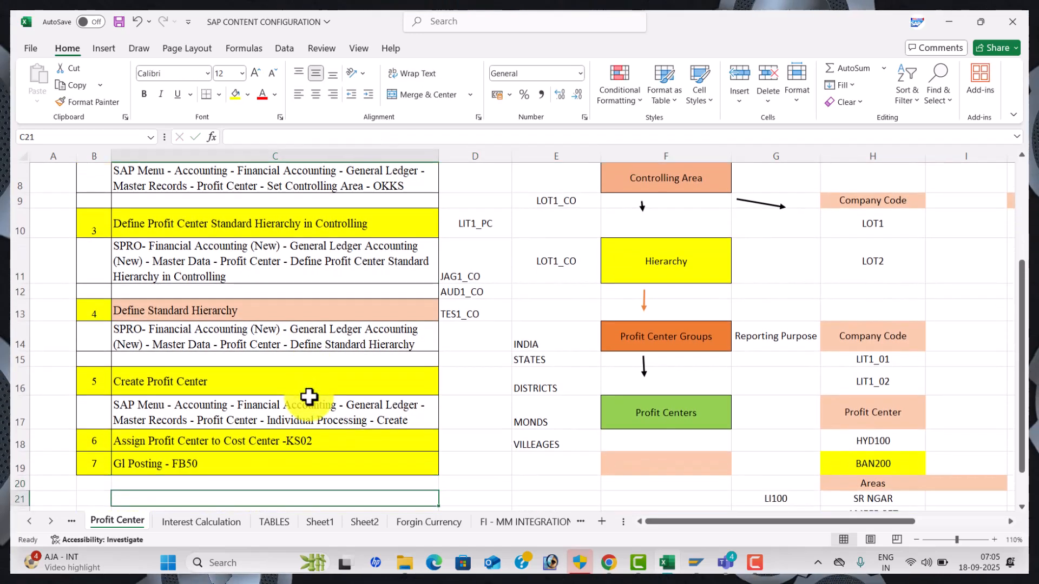
pyautogui.click(371, 336)
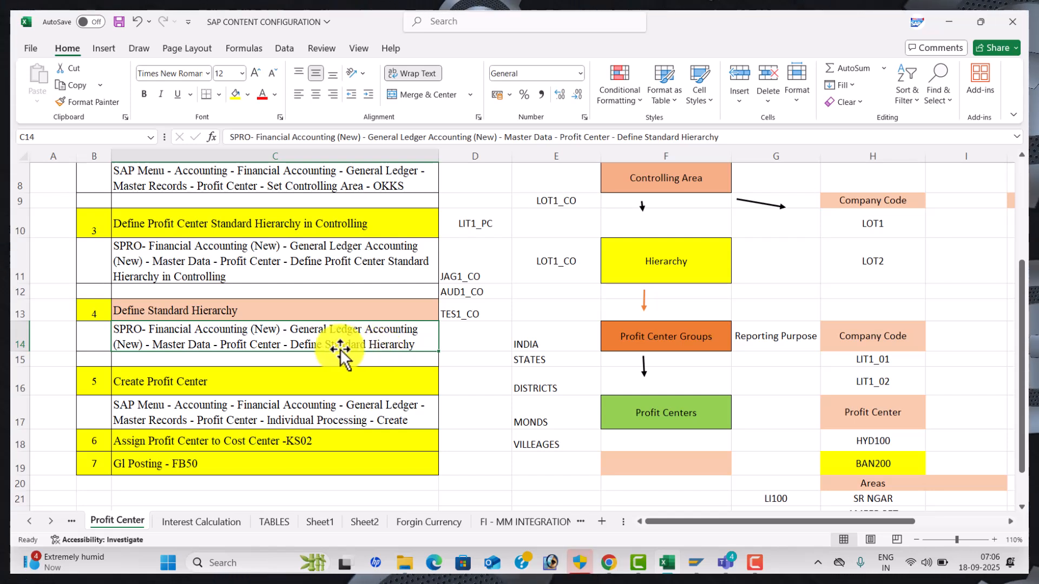
pyautogui.hotkey('alt', 'Tab')
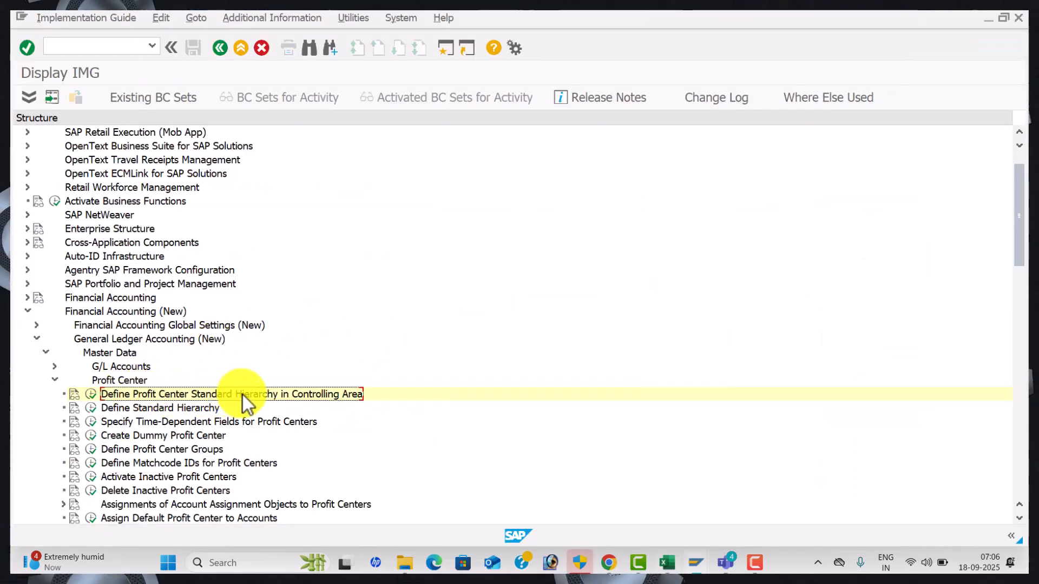
pyautogui.click(91, 408)
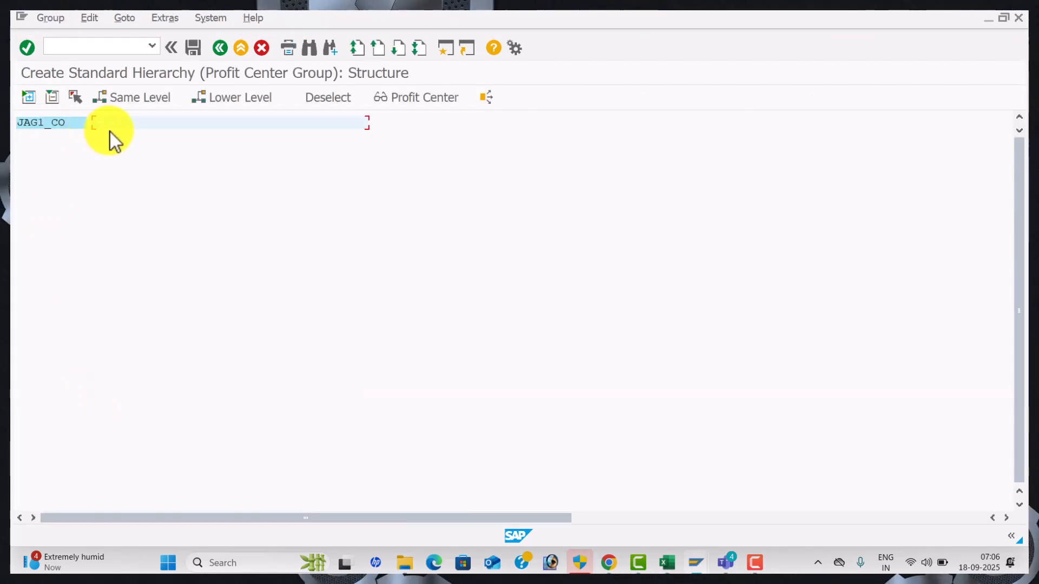
# Describe the top node JAG1_CO as DEFINE STANDARD HIERARCHY, checking the wording against the workbook
pyautogui.hotkey('alt', 'Tab')
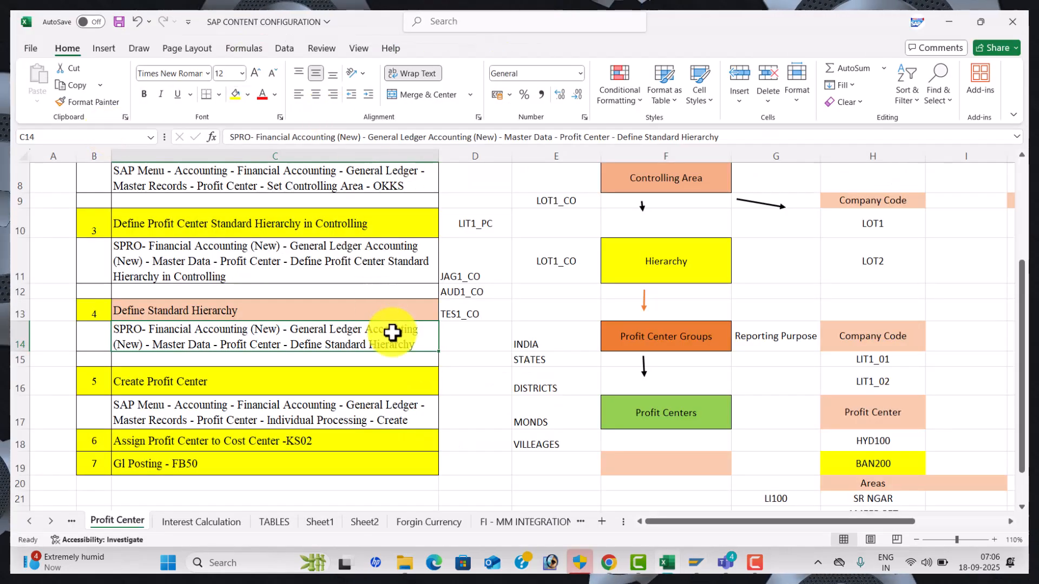
pyautogui.hotkey('alt', 'Tab')
pyautogui.write('DEPFI')
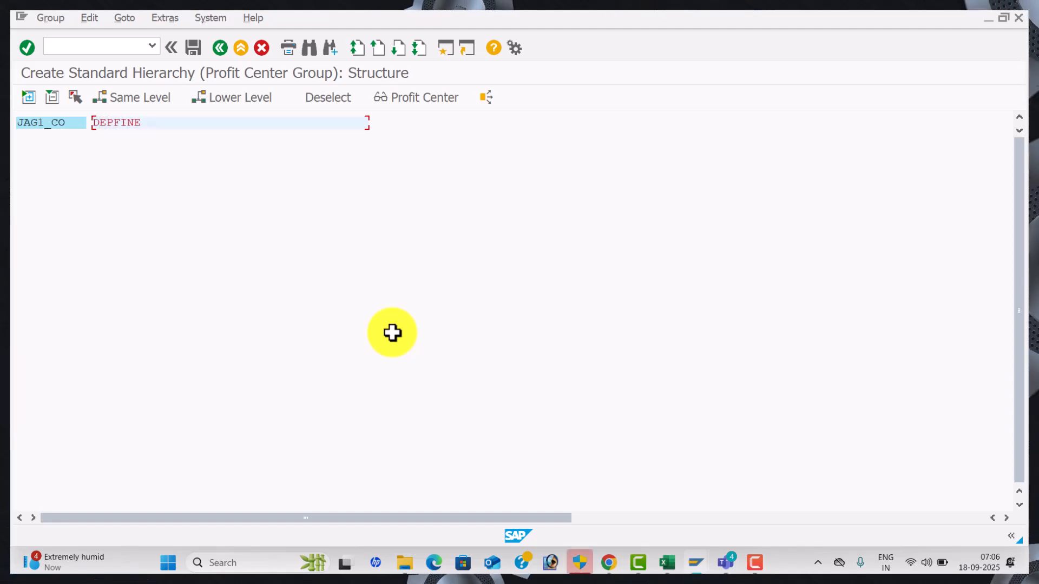
pyautogui.press('BackSpace')
pyautogui.press('BackSpace')
pyautogui.write('FINE STAN')
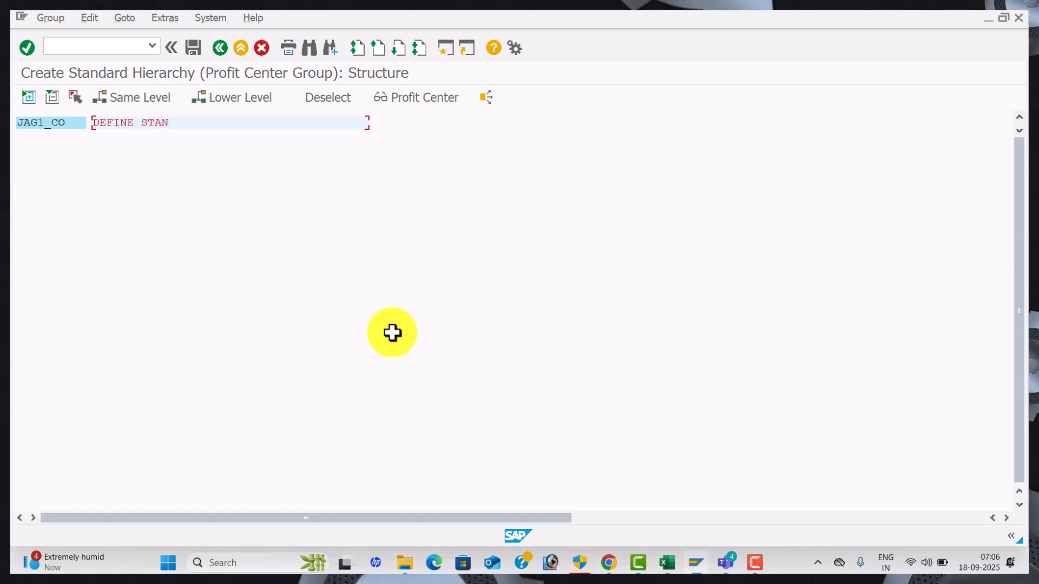
pyautogui.write('DARD HIRARCHY')
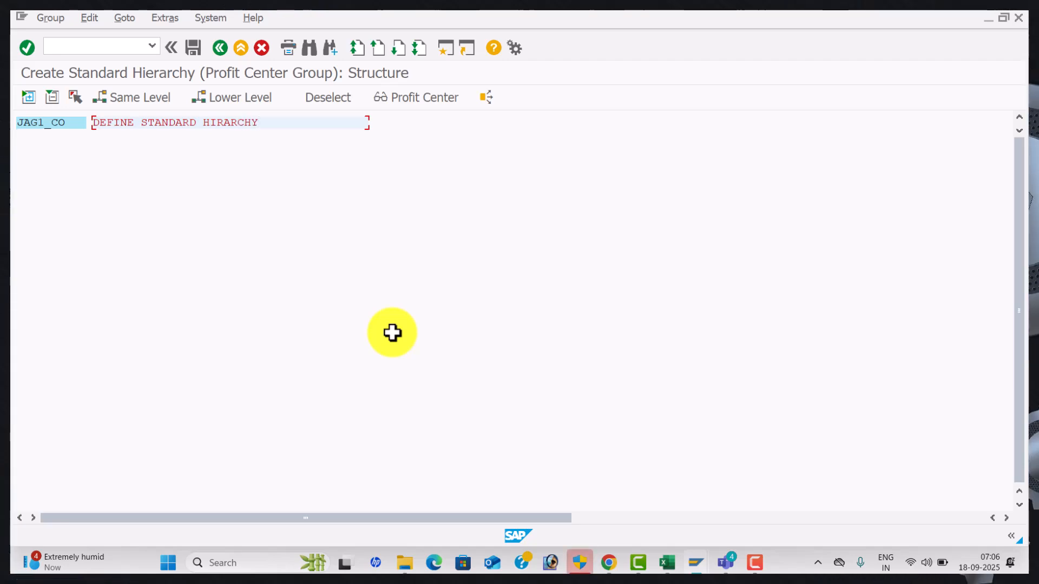
pyautogui.hotkey('alt', 'Tab')
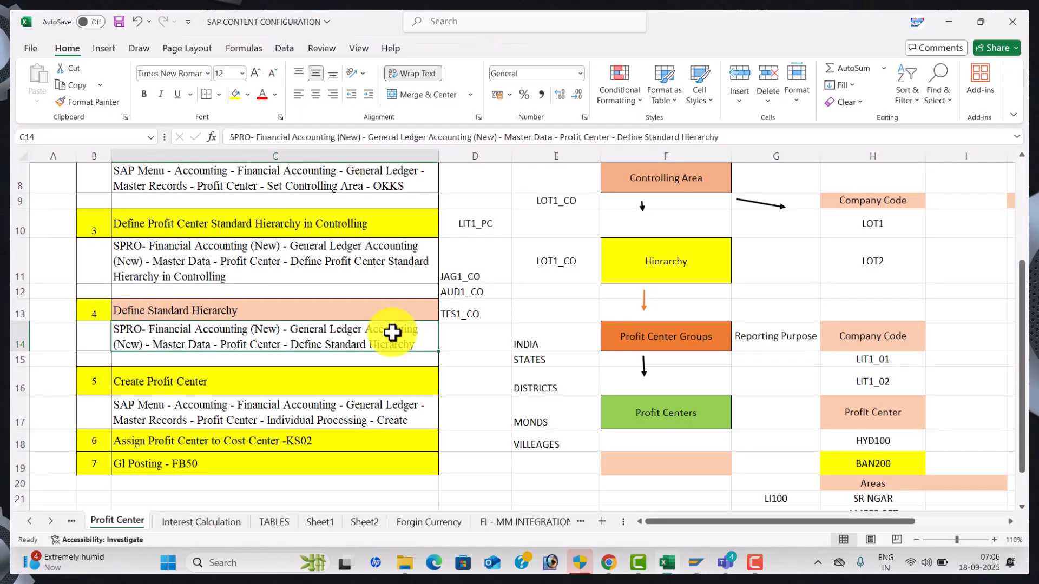
pyautogui.hotkey('alt', 'Tab')
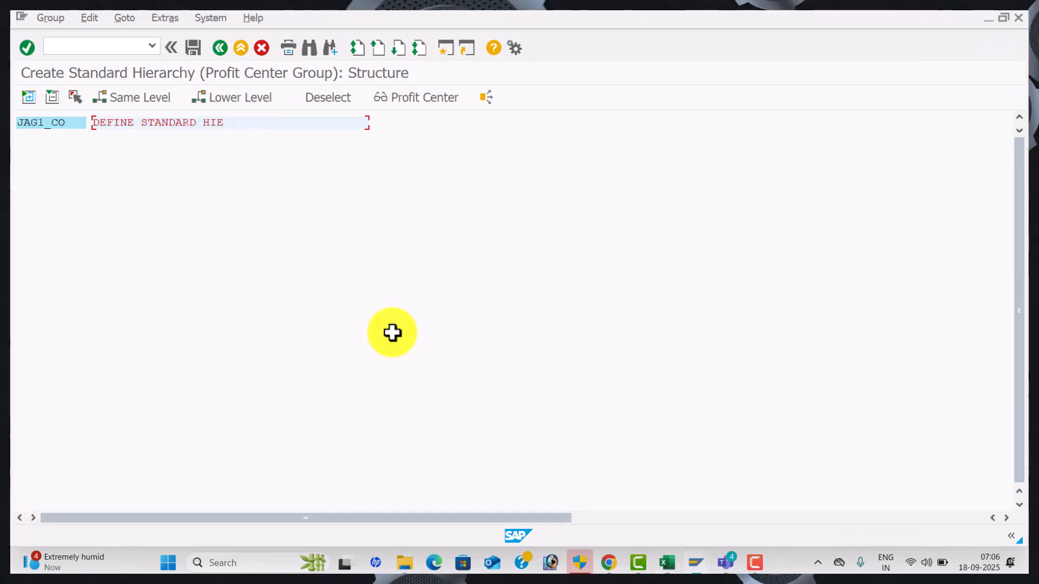
pyautogui.hotkey('alt', 'Tab')
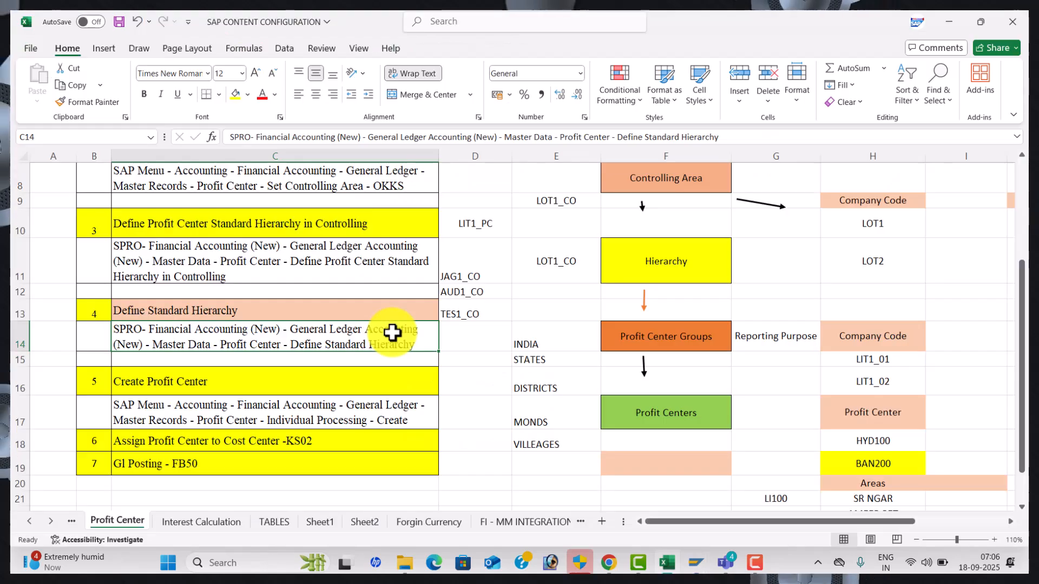
pyautogui.hotkey('alt', 'Tab')
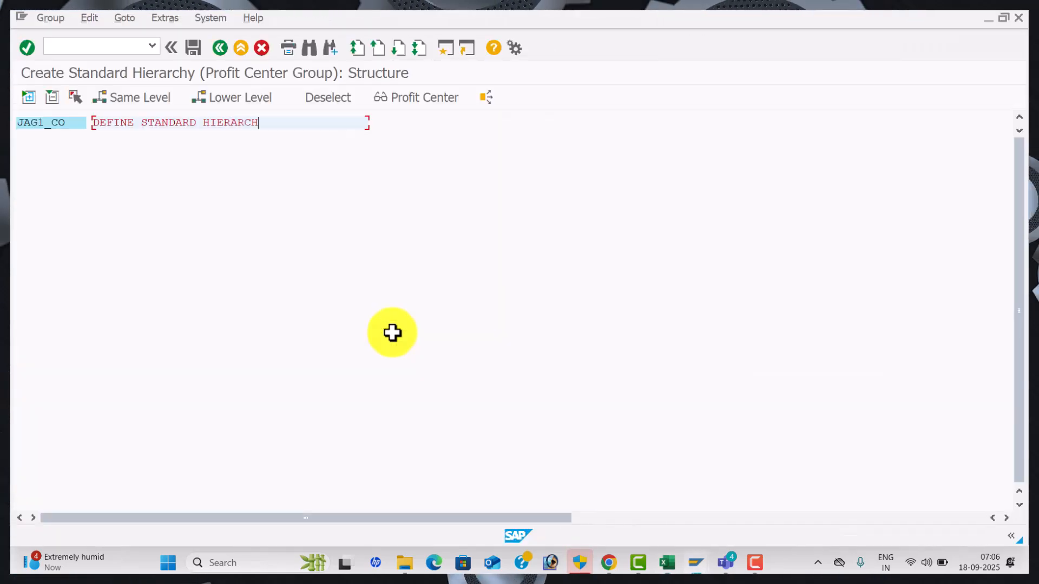
pyautogui.write('Y')
pyautogui.press('Return')
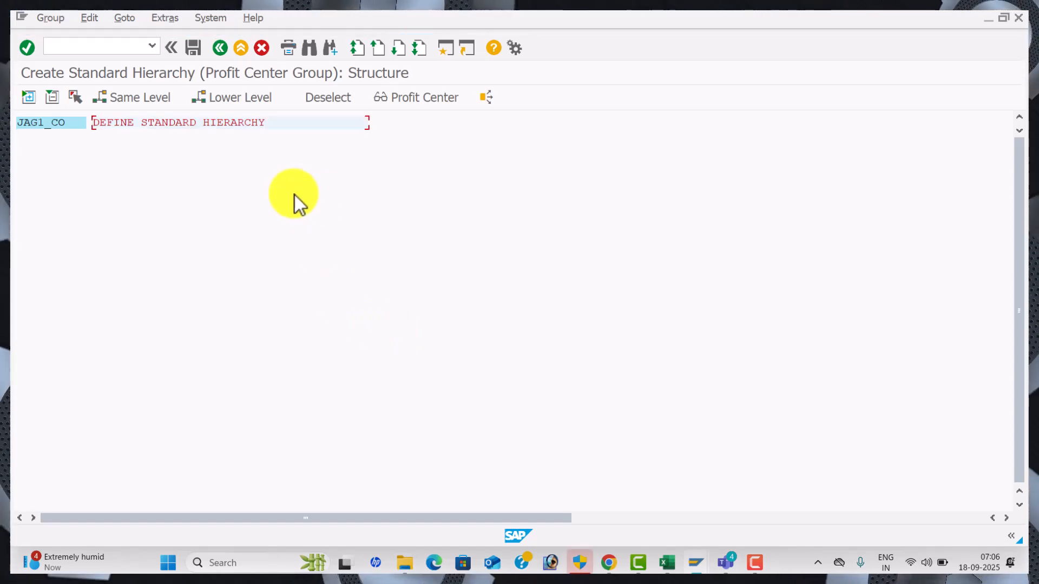
# Add a lower-level profit center group named JAG1_01 beneath the JAG1_CO node
pyautogui.click(62, 124)
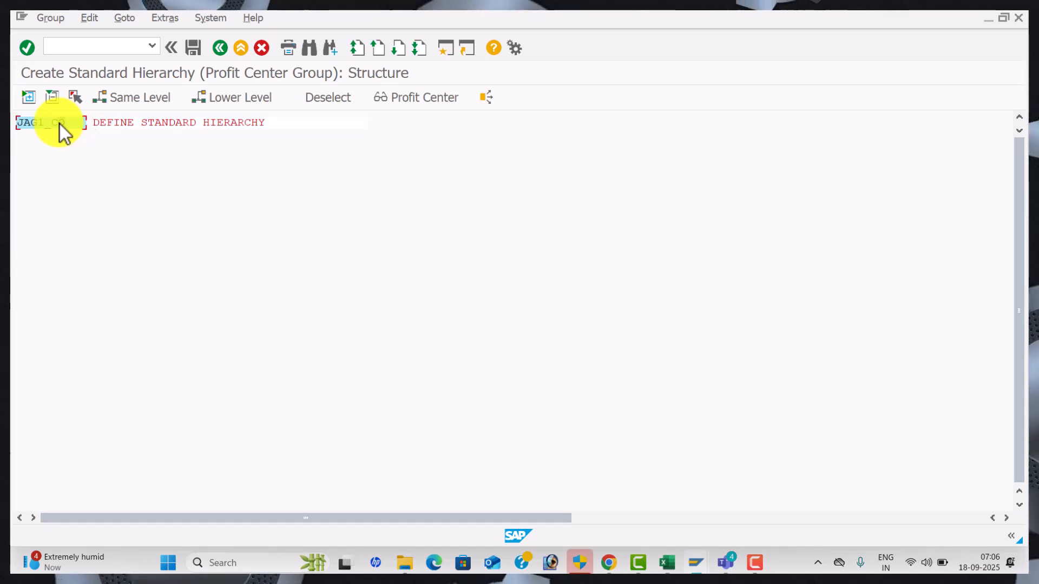
pyautogui.click(258, 101)
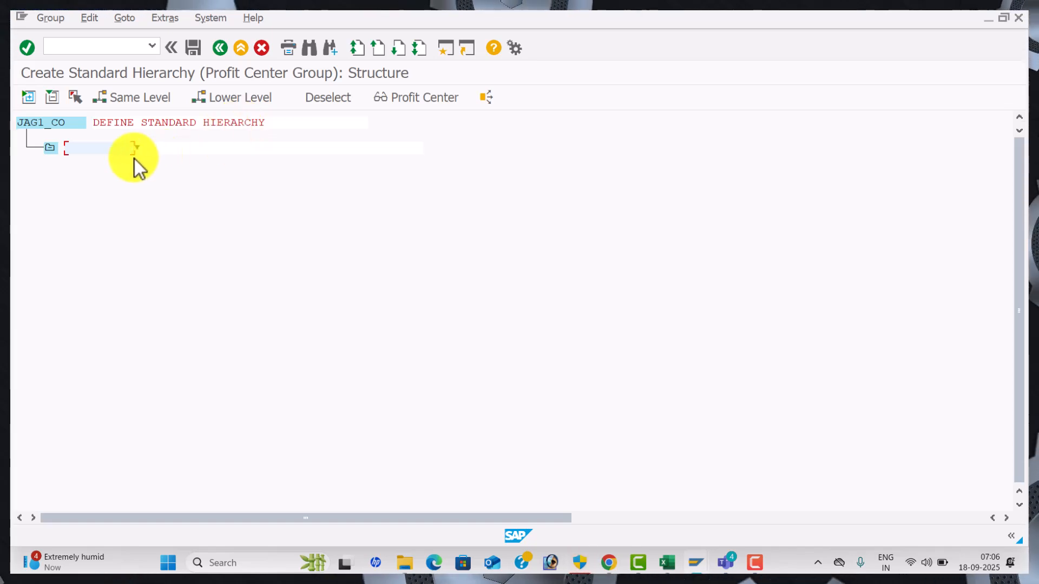
pyautogui.write('JAG1')
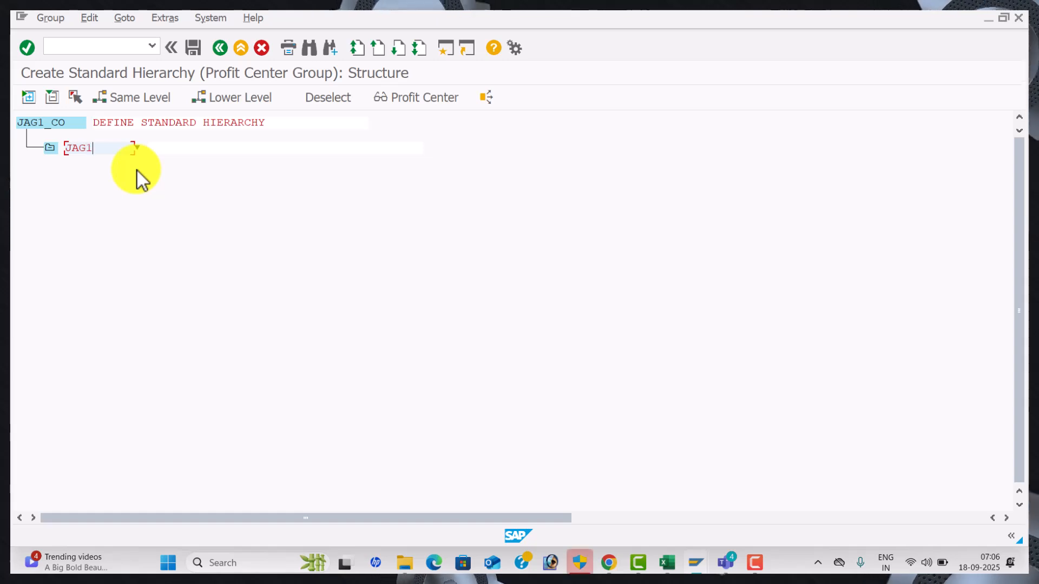
pyautogui.write('_01')
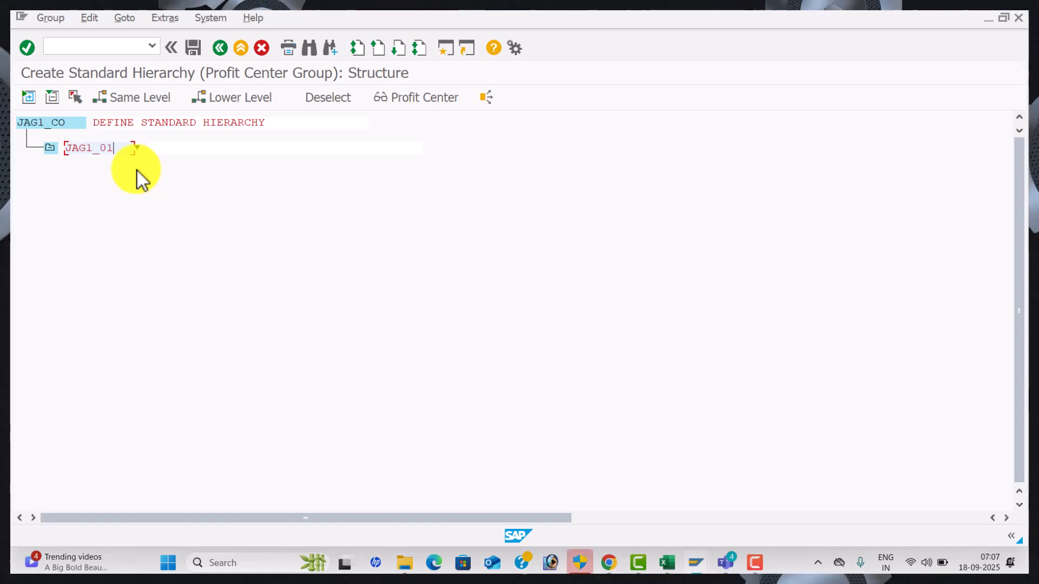
pyautogui.press('Tab')
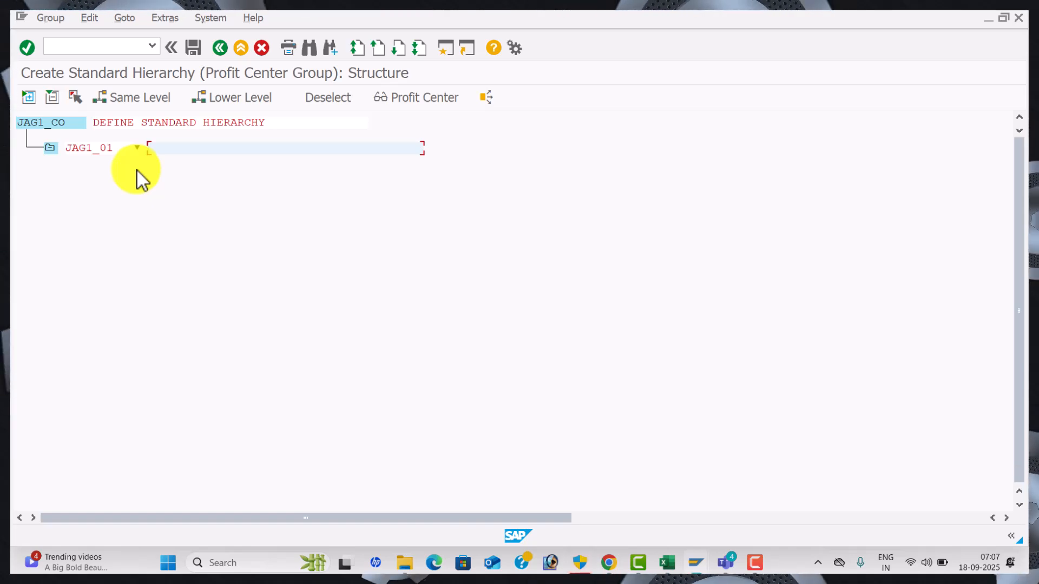
# Describe group JAG1_01 as PROFIT CENTER GROUP FOR JAG1, after checking the Profit Center Groups entry in the Excel workbook and returning to SAP
pyautogui.hotkey('alt', 'Tab')
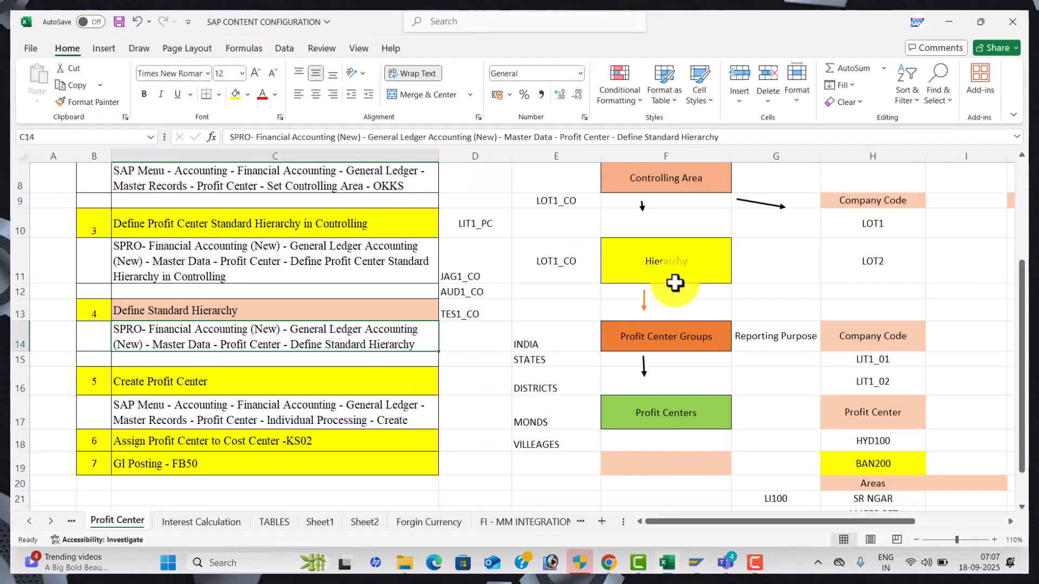
pyautogui.click(676, 346)
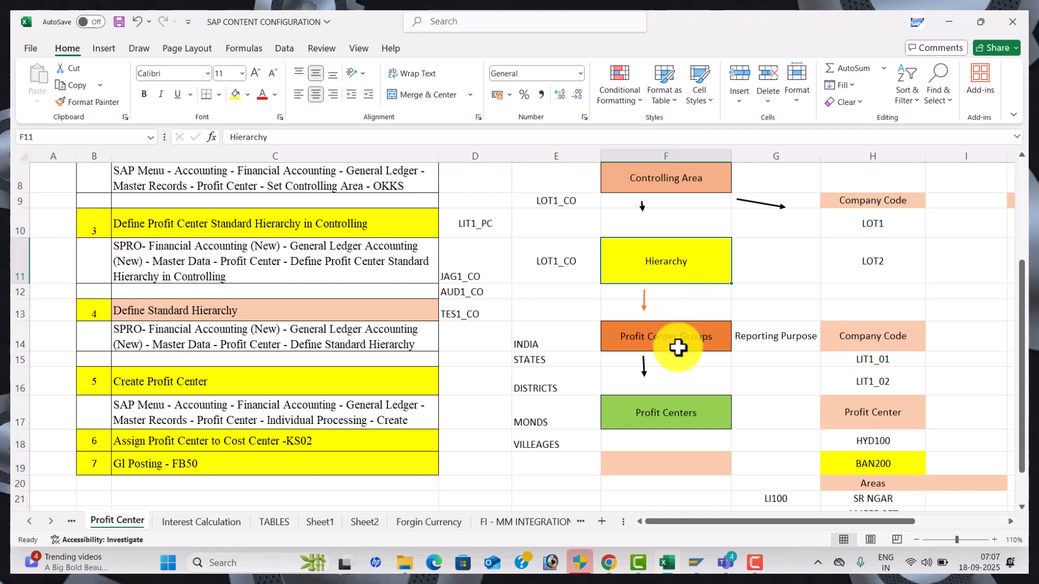
pyautogui.click(770, 347)
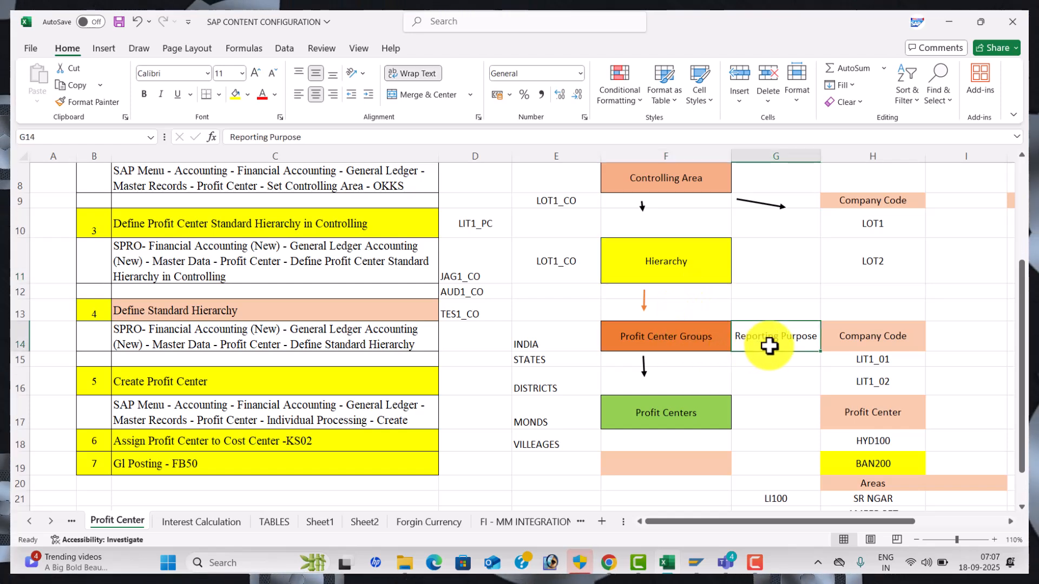
pyautogui.click(694, 340)
pyautogui.hotkey('alt', 'Tab')
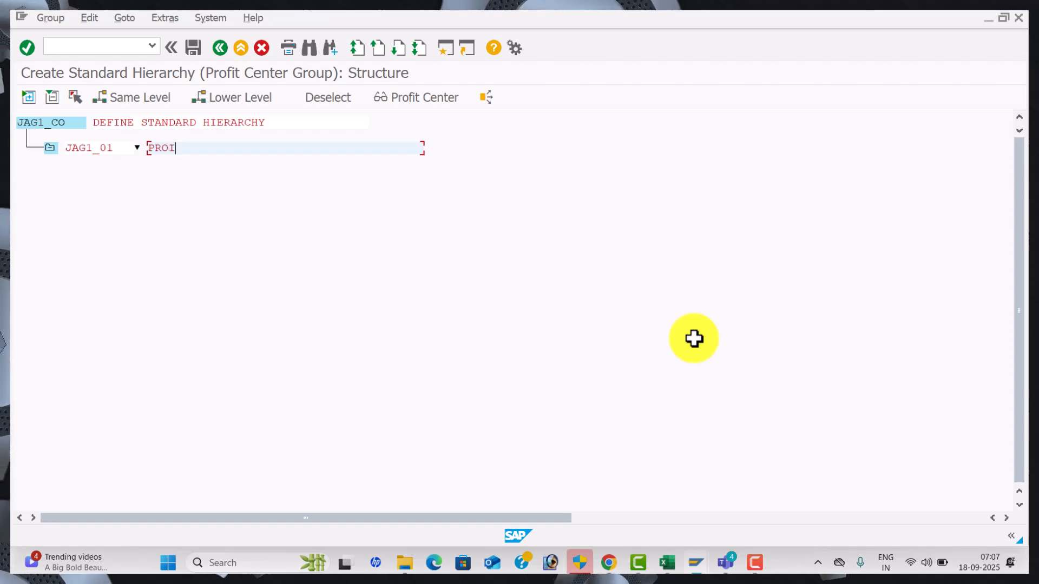
pyautogui.press('BackSpace')
pyautogui.write('FIT CENTER GRO')
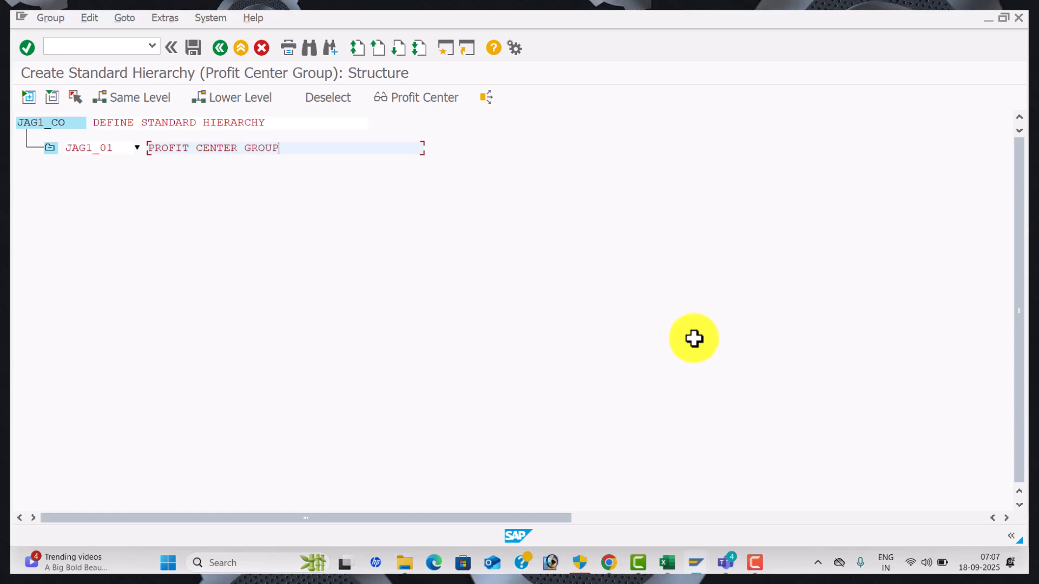
pyautogui.write('UP FOR ')
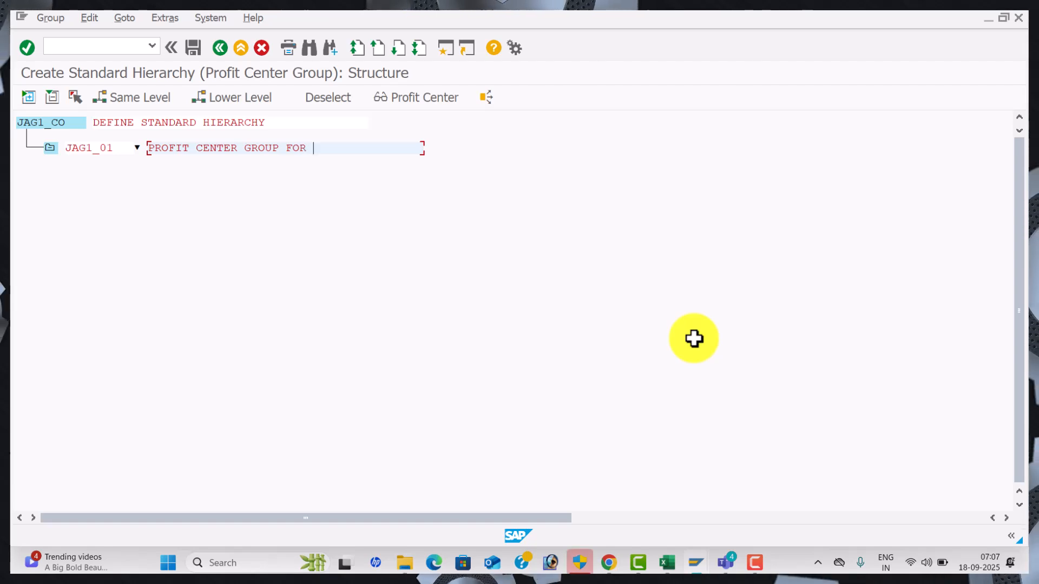
pyautogui.write('JAG1')
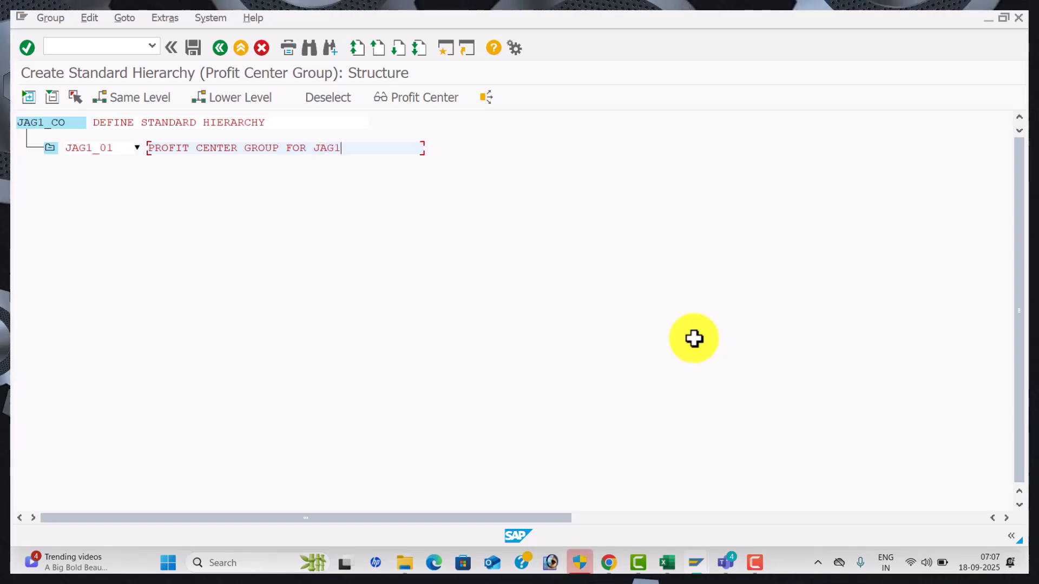
pyautogui.press('Return')
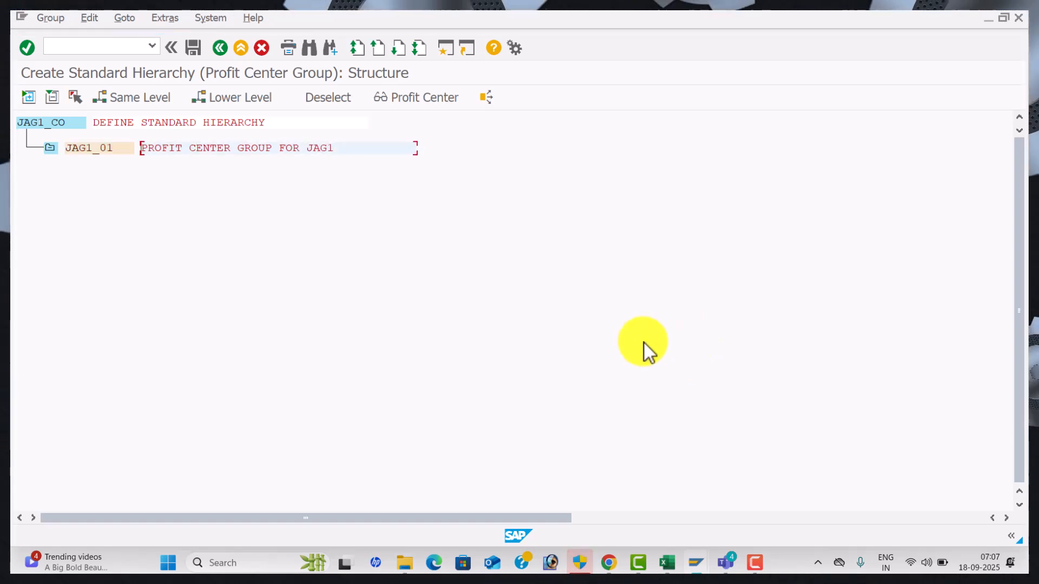
# Add group JAG1_02 at the same level as JAG1_01, described as PROFIT CENTER GROUP FOR JAG2
pyautogui.click(86, 149)
pyautogui.click(143, 102)
pyautogui.write('JA')
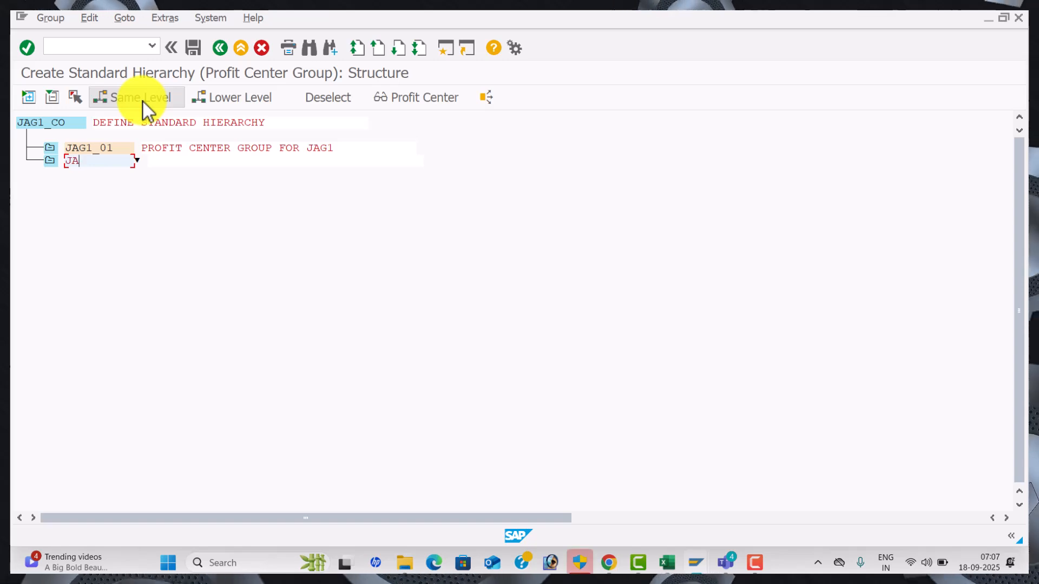
pyautogui.write('G1')
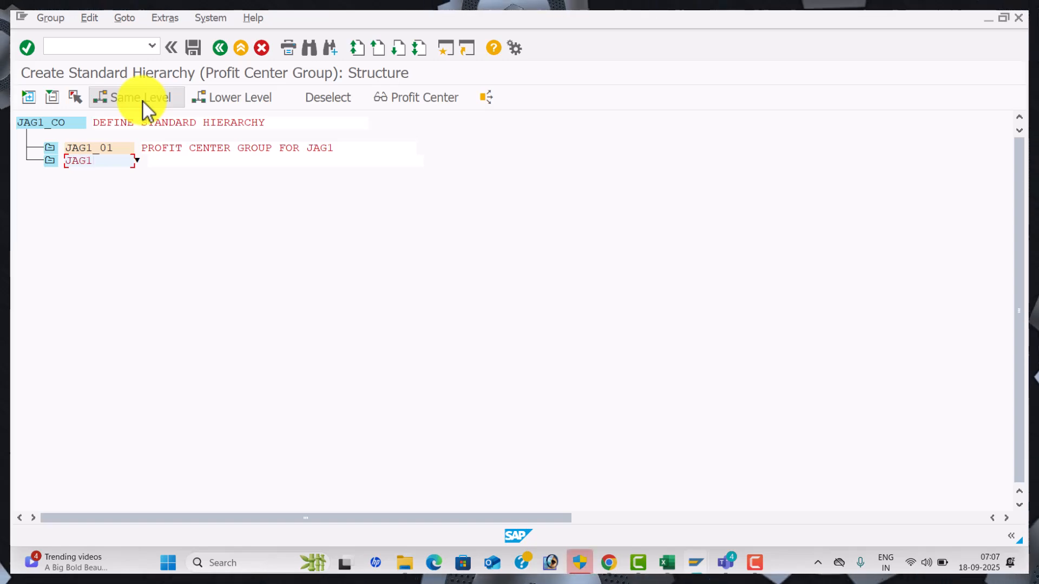
pyautogui.write('_02')
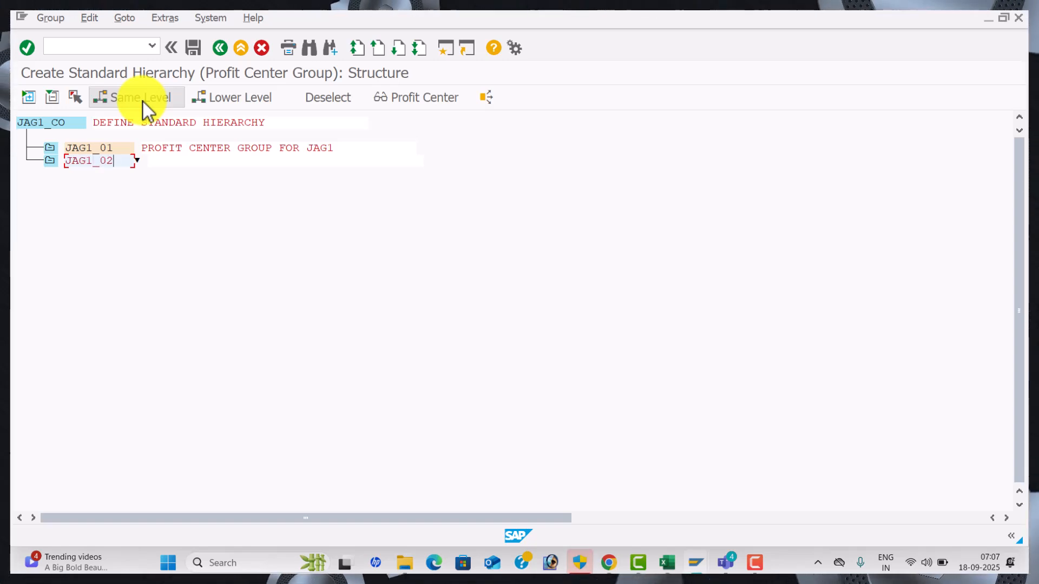
pyautogui.press('Tab')
pyautogui.write('P')
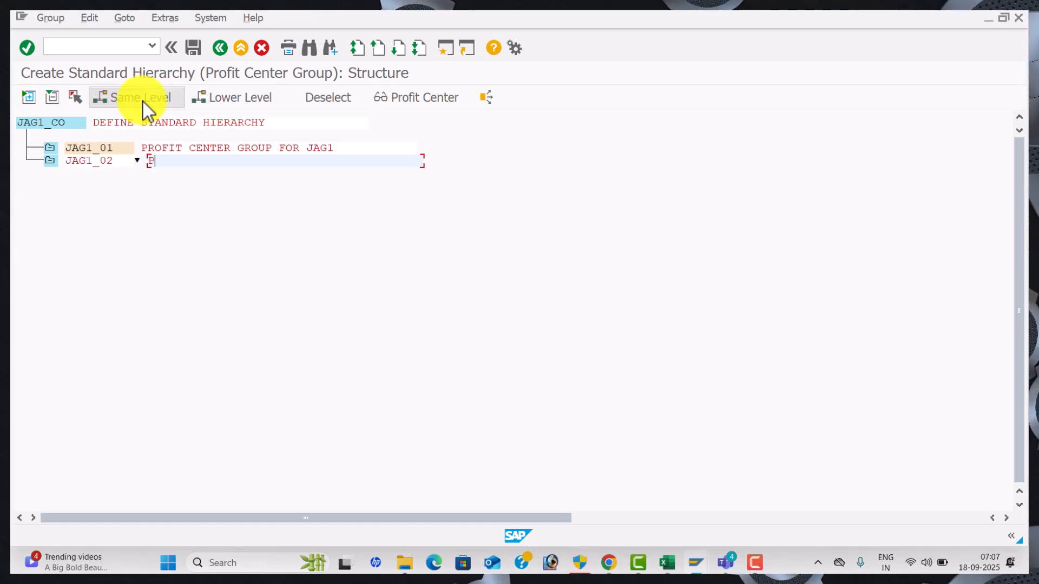
pyautogui.write('ROFIT CENTER GRO')
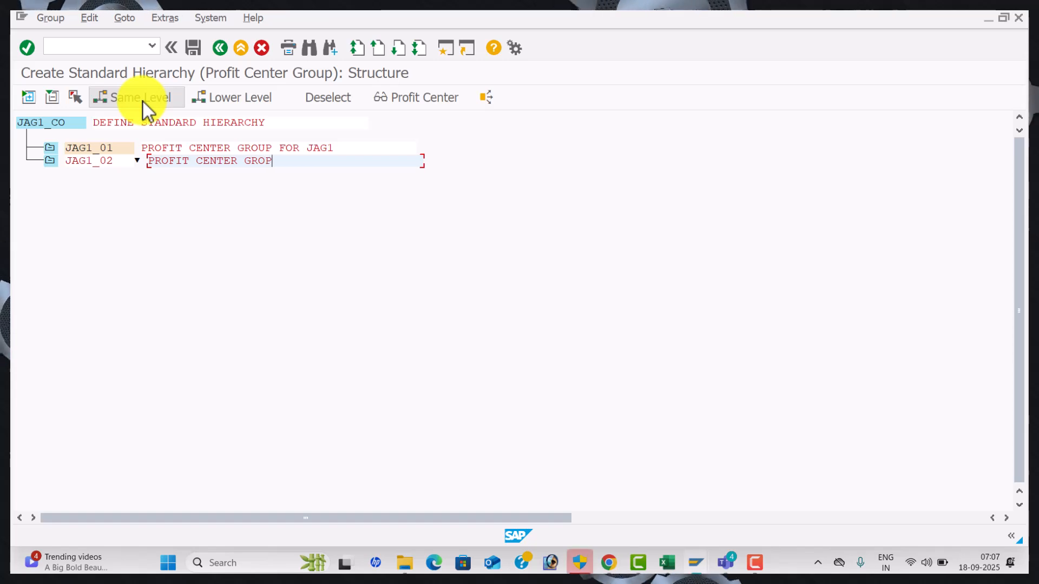
pyautogui.write('U')
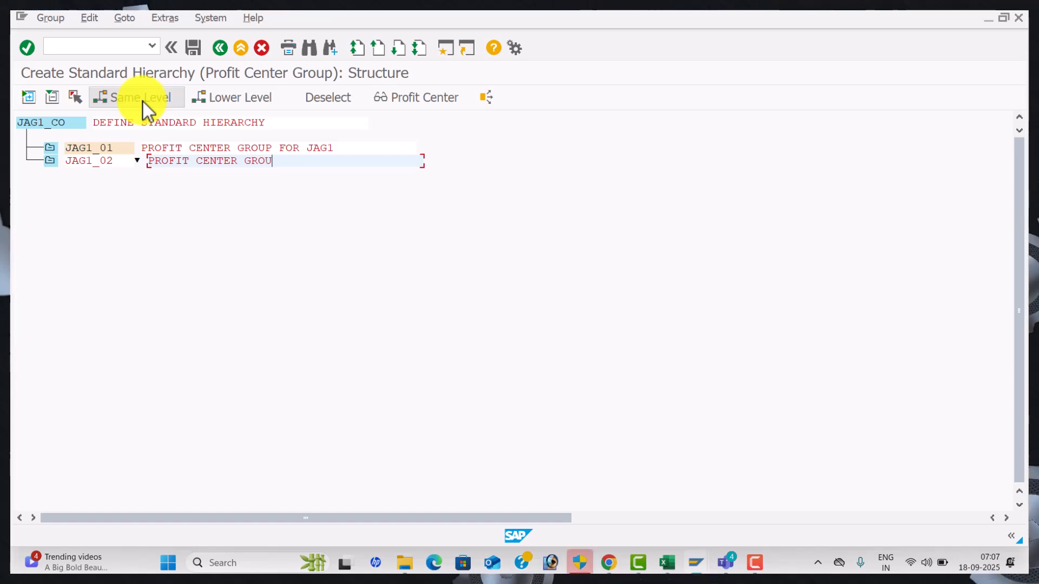
pyautogui.write('P FOR JAG')
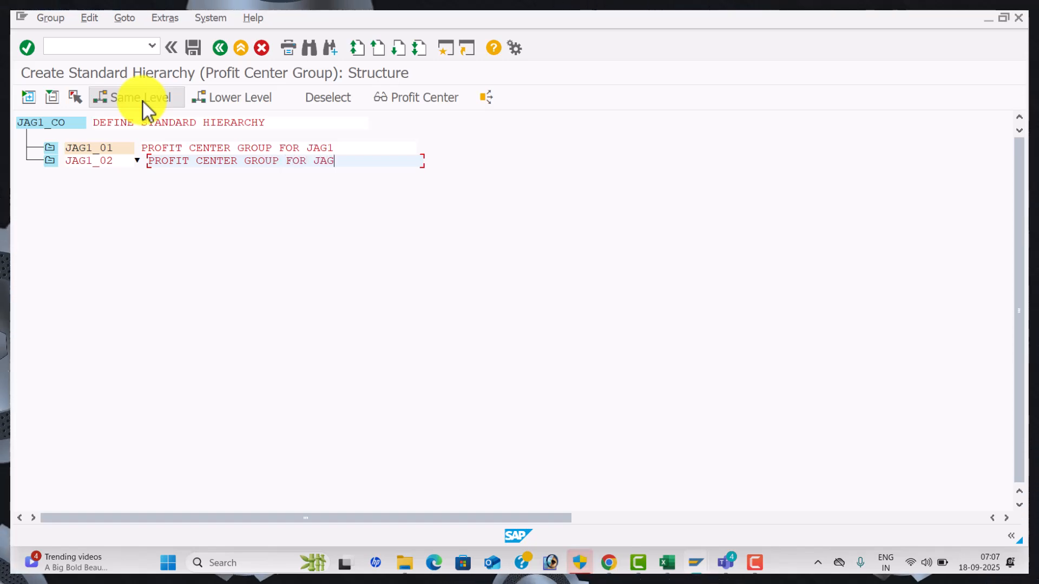
pyautogui.write('2')
pyautogui.press('Return')
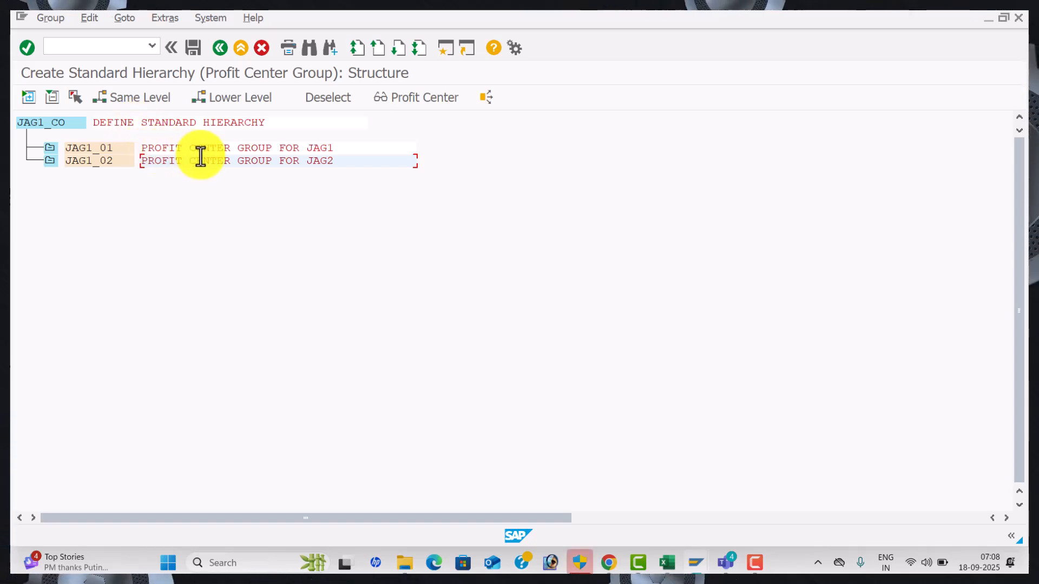
# Add group JAG1_HYD beneath JAG1_01, described as HYDERBAD PROFIT CENTER, checking the Profit Center entries in the Excel workbook
pyautogui.click(122, 147)
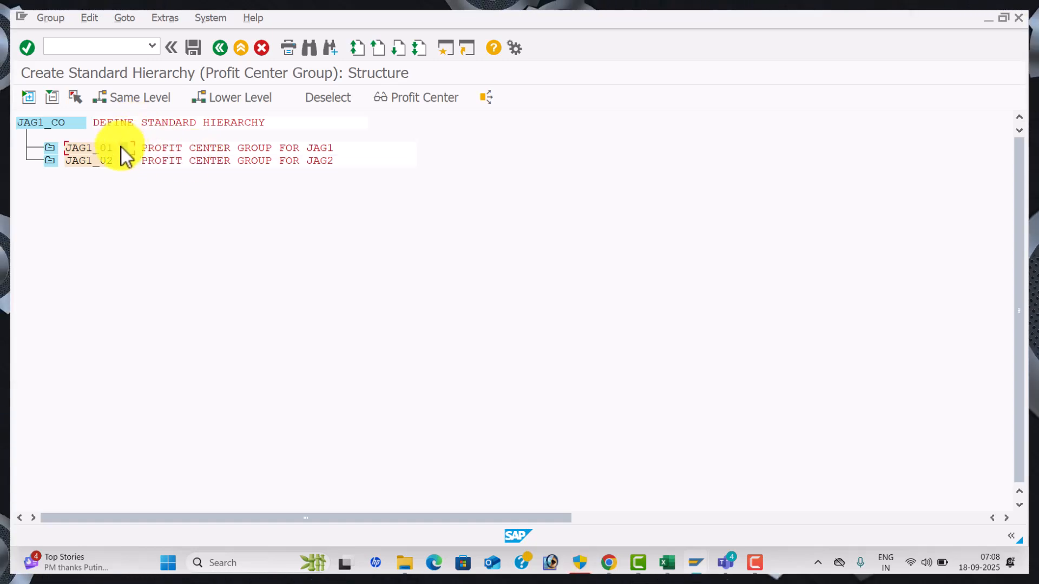
pyautogui.click(242, 103)
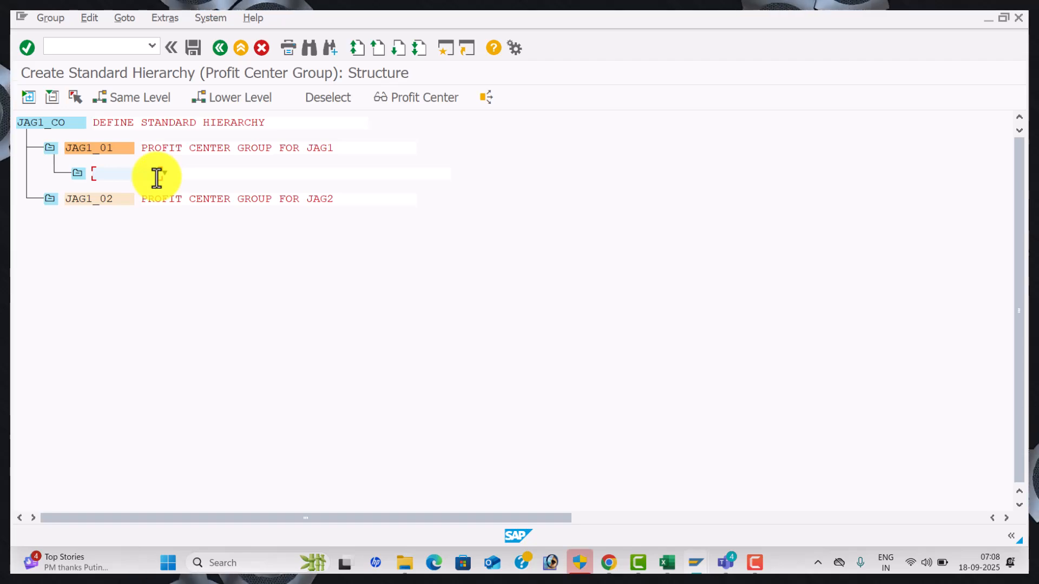
pyautogui.hotkey('alt', 'Tab')
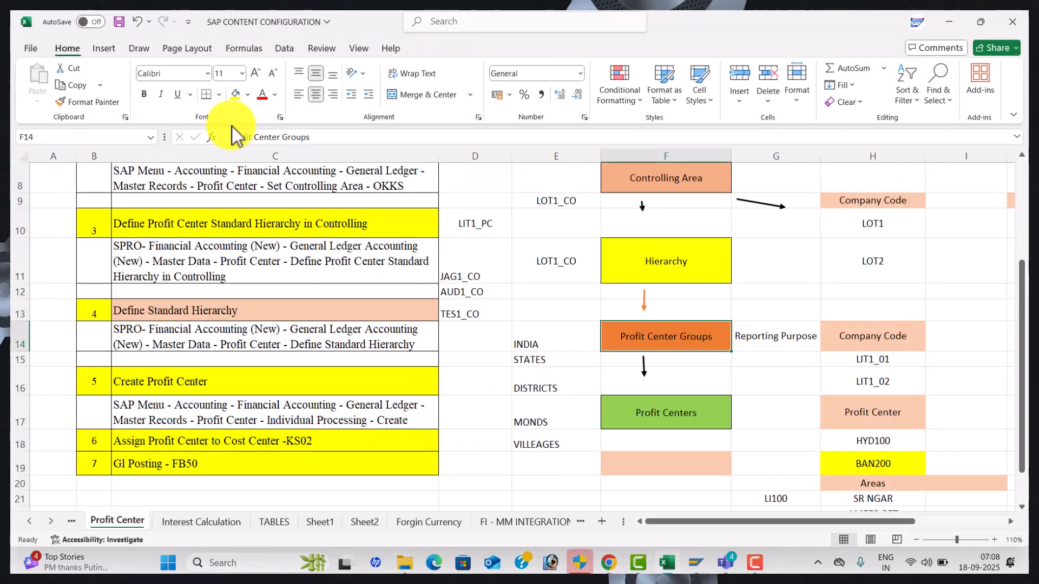
pyautogui.click(855, 419)
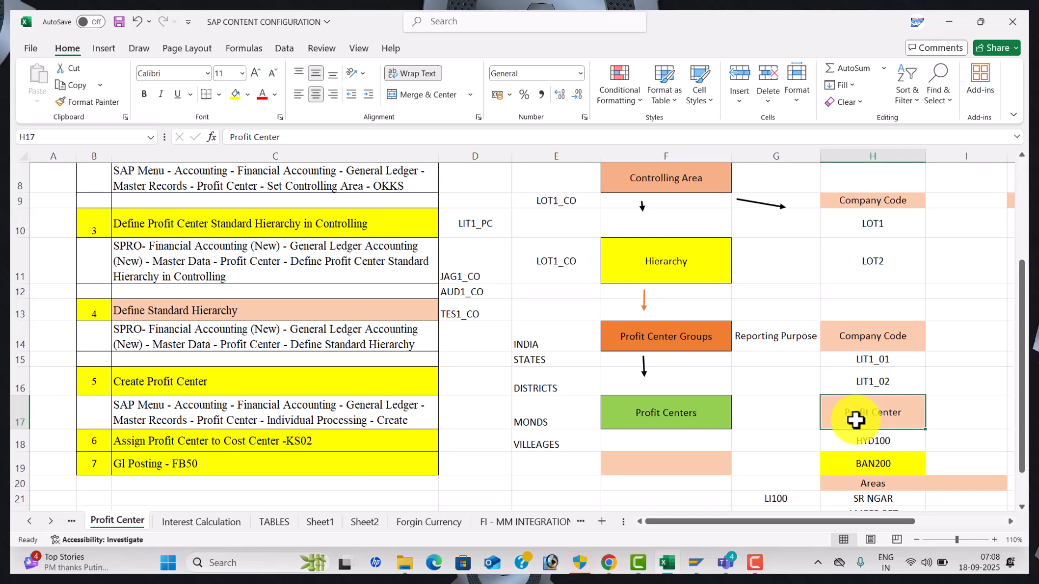
pyautogui.hotkey('alt', 'Tab')
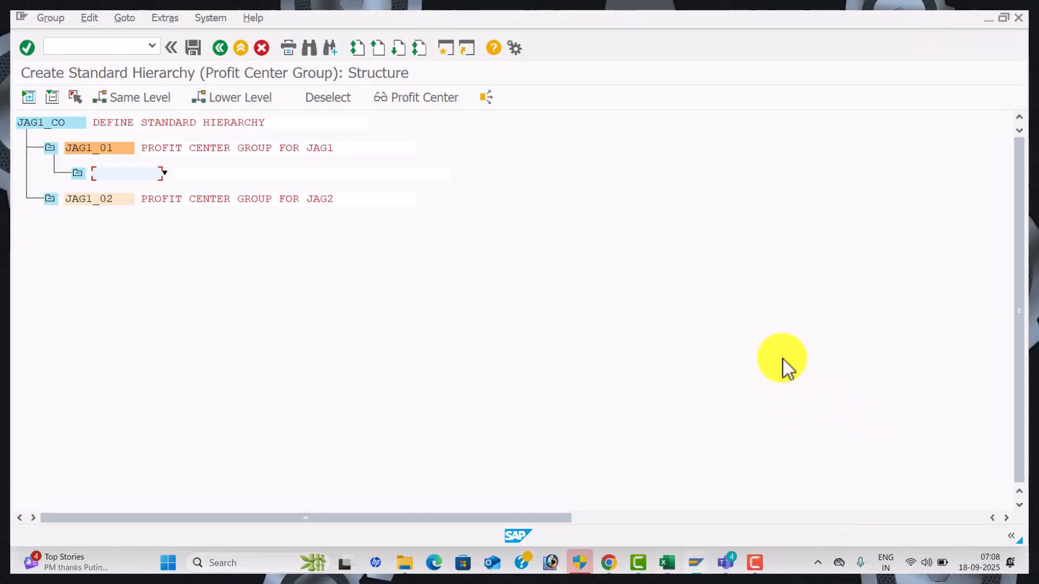
pyautogui.write('JAG1_HYD')
pyautogui.press('Tab')
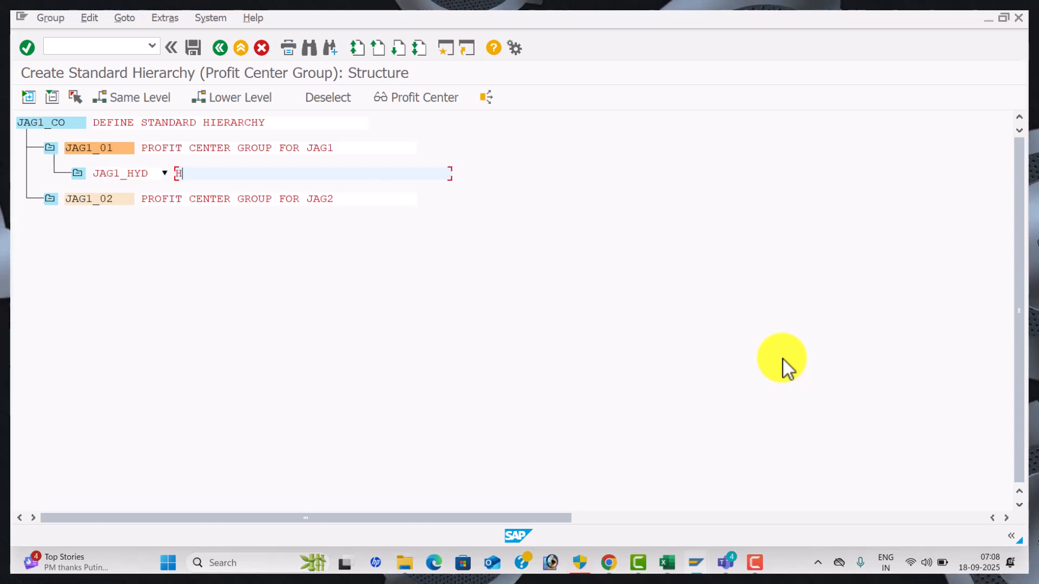
pyautogui.write('HYDERBAD PROFIT CENTER')
pyautogui.press('Return')
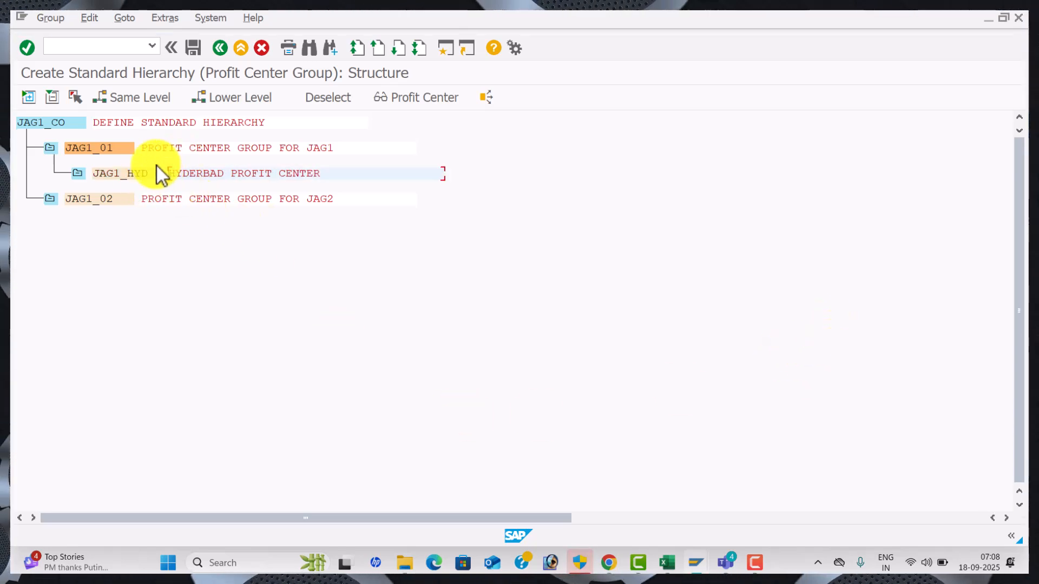
# Add group JAG1_BAN at the same level as JAG1_HYD, described as BANGLORE PROFIT CENTER
pyautogui.click(133, 173)
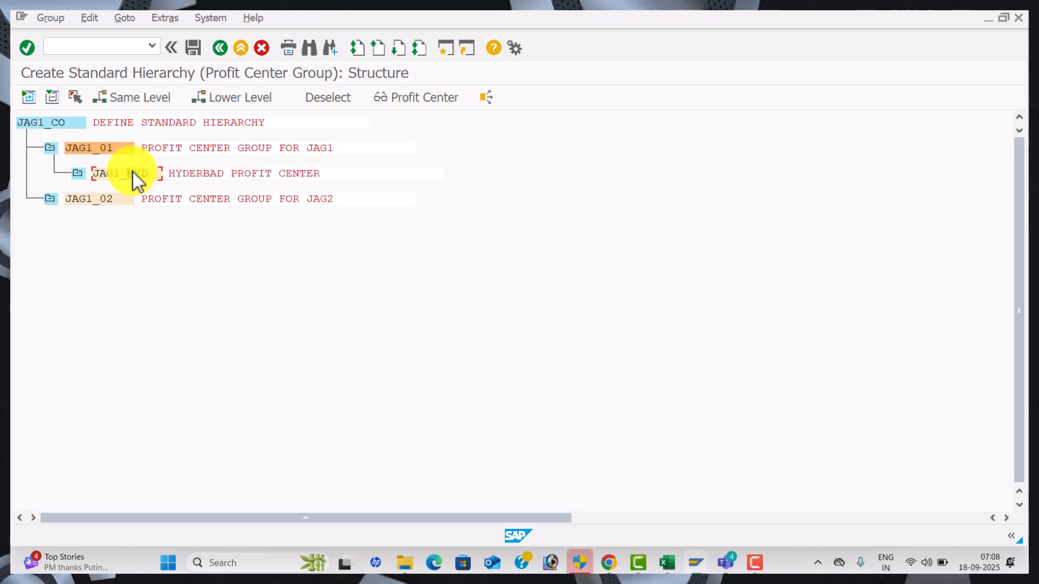
pyautogui.click(156, 97)
pyautogui.write('JAG')
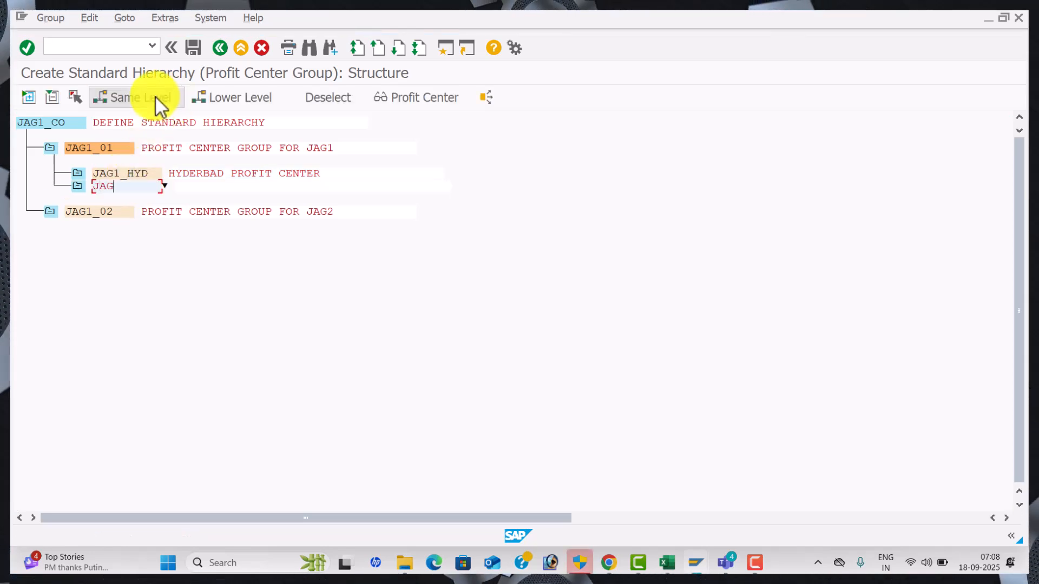
pyautogui.write('1_')
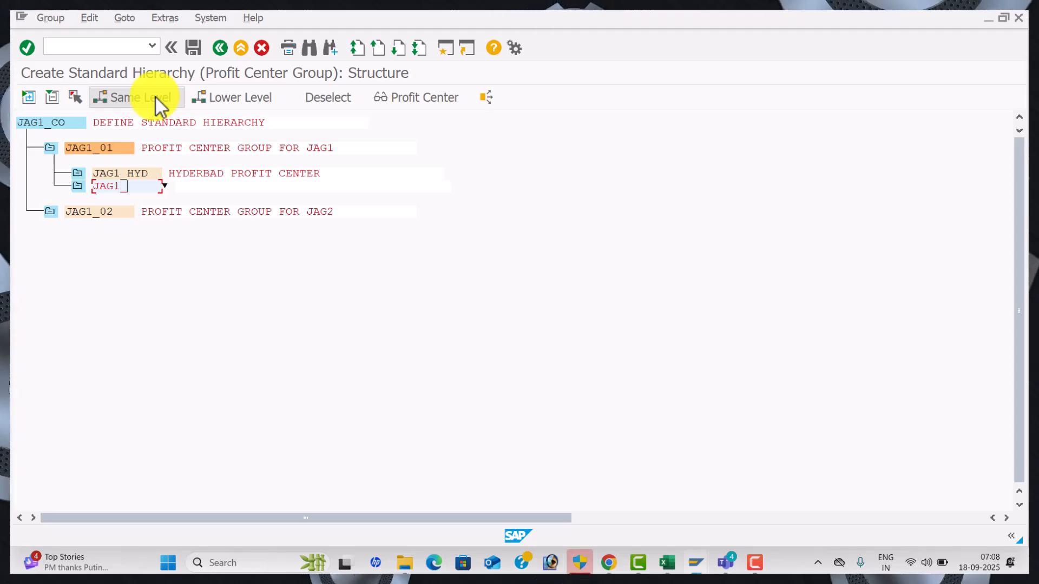
pyautogui.write('BAN')
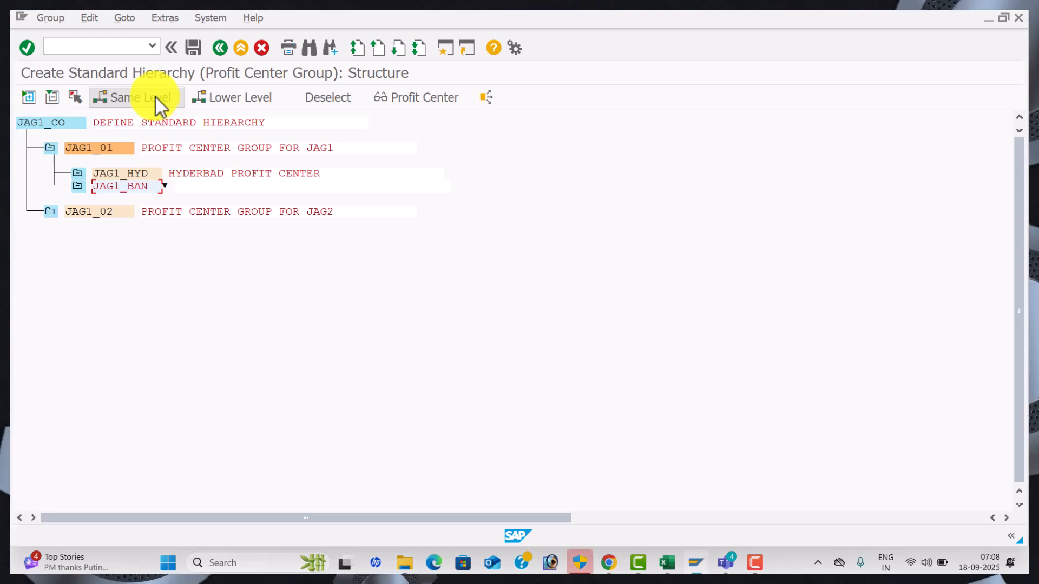
pyautogui.press('Return')
pyautogui.write('BANGLORE PROFIT CENTER')
pyautogui.press('Return')
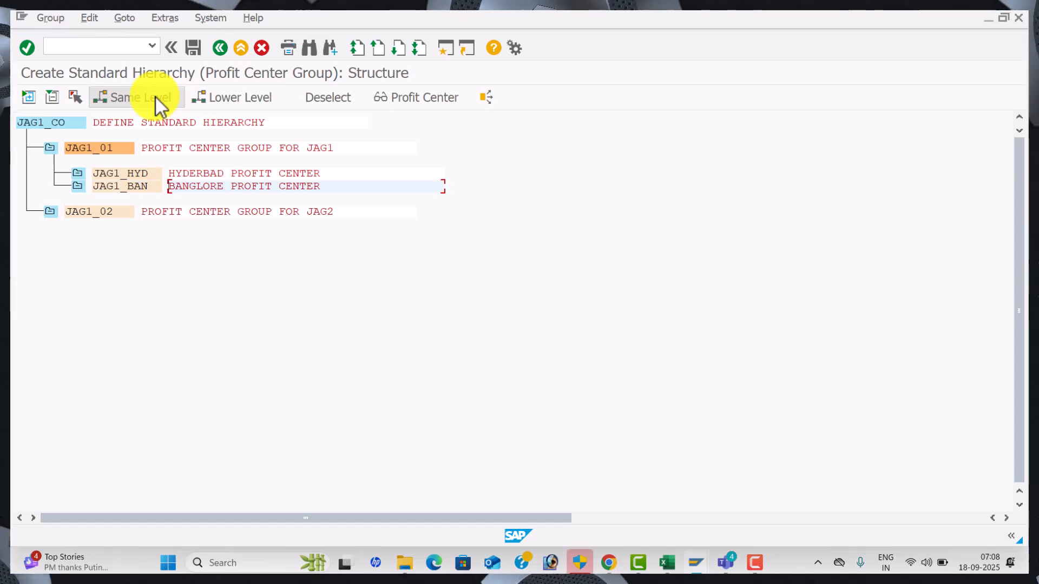
# Insert a group beneath JAG1_HYD, begin its name with JAG1_, and check the Areas list in the Excel workbook before returning to SAP
pyautogui.click(132, 174)
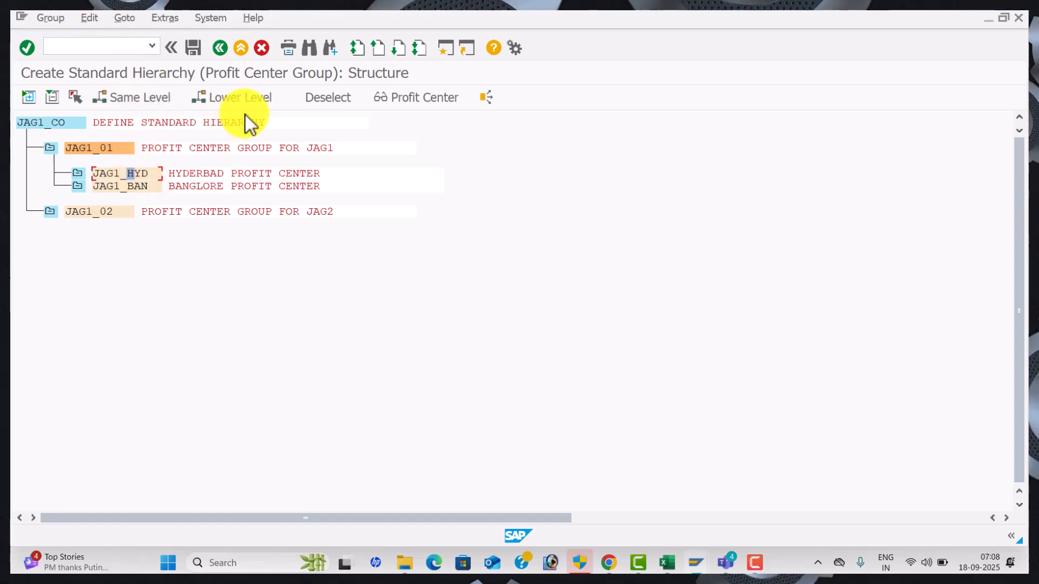
pyautogui.click(254, 102)
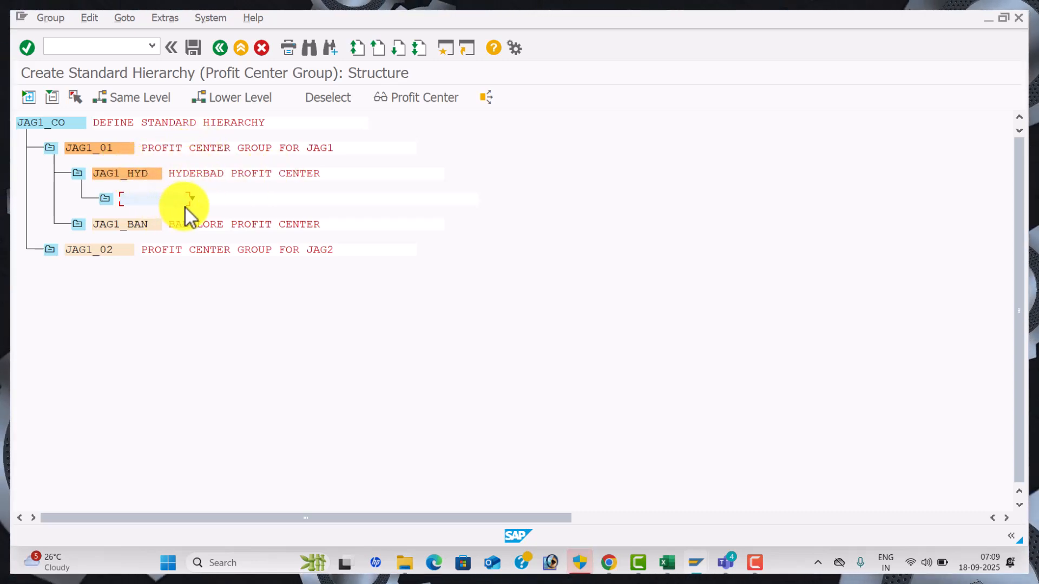
pyautogui.write('JAG')
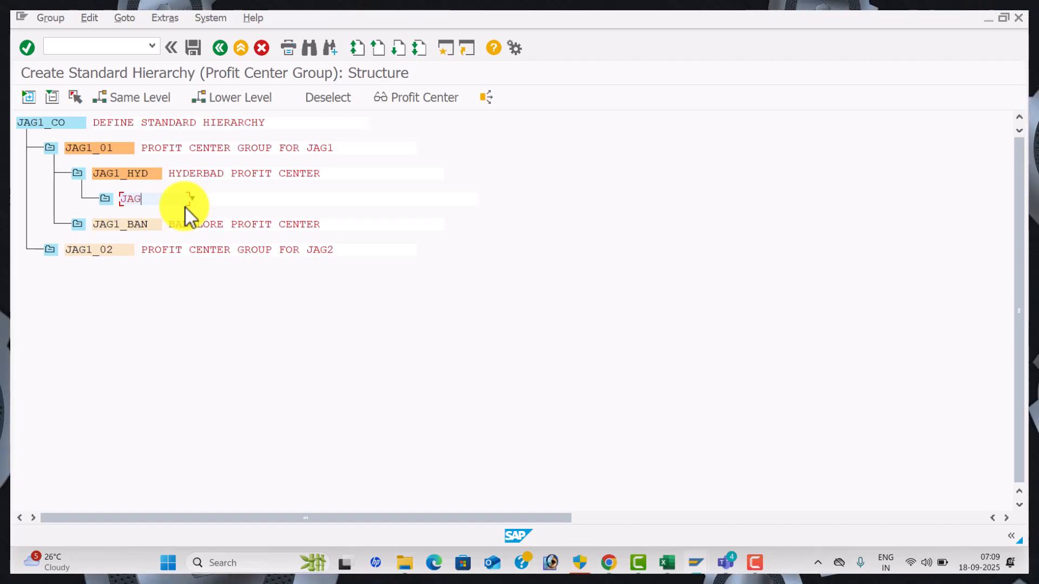
pyautogui.write('1_')
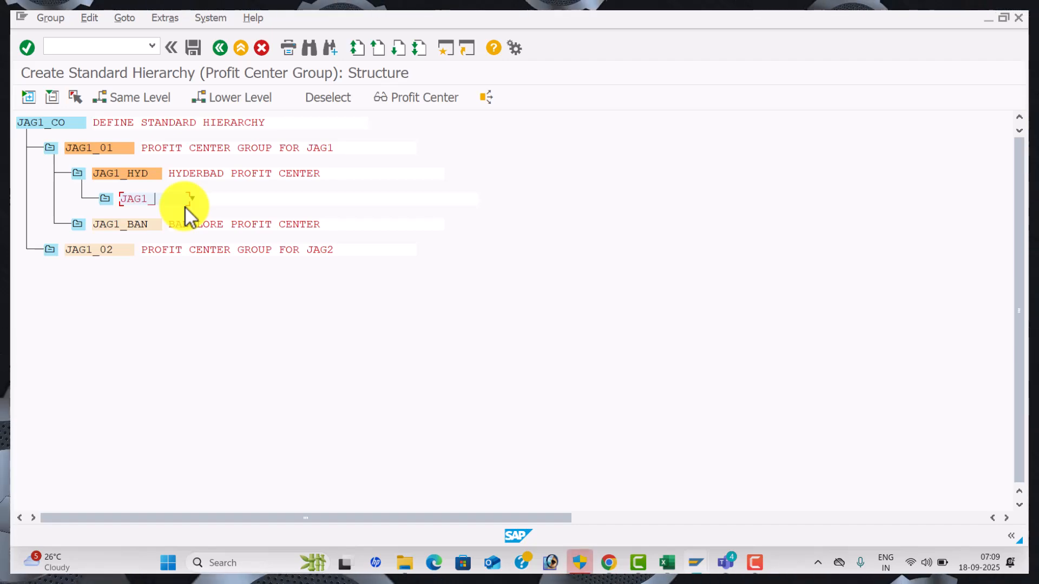
pyautogui.hotkey('alt', 'Tab')
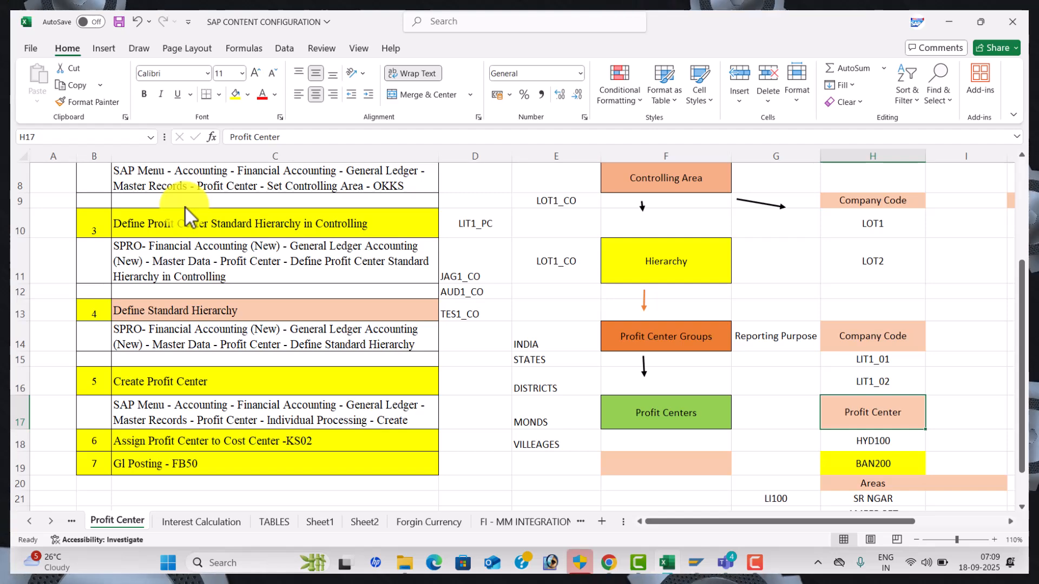
pyautogui.press('Down')
pyautogui.press('Down')
pyautogui.press('Down')
pyautogui.press('Down')
pyautogui.press('Down')
pyautogui.press('Down')
pyautogui.press('Down')
pyautogui.press('Down')
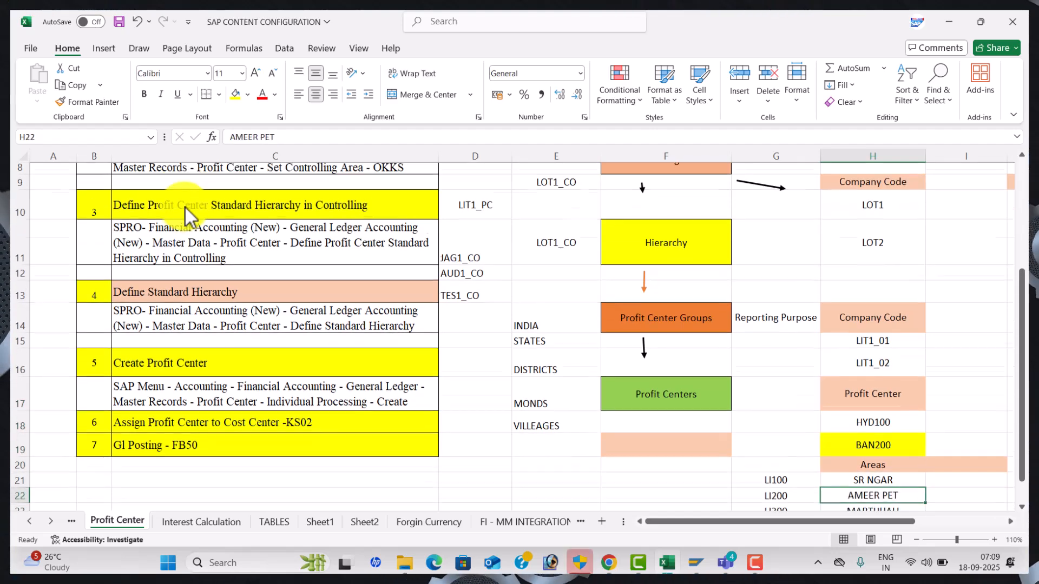
pyautogui.hotkey('alt', 'Tab')
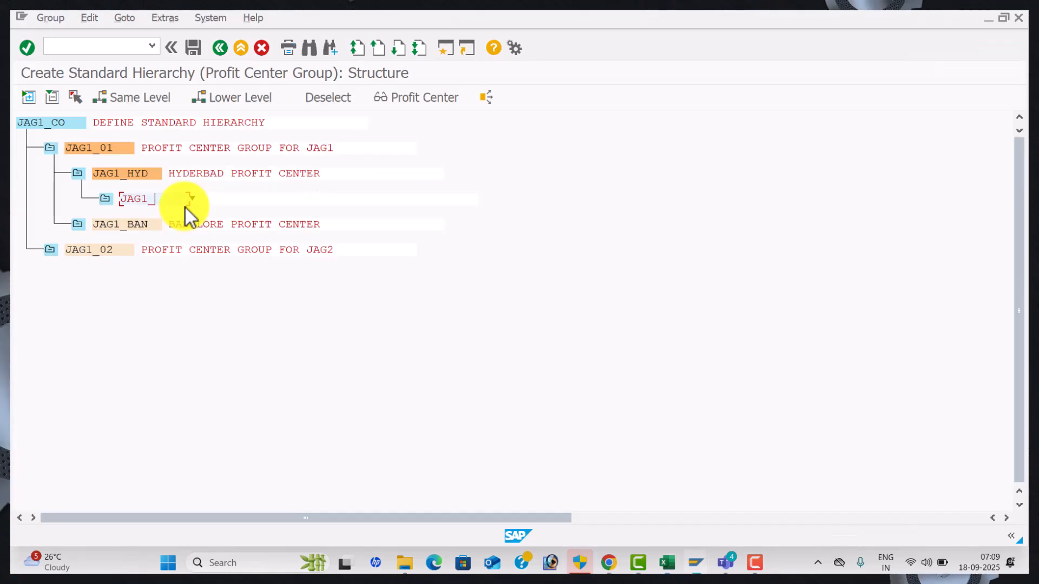
# Complete the new group's name beneath JAG1_HYD as JAG1_SR and describe it as SR NAGAR PROFIT CENTER
pyautogui.write('SR')
pyautogui.press('Tab')
pyautogui.write('SR')
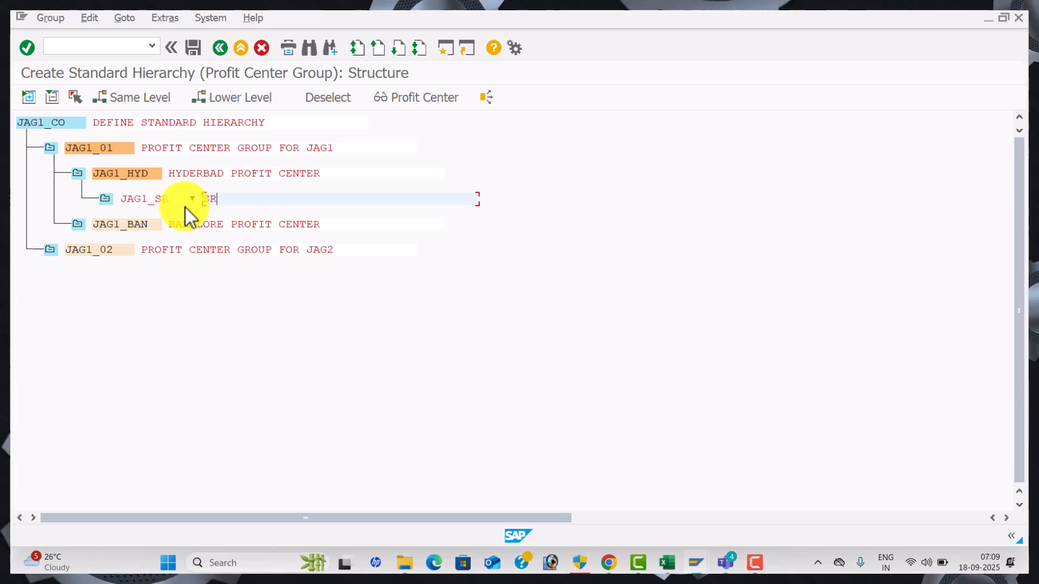
pyautogui.write(' ANDHR')
pyautogui.press('BackSpace')
pyautogui.press('BackSpace')
pyautogui.press('BackSpace')
pyautogui.press('BackSpace')
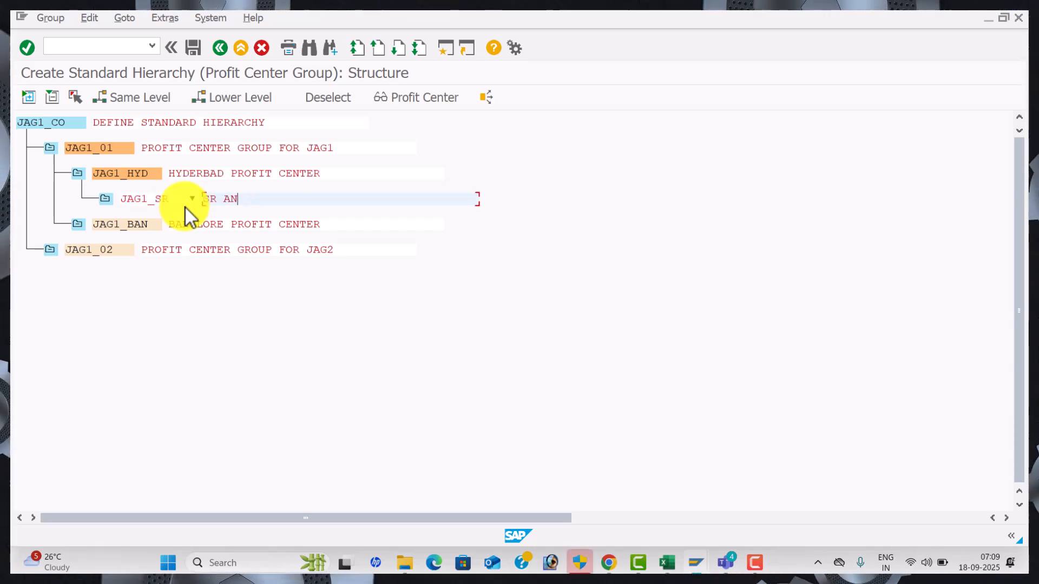
pyautogui.press('BackSpace')
pyautogui.write('NAGAR ')
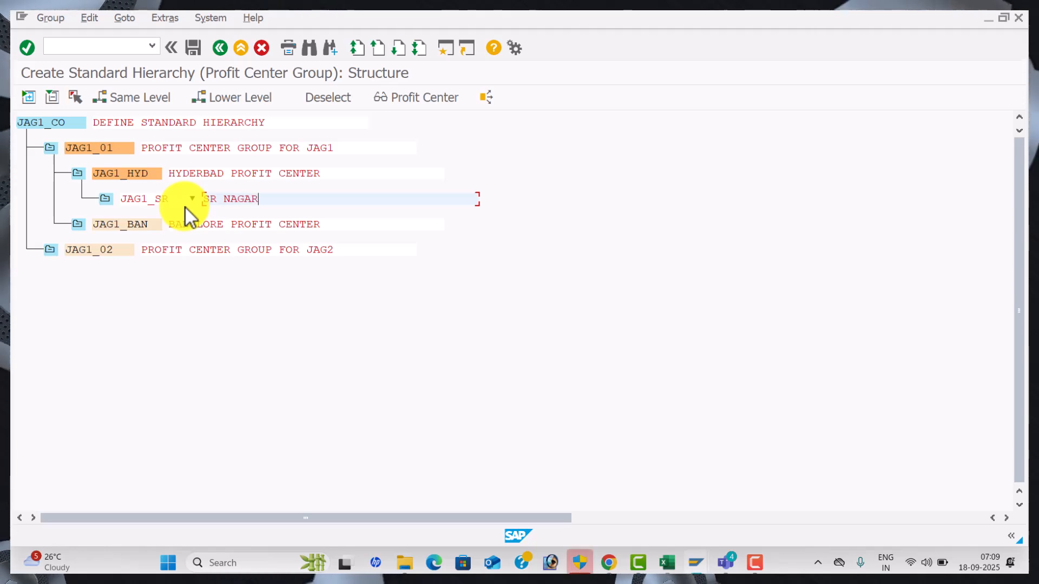
pyautogui.write('PFOI')
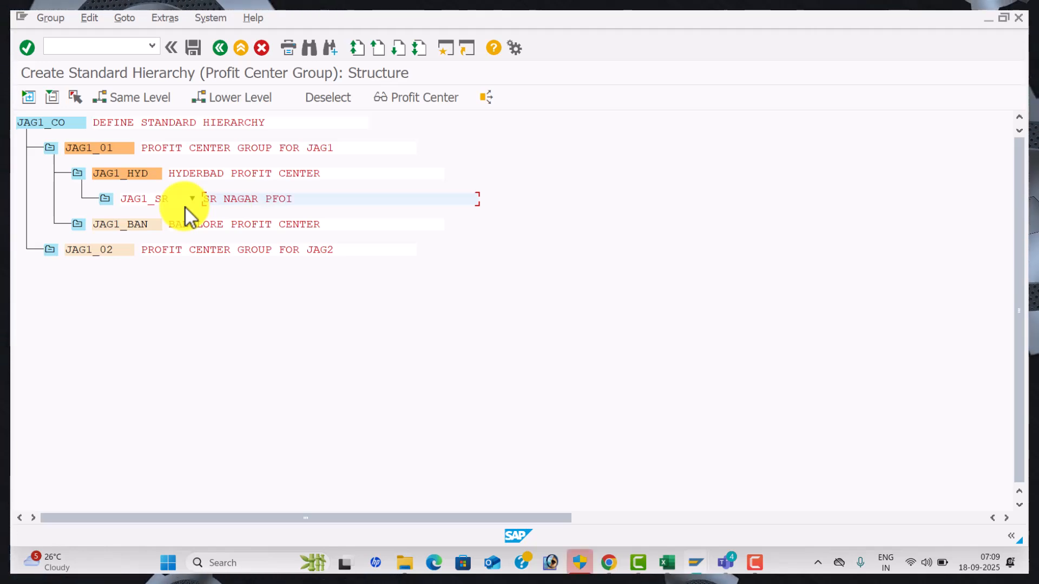
pyautogui.press('BackSpace')
pyautogui.press('BackSpace')
pyautogui.press('BackSpace')
pyautogui.write('RO')
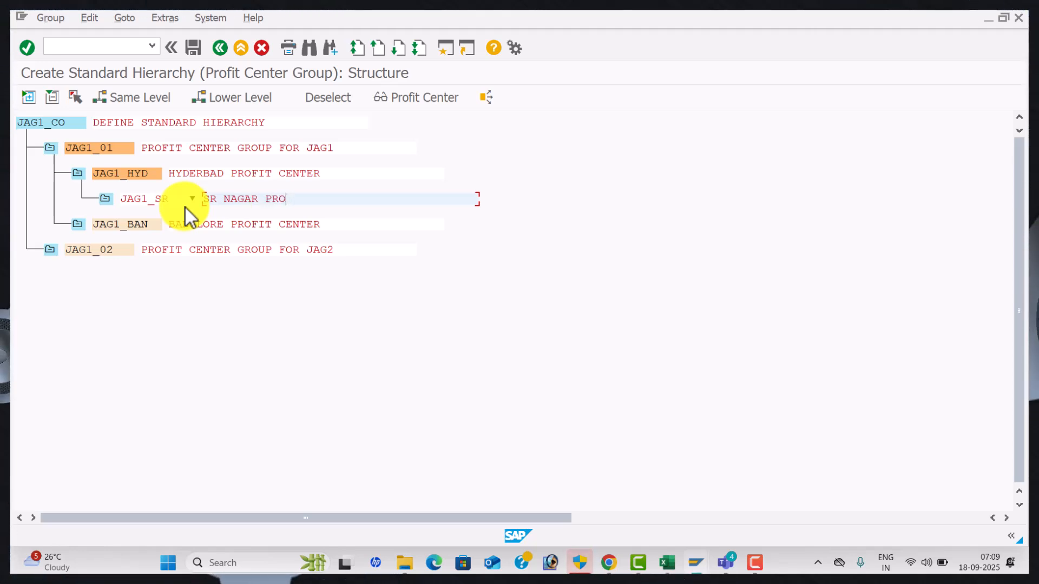
pyautogui.write('FIT CENTER')
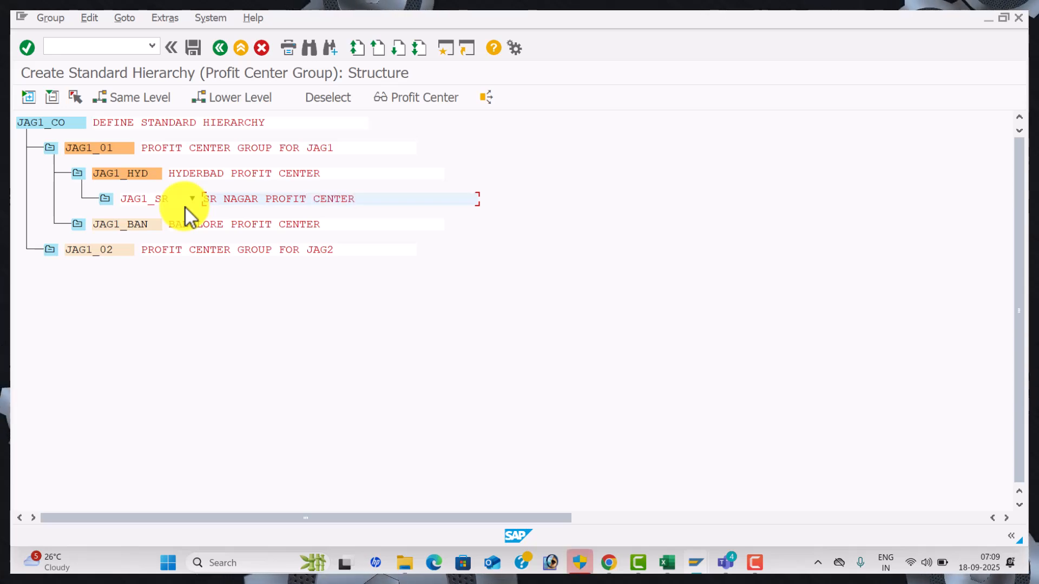
pyautogui.press('Return')
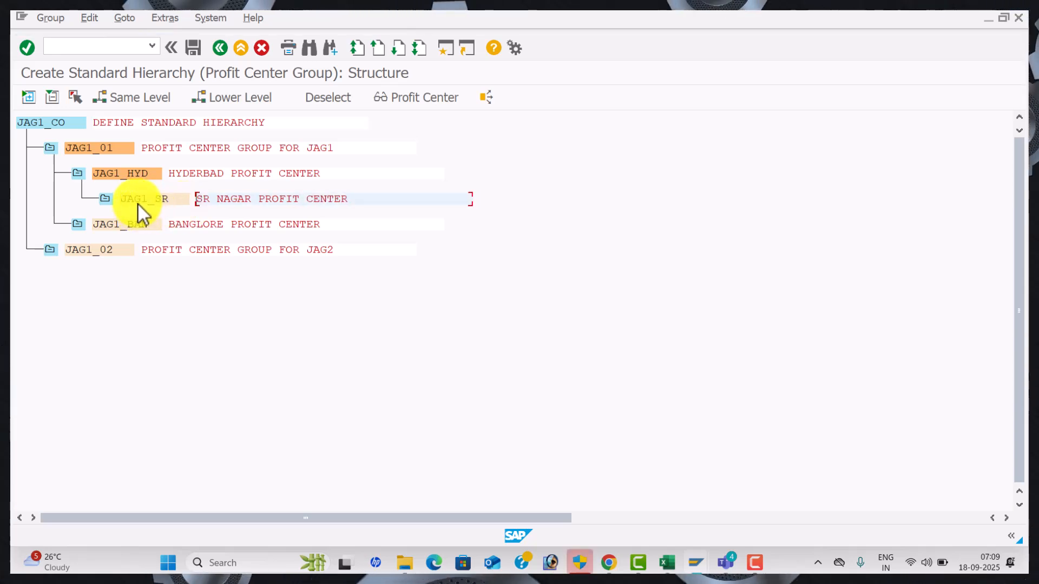
# Add group JAG1_AM at the same level as JAG1_SR, described as AMEERPET PROFIT CENTER
pyautogui.click(160, 97)
pyautogui.write('J')
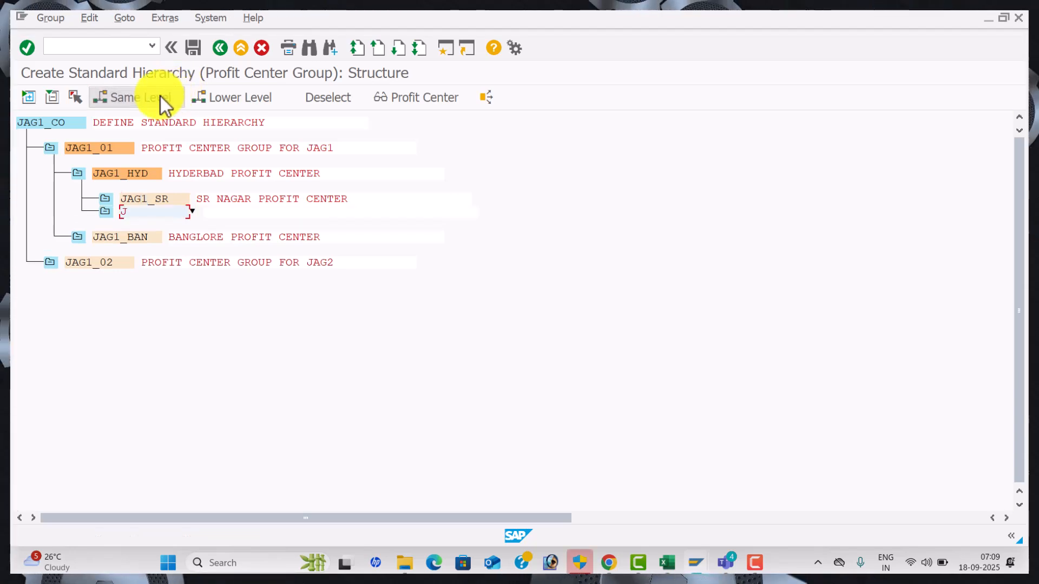
pyautogui.write('AG1_')
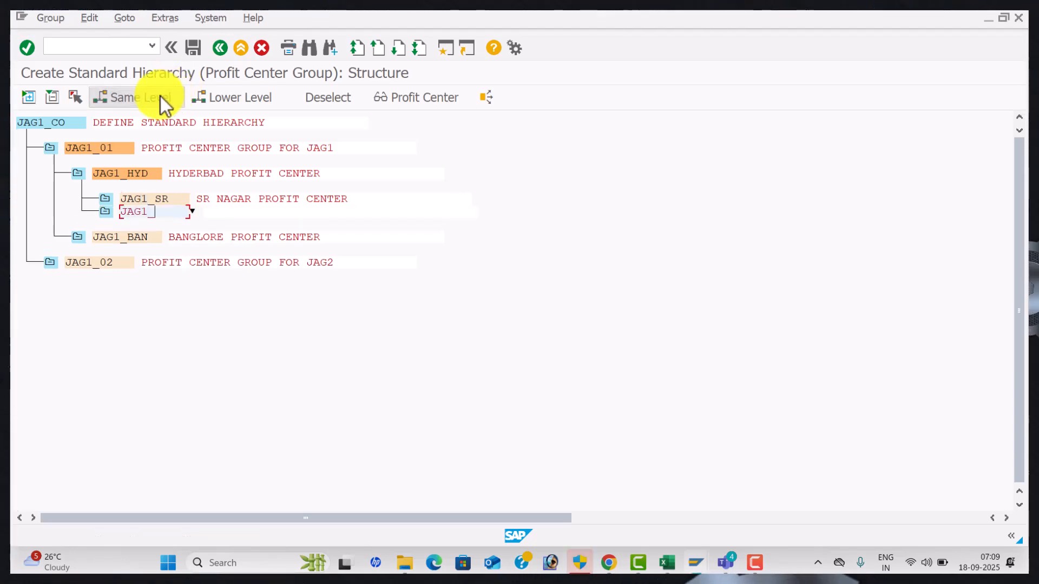
pyautogui.write('AM')
pyautogui.press('Tab')
pyautogui.write('AM')
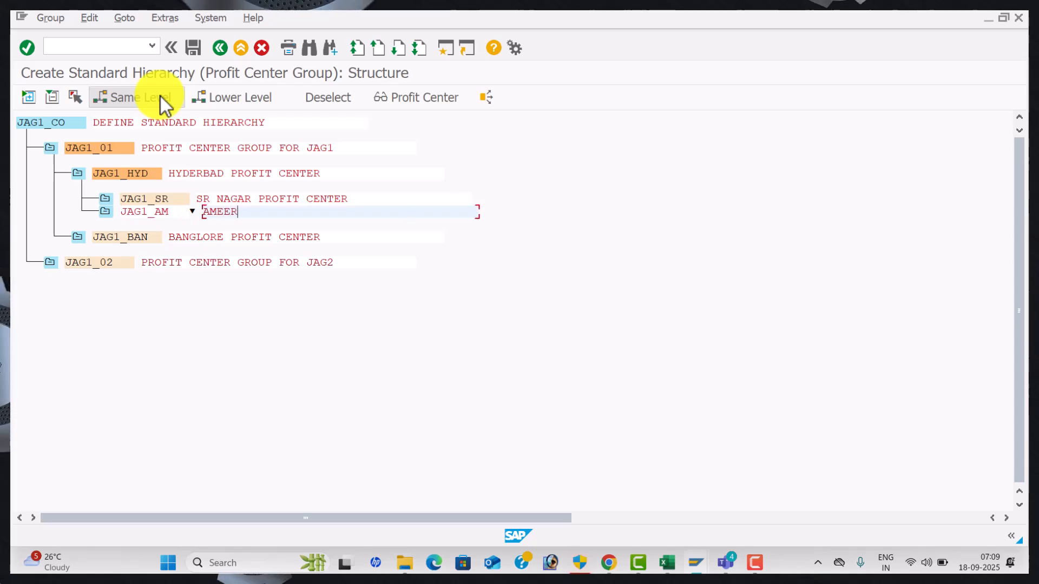
pyautogui.write('EERPET PFOR')
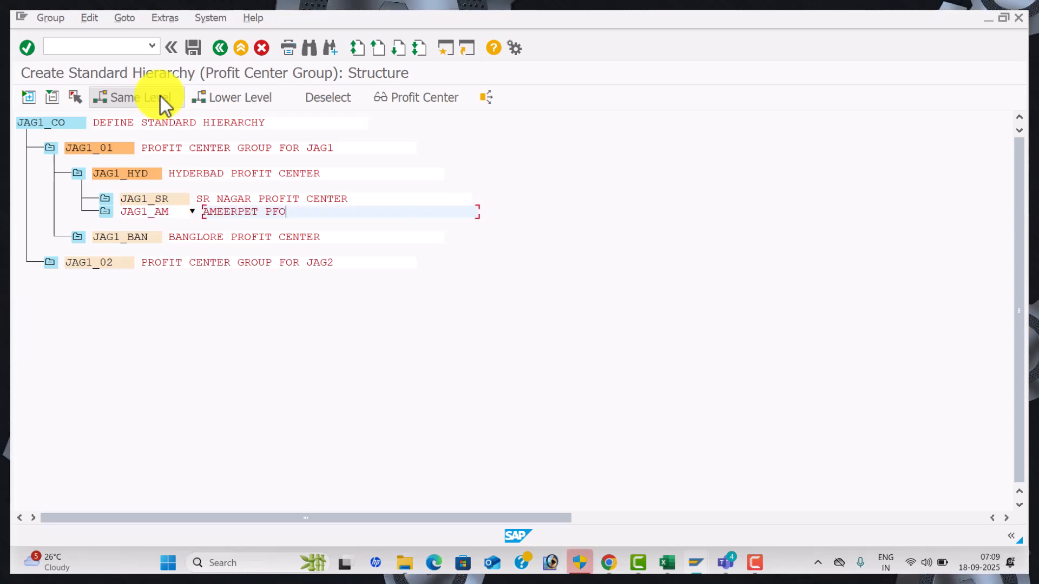
pyautogui.press('BackSpace')
pyautogui.press('BackSpace')
pyautogui.press('BackSpace')
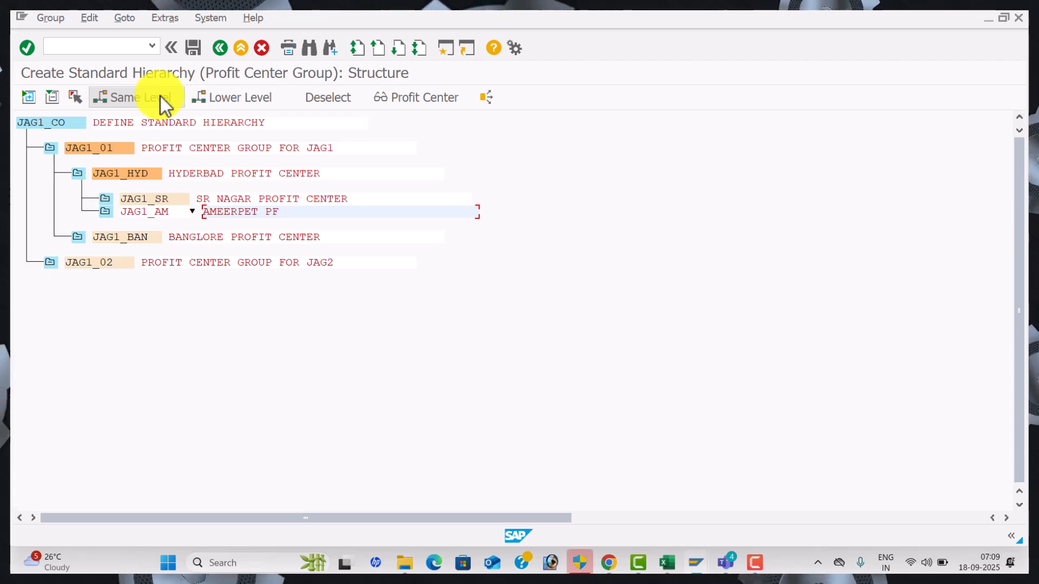
pyautogui.write('ROFIT C')
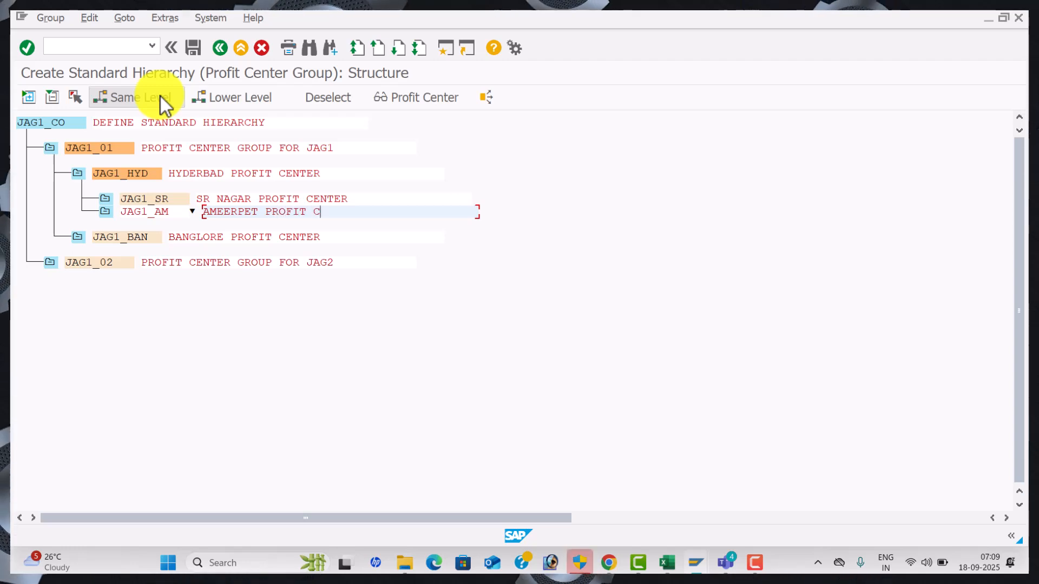
pyautogui.write('ENTER')
pyautogui.press('Return')
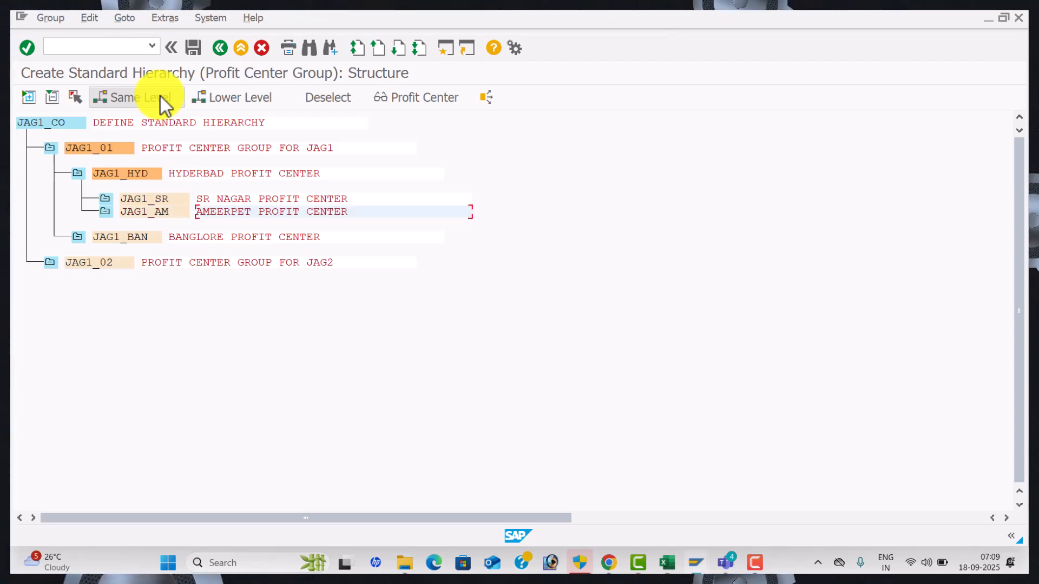
# Add group JAG1_MAR beneath JAG1_BAN, described as MARTHAHALI PROFIT CENER, checking the Areas list in the Excel workbook
pyautogui.click(130, 238)
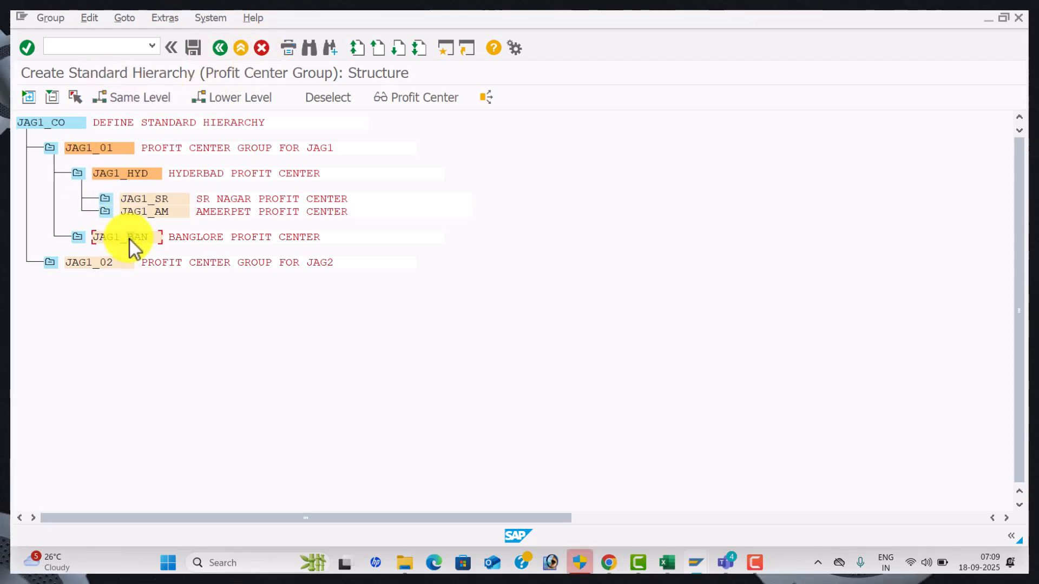
pyautogui.click(234, 99)
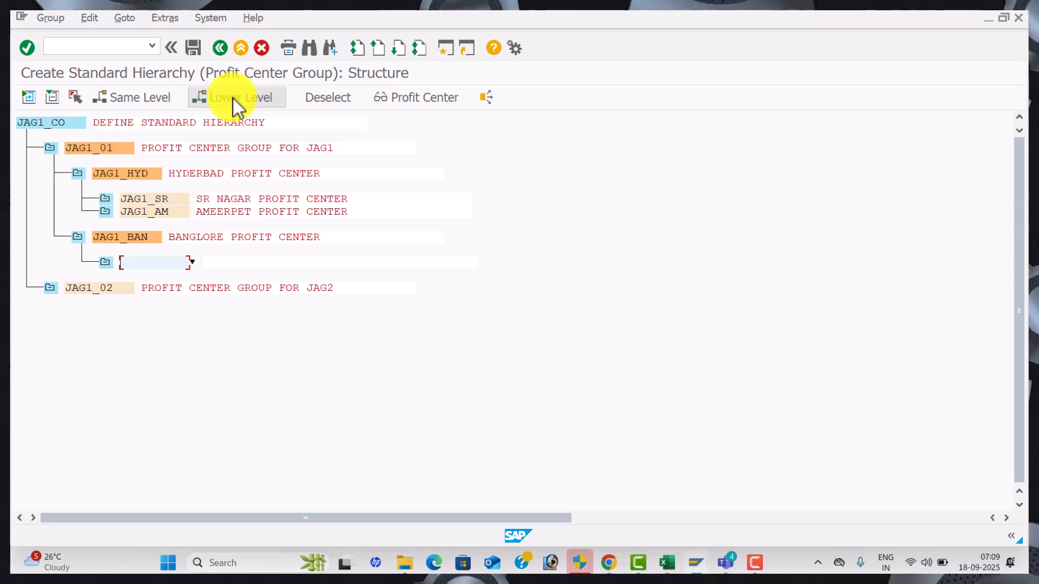
pyautogui.write('JAG1_')
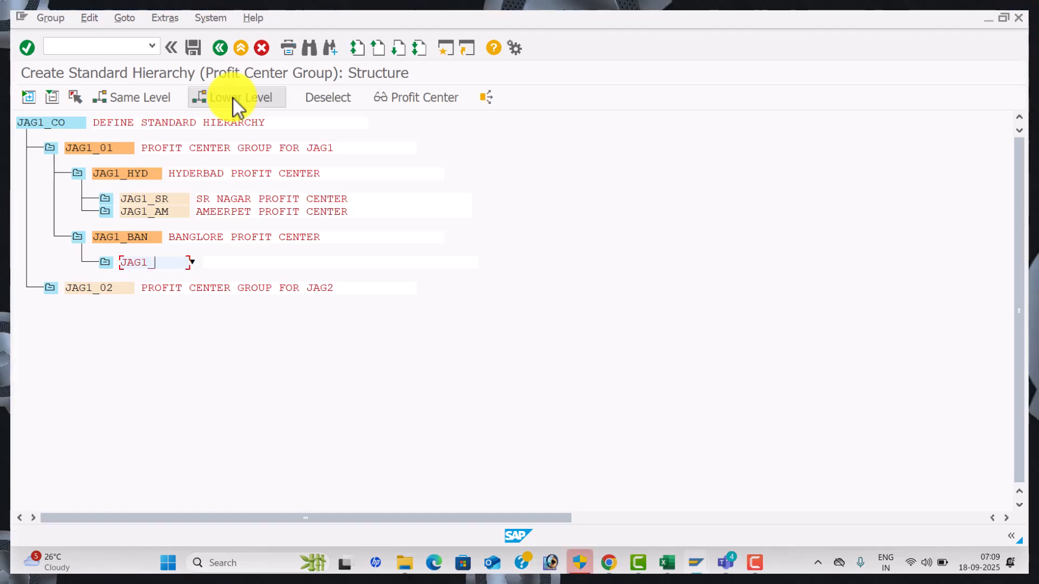
pyautogui.hotkey('alt', 'Tab')
pyautogui.hotkey('alt', 'Tab')
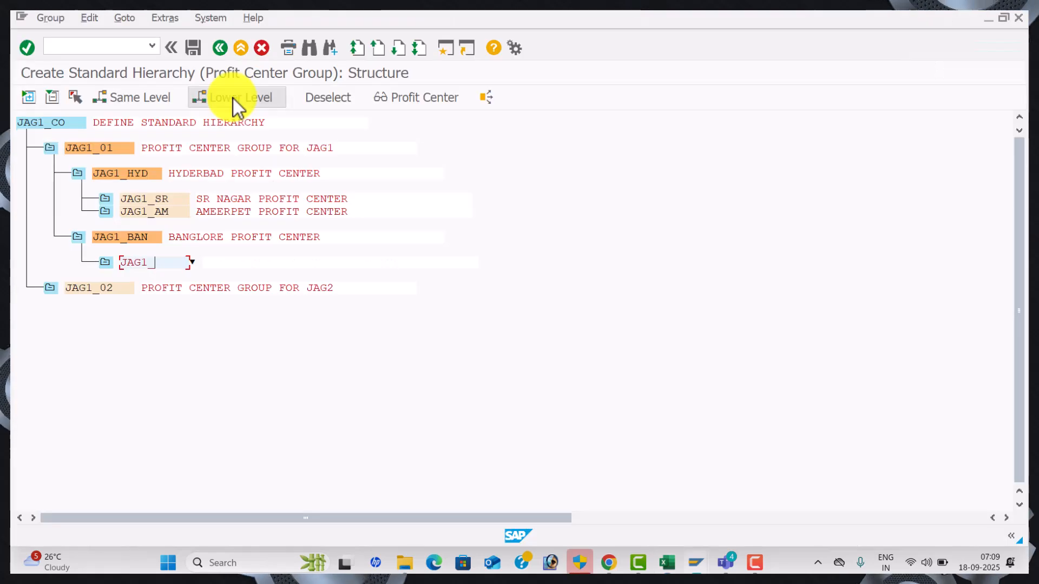
pyautogui.press('Tab')
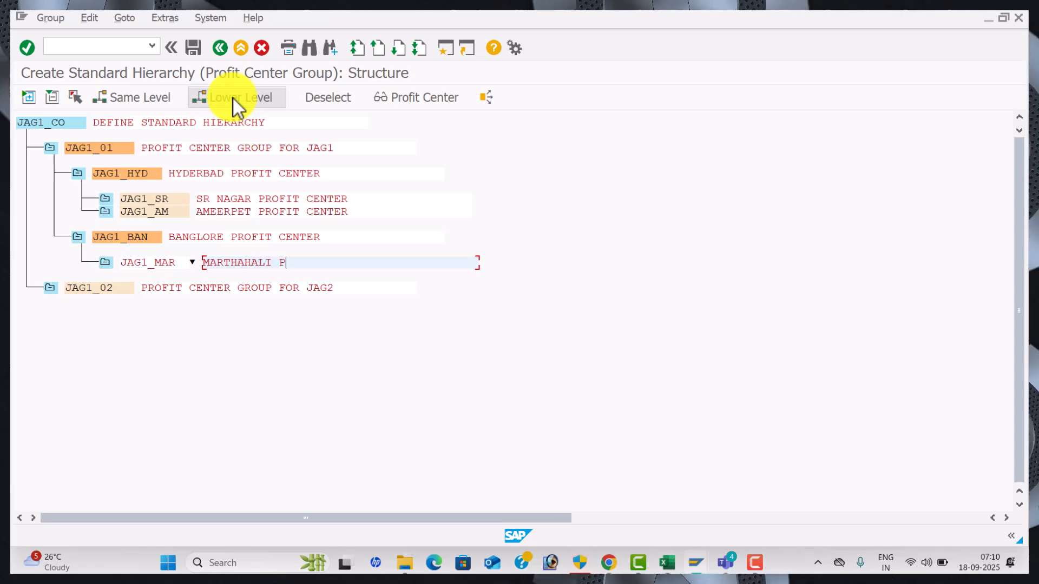
pyautogui.write('MARTHAHALI PFO')
pyautogui.press('BackSpace')
pyautogui.press('BackSpace')
pyautogui.write('ROFIT CENER')
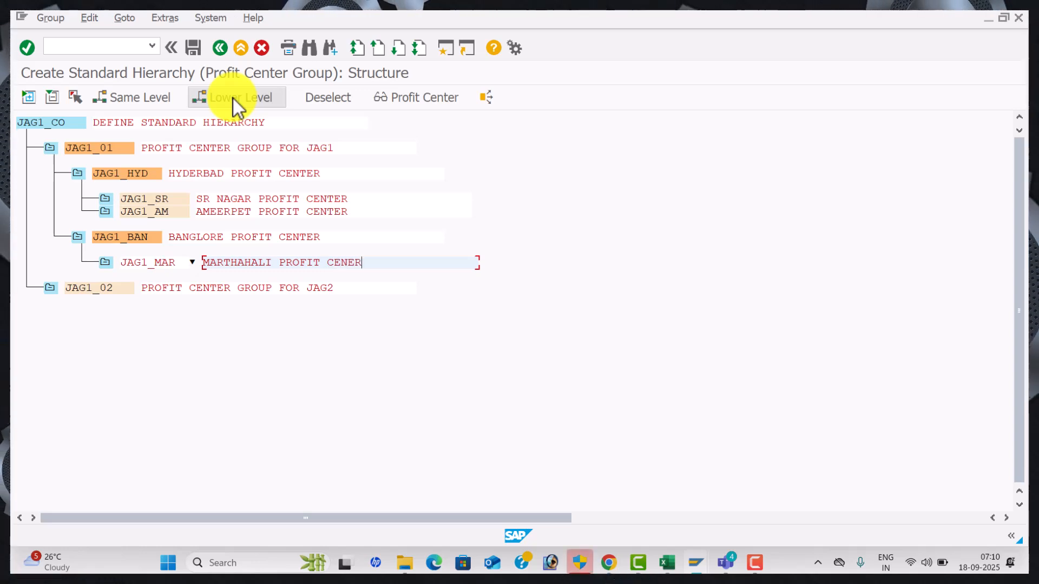
pyautogui.press('Return')
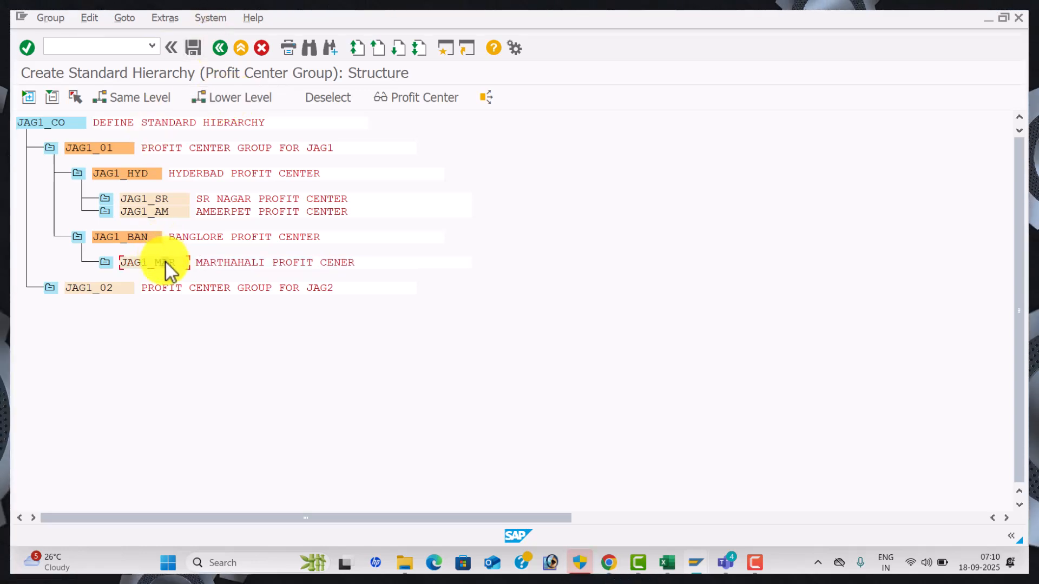
# Add group JAG1_RK at the same level as JAG1_MAR, described as RK NAGAR PROFIT CENTER, checking the Areas list in the Excel workbook
pyautogui.click(161, 99)
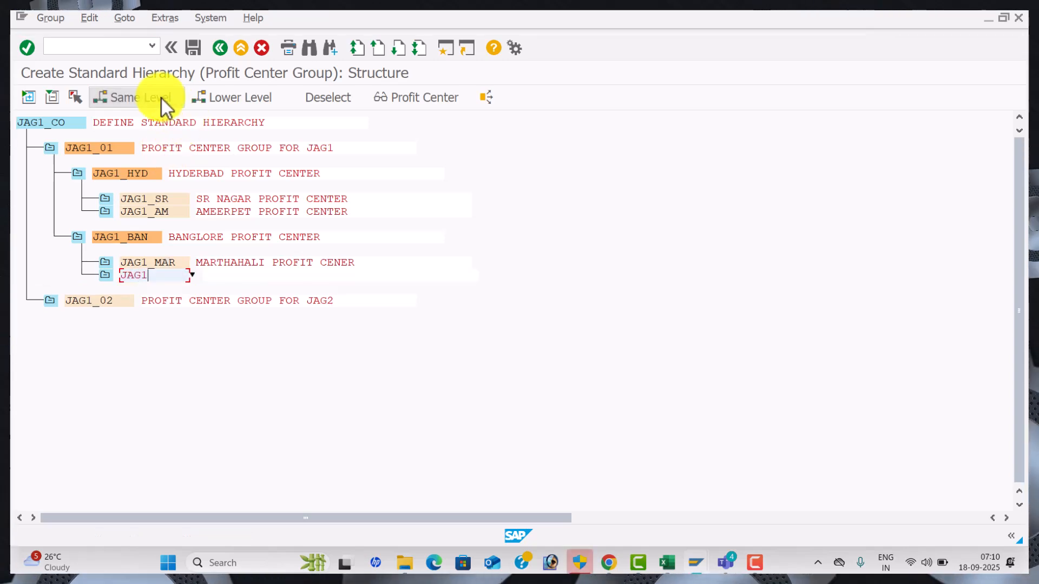
pyautogui.hotkey('alt', 'Tab')
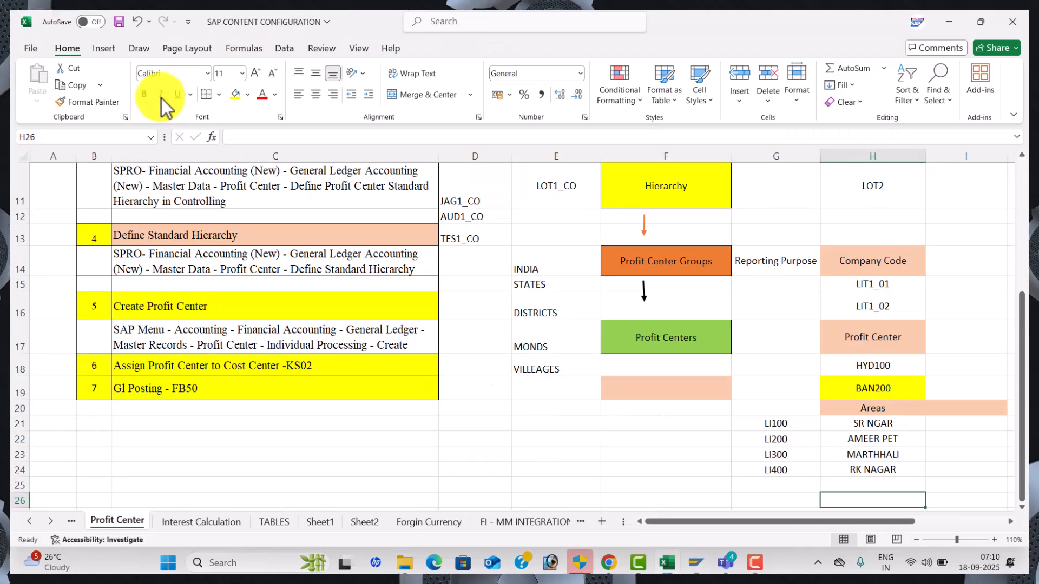
pyautogui.hotkey('alt', 'Tab')
pyautogui.write('RK')
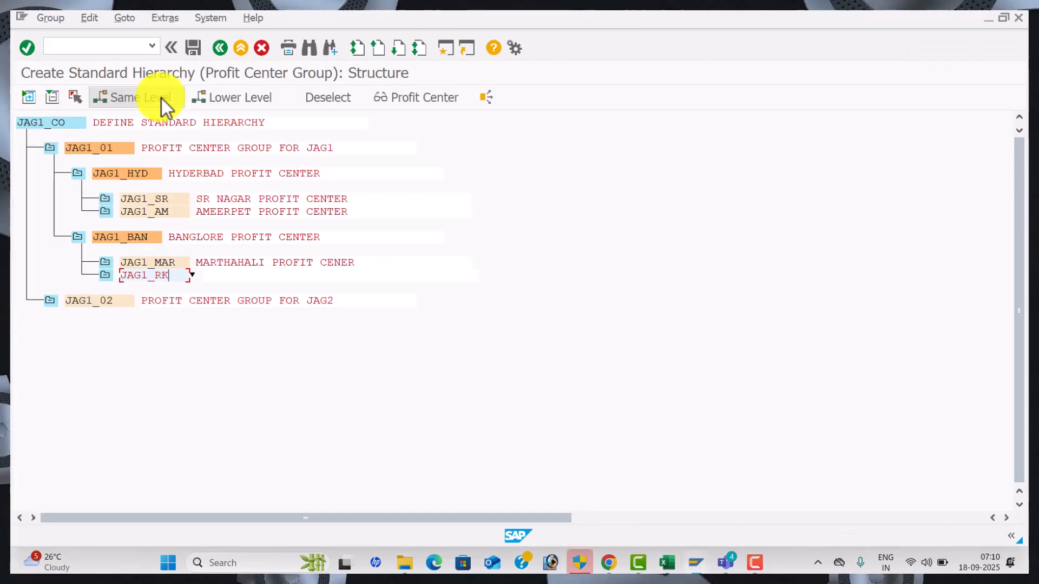
pyautogui.press('Tab')
pyautogui.write('RK')
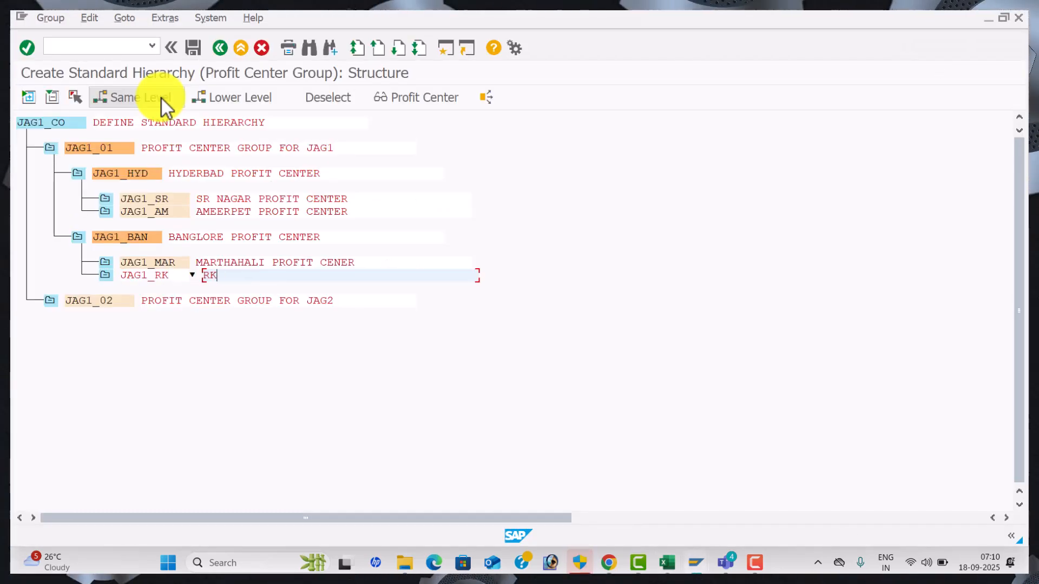
pyautogui.write(' NAGAR P')
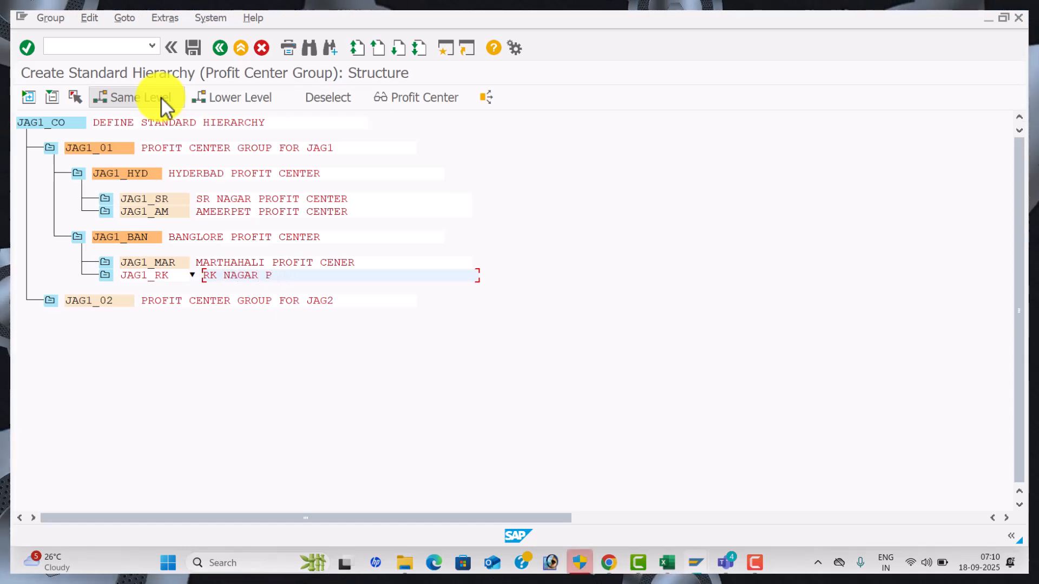
pyautogui.write('ROFIT ')
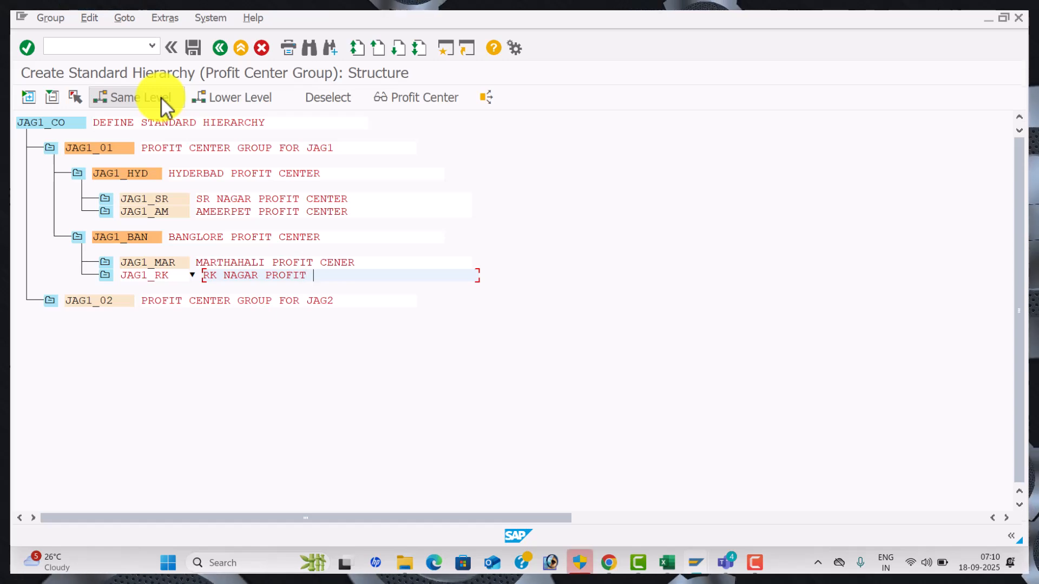
pyautogui.write('CENTER')
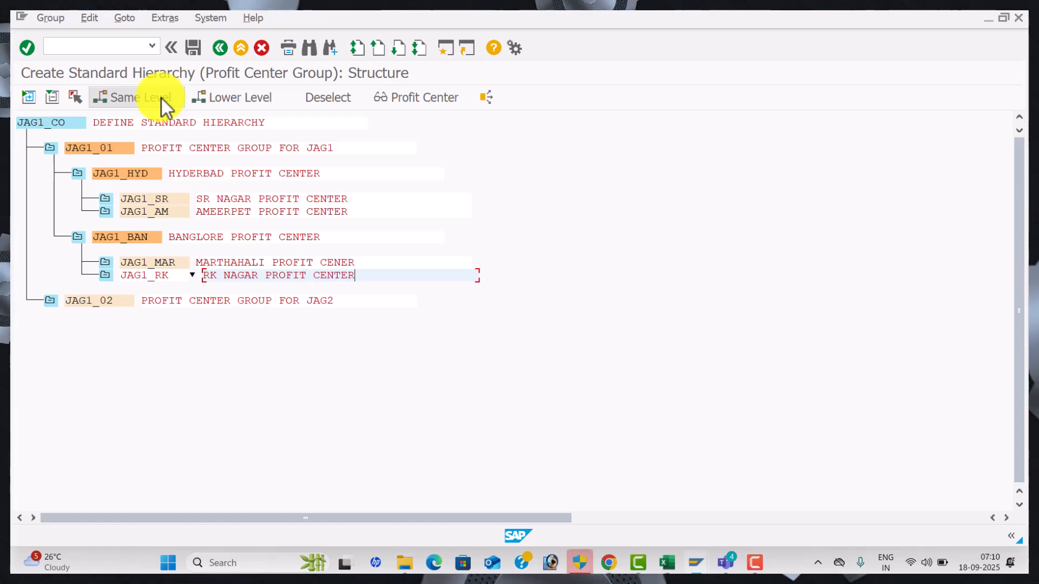
# Correct the description of group JAG1_MAR to MARTHAHALI PROFIT CENTER and save the standard hierarchy
pyautogui.click(362, 262)
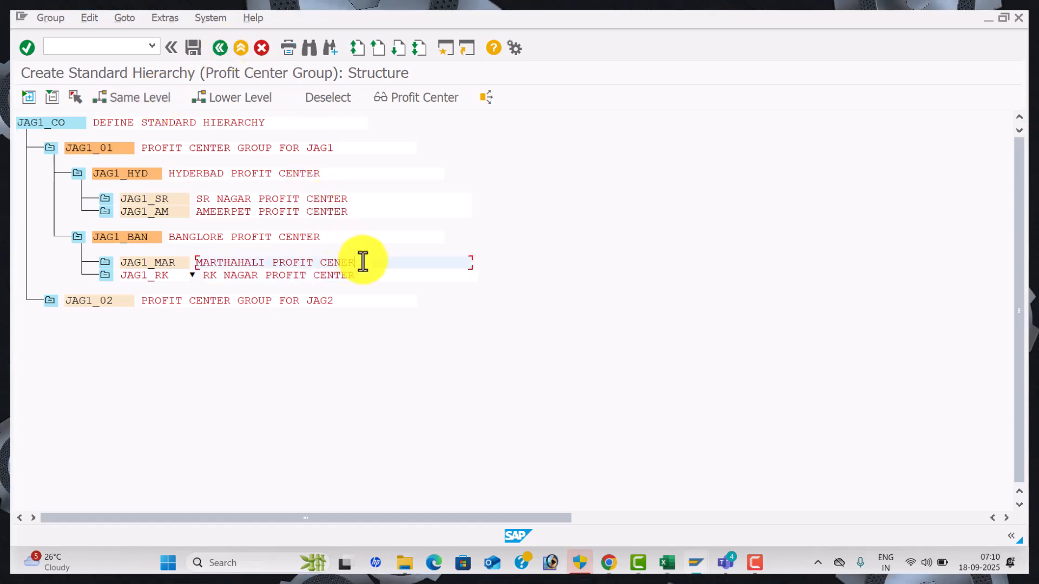
pyautogui.write('T')
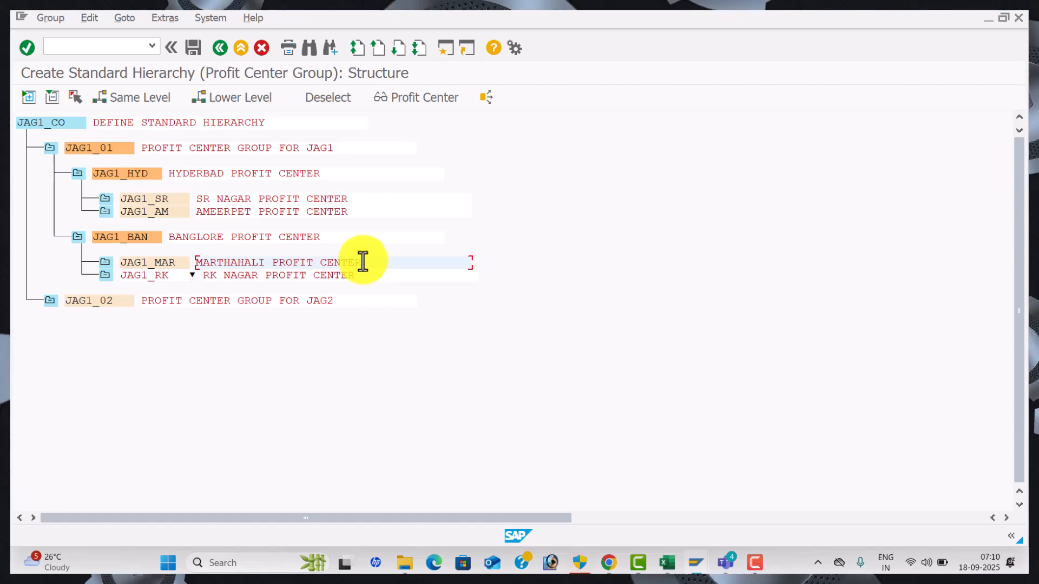
pyautogui.press('Return')
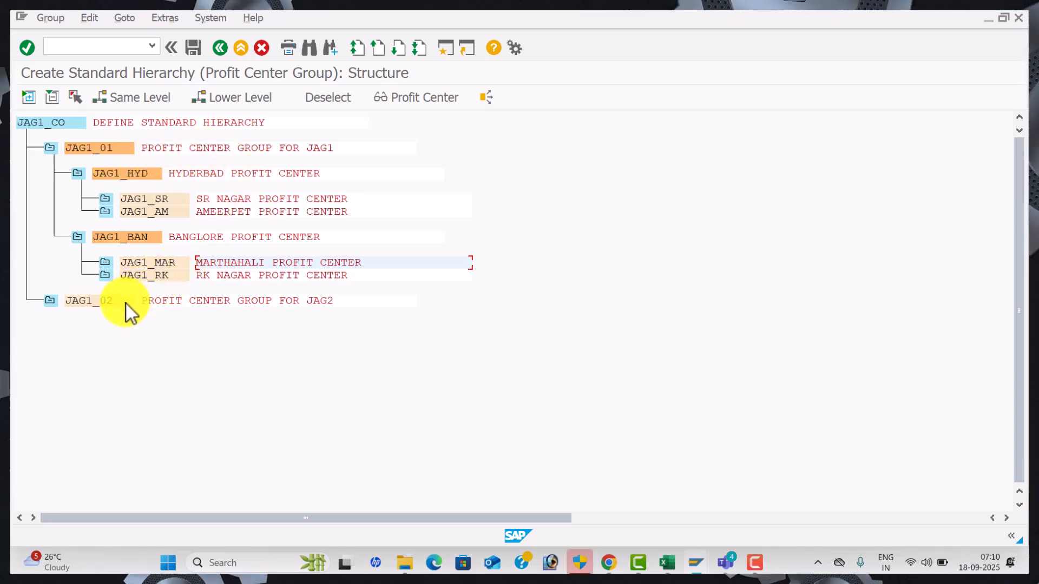
pyautogui.click(200, 53)
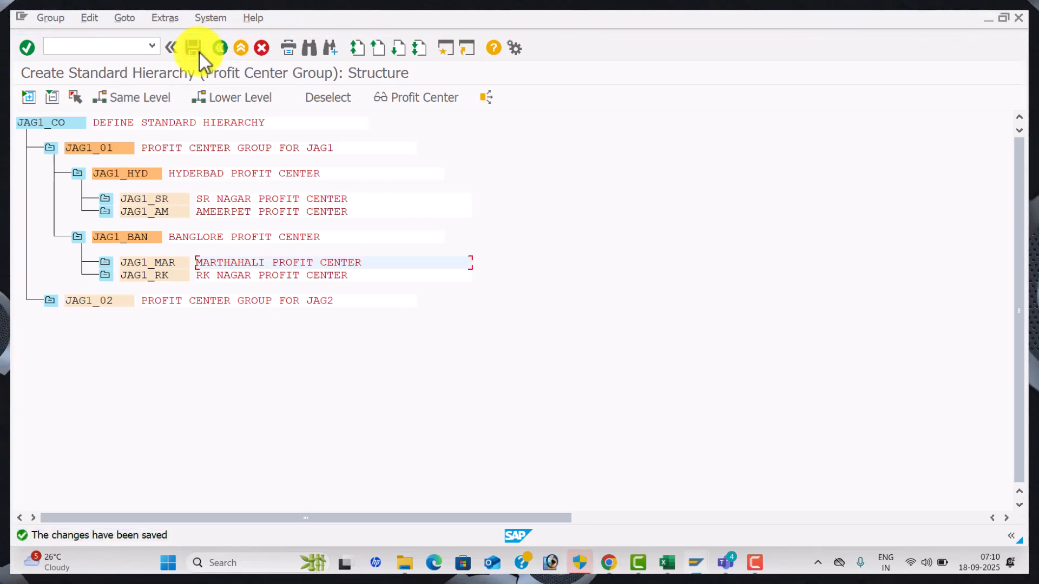
# Check the Create Profit Center menu path in the Excel workbook and return to SAP Easy Access with command /N
pyautogui.hotkey('alt', 'Tab')
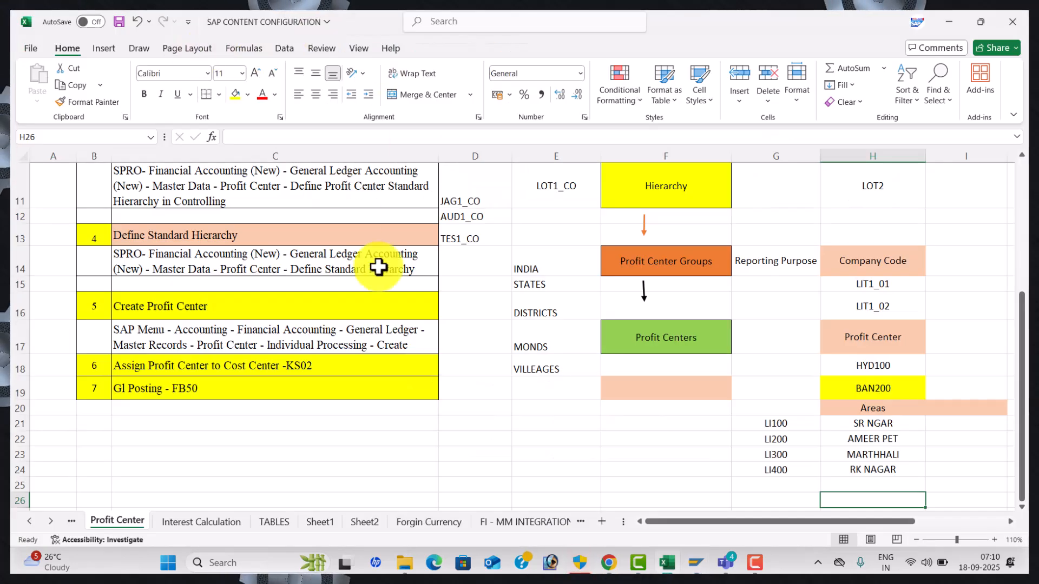
pyautogui.click(278, 341)
pyautogui.hotkey('alt', 'Tab')
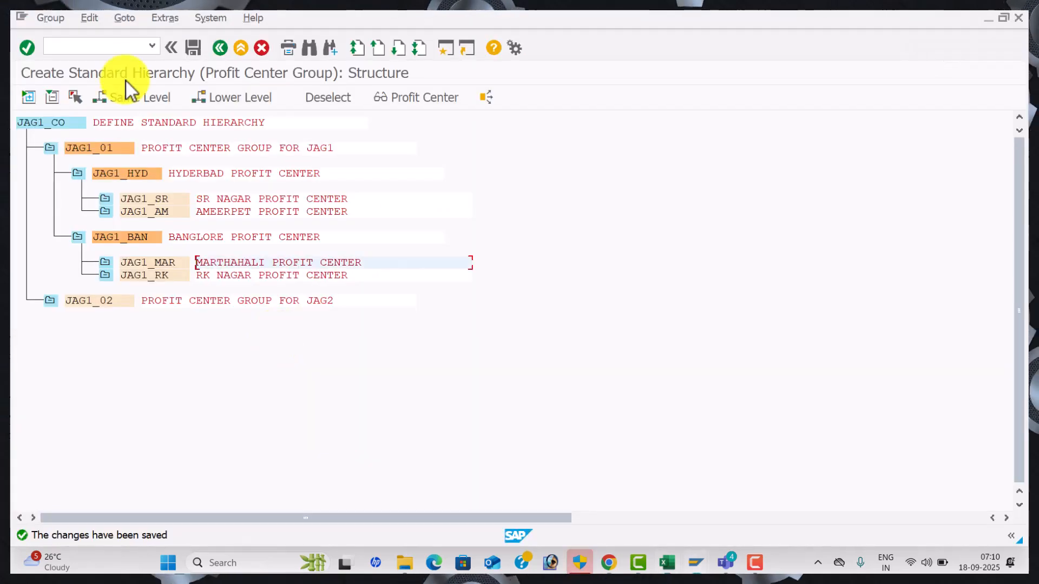
pyautogui.click(107, 45)
pyautogui.write('/N')
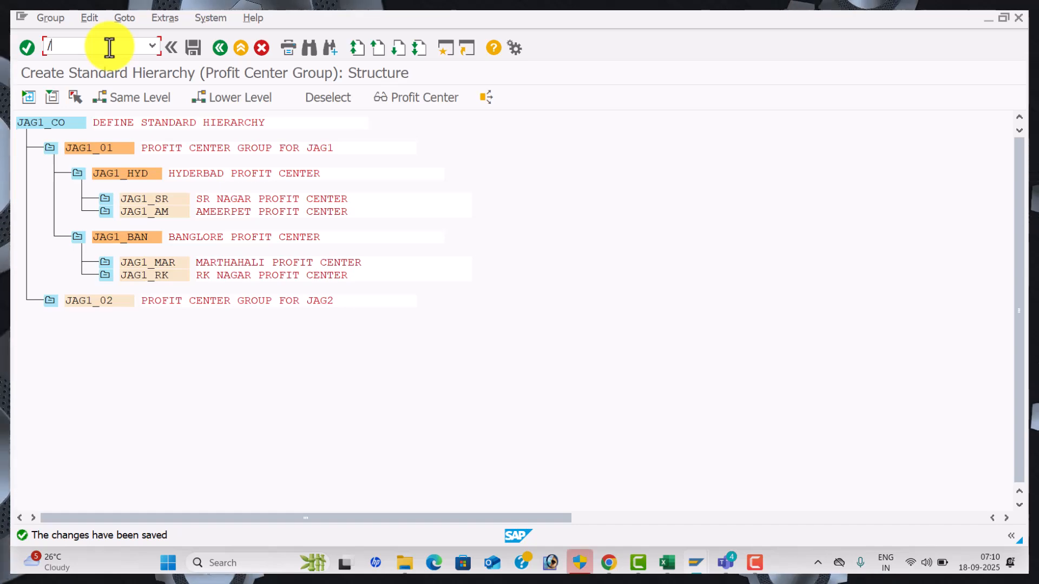
pyautogui.press('Return')
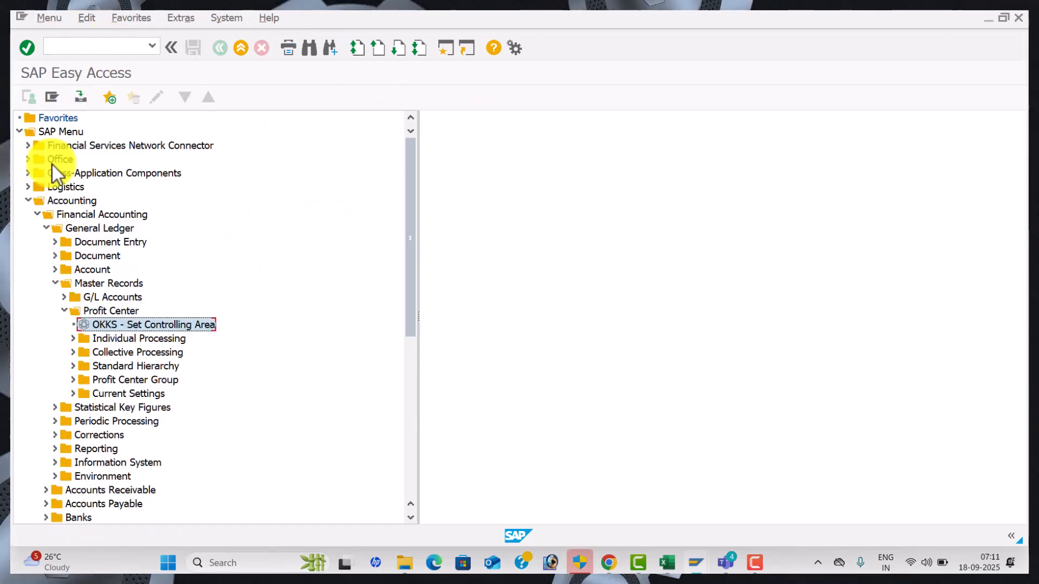
# Start transaction KE51 - Create from the Individual Processing folder of the profit center master records, following the workbook's menu path
pyautogui.hotkey('alt', 'Tab')
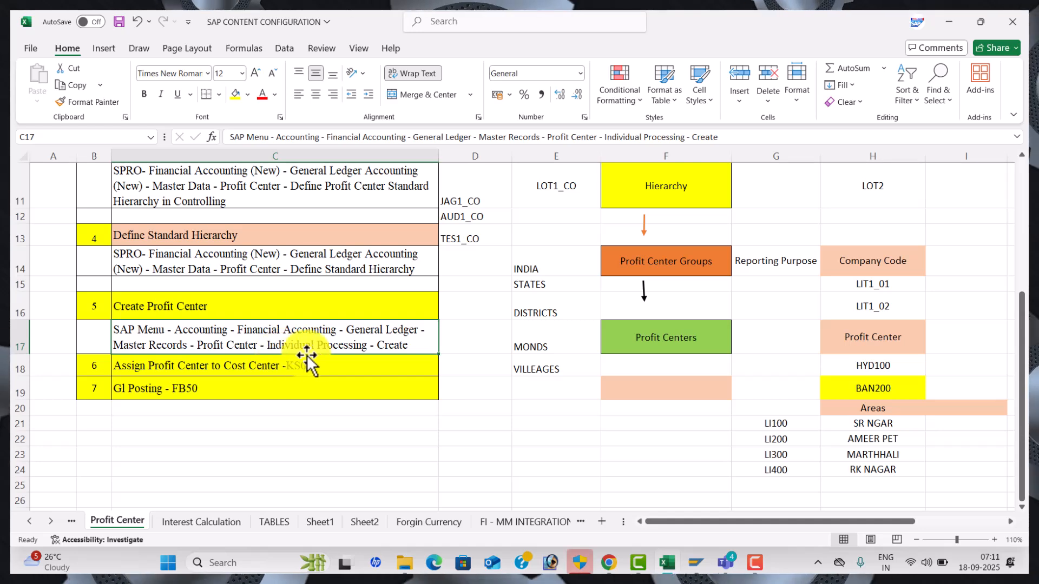
pyautogui.hotkey('alt', 'Tab')
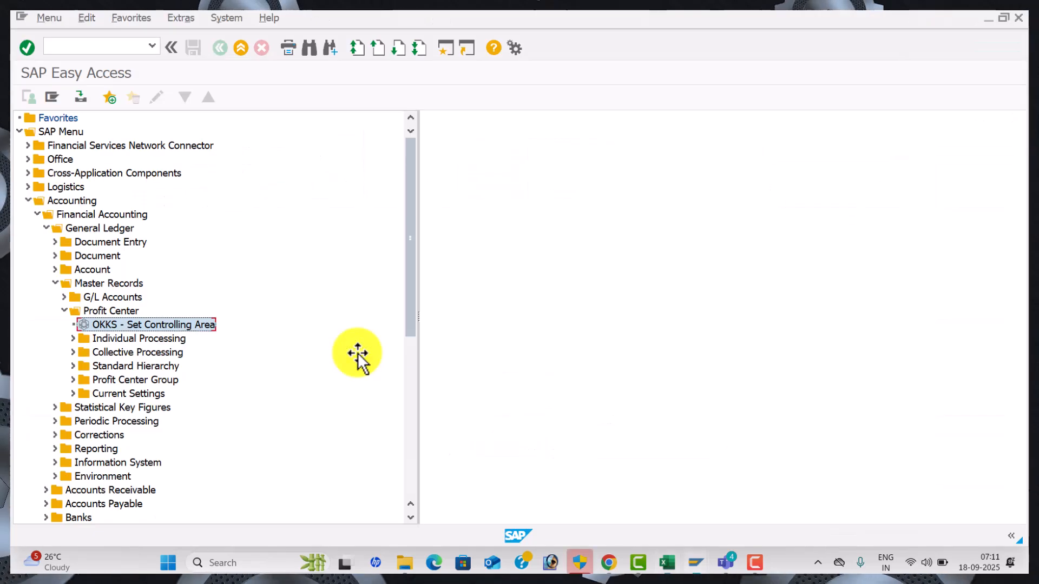
pyautogui.click(64, 310)
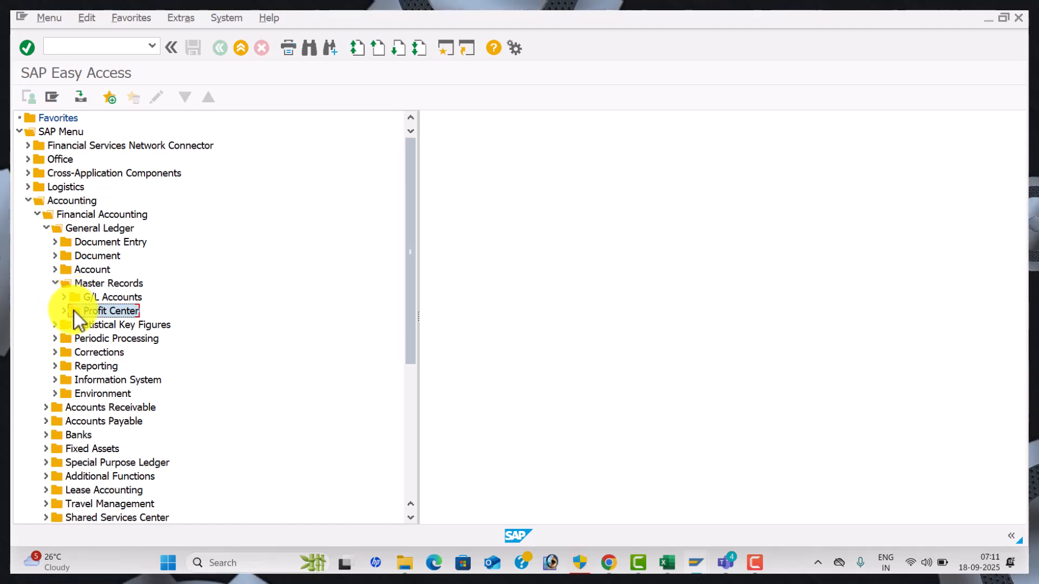
pyautogui.click(63, 311)
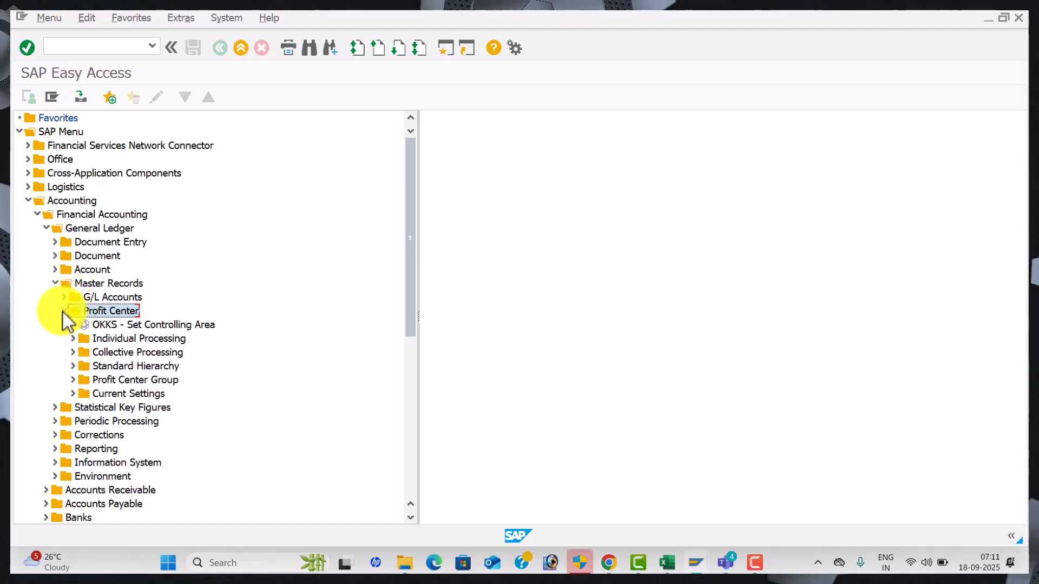
pyautogui.click(72, 340)
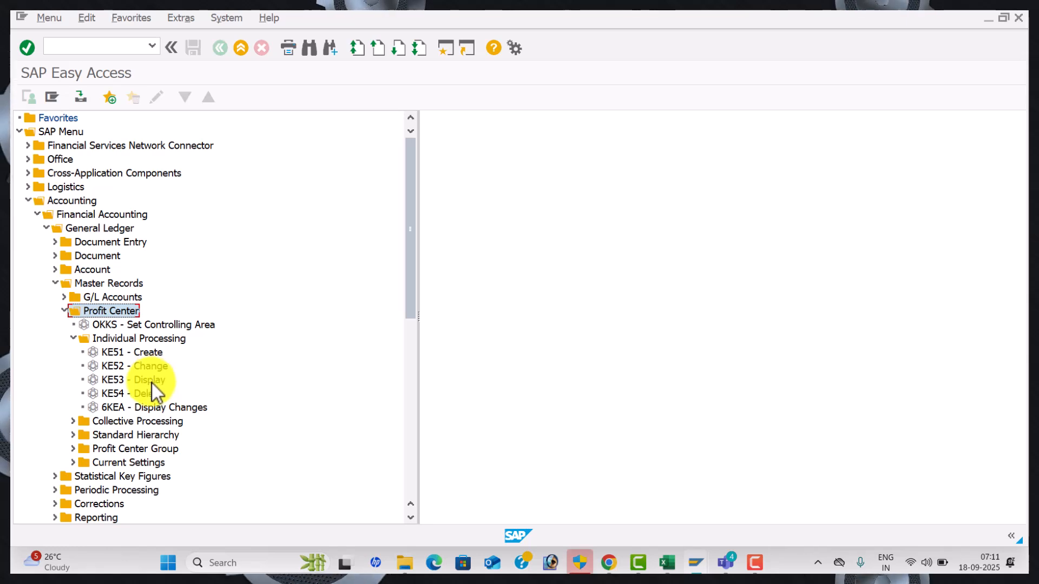
pyautogui.doubleClick(144, 352)
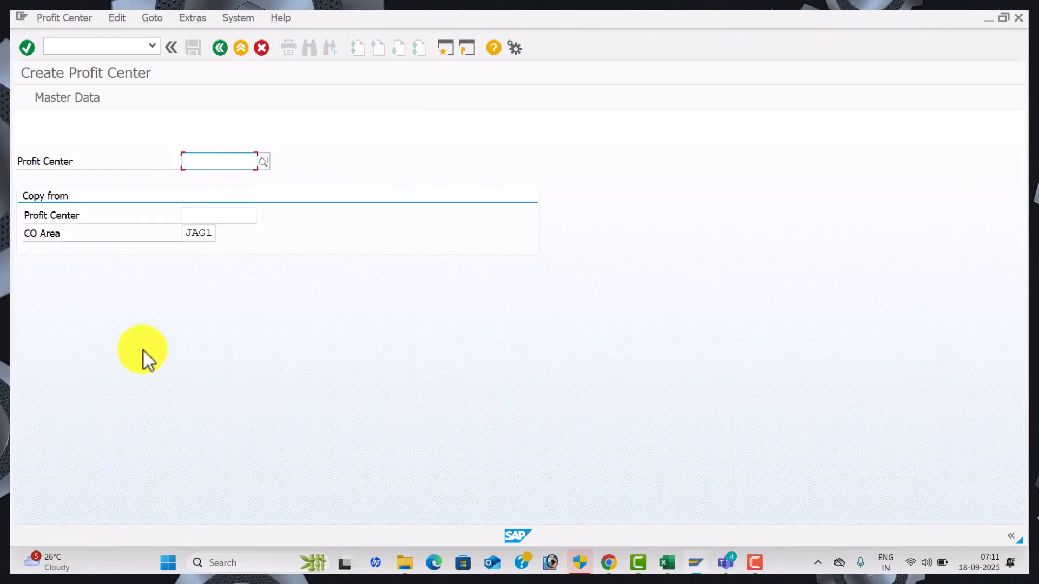
# Enter JAG100 as the new profit center, checking the area codes in the Excel workbook, and open its master data
pyautogui.hotkey('alt', 'Tab')
pyautogui.click(355, 171)
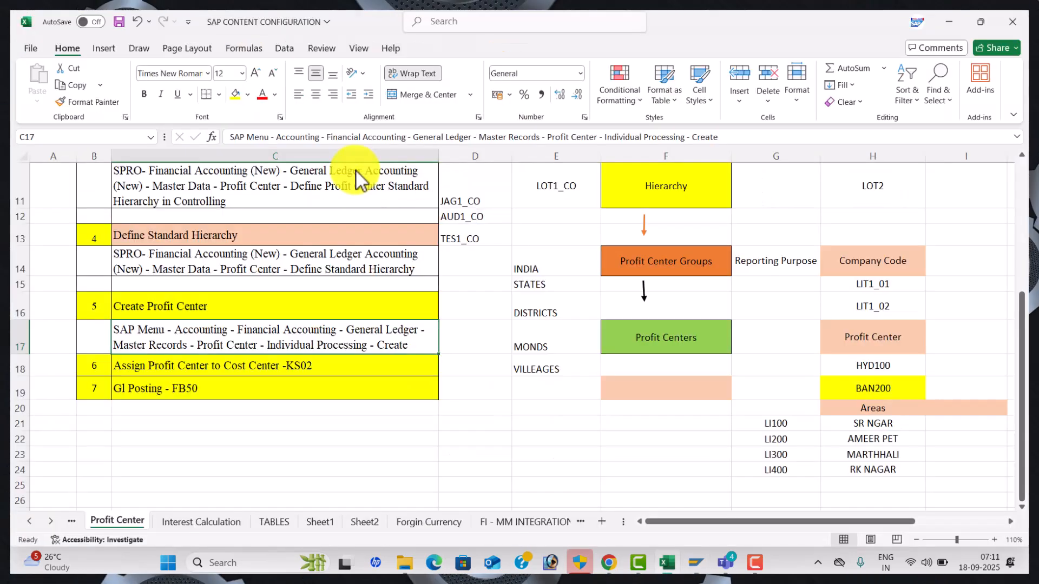
pyautogui.click(778, 422)
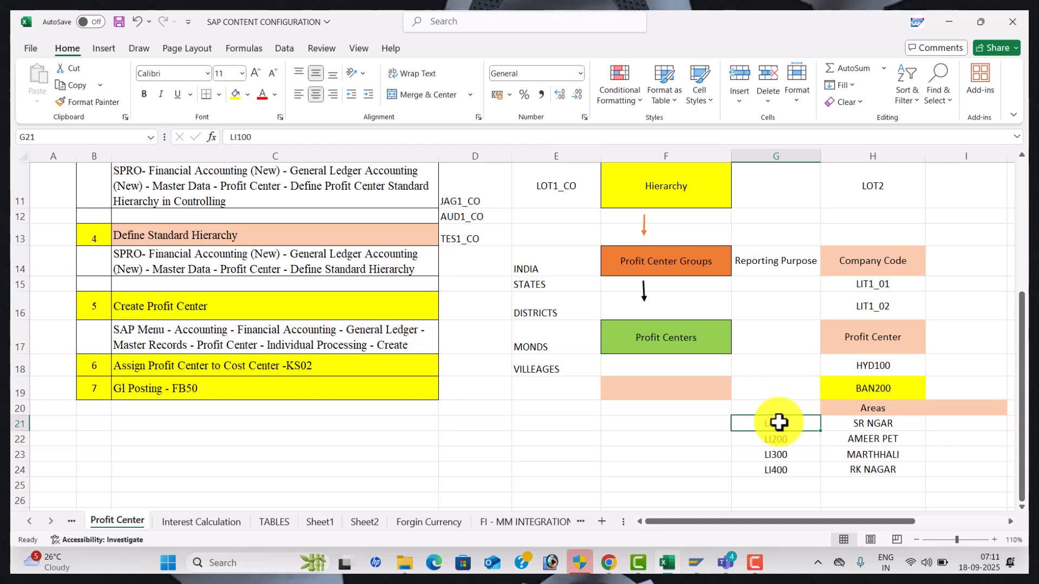
pyautogui.hotkey('alt', 'Tab')
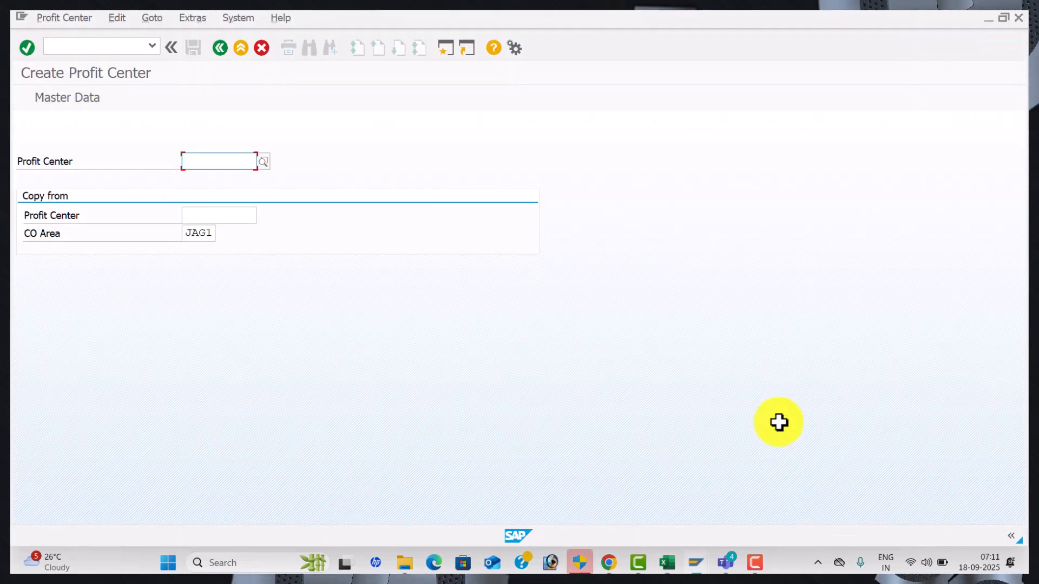
pyautogui.write('JAG10')
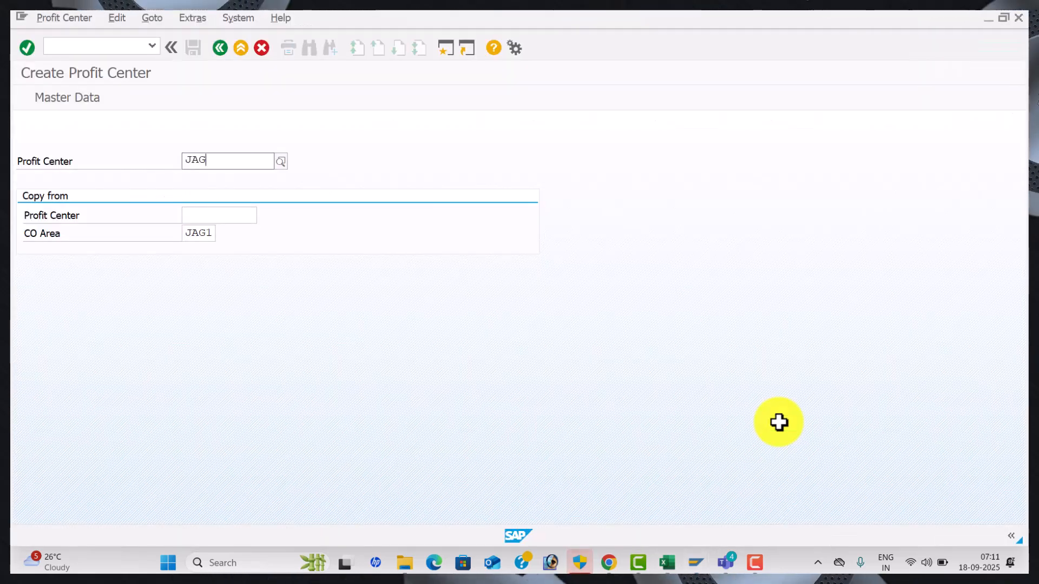
pyautogui.press('Return')
pyautogui.write('00')
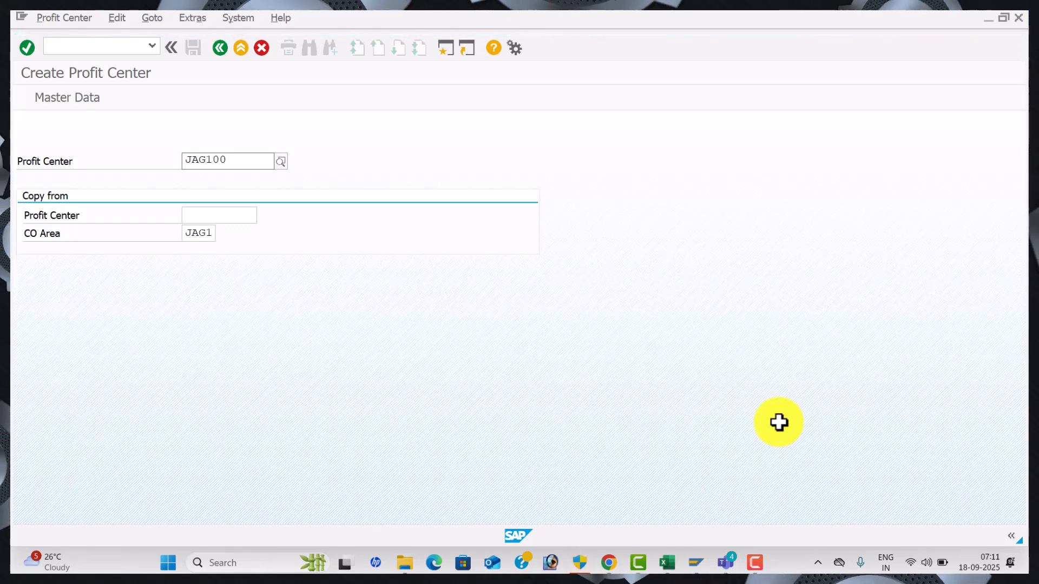
pyautogui.press('Tab')
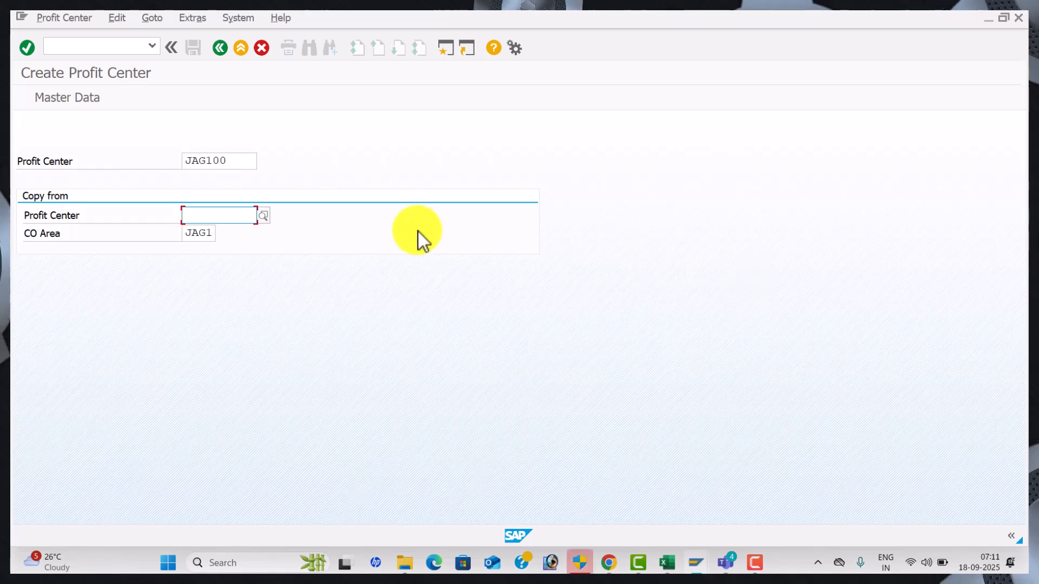
pyautogui.click(83, 98)
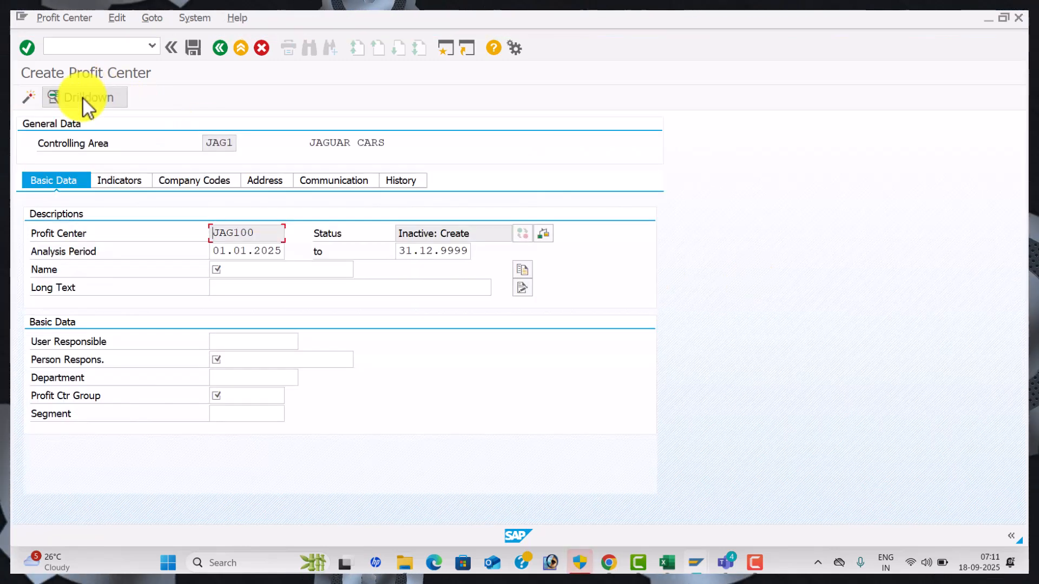
# Set the start of the profit center's analysis period to 01.04.2025
pyautogui.click(214, 251)
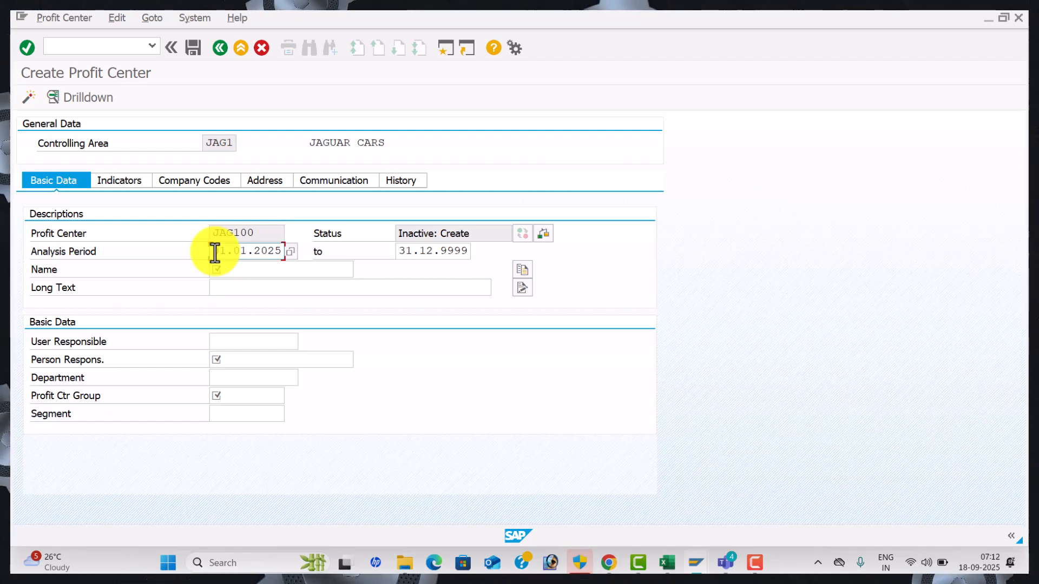
pyautogui.moveTo(280, 252); pyautogui.dragTo(181, 250)
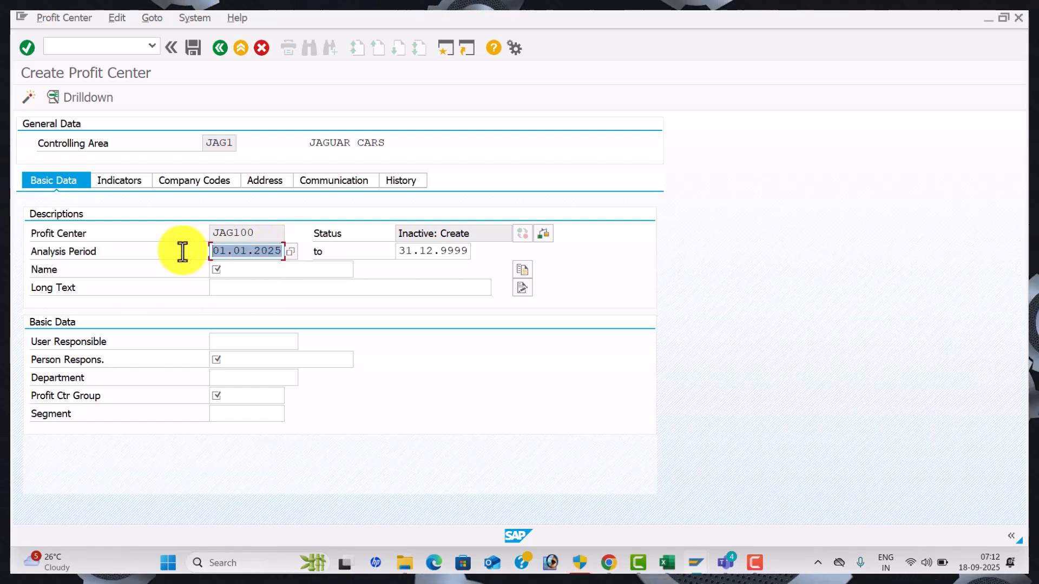
pyautogui.press('BackSpace')
pyautogui.click(249, 267)
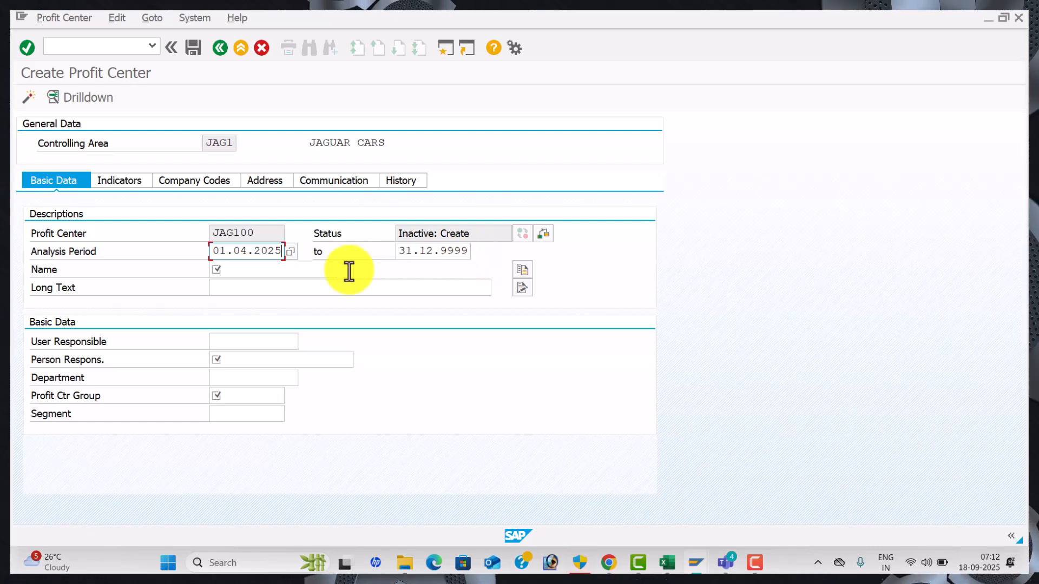
# Name the profit center SR NAGAR PC and set its long text to SR NAGAR PROFIT CENTER
pyautogui.click(272, 270)
pyautogui.press('Down')
pyautogui.press('Down')
pyautogui.press('Down')
pyautogui.press('Down')
pyautogui.press('Return')
pyautogui.press('Tab')
pyautogui.press('Down')
pyautogui.press('Down')
pyautogui.press('Down')
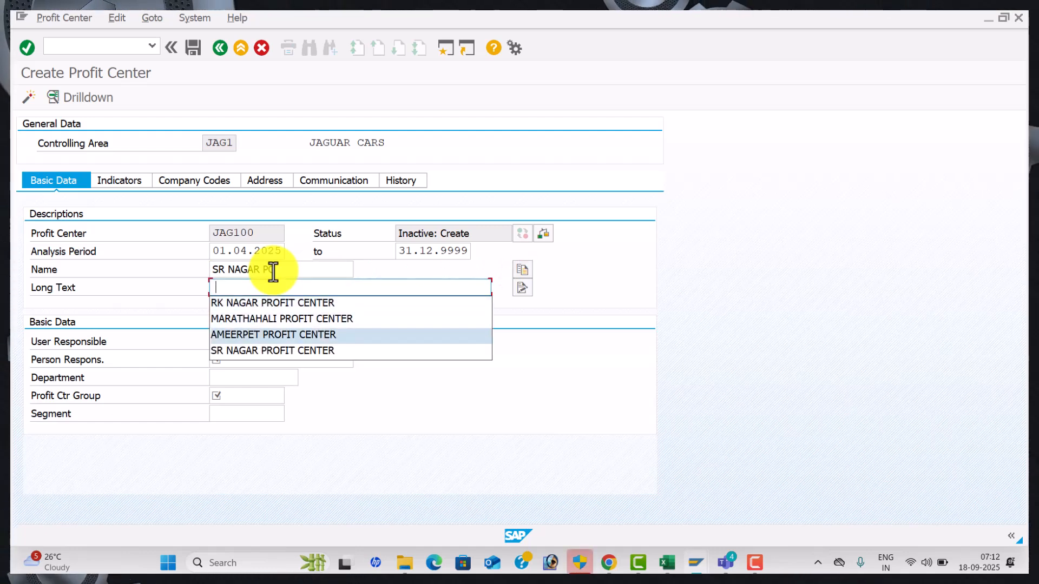
pyautogui.press('Down')
pyautogui.press('Return')
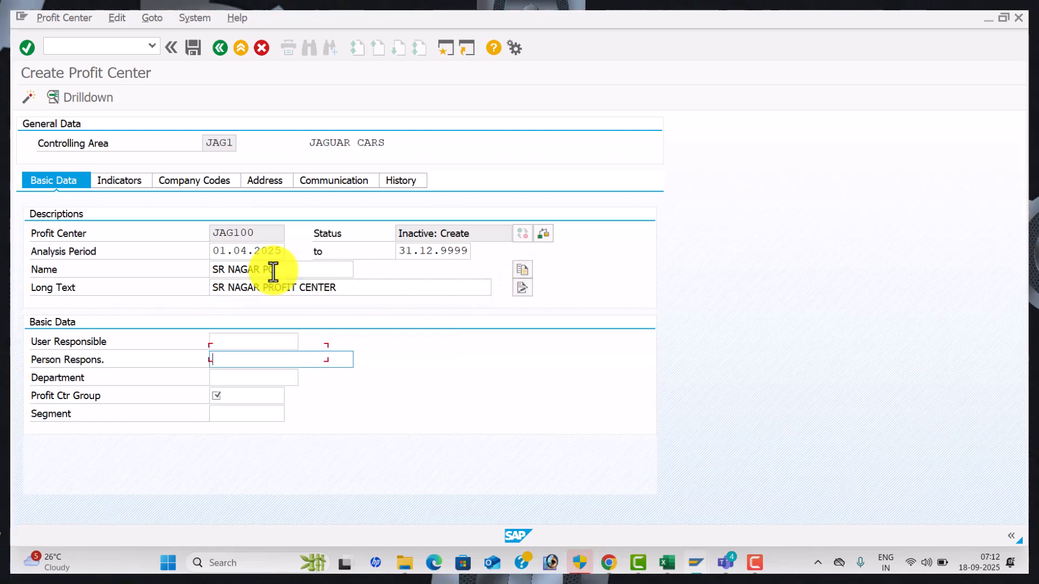
# Fill in the person responsible for the profit center and set the department to ADMIN
pyautogui.press('Down')
pyautogui.press('Return')
pyautogui.press('Tab')
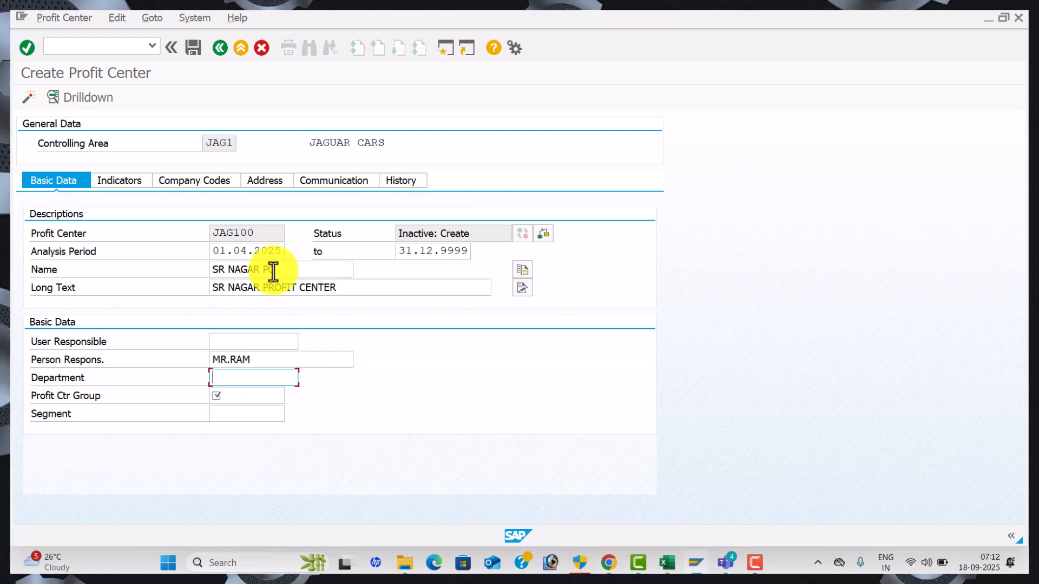
pyautogui.press('Down')
pyautogui.press('Down')
pyautogui.press('Down')
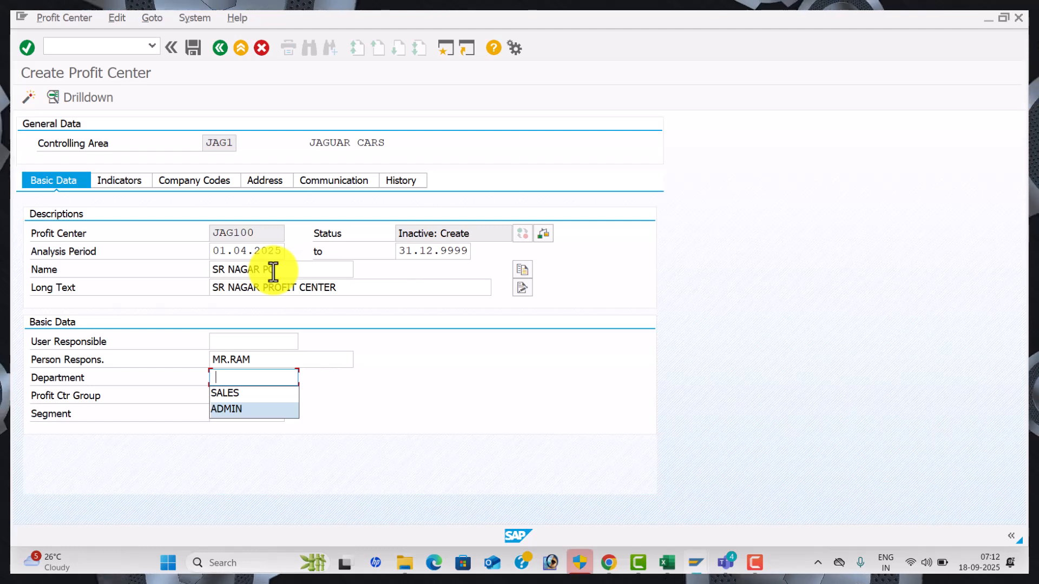
pyautogui.press('Return')
pyautogui.press('Tab')
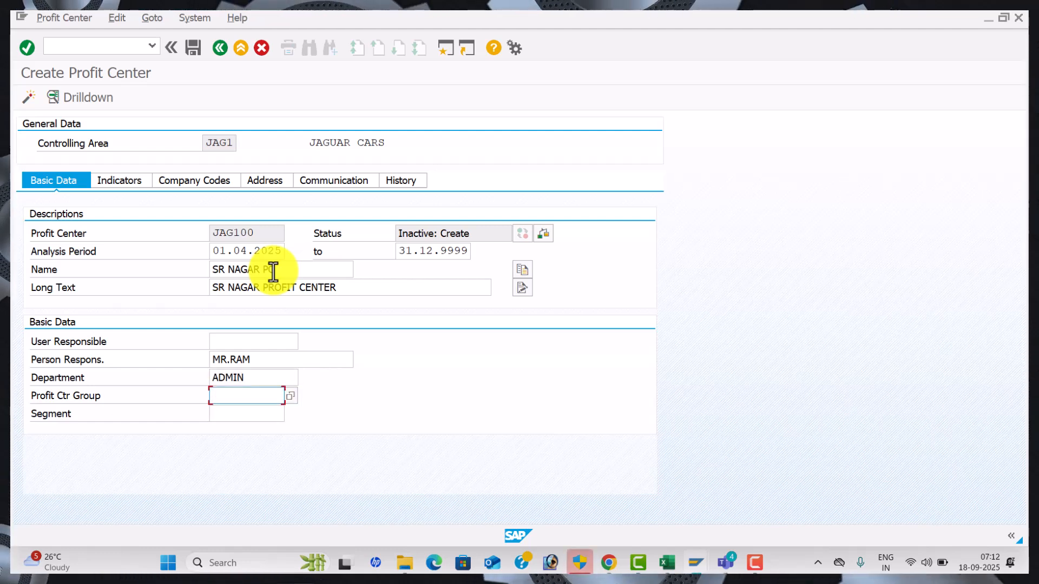
# Assign the profit center to profit center group JAG1_SR and to segment 1235
pyautogui.click(291, 396)
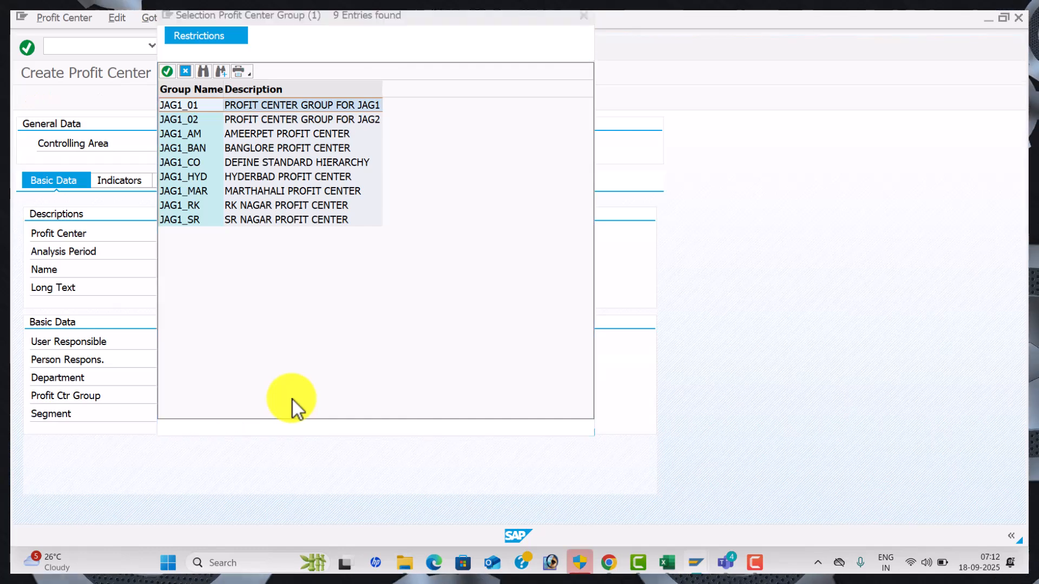
pyautogui.click(256, 219)
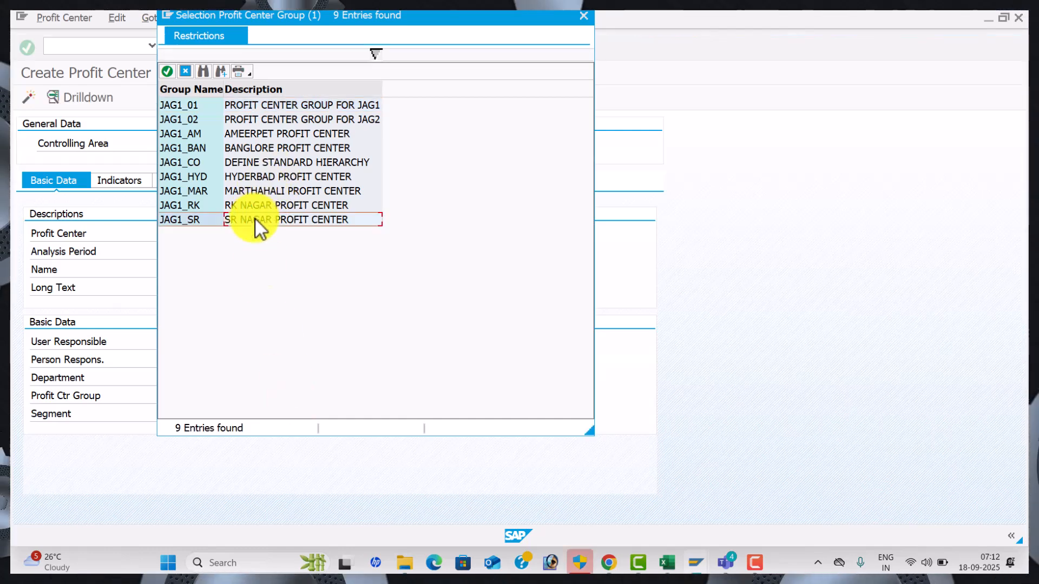
pyautogui.doubleClick(255, 219)
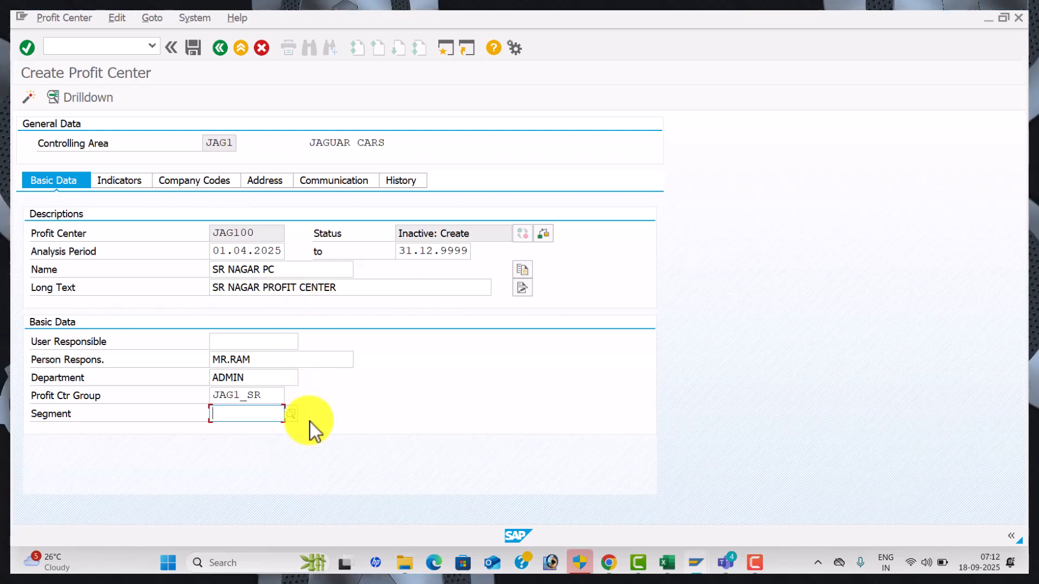
pyautogui.click(291, 416)
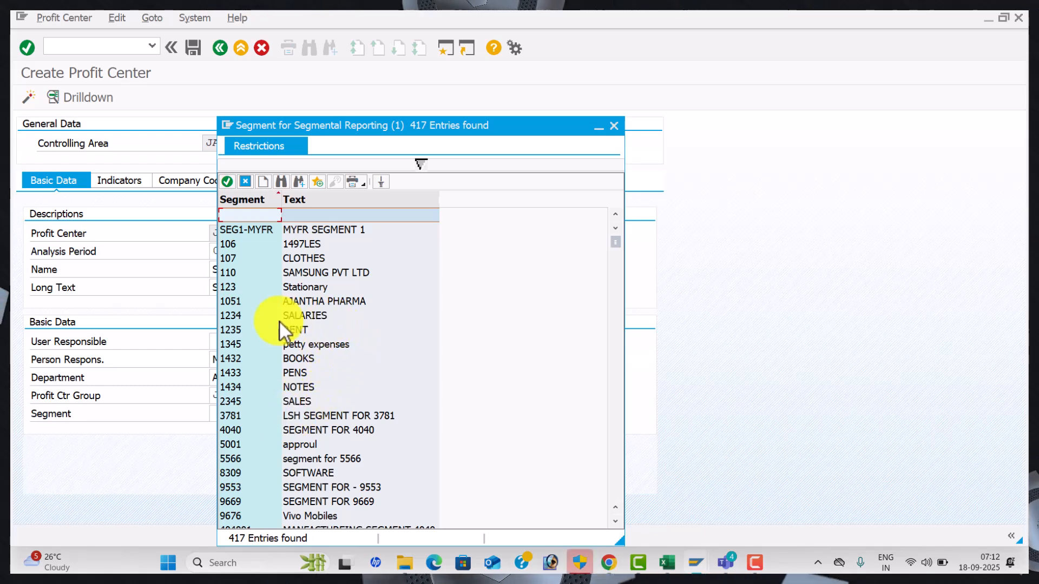
pyautogui.doubleClick(239, 329)
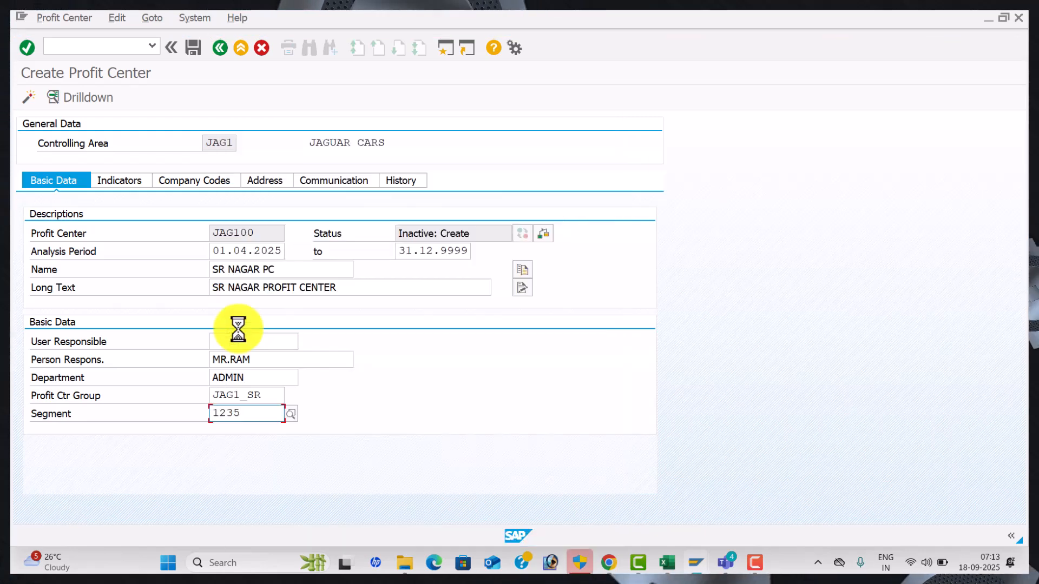
# Review the remaining master data sections of profit center JAG100, return to its basic data and activate it
pyautogui.click(142, 183)
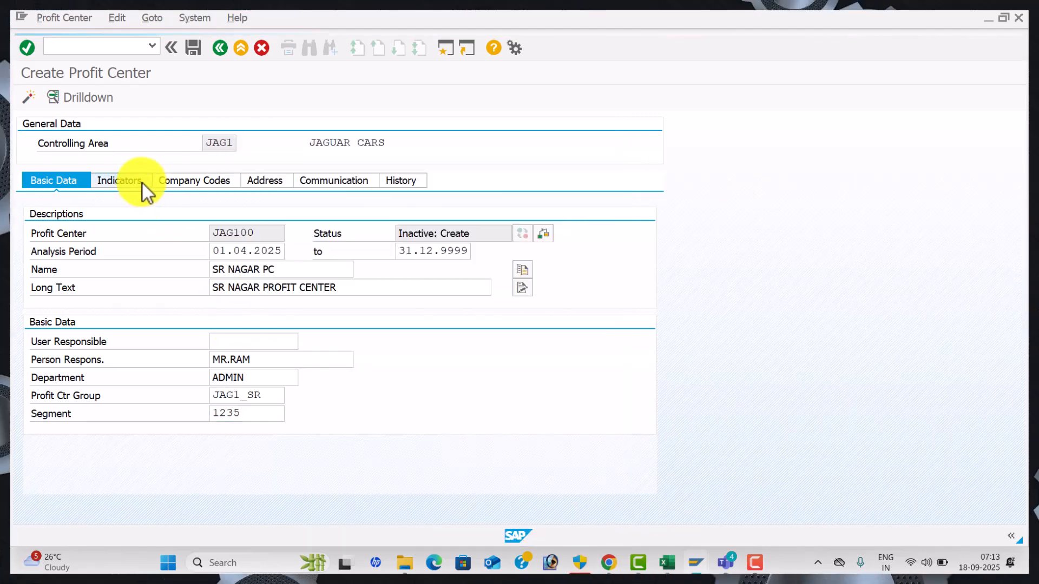
pyautogui.click(198, 184)
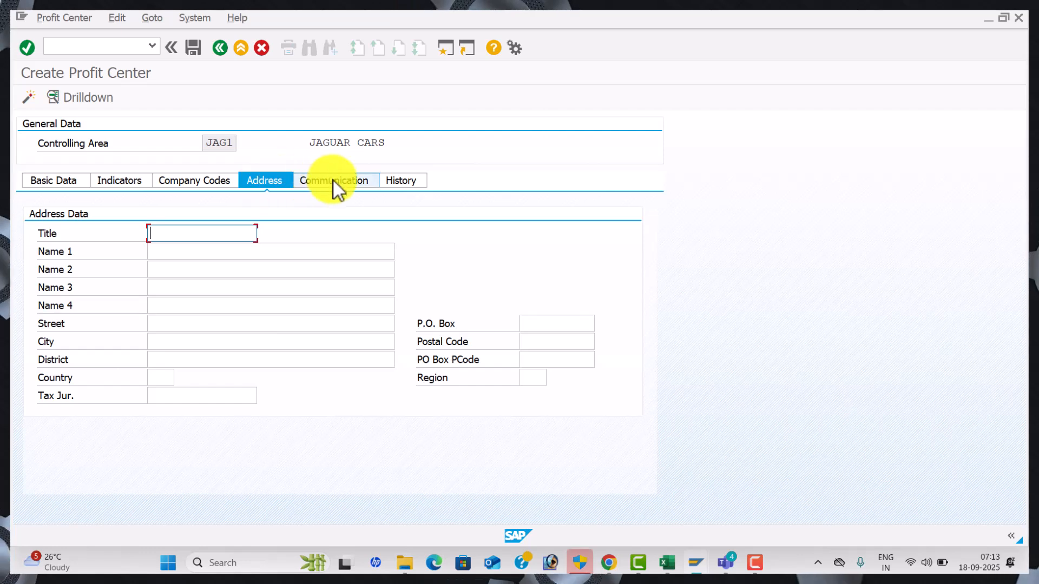
pyautogui.click(334, 182)
pyautogui.click(401, 181)
pyautogui.click(80, 182)
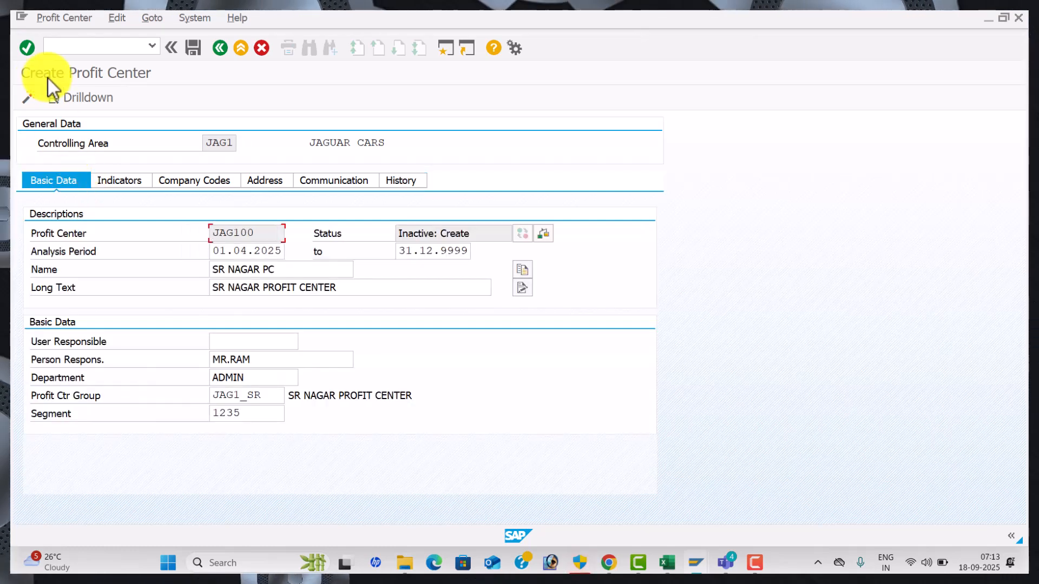
pyautogui.click(27, 102)
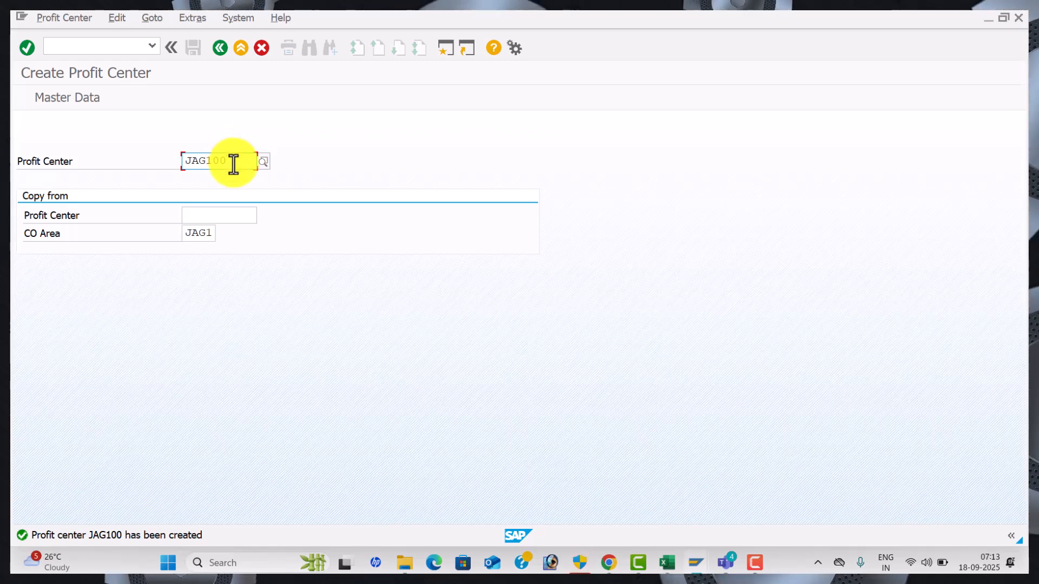
# Start a new profit center with the number JAG200 and open its master data
pyautogui.press('BackSpace')
pyautogui.press('BackSpace')
pyautogui.write('200')
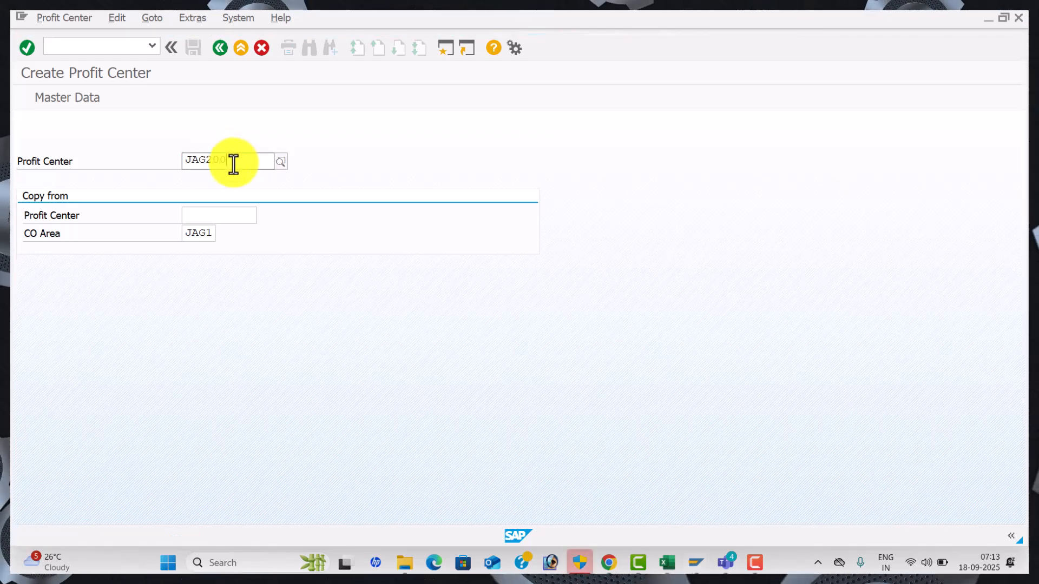
pyautogui.click(163, 120)
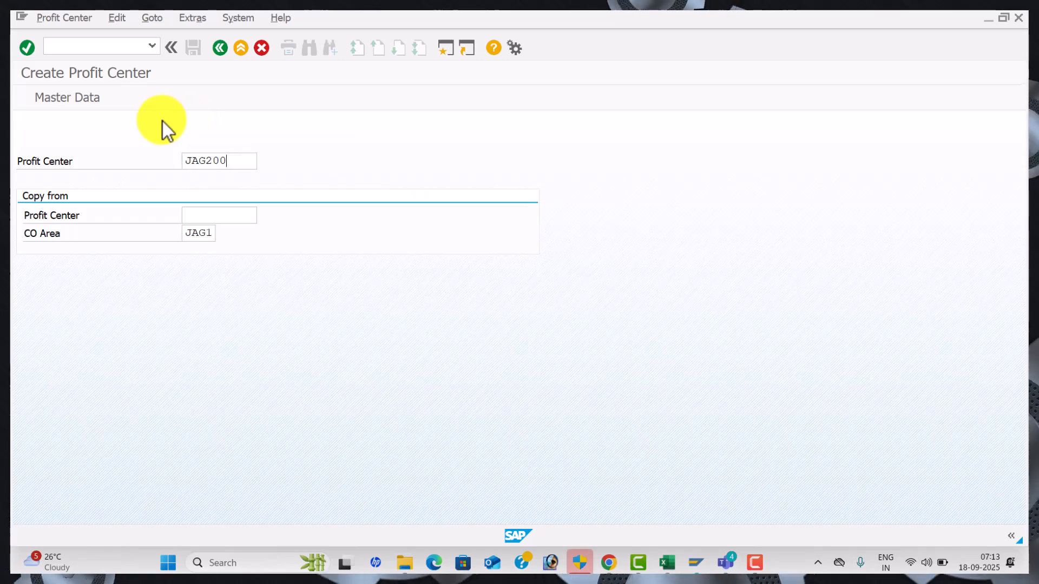
pyautogui.click(81, 96)
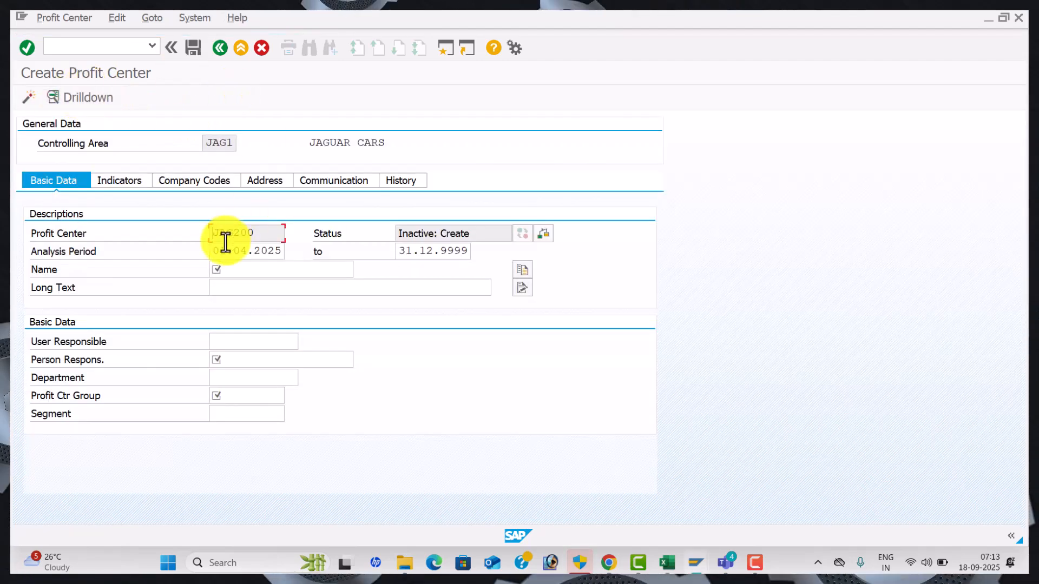
# Check the area list in the Excel workbook, return to SAP and name profit center JAG200 AMEERPET PC
pyautogui.hotkey('alt', 'Tab')
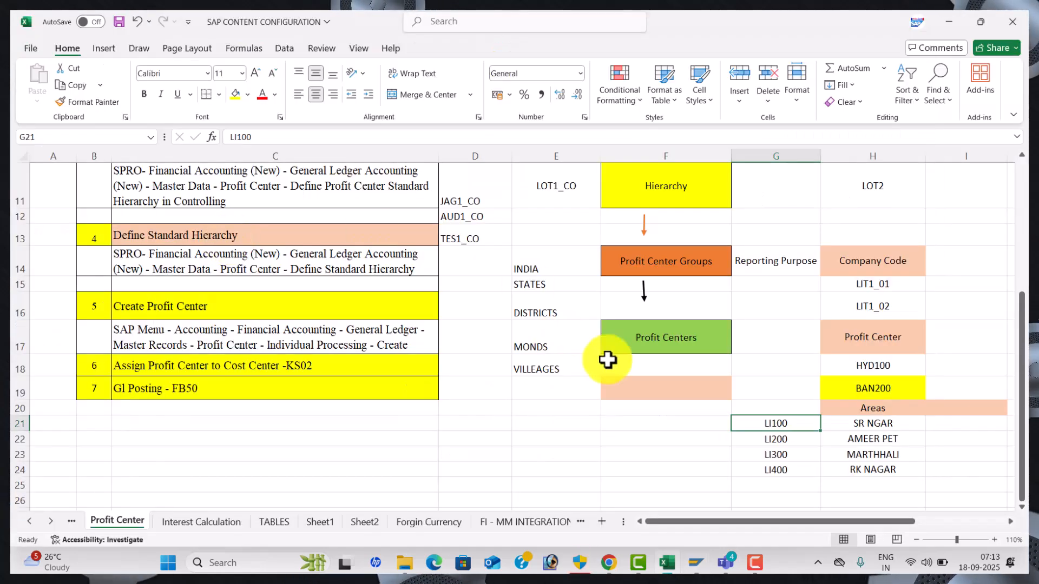
pyautogui.hotkey('alt', 'Tab')
pyautogui.click(267, 271)
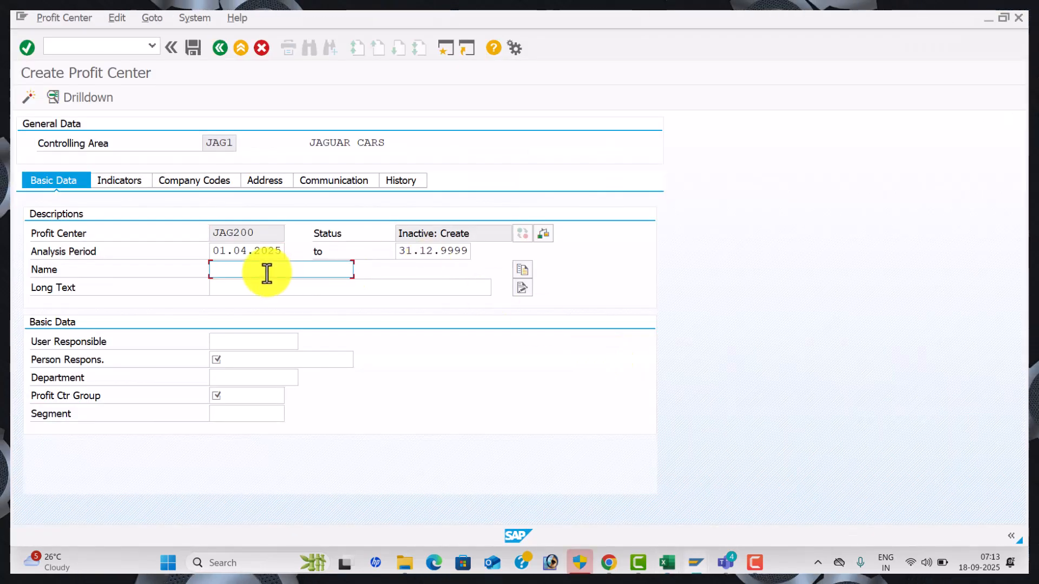
pyautogui.press('Down')
pyautogui.press('Down')
pyautogui.press('Down')
pyautogui.press('Down')
pyautogui.press('Return')
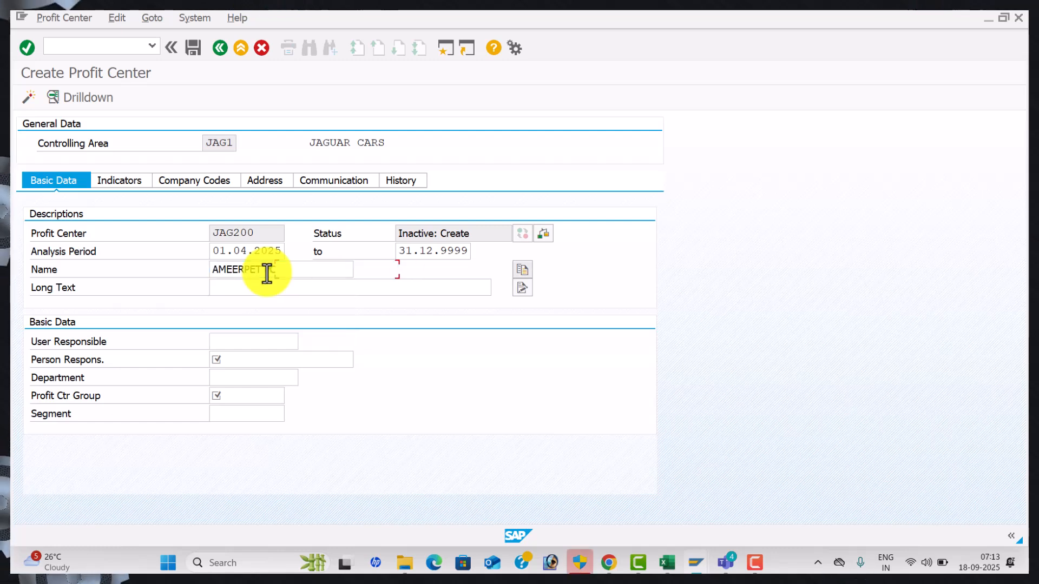
# Set the long text of profit center JAG200 to AMEERPET PROFIT CENTER
pyautogui.click(245, 290)
pyautogui.press('Down')
pyautogui.press('Down')
pyautogui.press('Down')
pyautogui.press('Down')
pyautogui.press('Return')
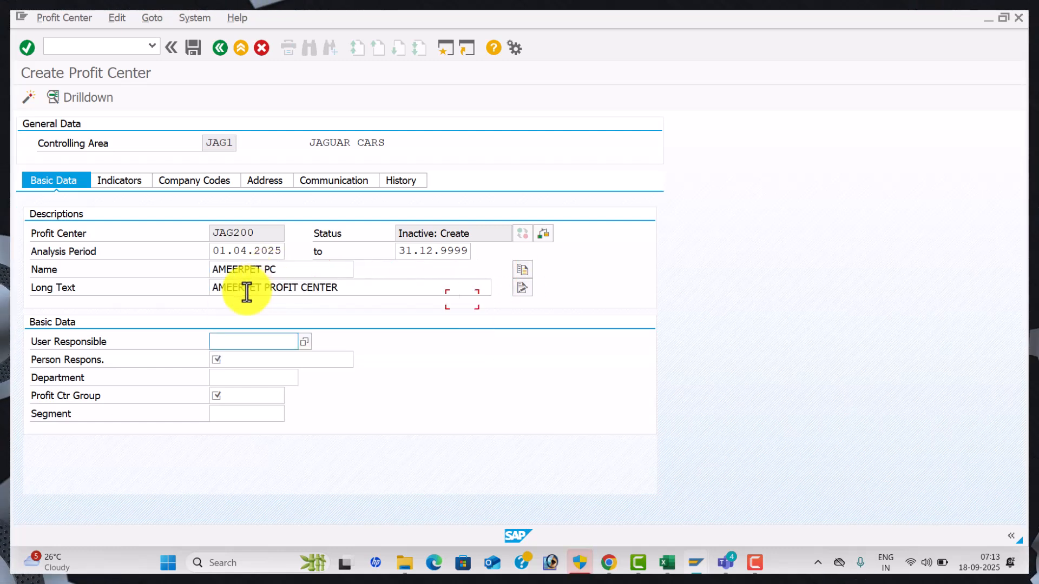
# Fill in the person responsible for profit center JAG200 and set its department to ADMIN
pyautogui.press('Down')
pyautogui.press('Down')
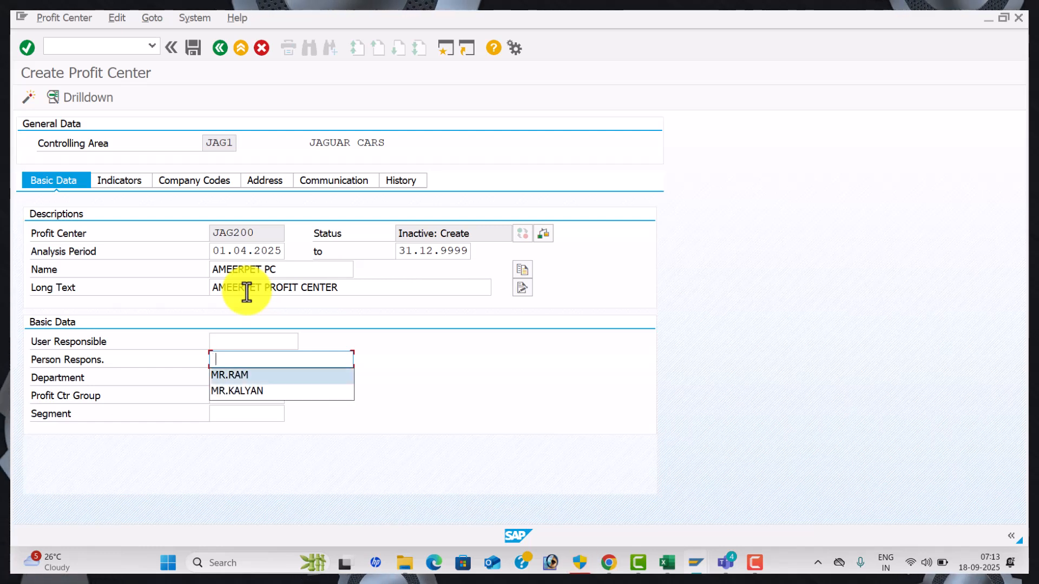
pyautogui.press('Return')
pyautogui.press('Tab')
pyautogui.press('Down')
pyautogui.press('Down')
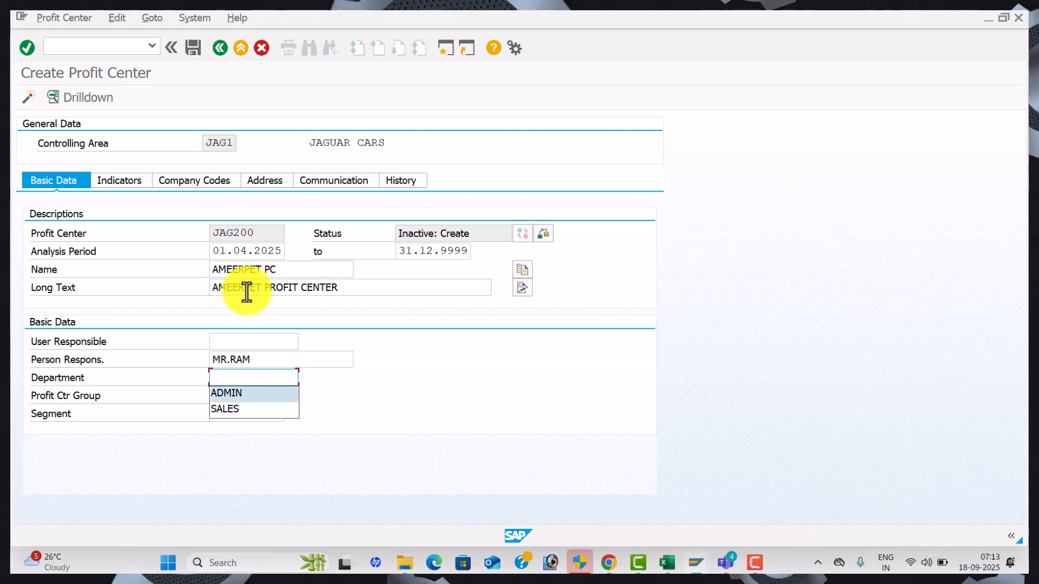
pyautogui.press('Return')
pyautogui.press('Tab')
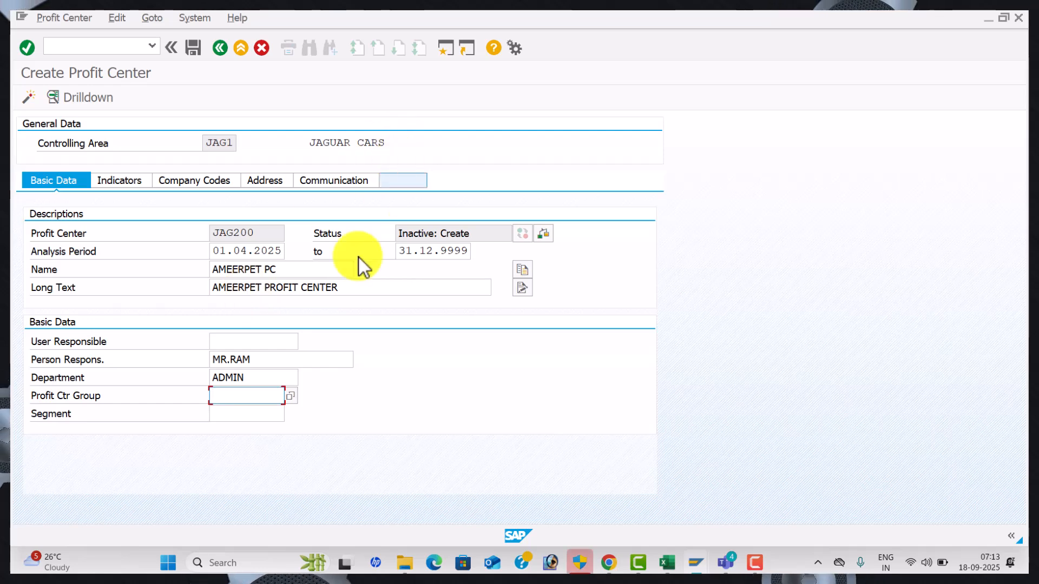
# Assign profit center JAG200 to profit center group JAG1_AM and segment 1235, and activate it
pyautogui.click(289, 401)
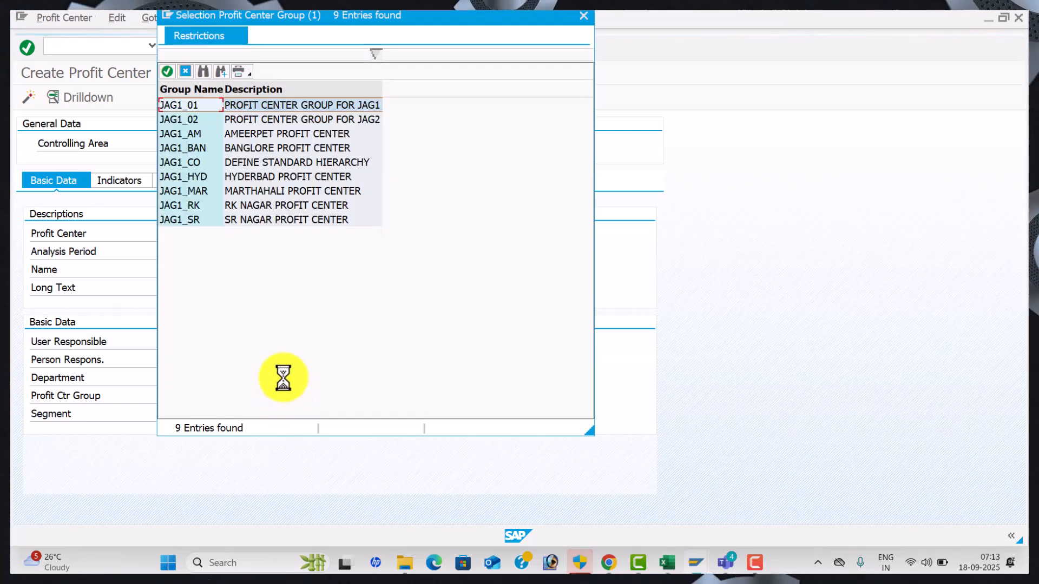
pyautogui.doubleClick(304, 132)
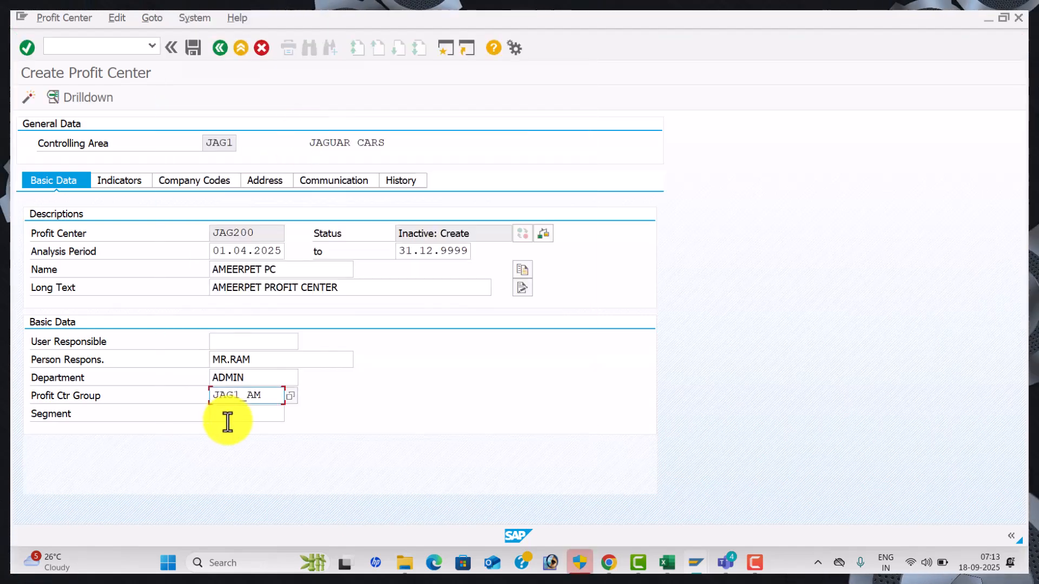
pyautogui.click(242, 415)
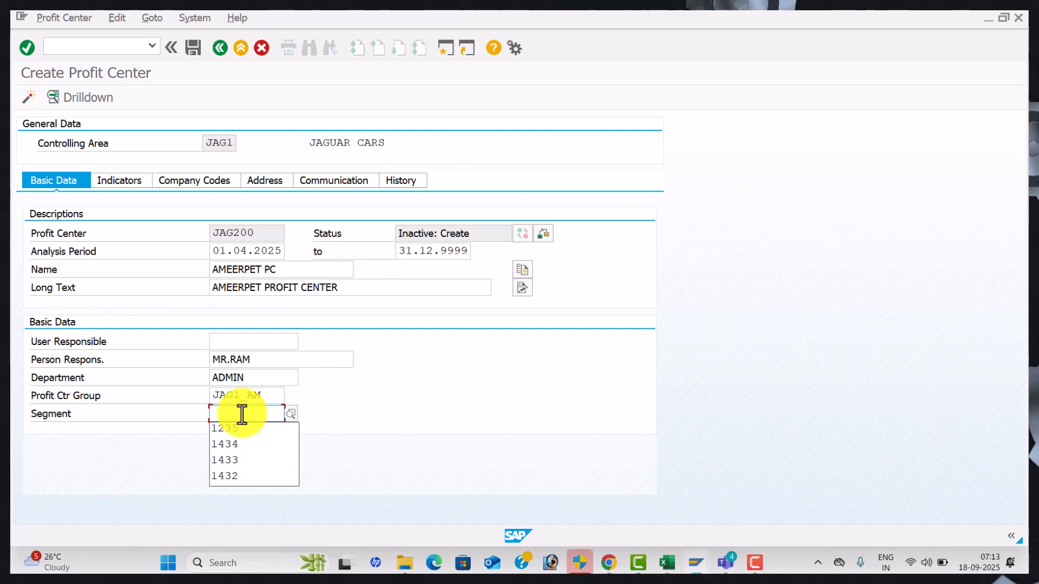
pyautogui.click(294, 415)
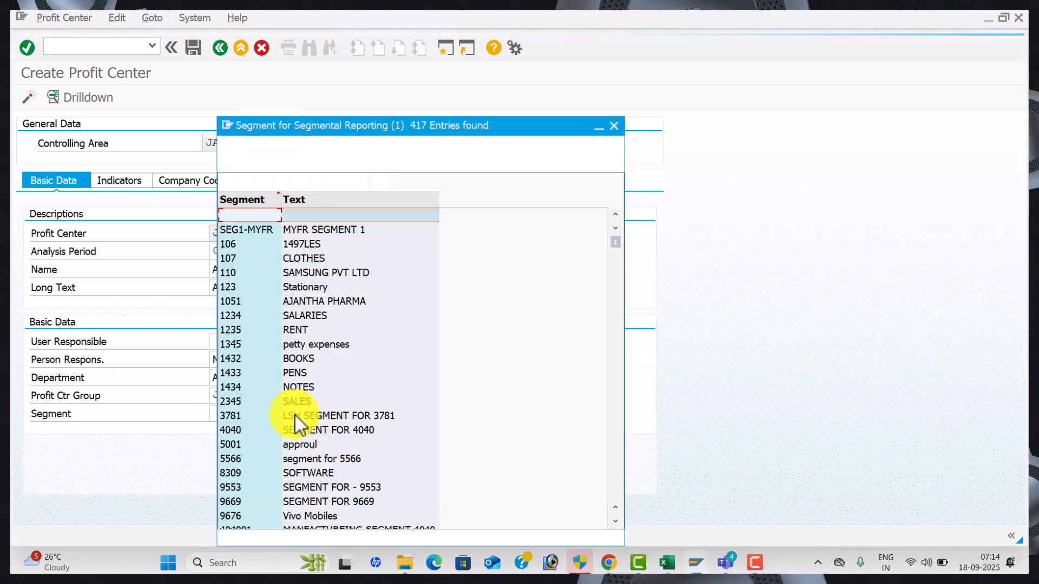
pyautogui.doubleClick(300, 330)
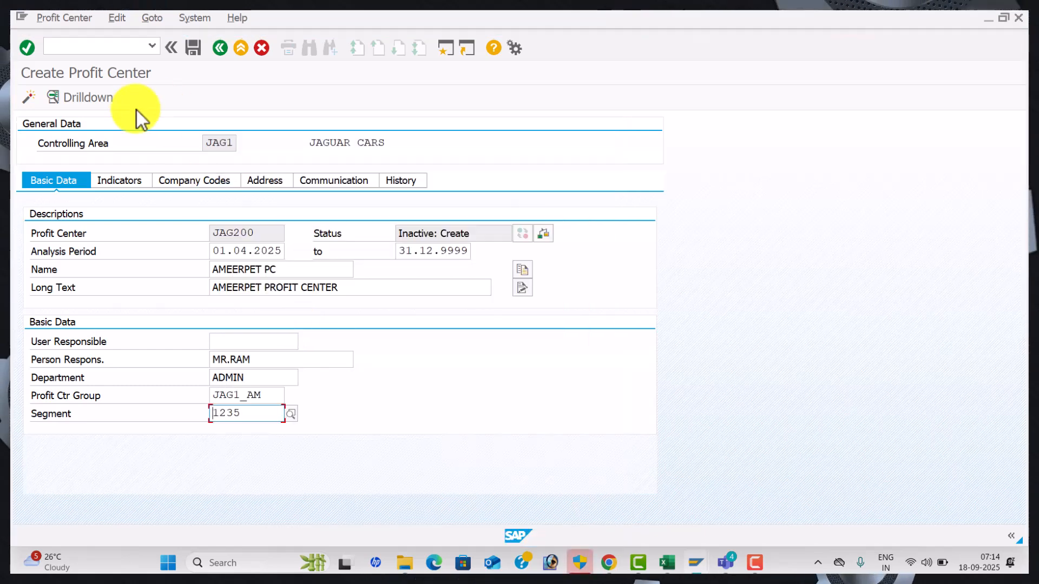
pyautogui.click(28, 98)
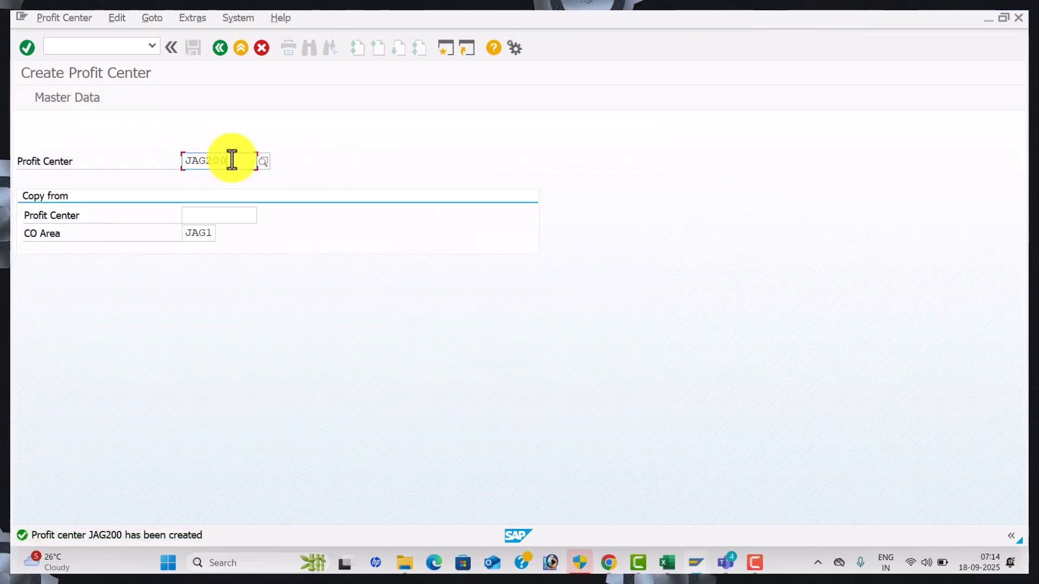
# Start a new profit center with the number JAG300 and open its master data
pyautogui.press('BackSpace')
pyautogui.write('300')
pyautogui.press('Return')
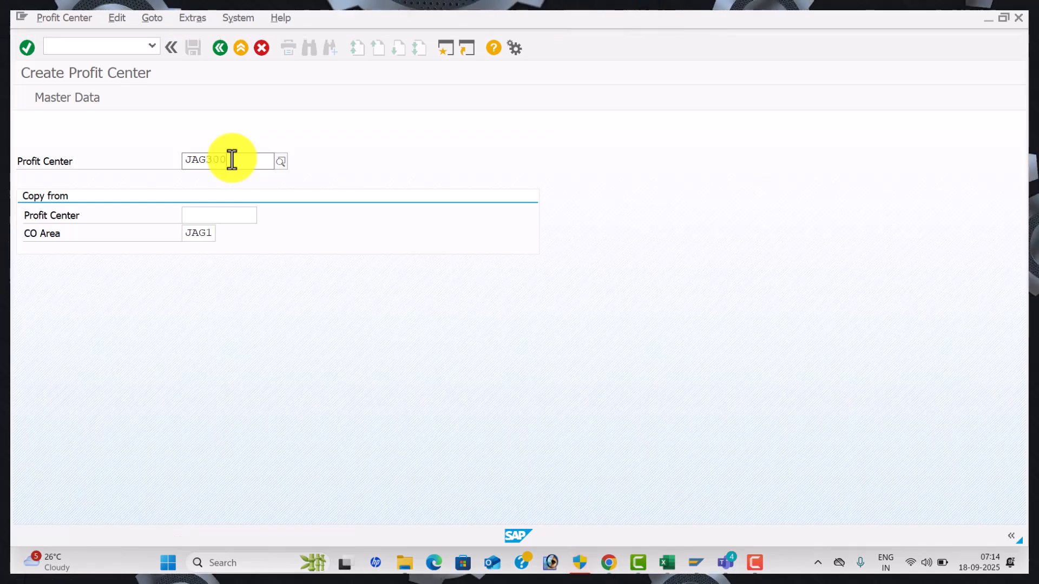
pyautogui.press('Tab')
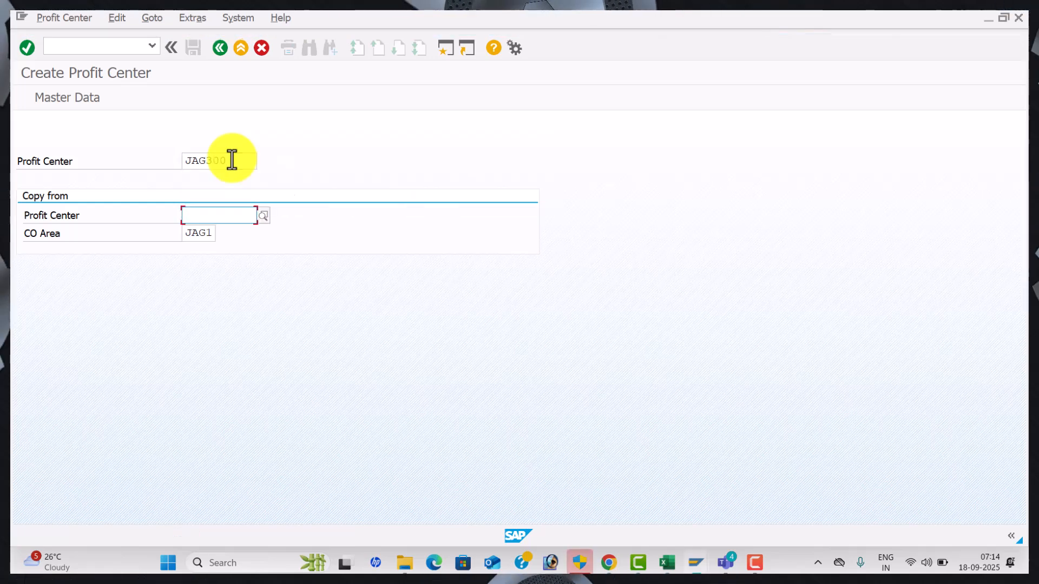
pyautogui.click(68, 102)
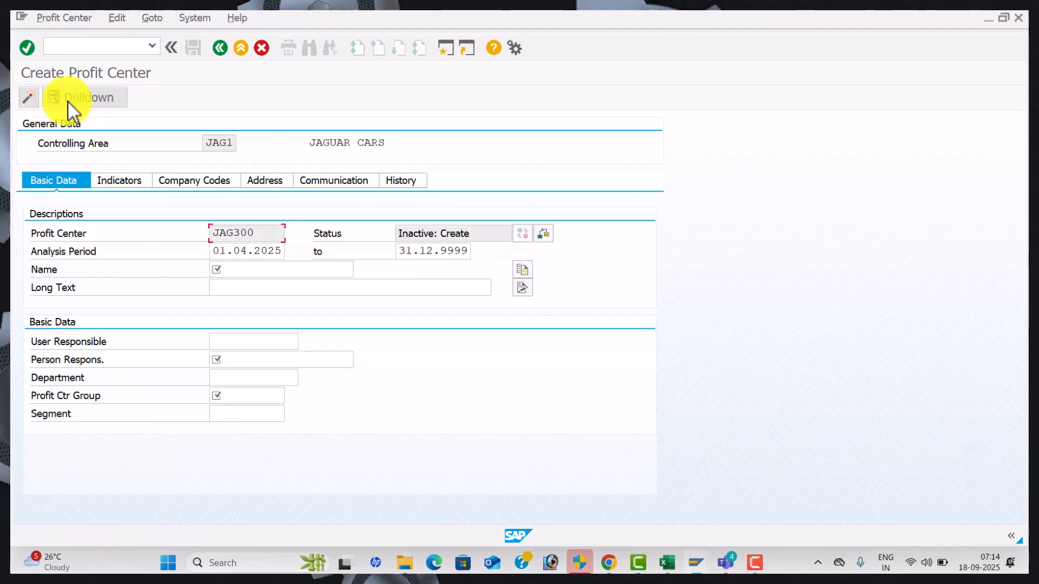
# Check the area for code LI300 in the Excel workbook, return to SAP and name profit center JAG300 MARATHAHALI PC
pyautogui.hotkey('alt', 'Tab')
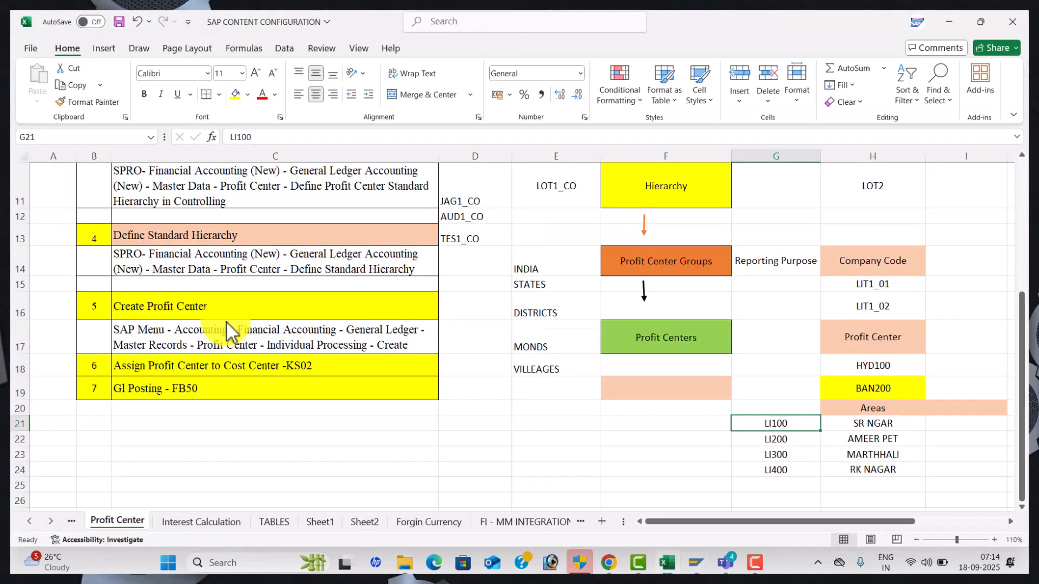
pyautogui.click(889, 456)
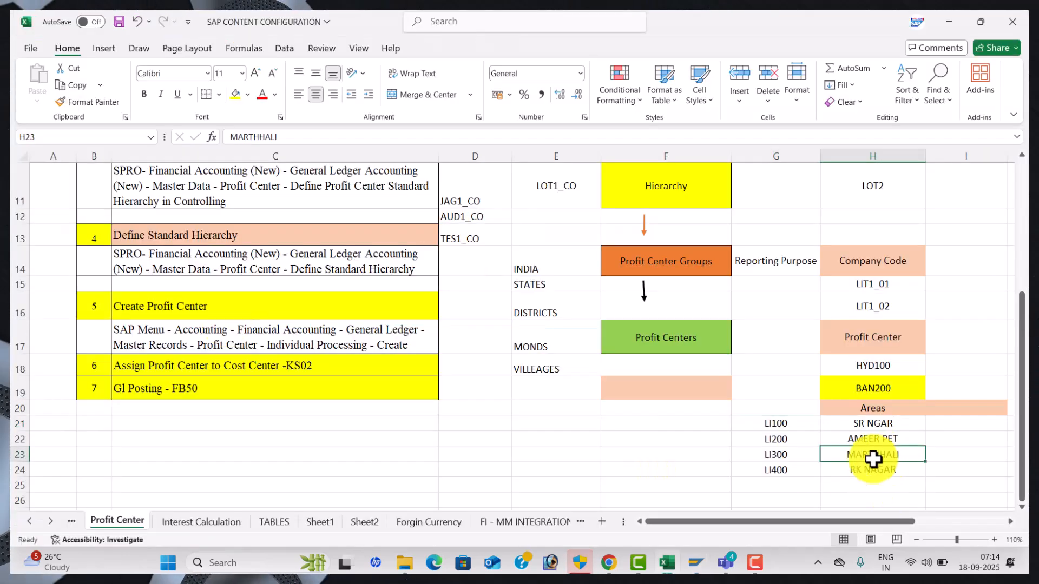
pyautogui.click(803, 460)
pyautogui.hotkey('alt', 'Tab')
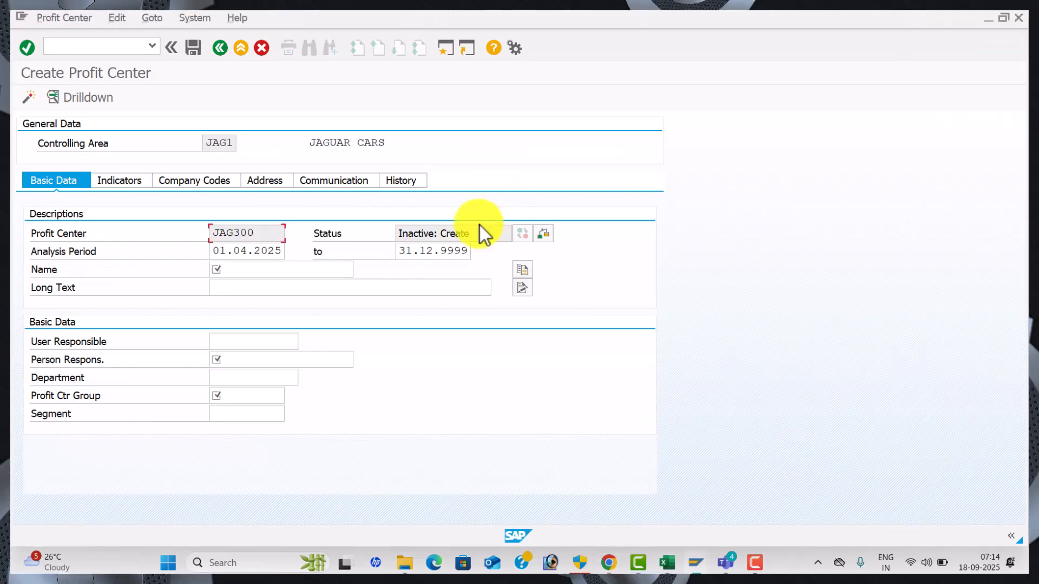
pyautogui.click(265, 268)
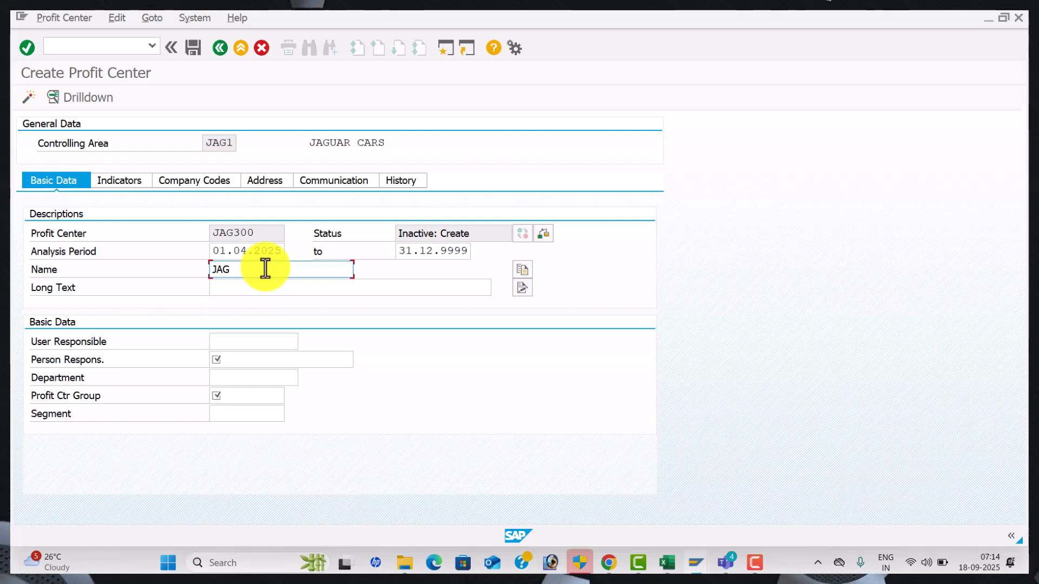
pyautogui.press('BackSpace')
pyautogui.press('Down')
pyautogui.press('Down')
pyautogui.press('Down')
pyautogui.press('Down')
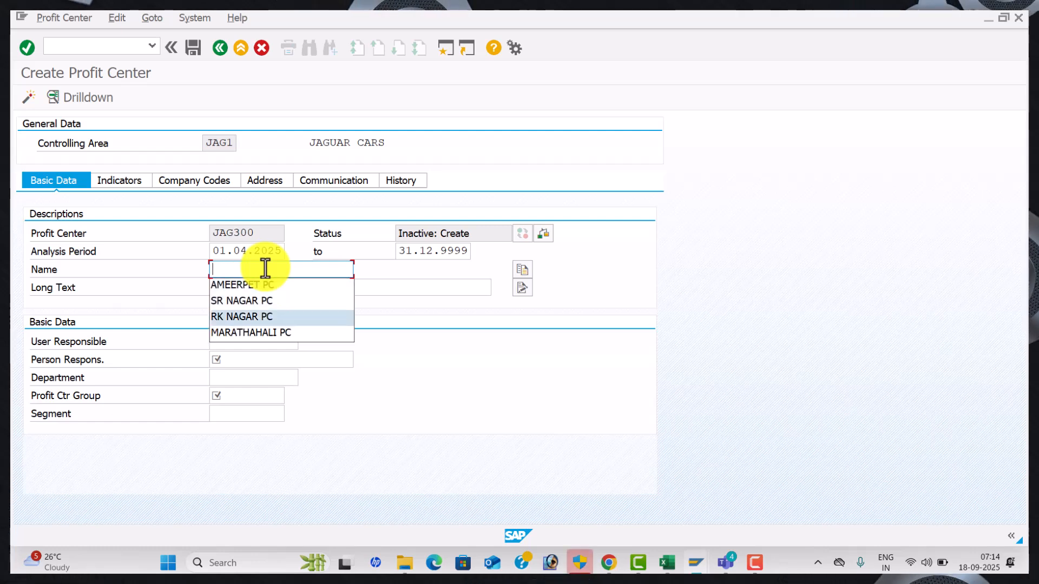
pyautogui.press('Return')
# Fill in the long text of profit center JAG300
pyautogui.press('Tab')
pyautogui.press('BackSpace')
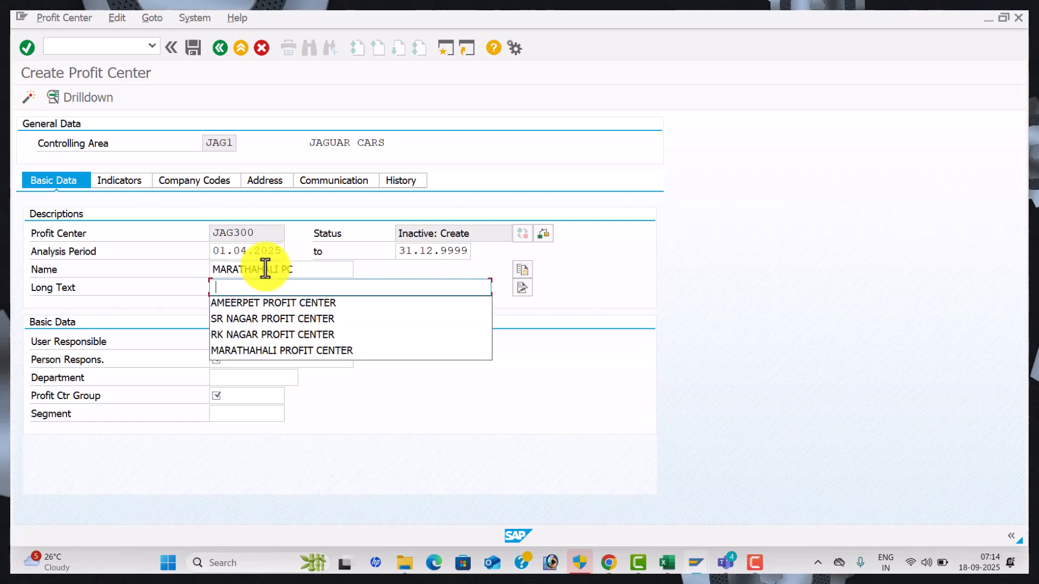
# Set the long text of profit center JAG300 to MARATHAHALI PROFIT CENTER
pyautogui.press('Down')
pyautogui.press('Down')
pyautogui.press('Down')
pyautogui.press('Down')
pyautogui.press('Return')
# Fill in the person responsible for profit center JAG300 and set its department to SALES
pyautogui.press('Tab')
pyautogui.press('Down')
pyautogui.press('Down')
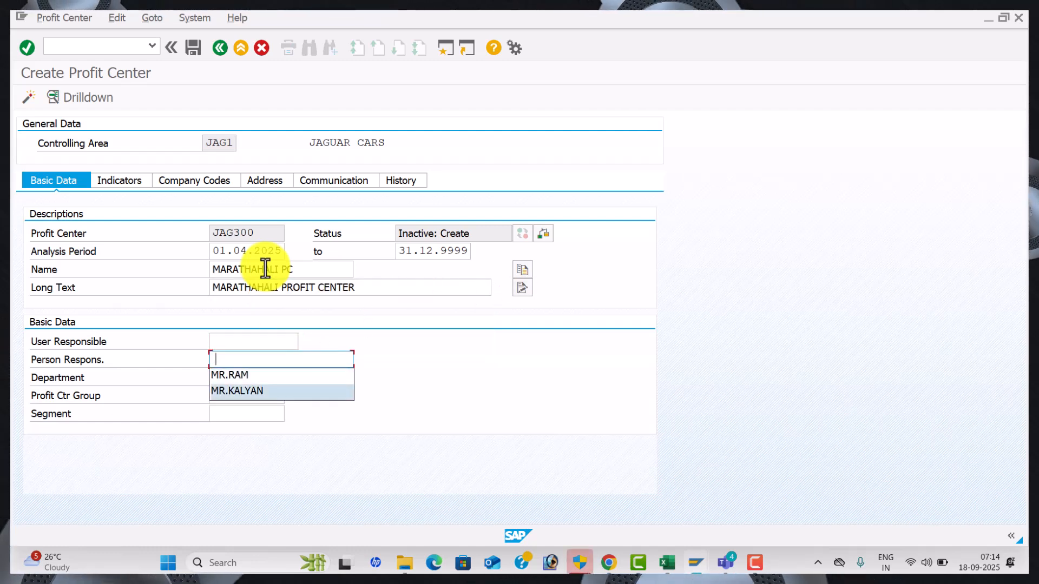
pyautogui.press('Return')
pyautogui.press('Tab')
pyautogui.press('Down')
pyautogui.press('Down')
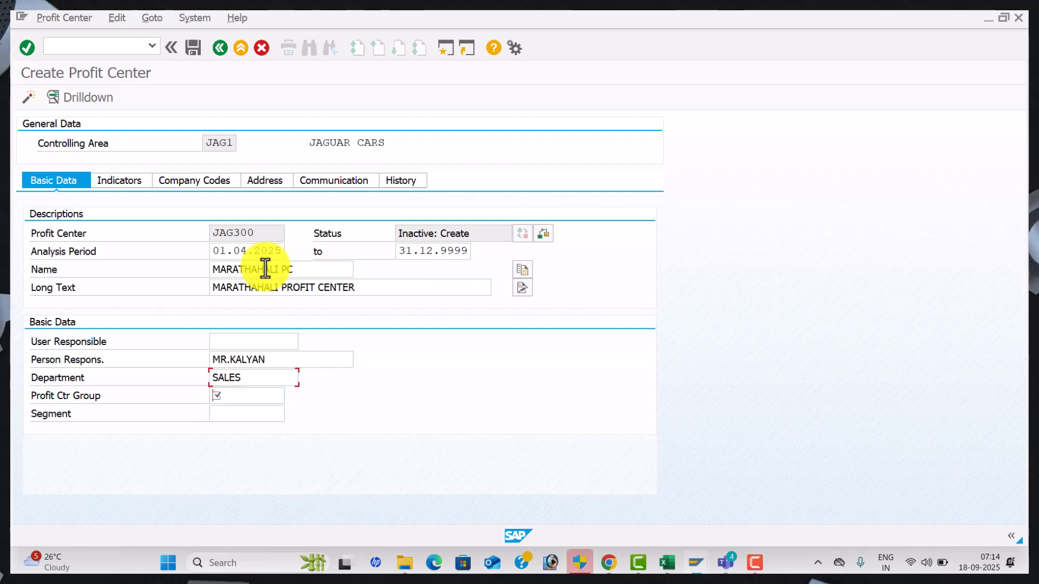
# Assign profit center group JAG1_MAR and segment 1234, and activate profit center JAG300
pyautogui.click(293, 398)
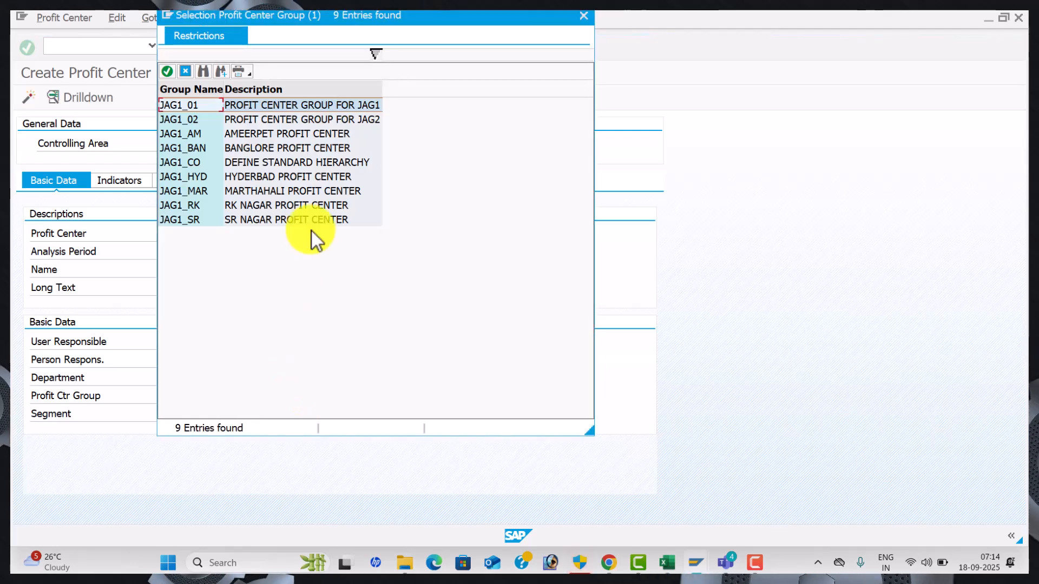
pyautogui.doubleClick(291, 190)
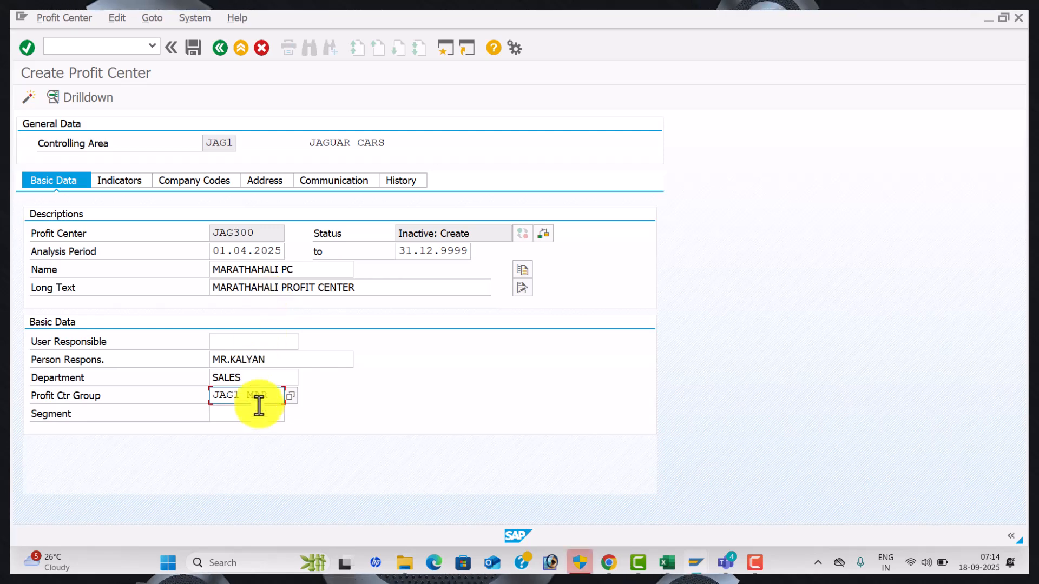
pyautogui.click(293, 414)
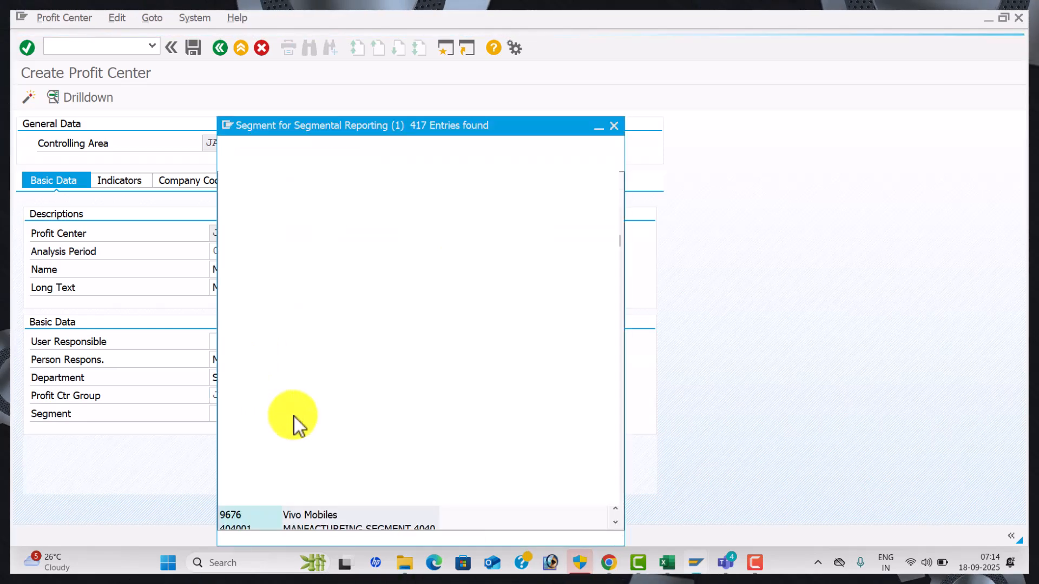
pyautogui.doubleClick(300, 318)
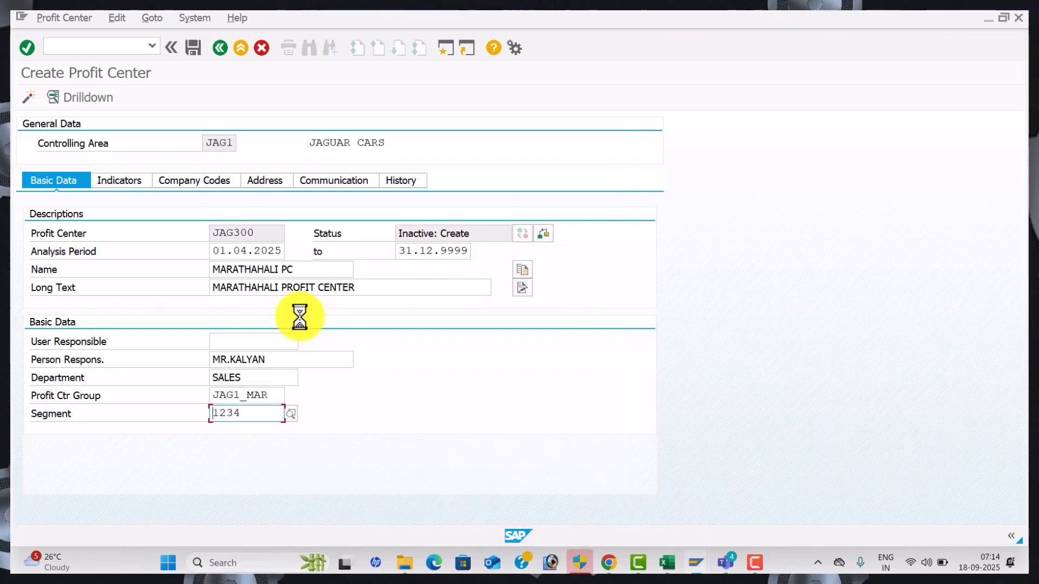
pyautogui.click(35, 99)
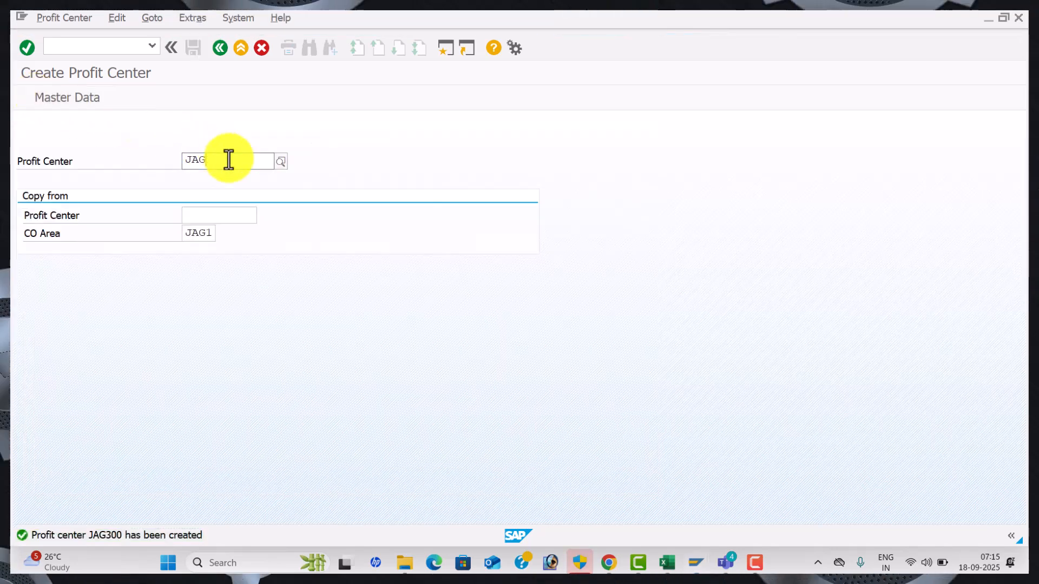
# Start creating profit center JAG400 and open its master data at the name
pyautogui.write('400')
pyautogui.click(67, 96)
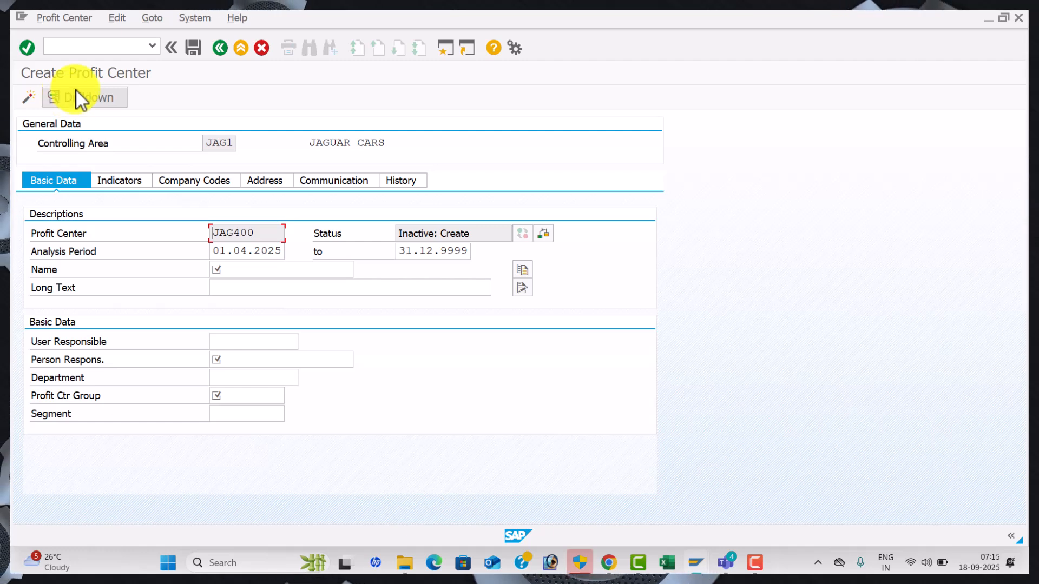
pyautogui.click(263, 271)
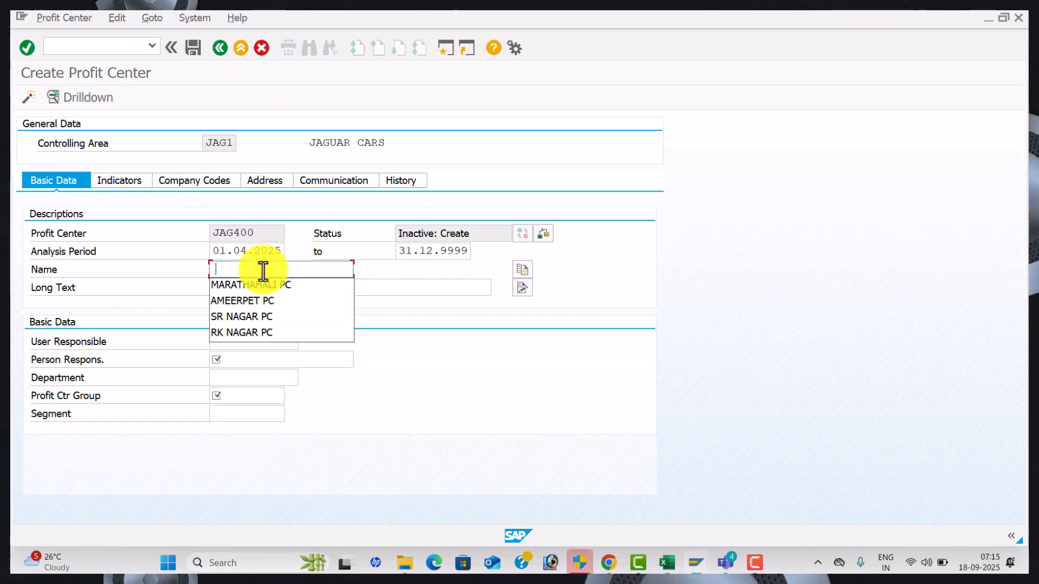
pyautogui.press('Down')
pyautogui.press('Return')
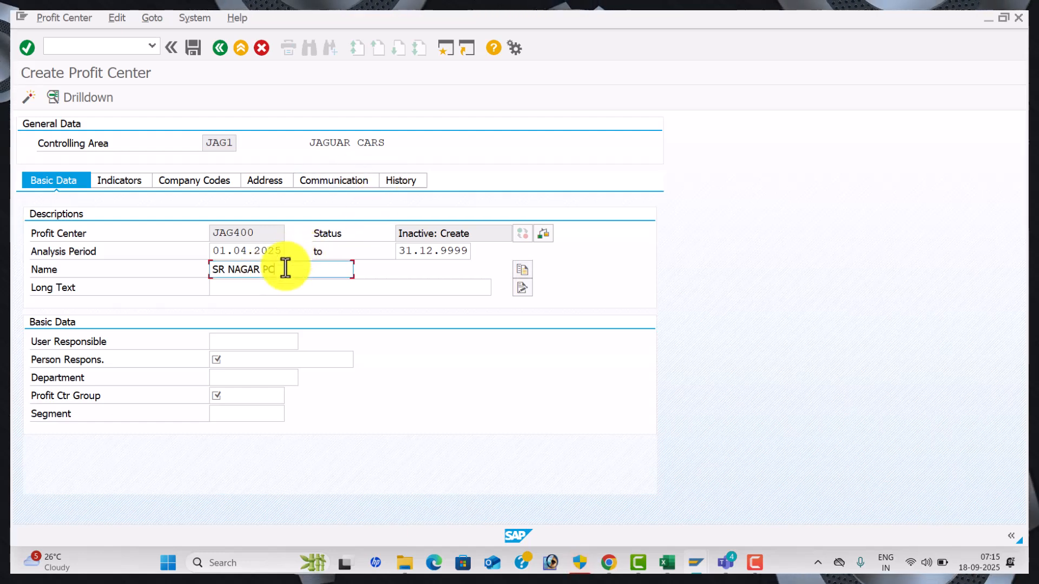
pyautogui.moveTo(285, 268); pyautogui.dragTo(158, 270)
pyautogui.press('BackSpace')
# Set the name of profit center JAG400 to RK NAGAR PC
pyautogui.press('Down')
pyautogui.press('Down')
pyautogui.press('Down')
pyautogui.press('Down')
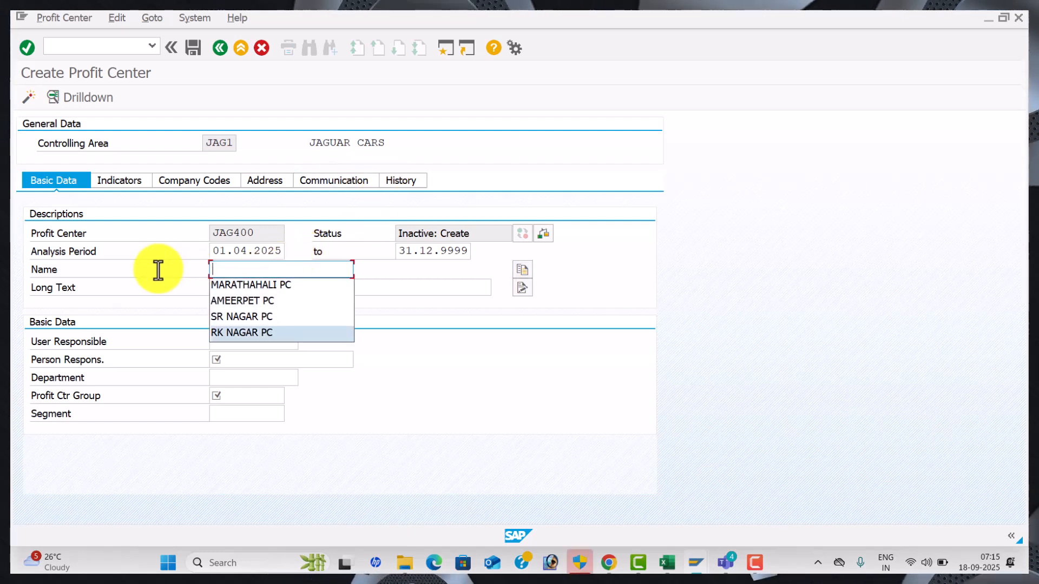
pyautogui.press('Return')
# Set the long text of profit center JAG400 to RK NAGAR PROFIT CENTER
pyautogui.press('Tab')
pyautogui.press('Down')
pyautogui.press('Down')
pyautogui.press('Down')
pyautogui.press('Down')
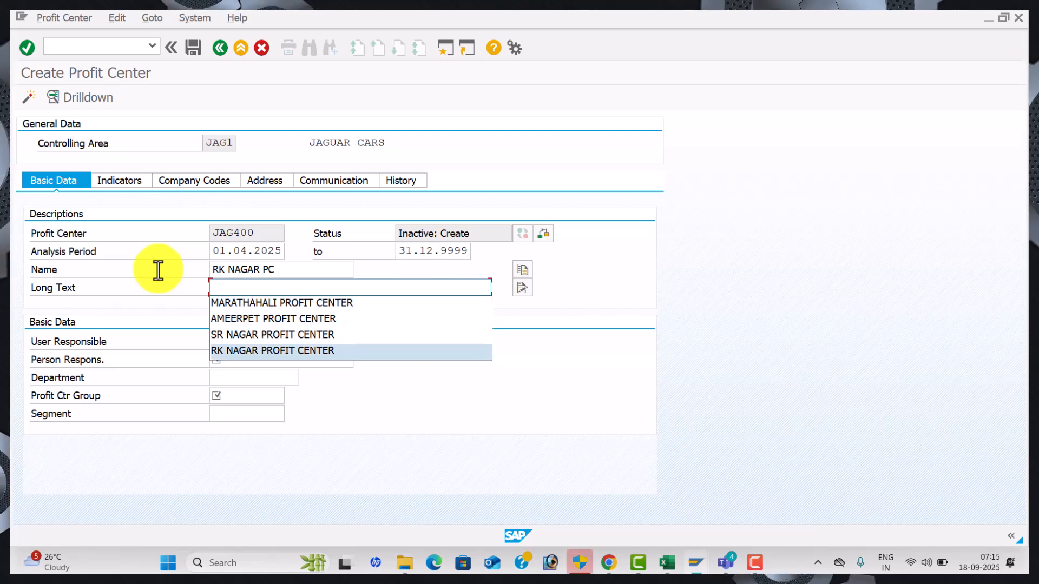
pyautogui.press('Return')
# Fill in the person responsible for profit center JAG400 and set its department to SALES
pyautogui.press('Tab')
pyautogui.press('Down')
pyautogui.press('Down')
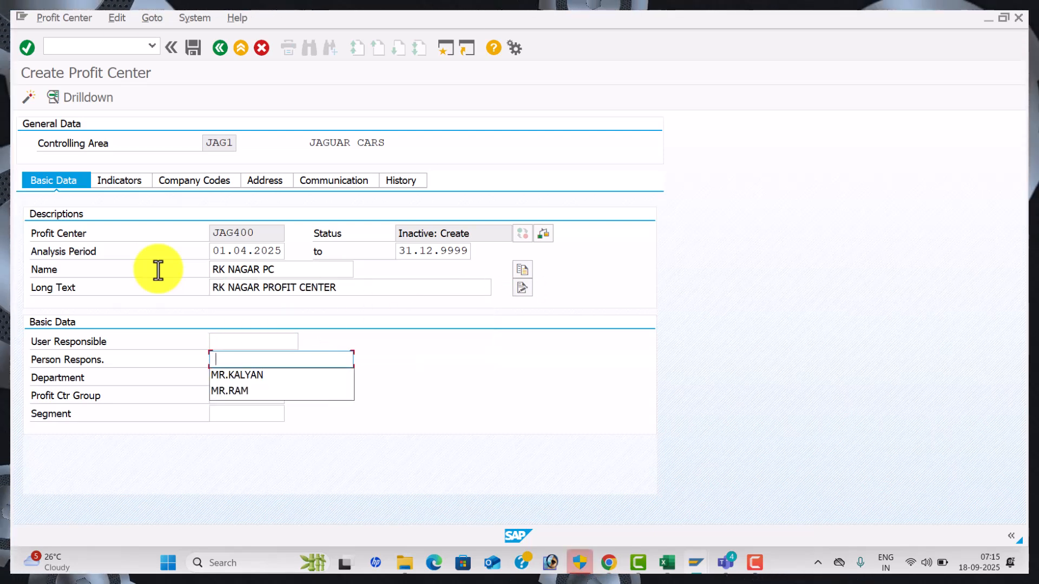
pyautogui.press('Return')
pyautogui.press('Tab')
pyautogui.press('Down')
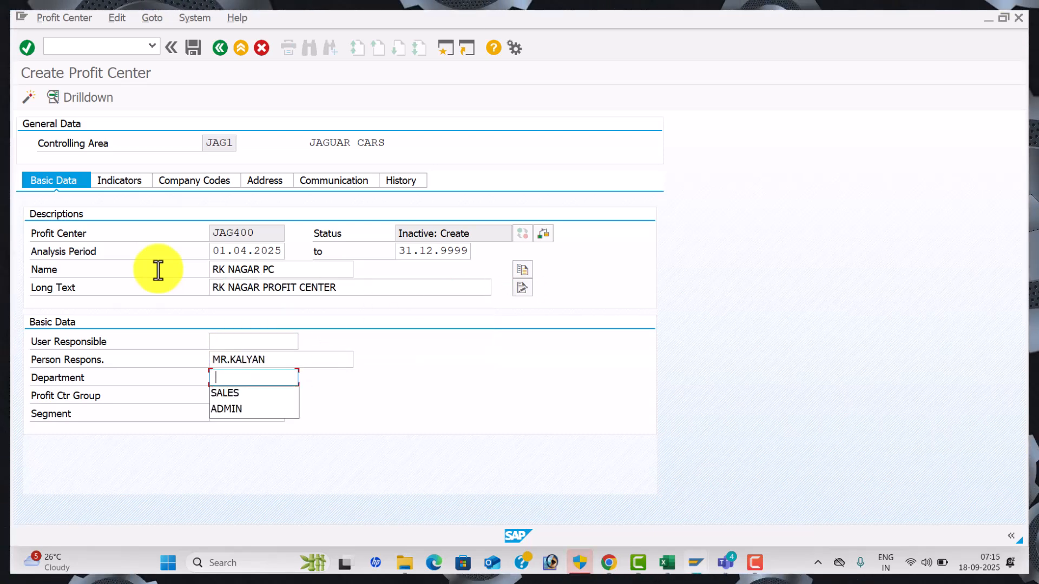
pyautogui.press('Down')
pyautogui.press('Return')
# Assign profit center group JAG1_RK and segment 1234, and activate profit center JAG400
pyautogui.press('Tab')
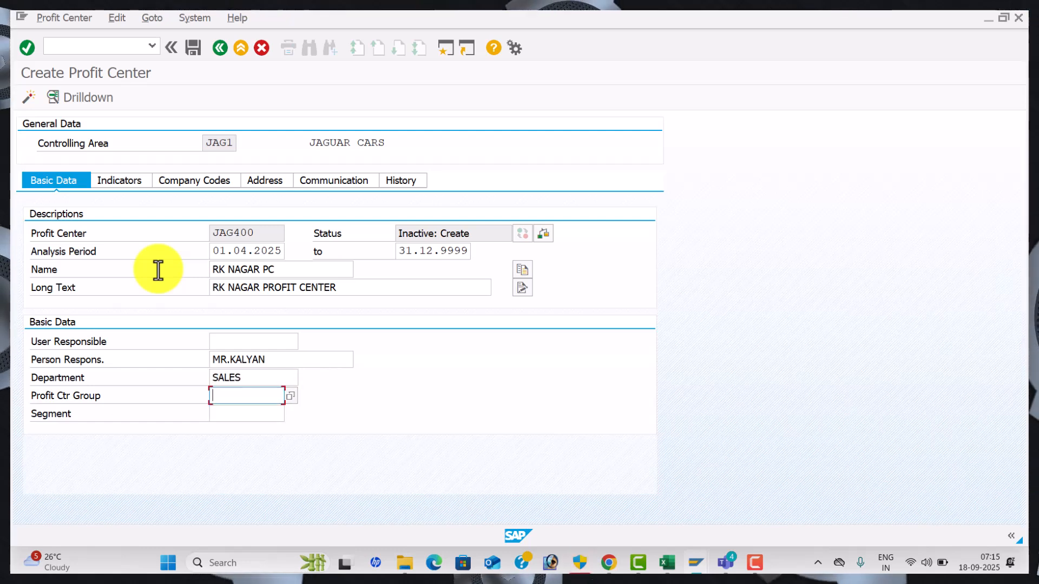
pyautogui.click(290, 397)
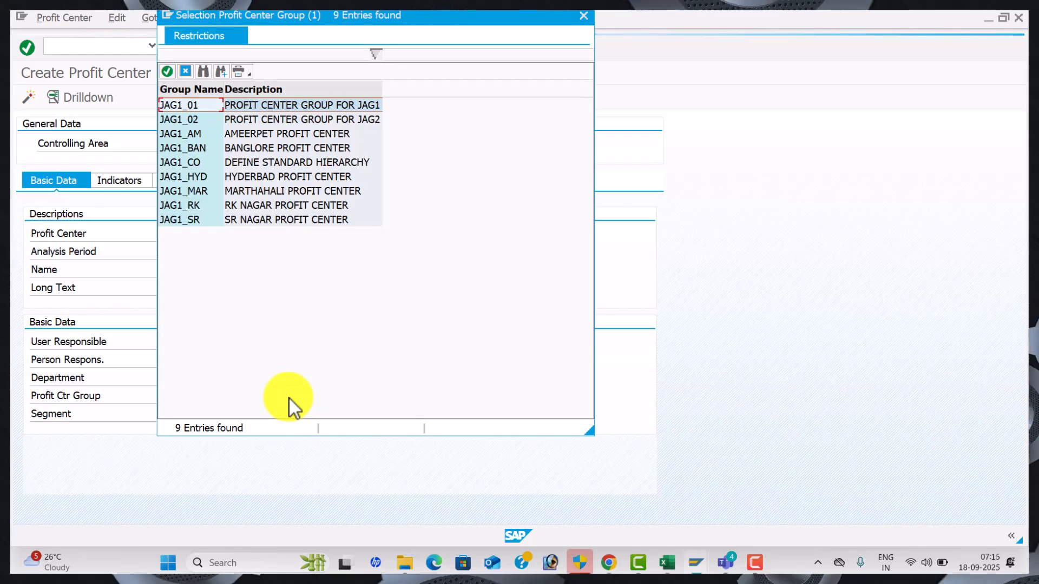
pyautogui.click(288, 210)
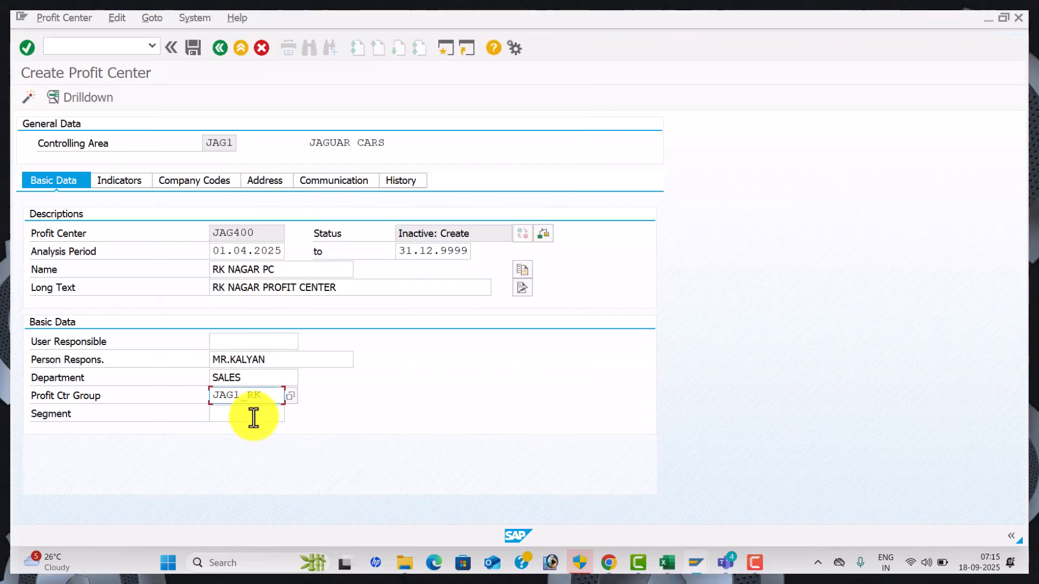
pyautogui.click(264, 415)
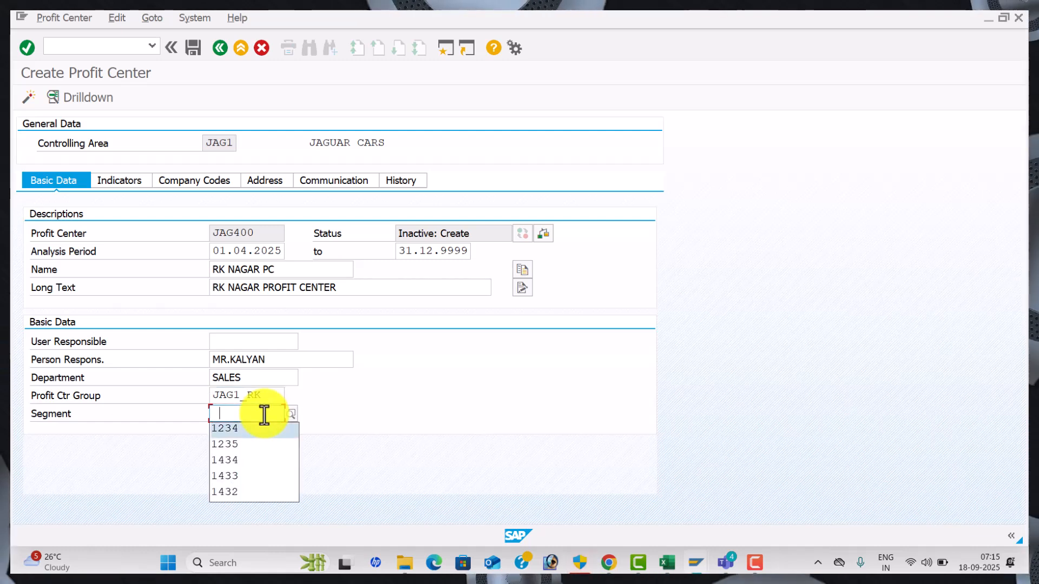
pyautogui.press('Return')
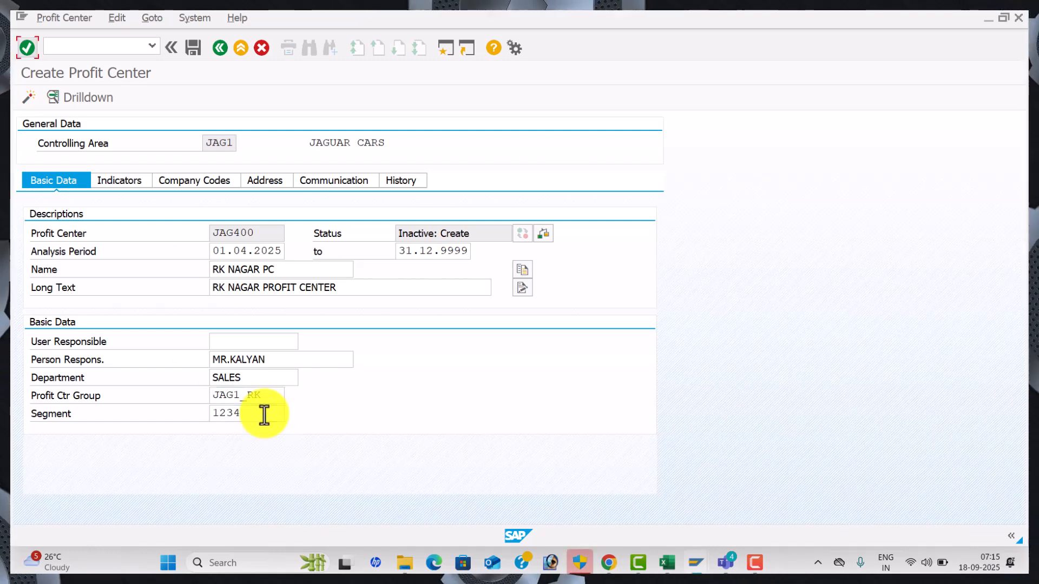
pyautogui.click(29, 96)
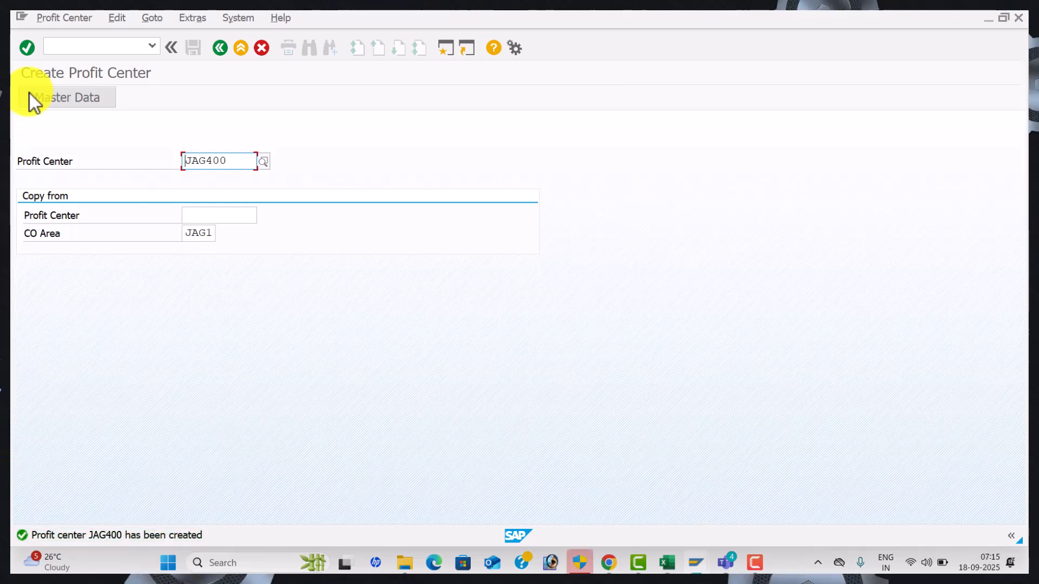
# Switch to the Excel workbook and review the instruction for assigning profit centers to cost centers with KS02
pyautogui.hotkey('alt', 'Tab')
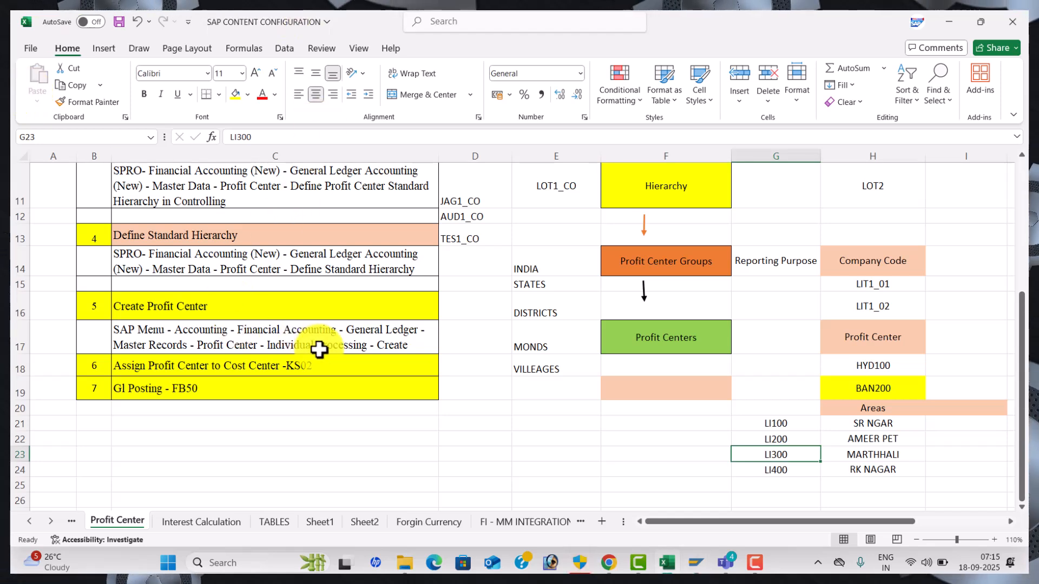
pyautogui.click(335, 361)
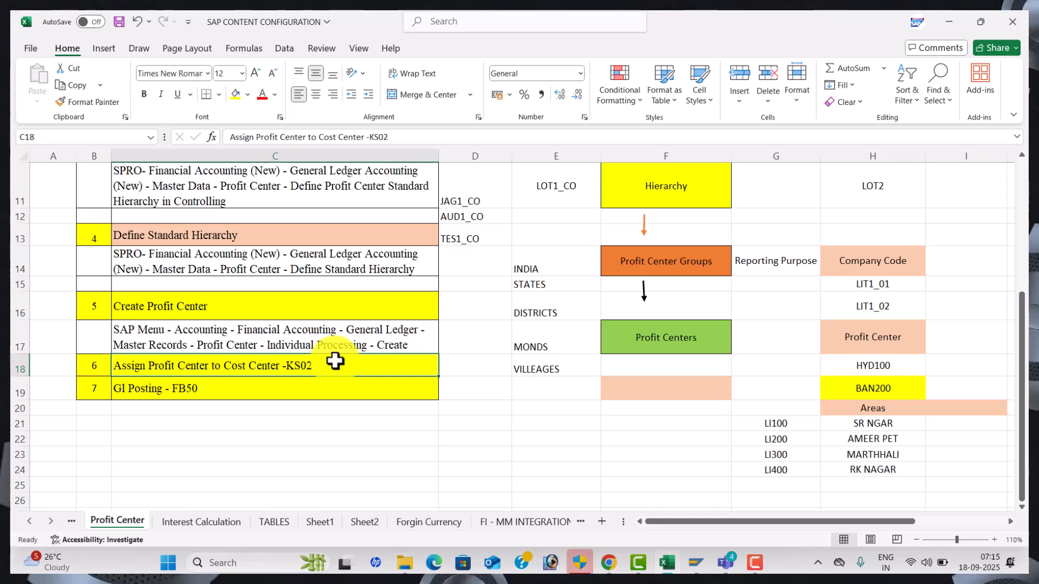
# Switch back to SAP and open cost center 1001 in controlling area JAG1 for change
pyautogui.hotkey('alt', 'Tab')
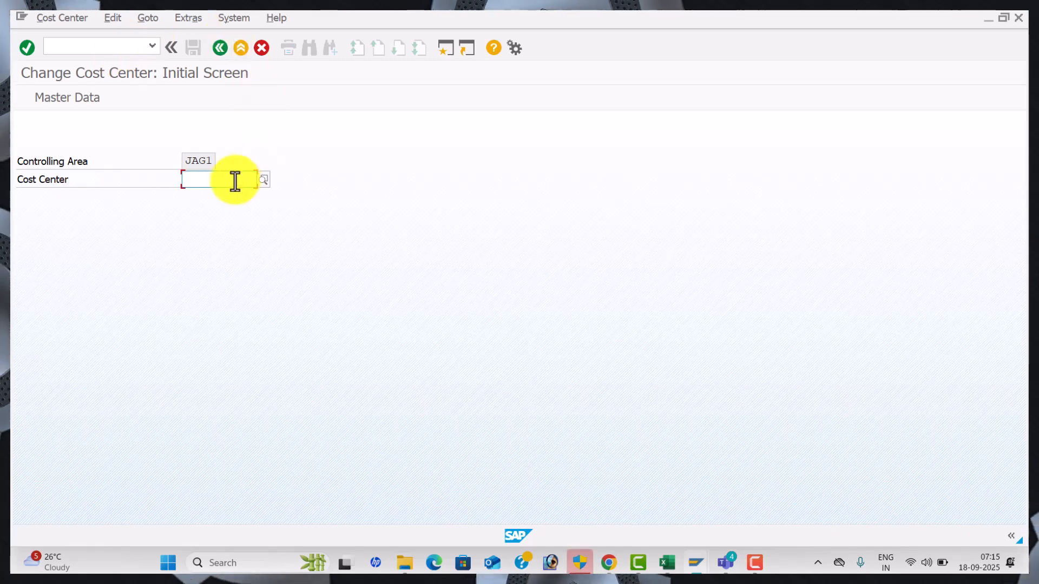
pyautogui.click(218, 241)
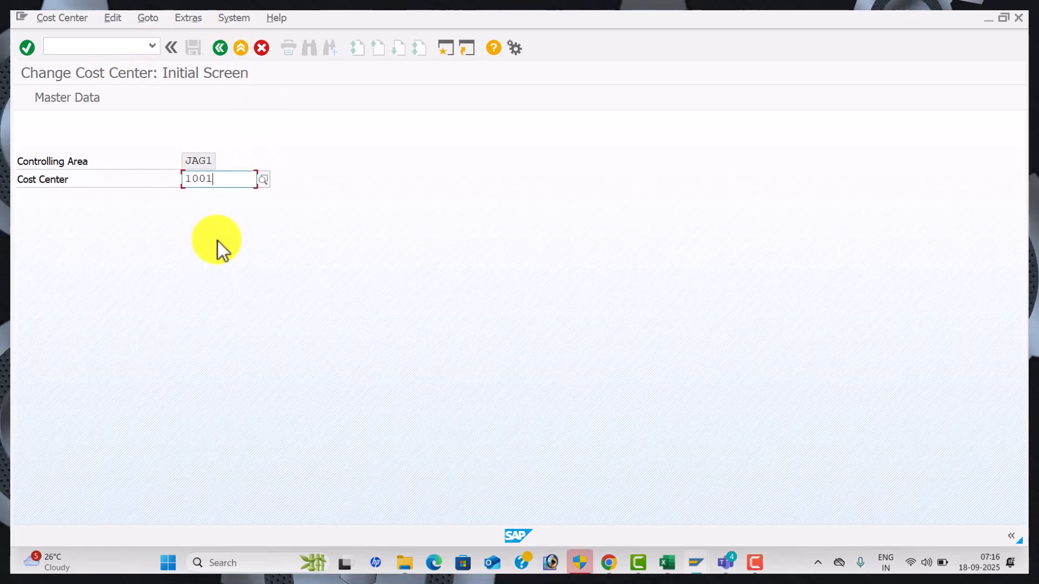
pyautogui.press('Return')
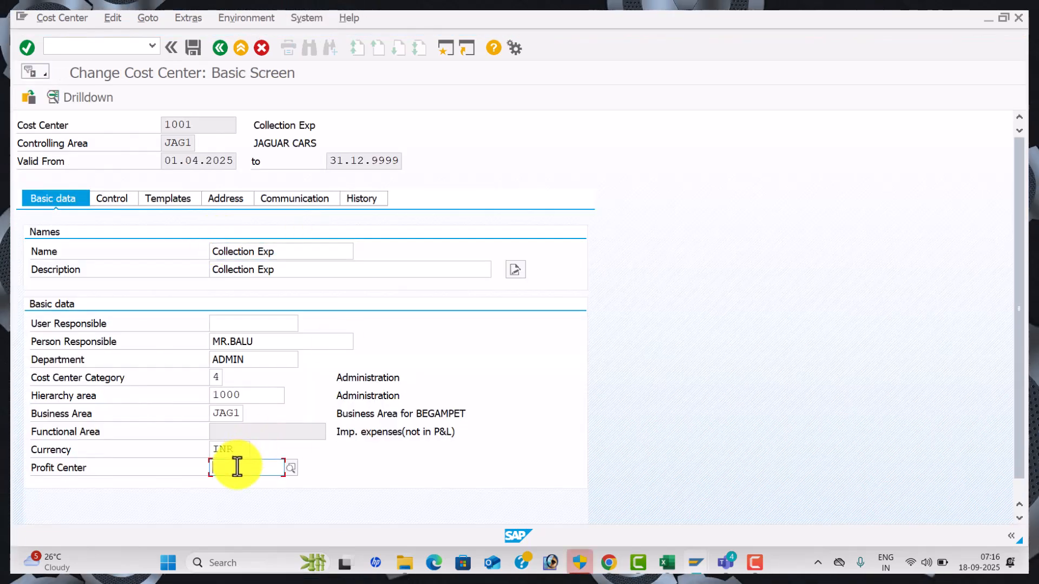
# Assign the SR NAGAR profit center JAG100 to cost center 1001 and save the change
pyautogui.press('F4')
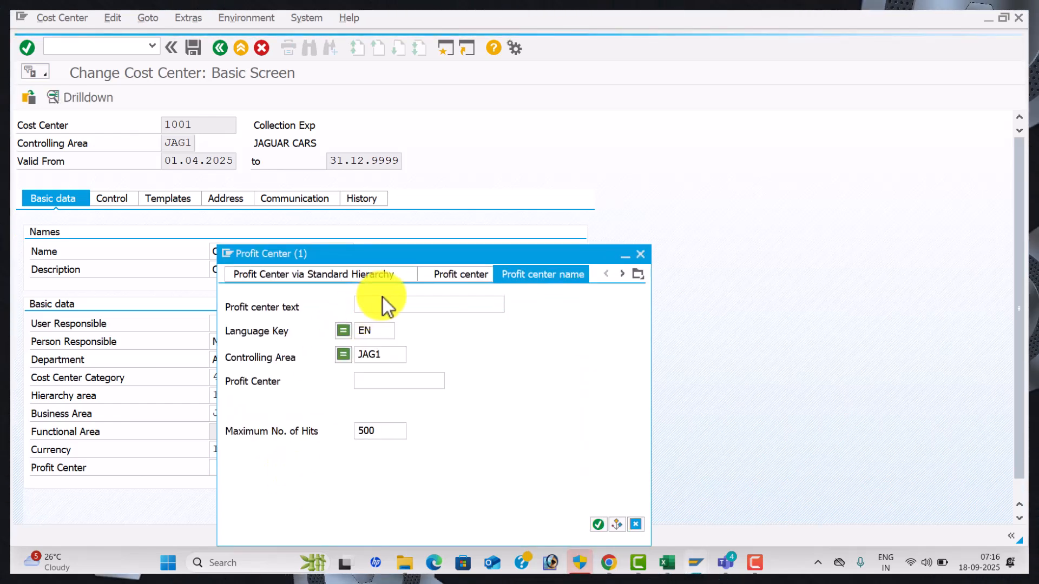
pyautogui.press('Return')
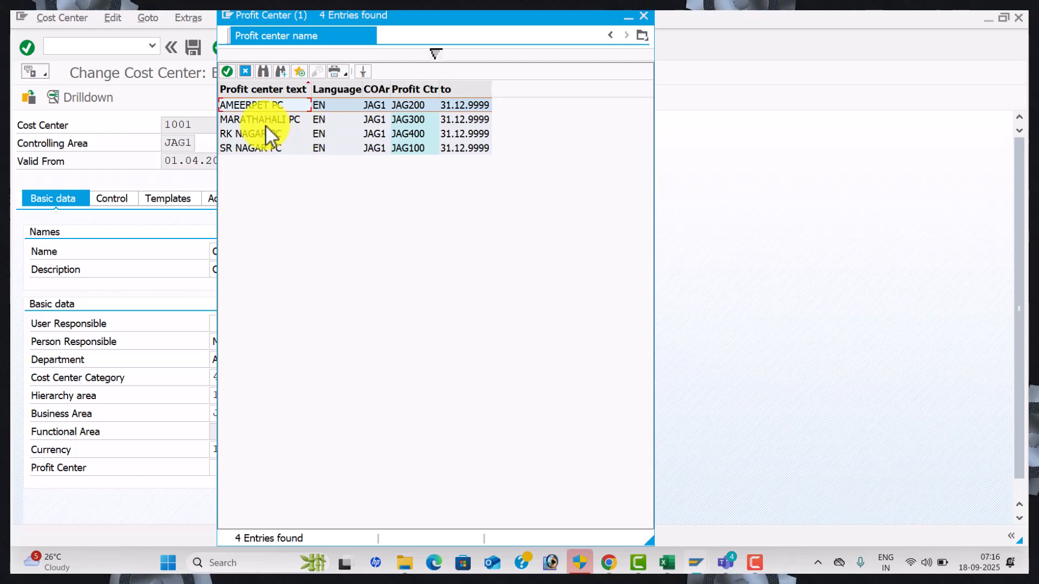
pyautogui.doubleClick(285, 152)
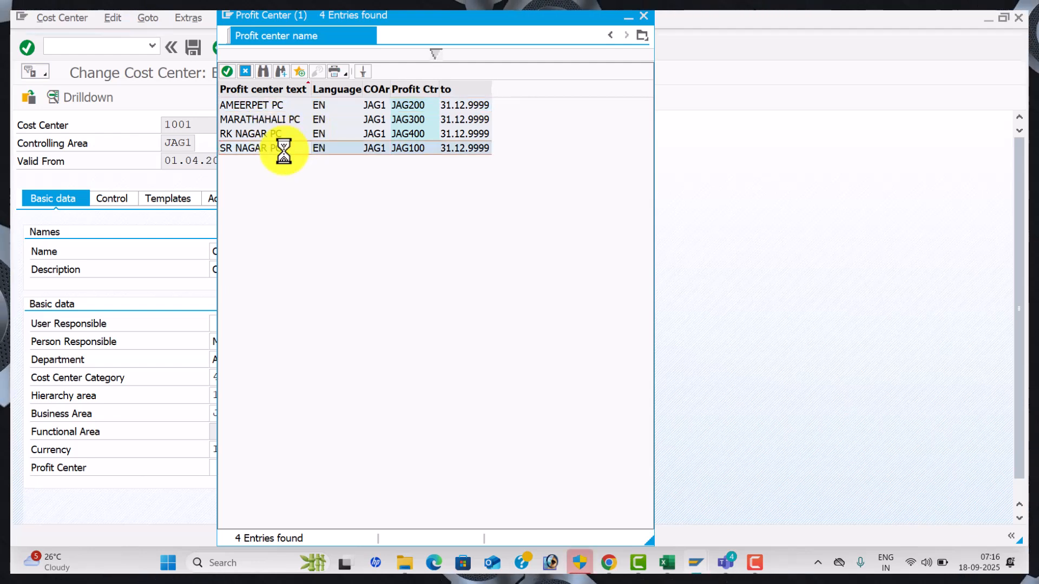
pyautogui.click(194, 49)
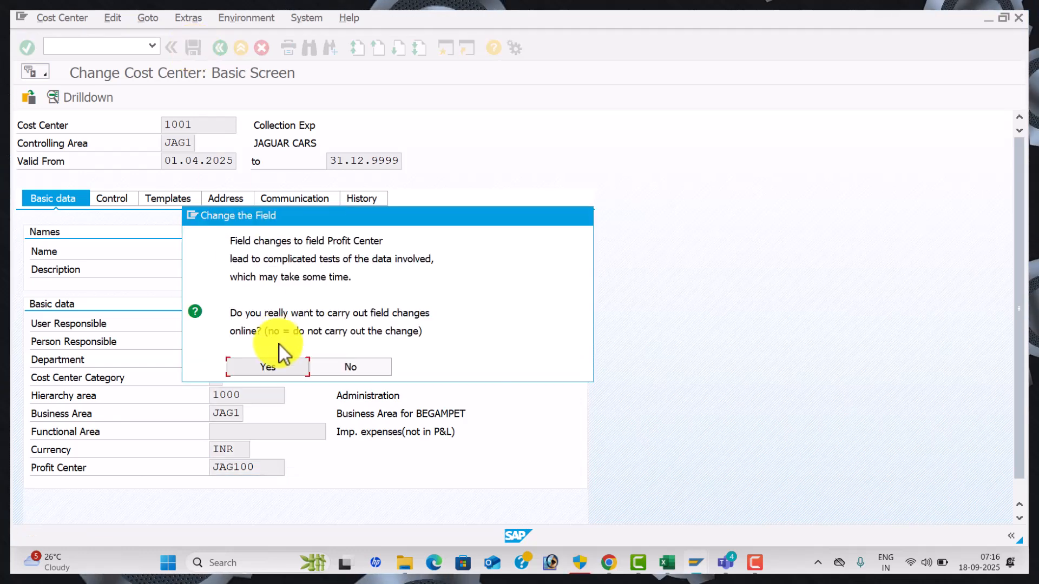
pyautogui.click(287, 366)
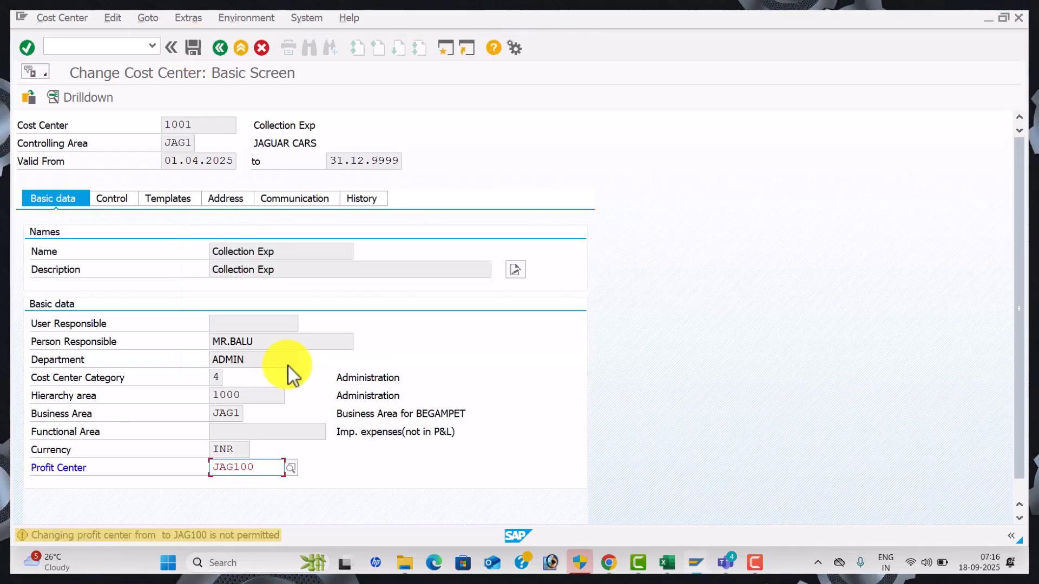
pyautogui.press('Return')
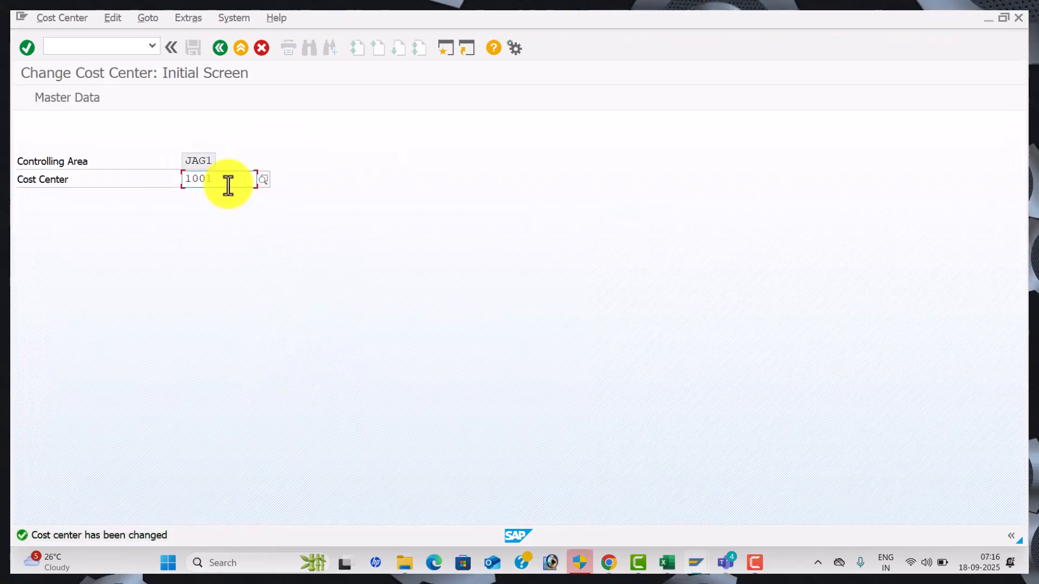
# Replace the cost center number with 1002 and open its master data for change
pyautogui.moveTo(223, 179); pyautogui.dragTo(139, 158)
pyautogui.press('BackSpace')
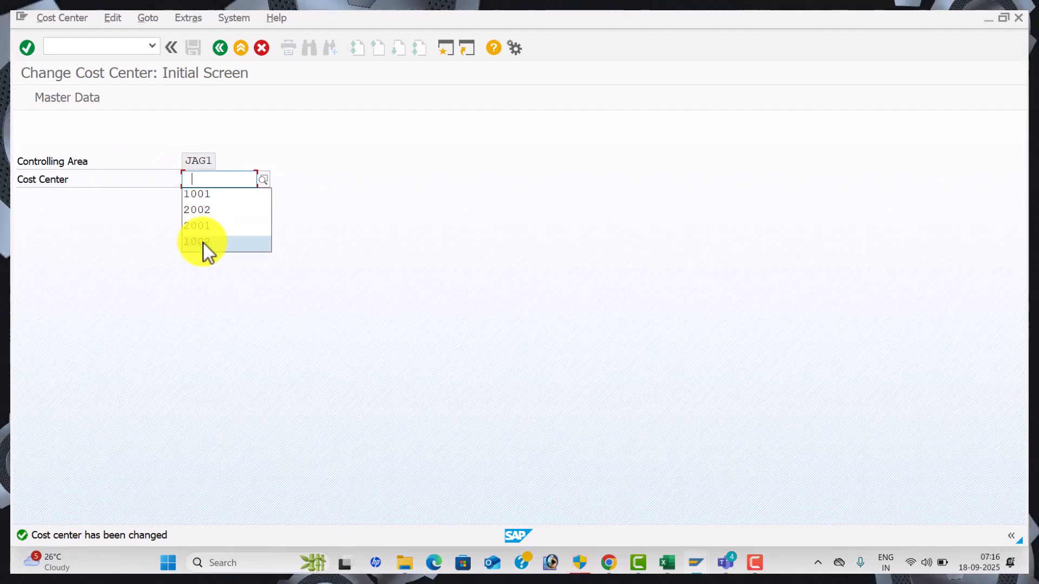
pyautogui.click(203, 243)
pyautogui.click(73, 104)
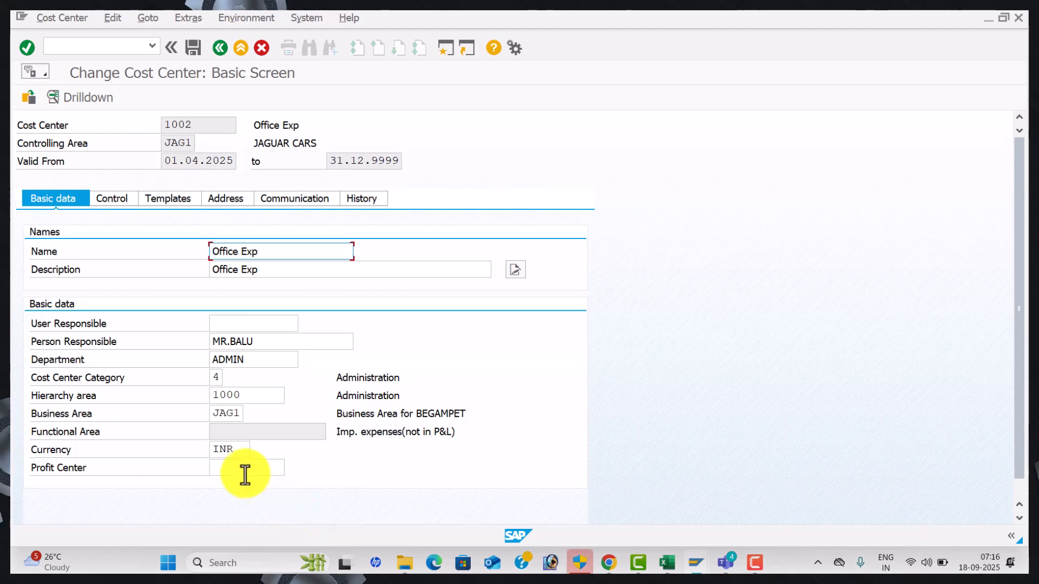
# Assign the AMEERPET profit center JAG200 to cost center 1002 and save the change
pyautogui.press('Return')
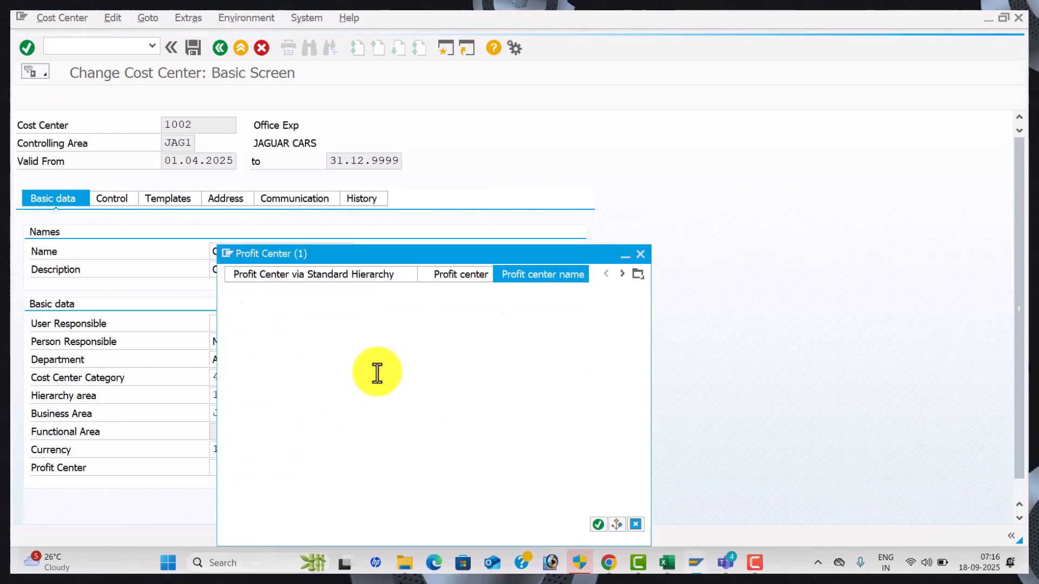
pyautogui.press('Return')
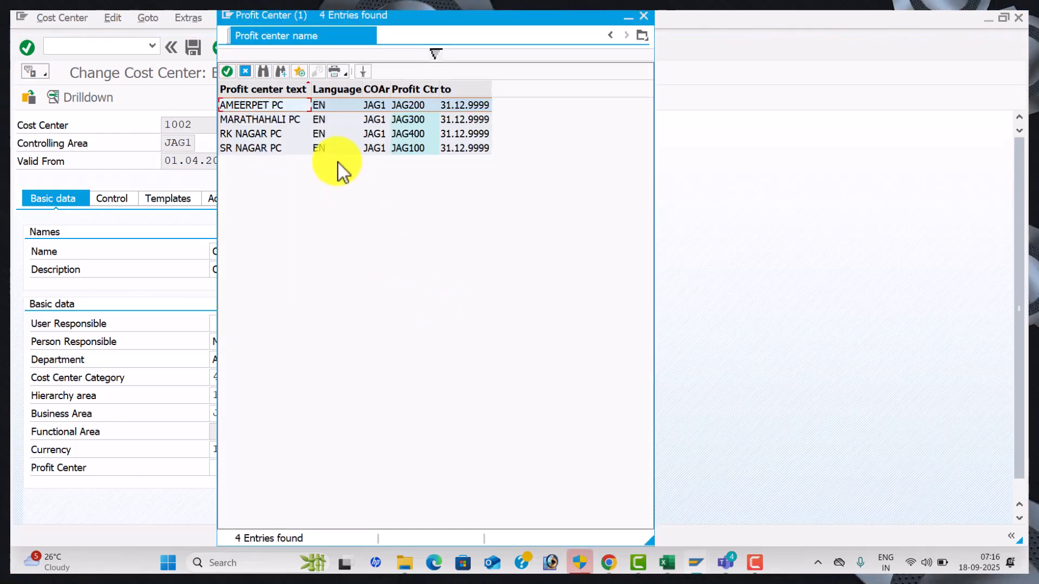
pyautogui.doubleClick(280, 108)
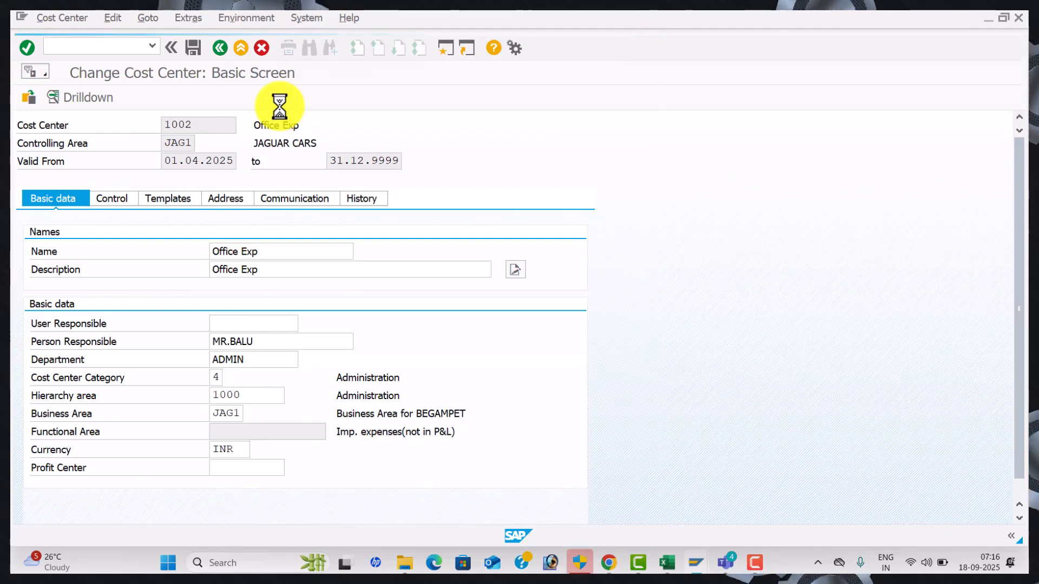
pyautogui.click(196, 51)
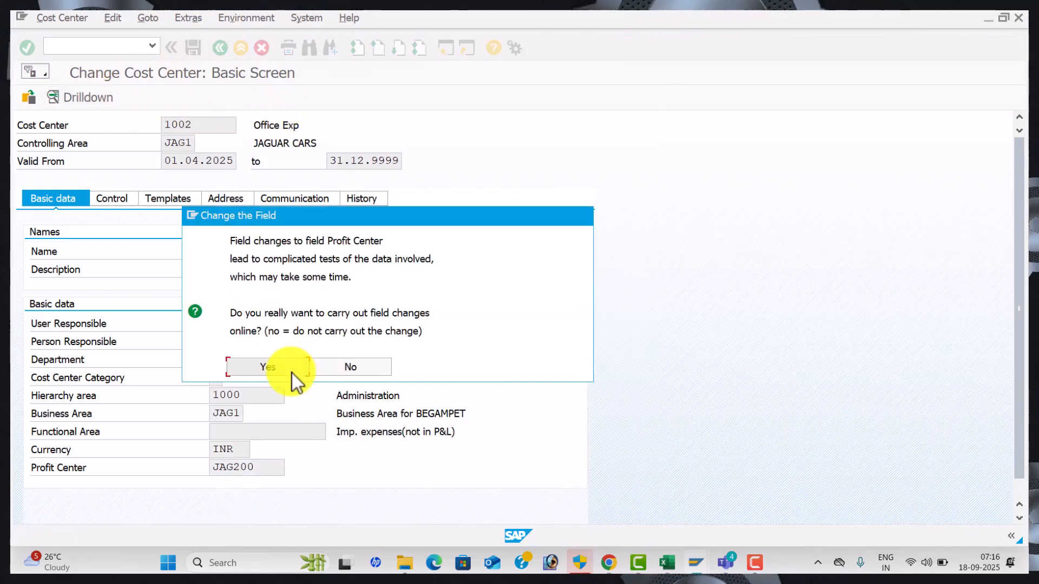
pyautogui.click(292, 373)
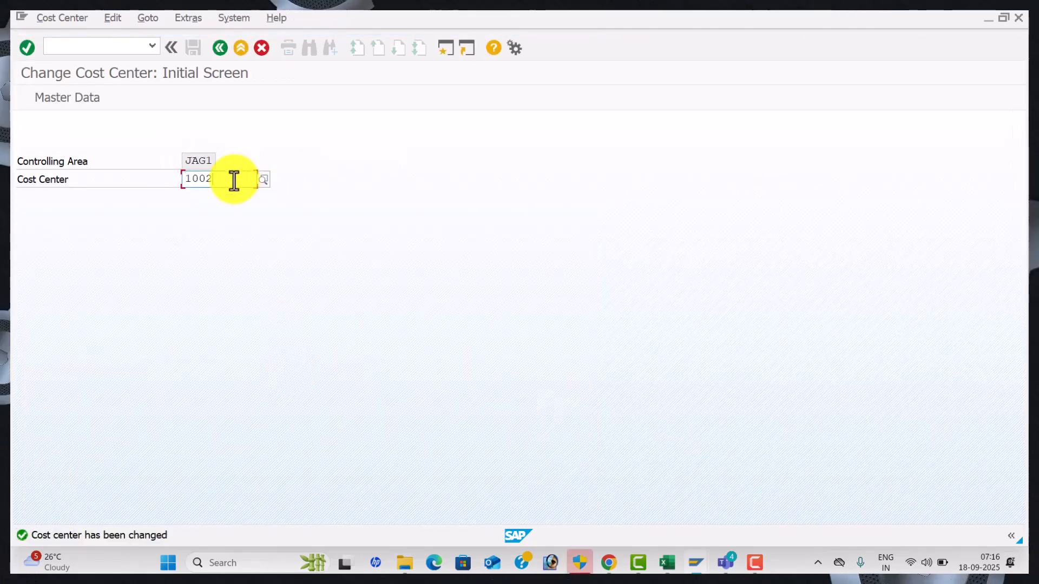
# Replace the cost center number with 2001 and open its master data for change
pyautogui.moveTo(234, 180); pyautogui.dragTo(135, 170)
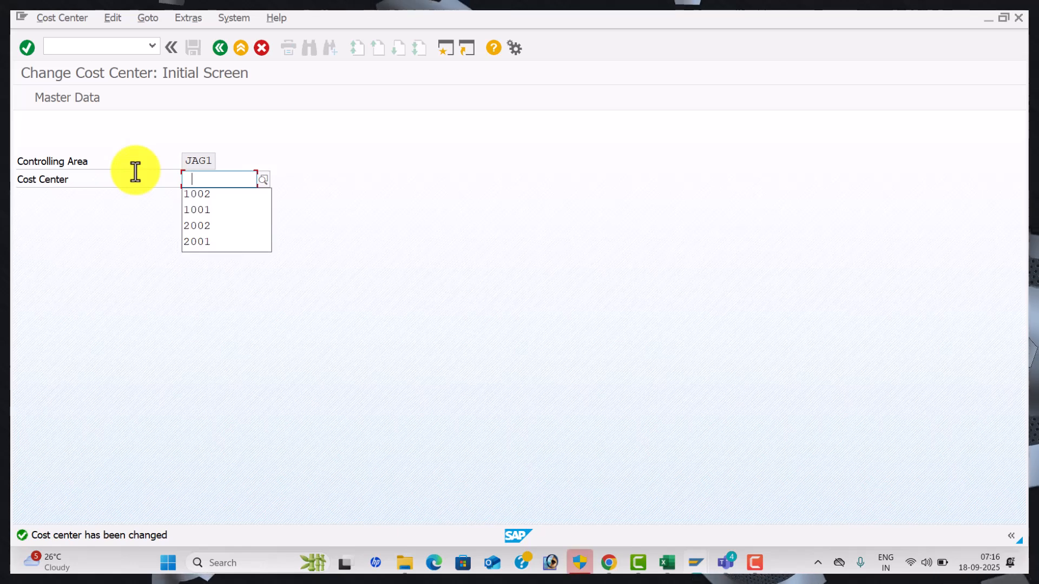
pyautogui.click(219, 241)
pyautogui.click(68, 98)
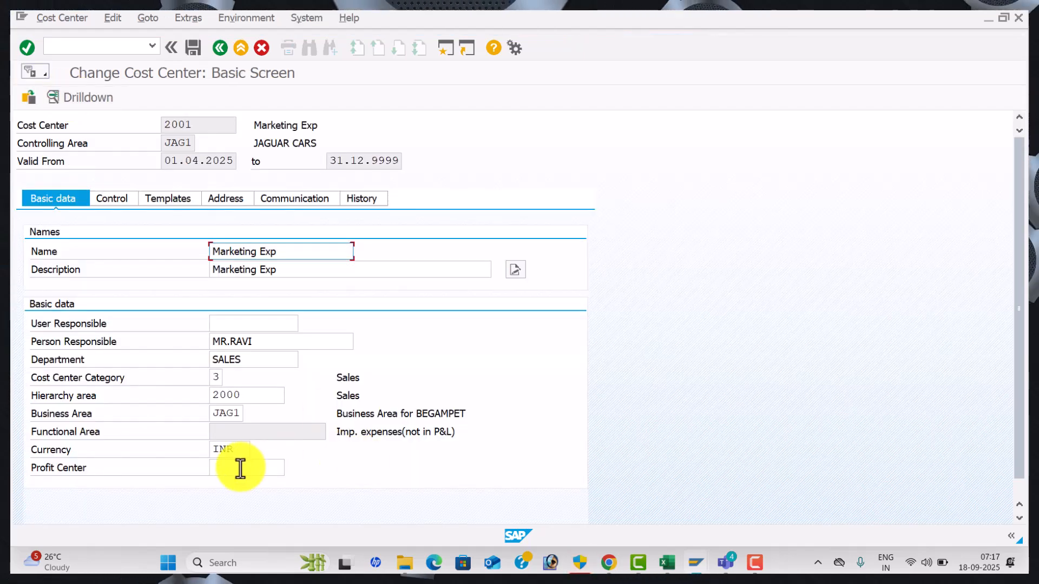
# Assign the MARATHAHALI profit center JAG300 to cost center 2001 and save the change
pyautogui.click(240, 469)
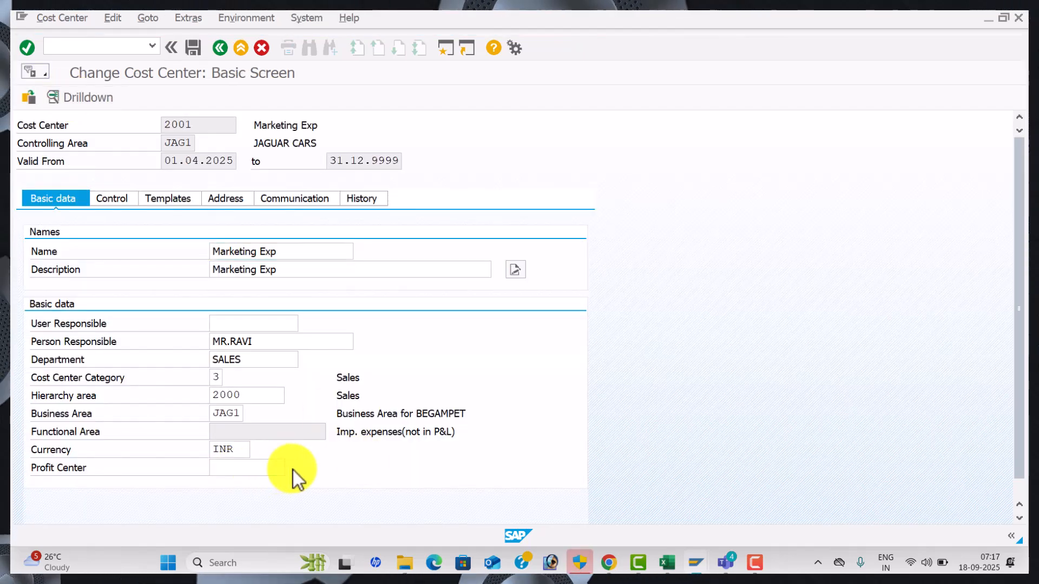
pyautogui.press('F4')
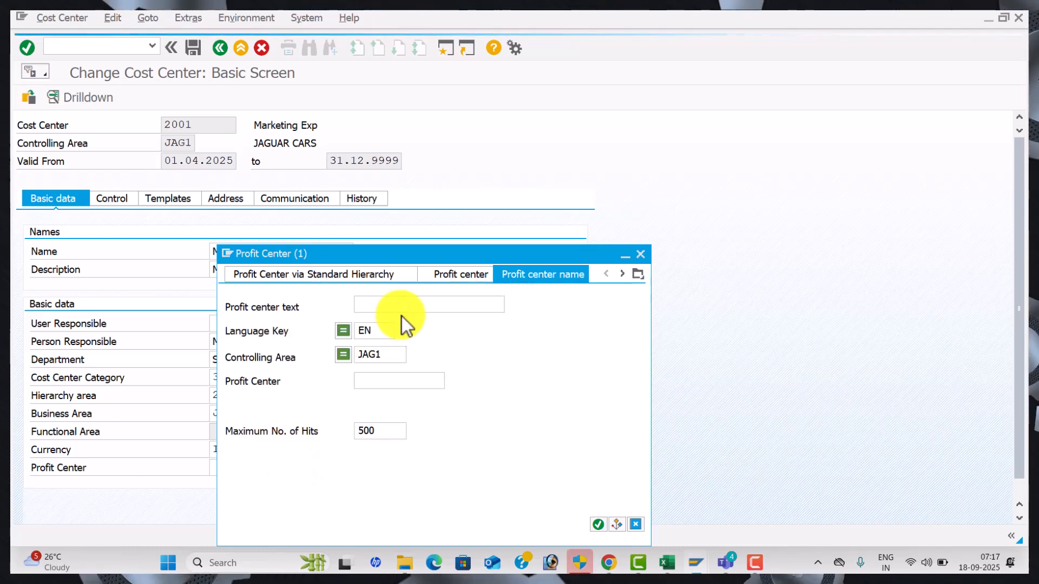
pyautogui.press('Return')
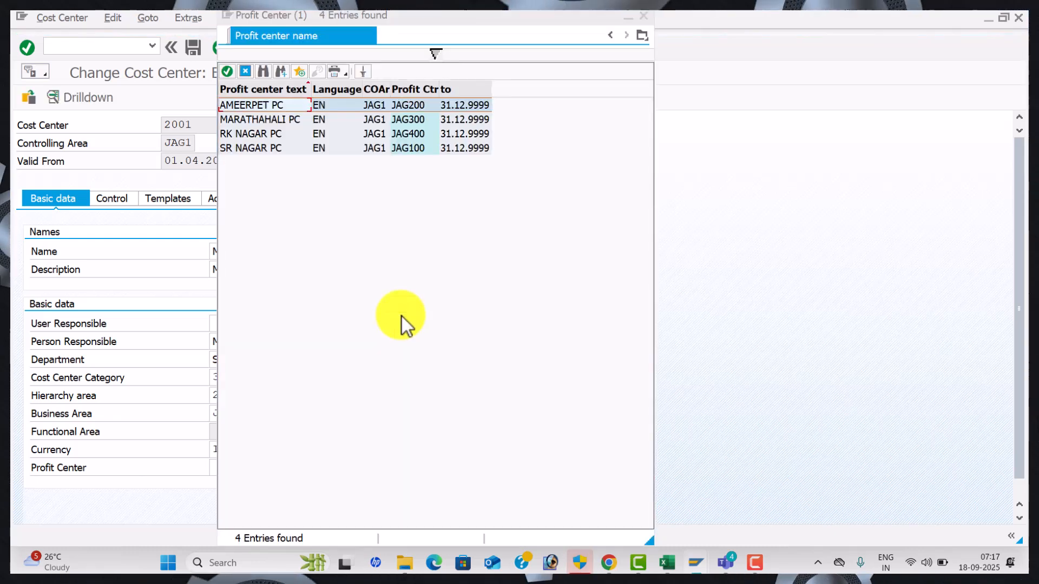
pyautogui.doubleClick(299, 120)
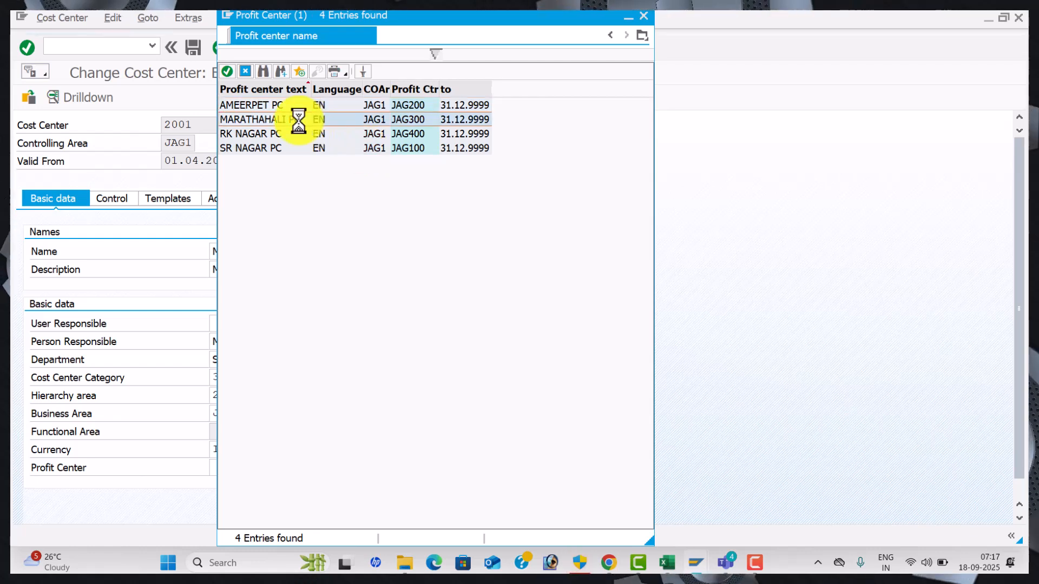
pyautogui.click(196, 47)
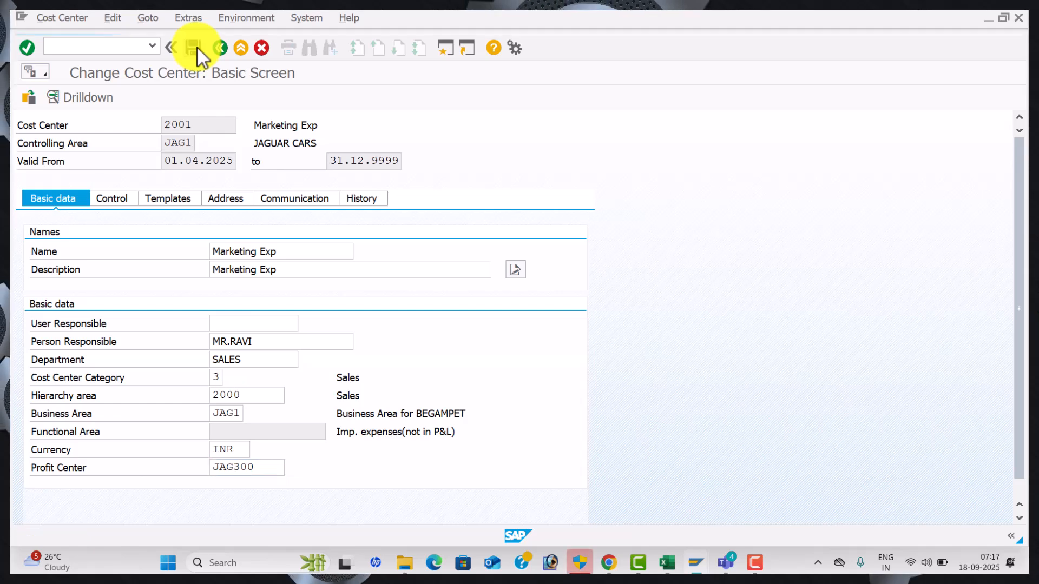
pyautogui.click(281, 372)
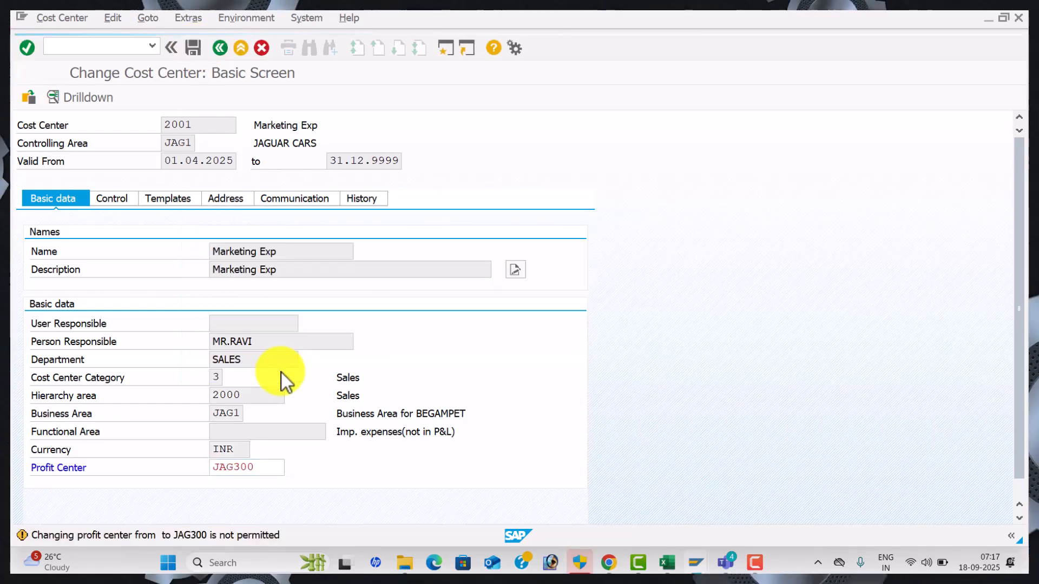
pyautogui.press('Return')
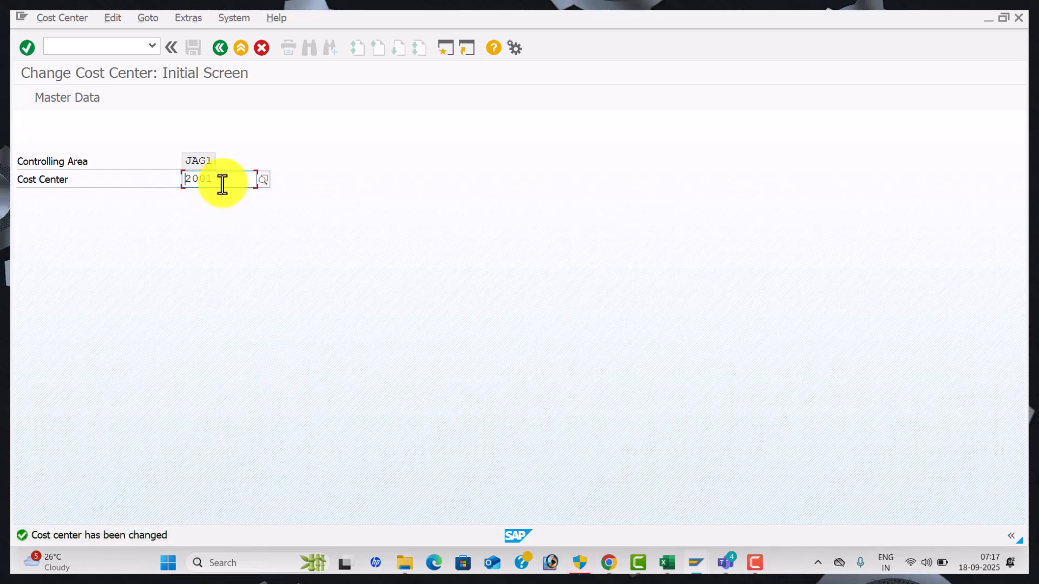
# Replace the cost center number with 2002 and open its master data for change
pyautogui.moveTo(222, 184); pyautogui.dragTo(171, 172)
pyautogui.press('Down')
pyautogui.press('Down')
pyautogui.press('Down')
pyautogui.press('Down')
pyautogui.press('Return')
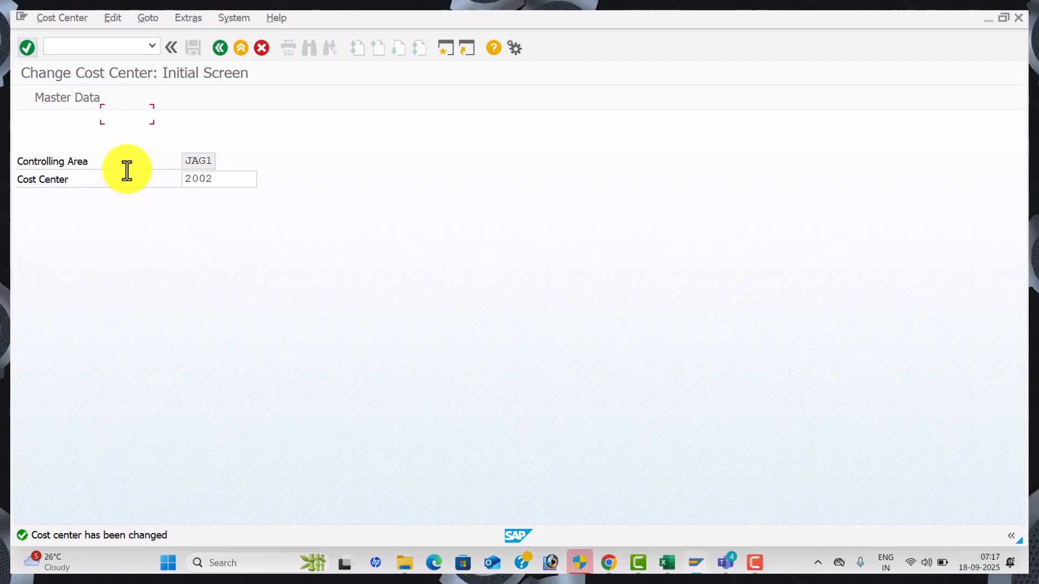
pyautogui.click(84, 104)
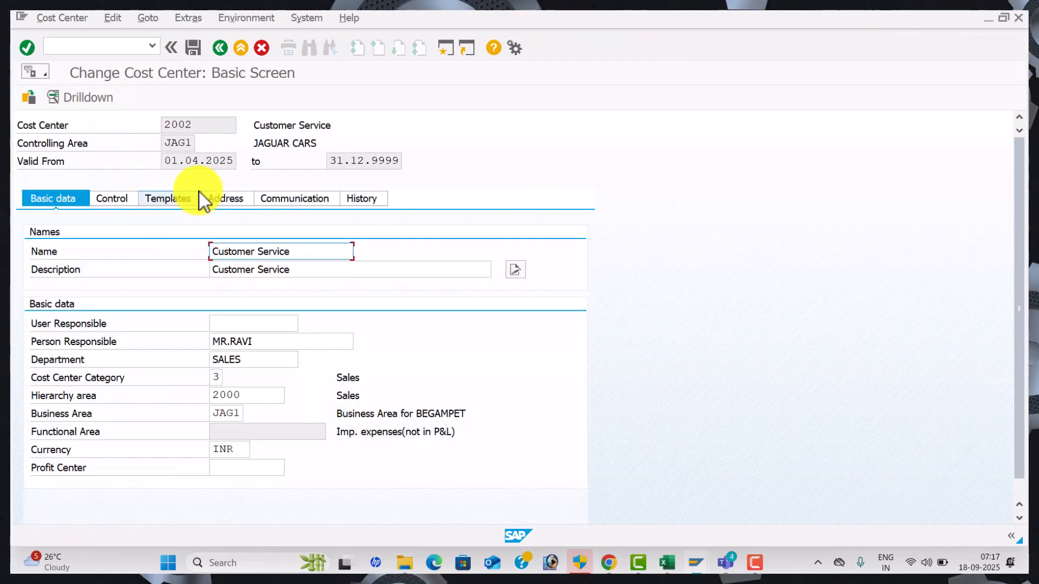
# Assign the RK NAGAR profit center JAG400 to cost center 2002 and save the change
pyautogui.click(261, 467)
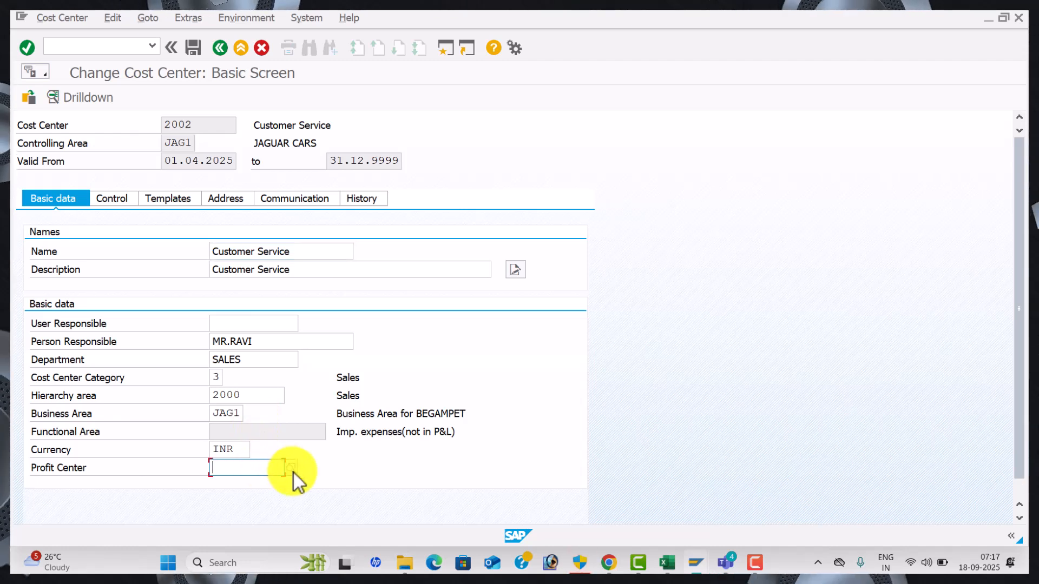
pyautogui.click(293, 471)
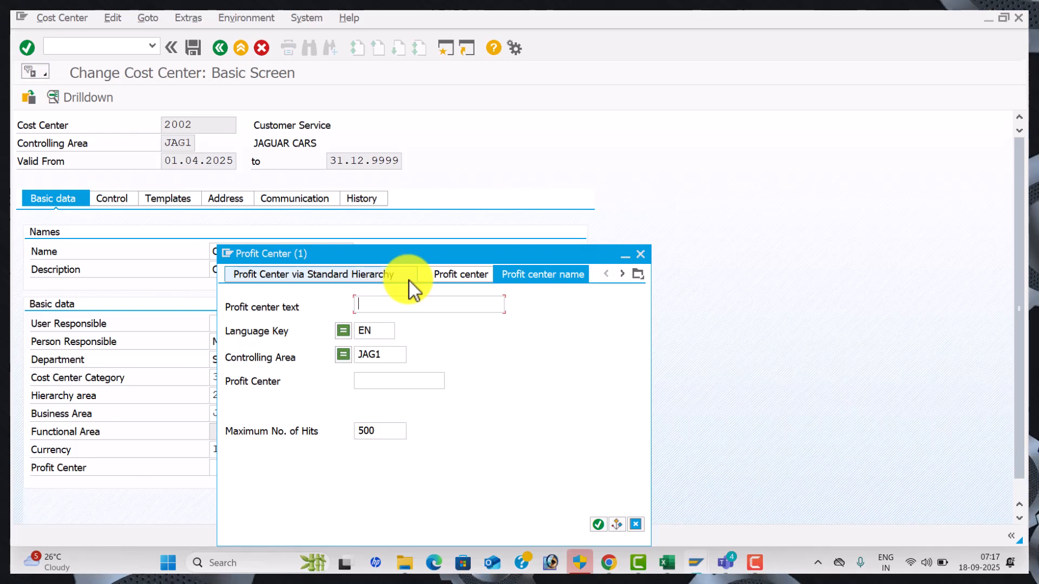
pyautogui.press('Return')
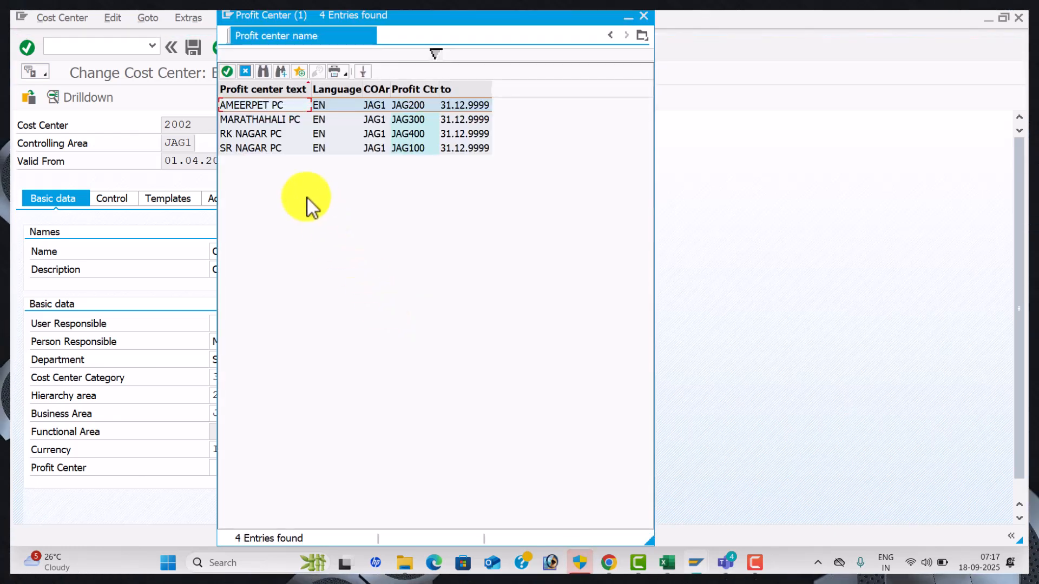
pyautogui.doubleClick(265, 133)
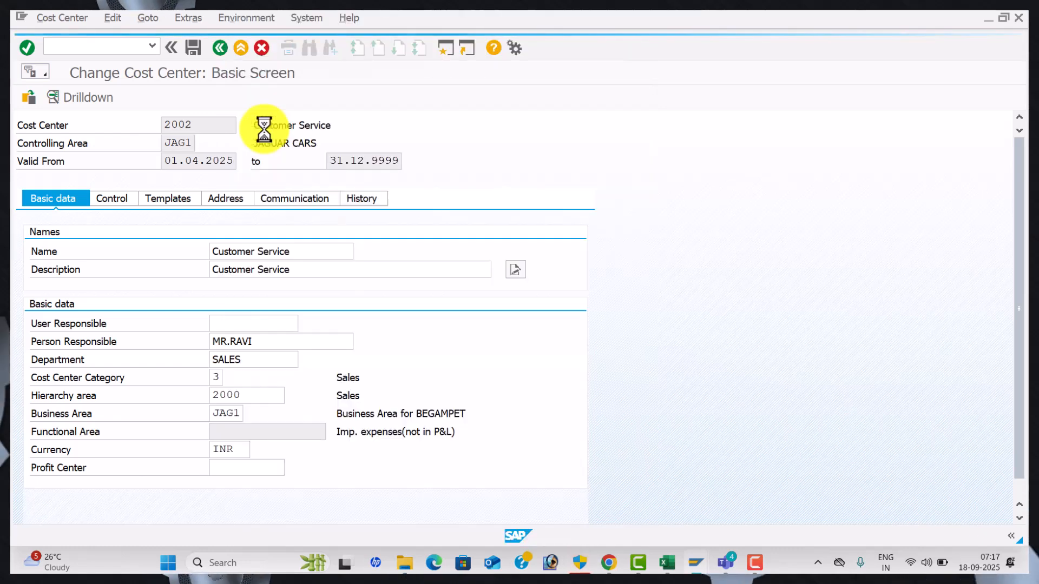
pyautogui.click(192, 48)
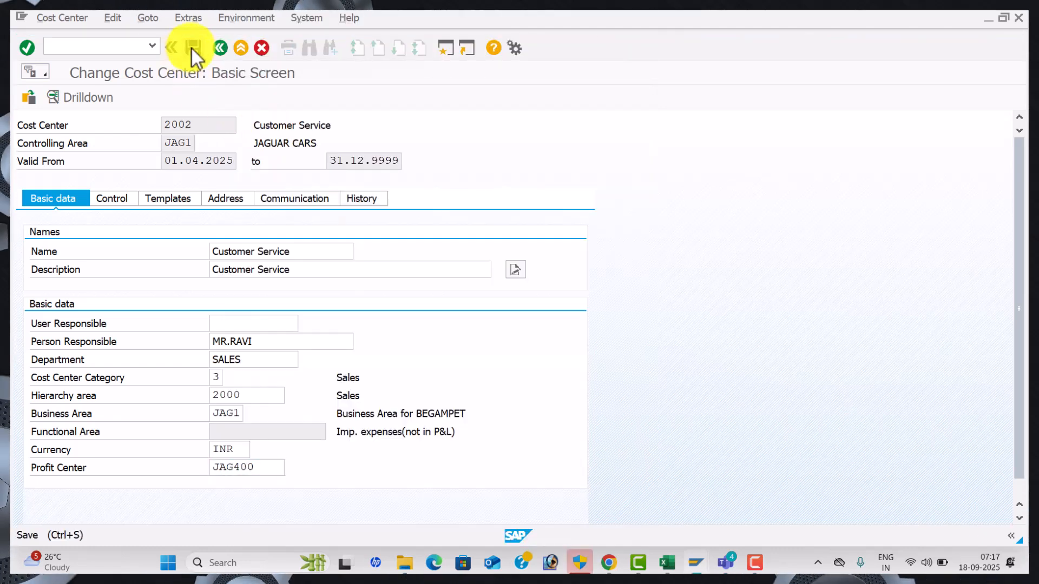
pyautogui.click(270, 362)
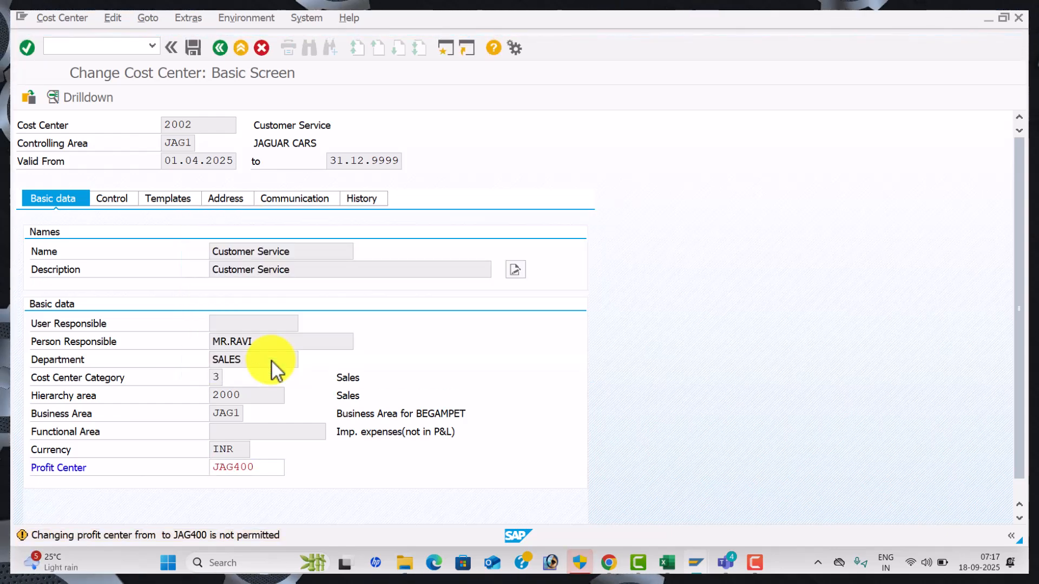
pyautogui.press('Return')
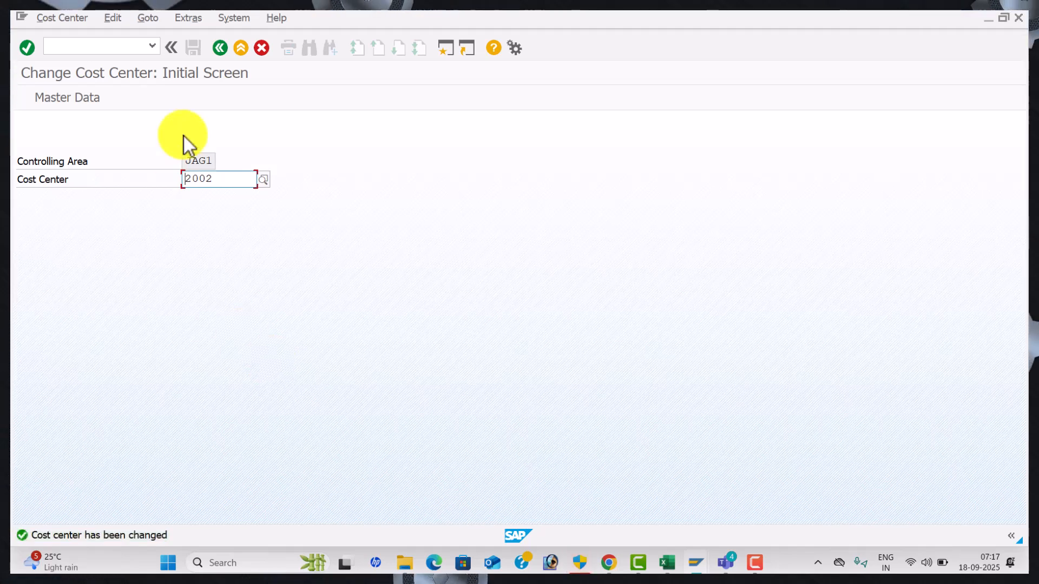
# Open the table view that assigns users to tolerance groups and position the list at user FIUSER42
pyautogui.click(96, 43)
pyautogui.write('/')
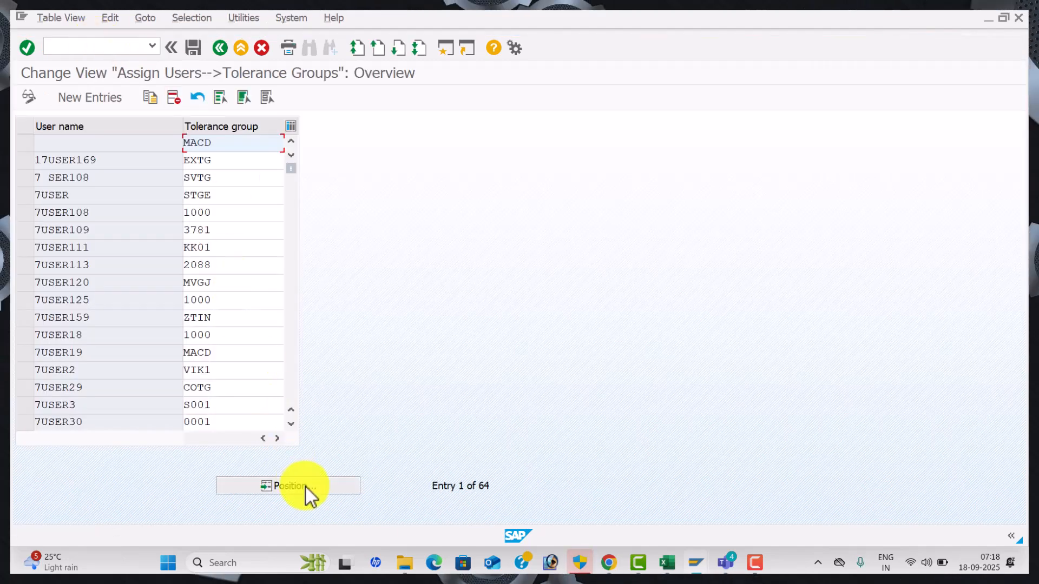
pyautogui.click(306, 488)
pyautogui.press('Down')
pyautogui.press('Down')
pyautogui.press('Return')
pyautogui.press('Return')
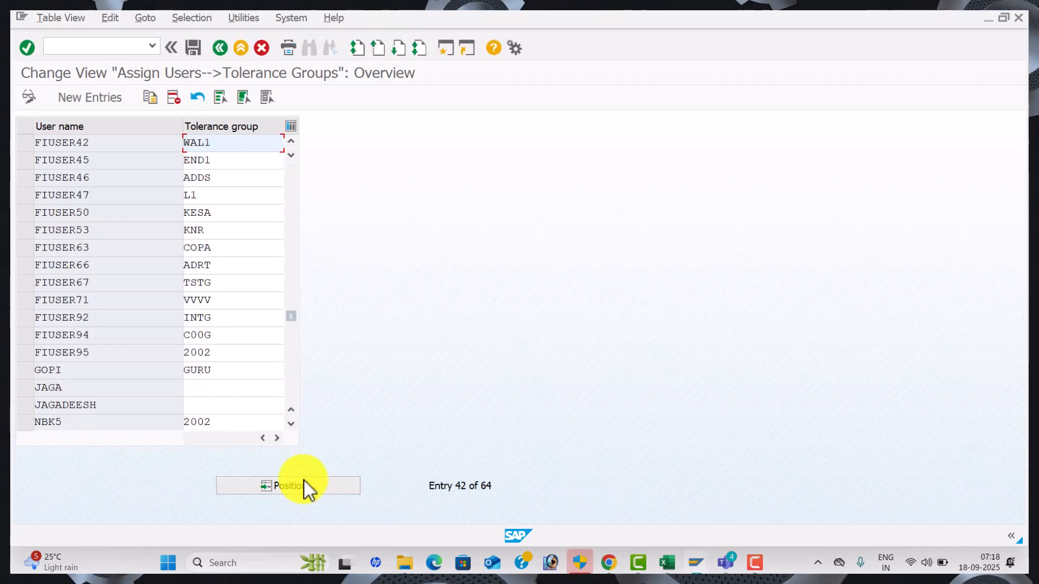
# Set the tolerance group of FIUSER42 to JAG1 and save it under the profit center configuration customizing request
pyautogui.moveTo(232, 142); pyautogui.dragTo(128, 132)
pyautogui.press('BackSpace')
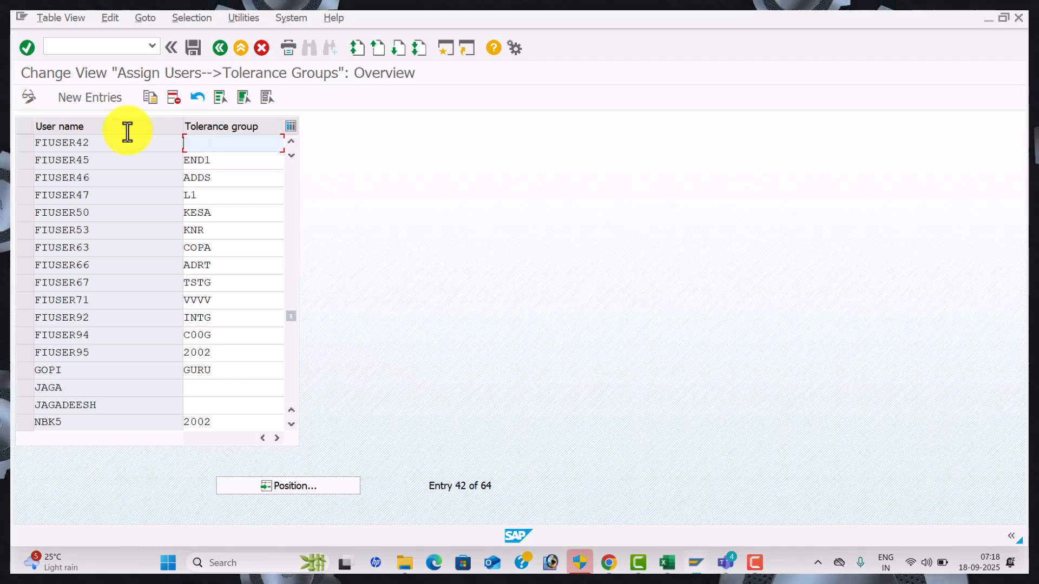
pyautogui.write('JAG1')
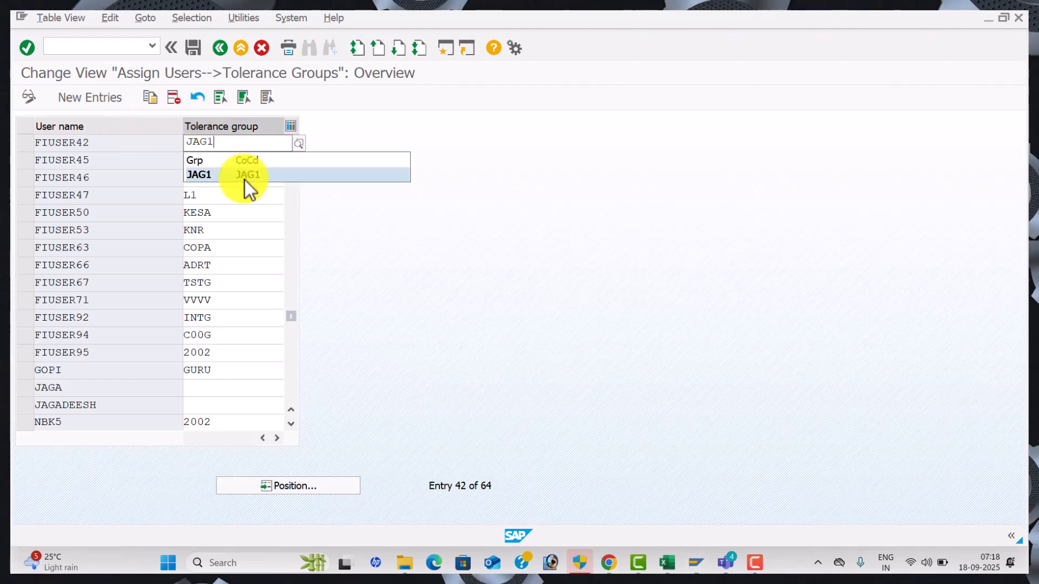
pyautogui.click(245, 178)
pyautogui.click(196, 48)
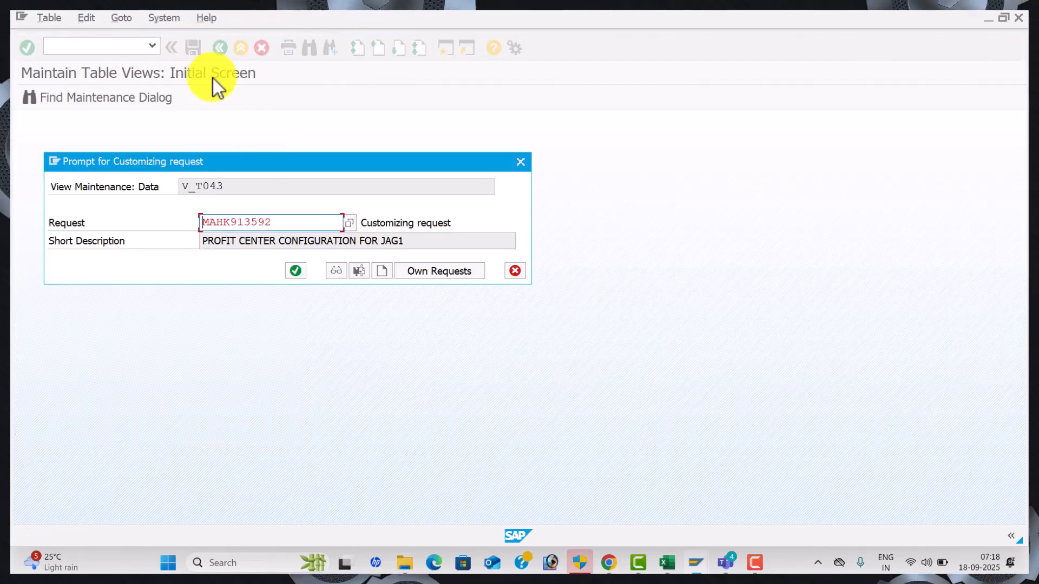
pyautogui.click(299, 273)
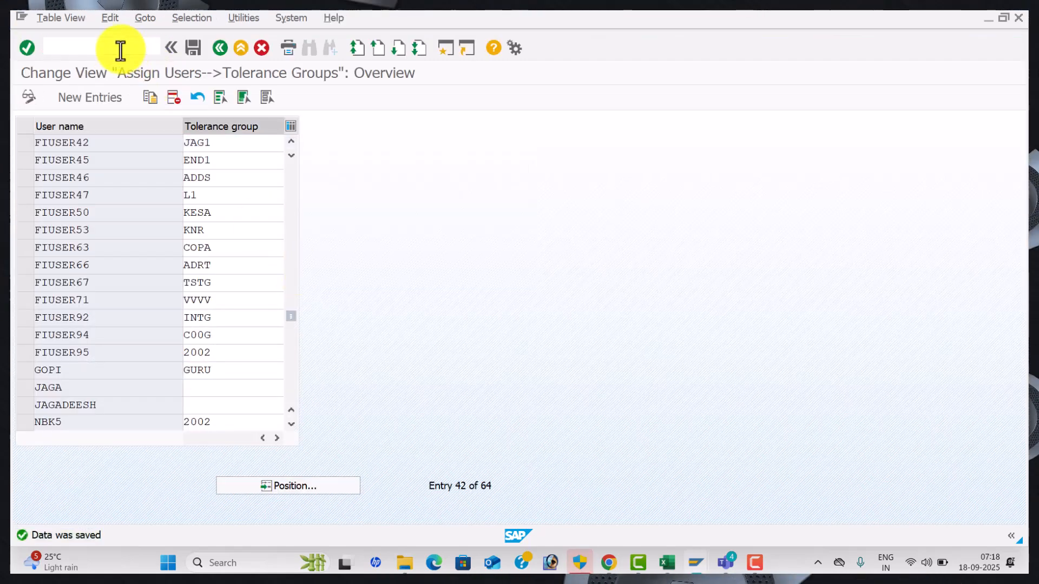
# Select the GL Posting - FB50 entry in the Excel workbook, and switch back to SAP to start transaction FB50
pyautogui.hotkey('alt', 'Tab')
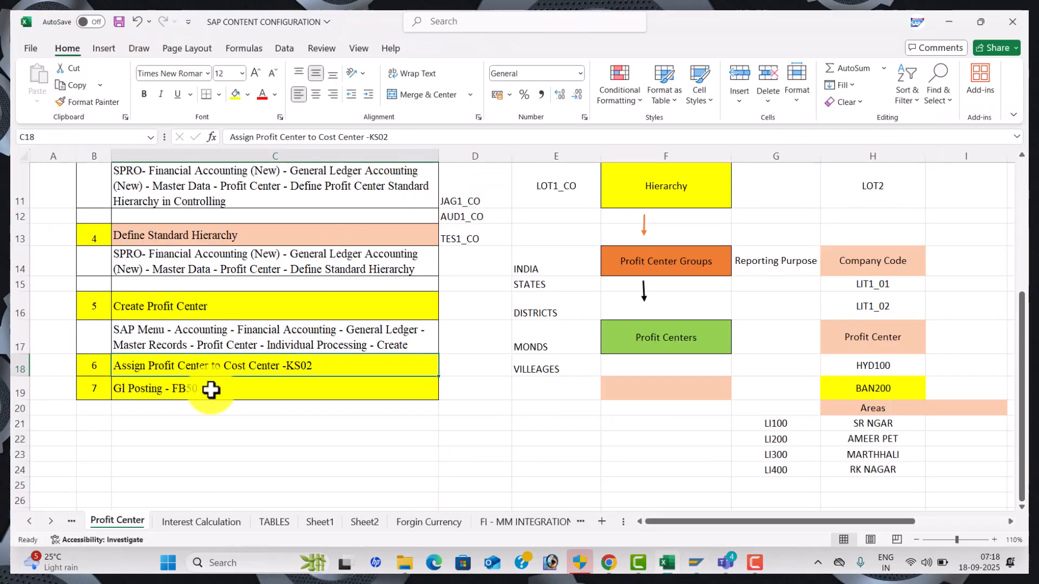
pyautogui.click(211, 389)
pyautogui.hotkey('alt', 'Tab')
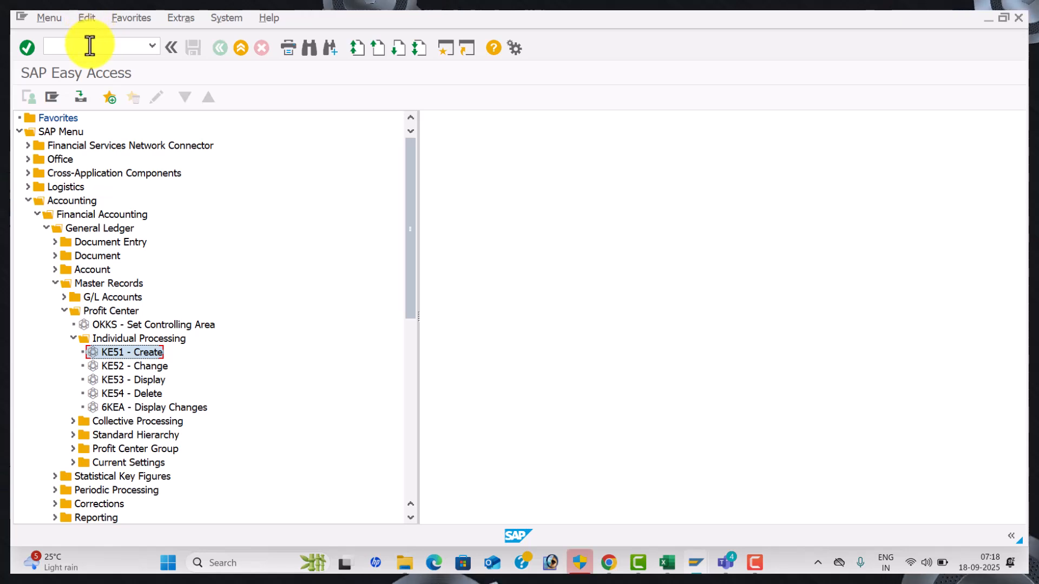
pyautogui.write('/NFB50')
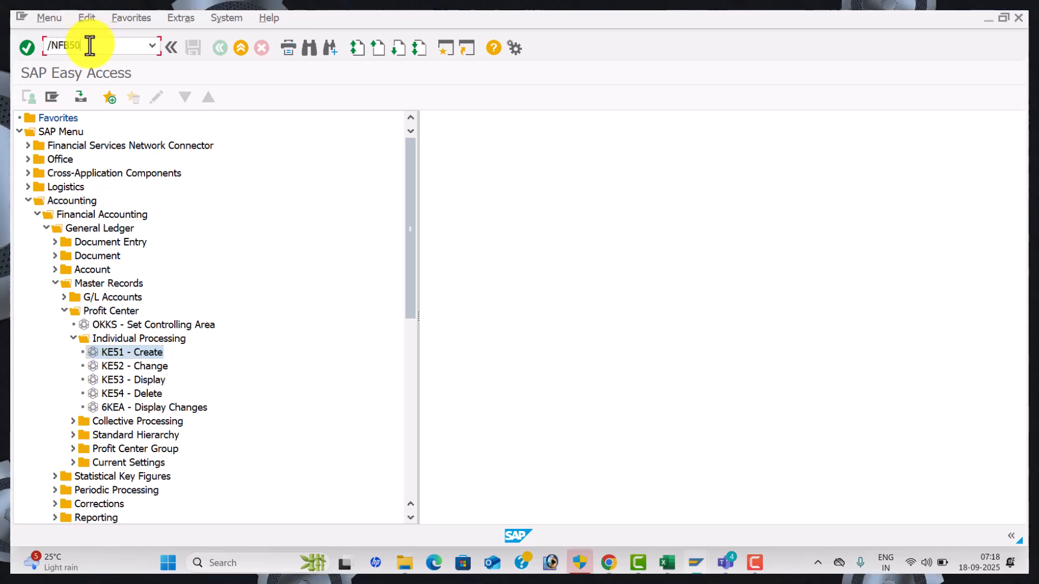
pyautogui.press('Return')
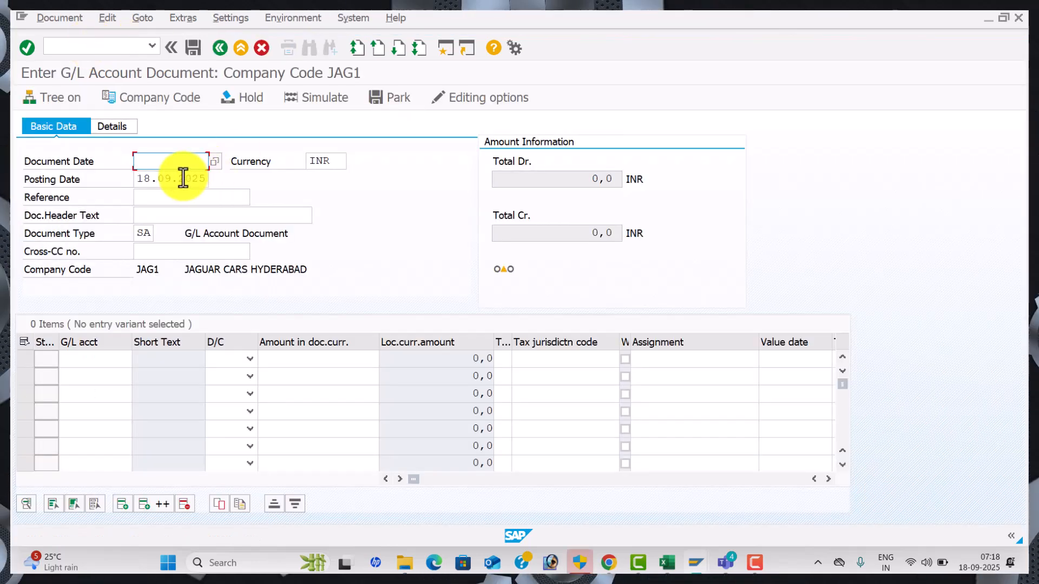
# Set the G/L document's date to 18.09.2025 and its reference to SA-03
pyautogui.write('.2025')
pyautogui.press('Tab')
pyautogui.press('Tab')
pyautogui.press('Tab')
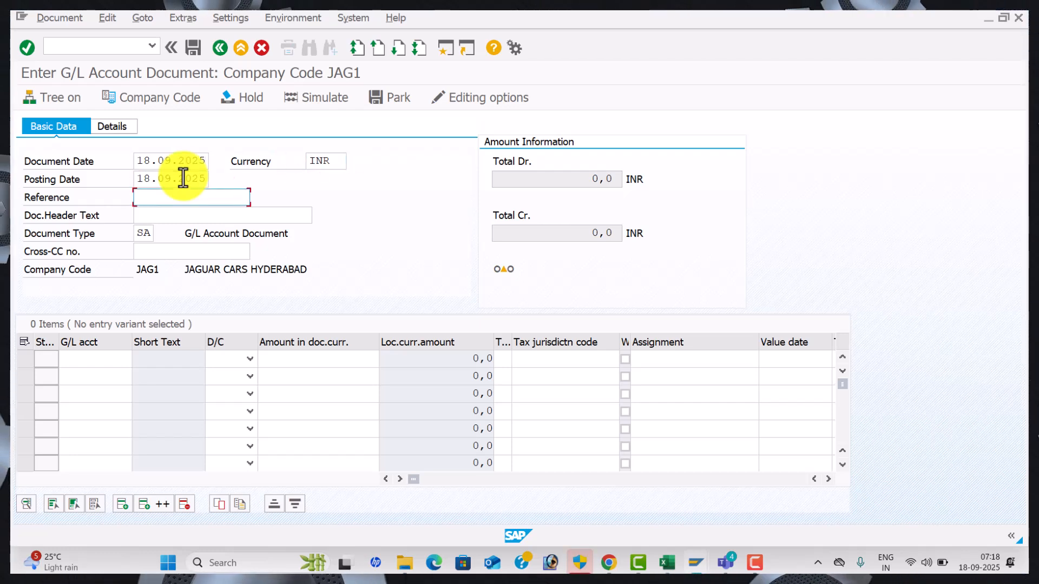
pyautogui.write('SA-03')
pyautogui.press('Tab')
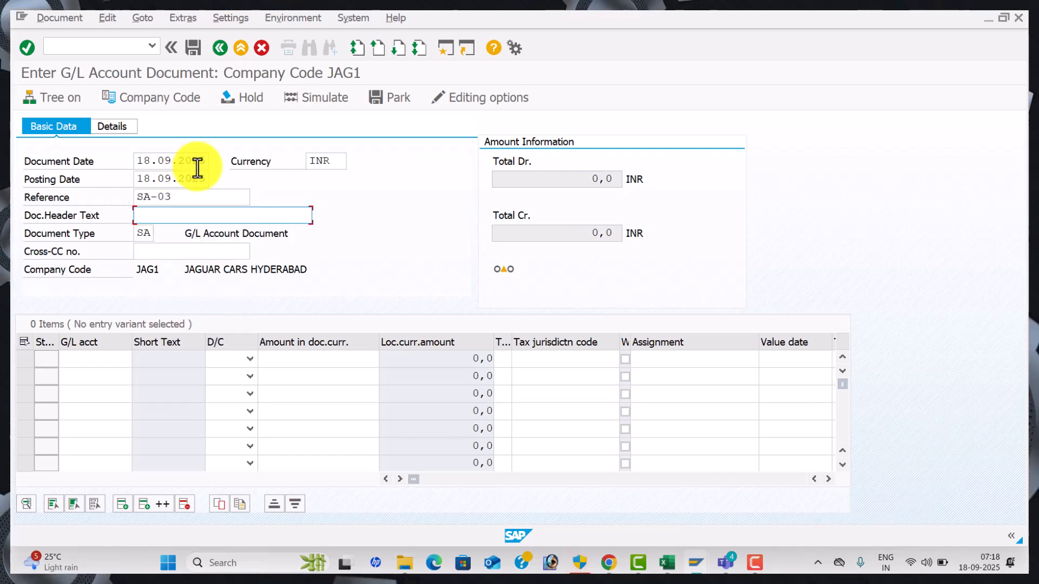
# Change the G/L document's reference to SA-04 and set its header text to Salaries A/c
pyautogui.click(192, 196)
pyautogui.press('BackSpace')
pyautogui.write('4')
pyautogui.press('Tab')
pyautogui.press('space')
pyautogui.press('Down')
pyautogui.press('Down')
pyautogui.press('Tab')
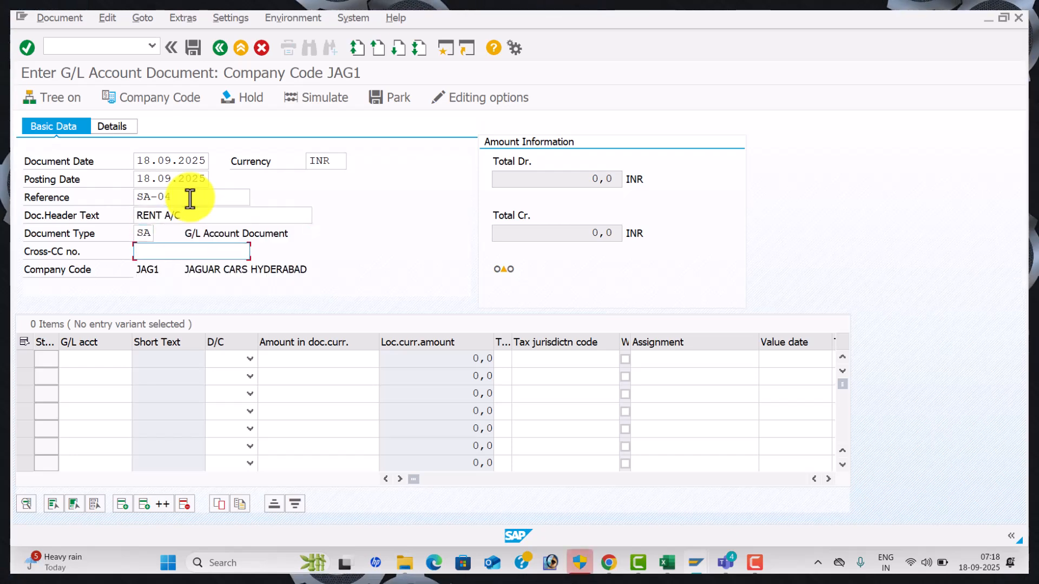
pyautogui.moveTo(206, 216); pyautogui.dragTo(102, 215)
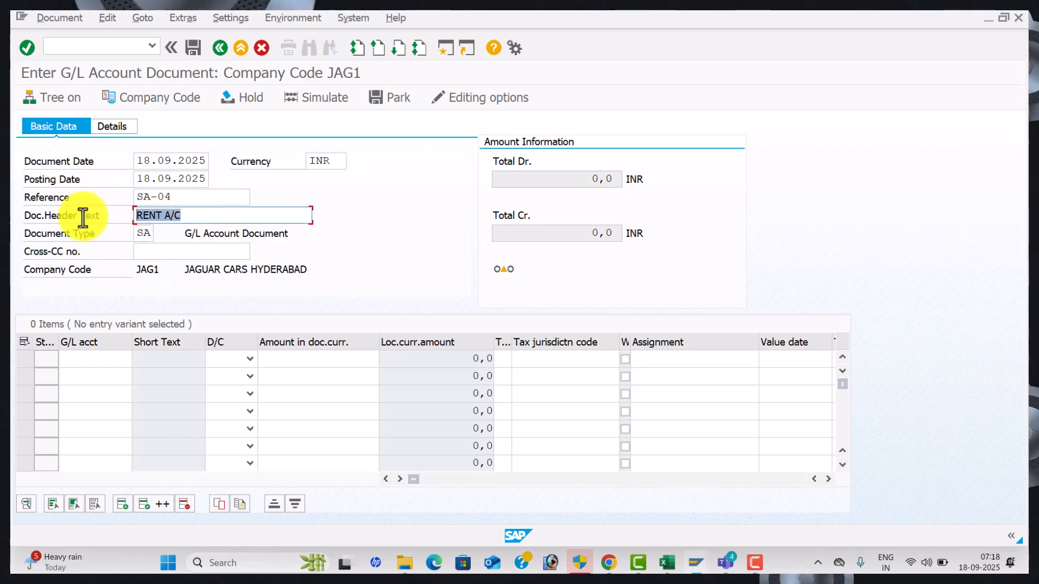
pyautogui.press('BackSpace')
pyautogui.press('Down')
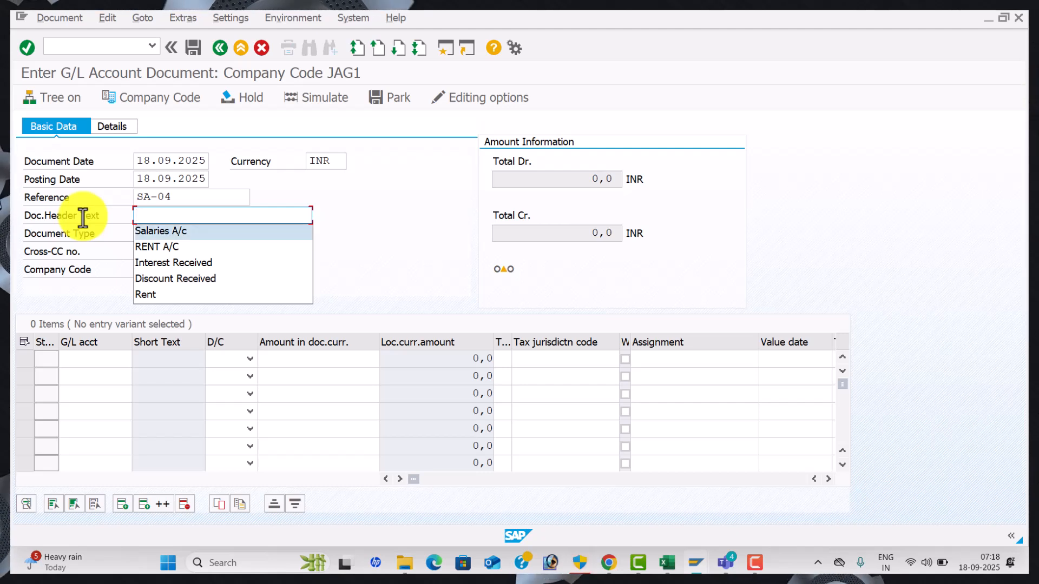
pyautogui.press('Return')
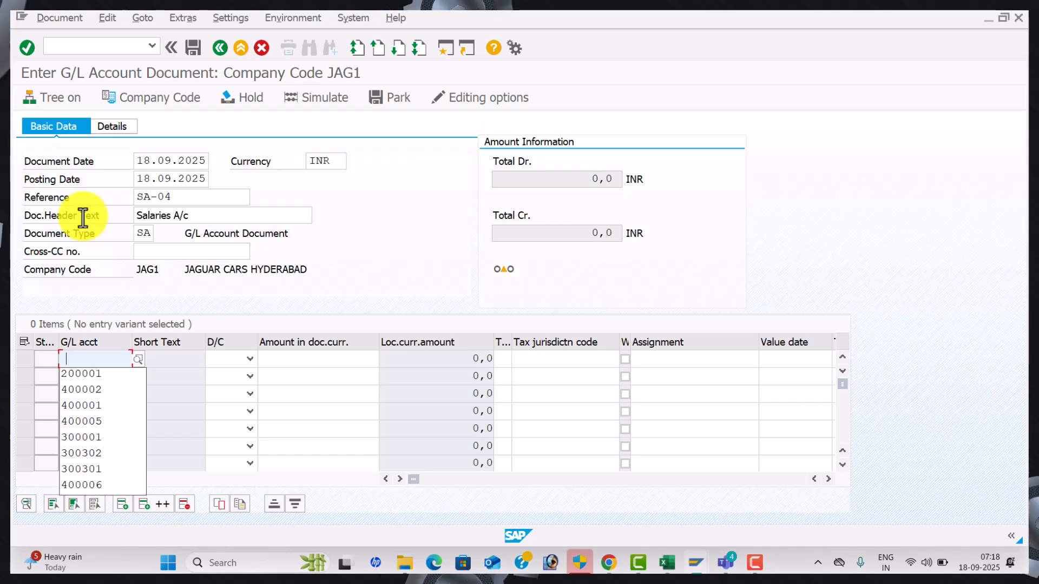
# Enter the first line item with G/L account 400002 (Salaries A/c) as a debit of 5000
pyautogui.click(142, 365)
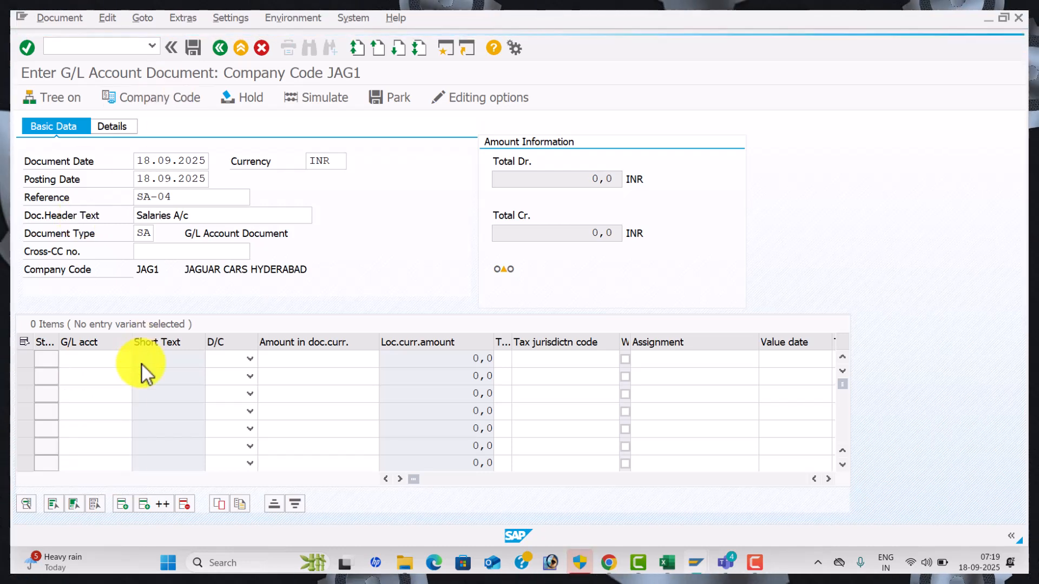
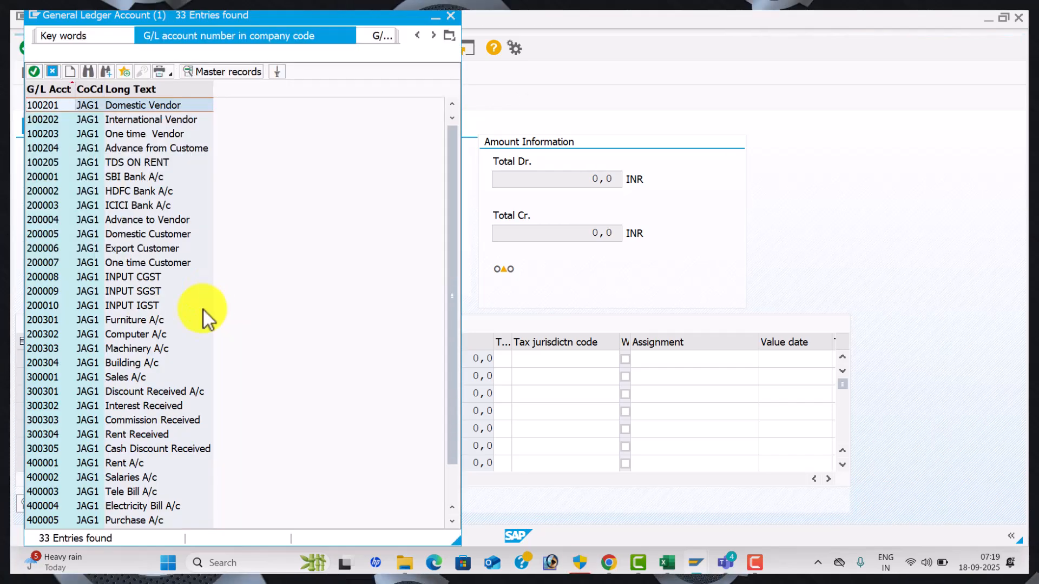
pyautogui.doubleClick(144, 480)
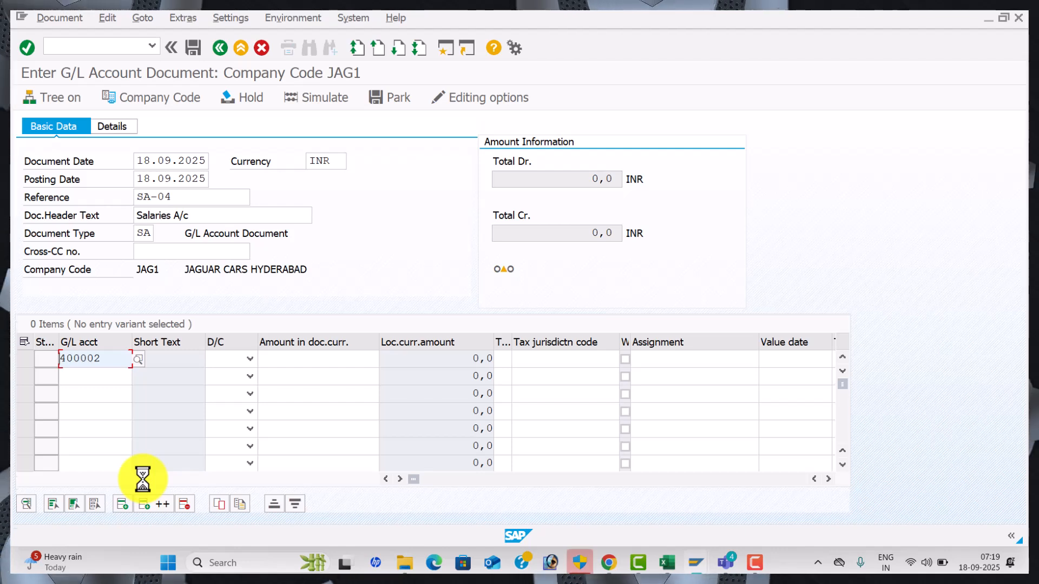
pyautogui.press('Tab')
pyautogui.press('Tab')
pyautogui.press('space')
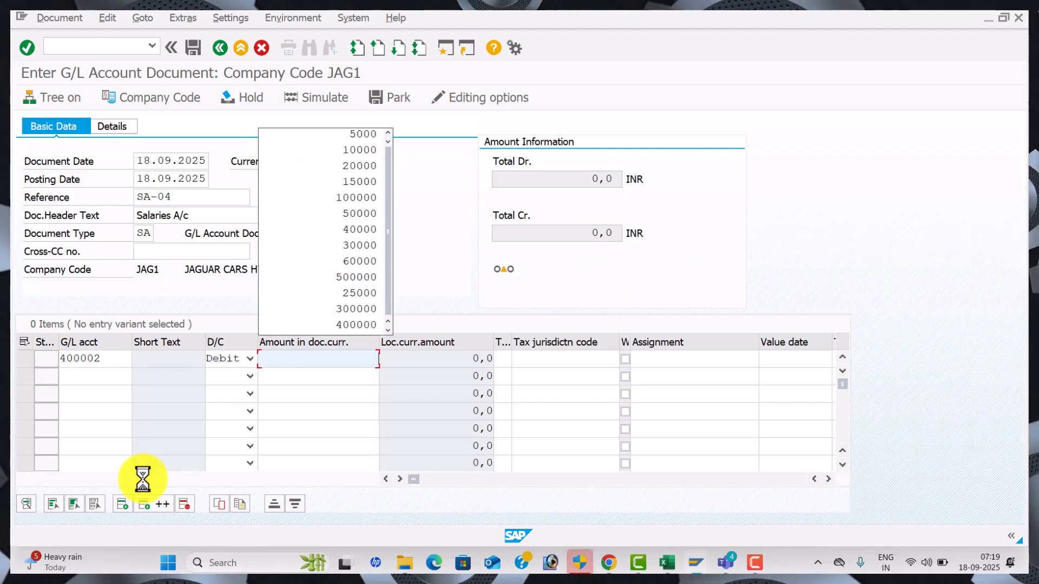
pyautogui.press('Down')
pyautogui.press('Tab')
pyautogui.press('Tab')
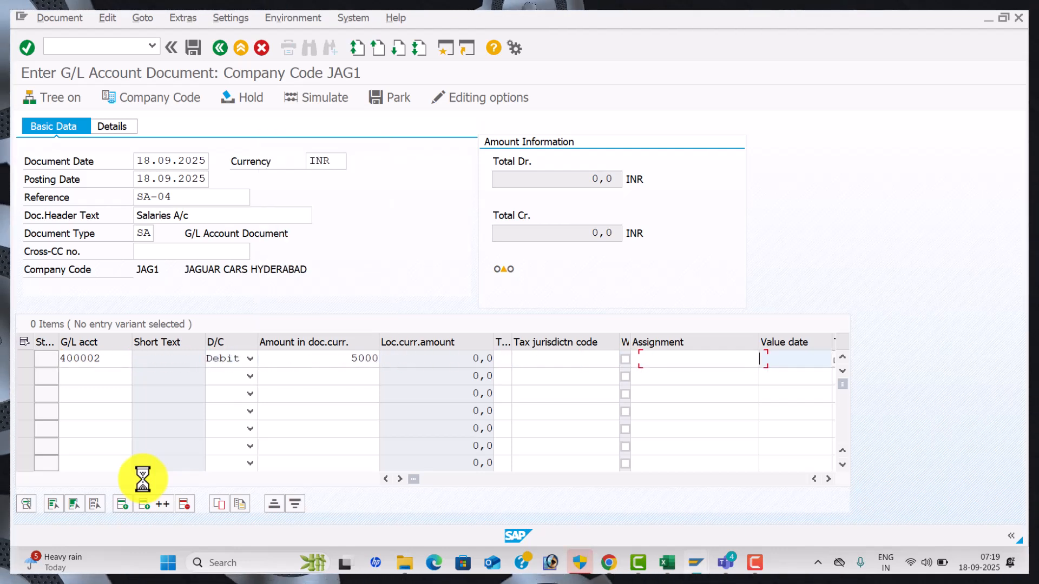
# Give the first line item the value date 18.09.2025 and the text Salaries A/c
pyautogui.write('18.09.2025')
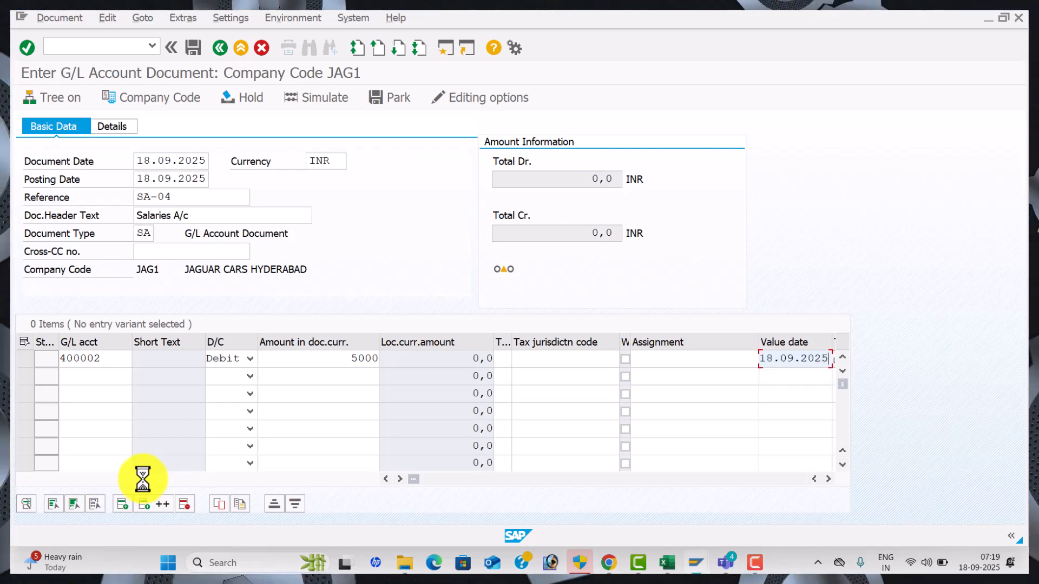
pyautogui.press('Tab')
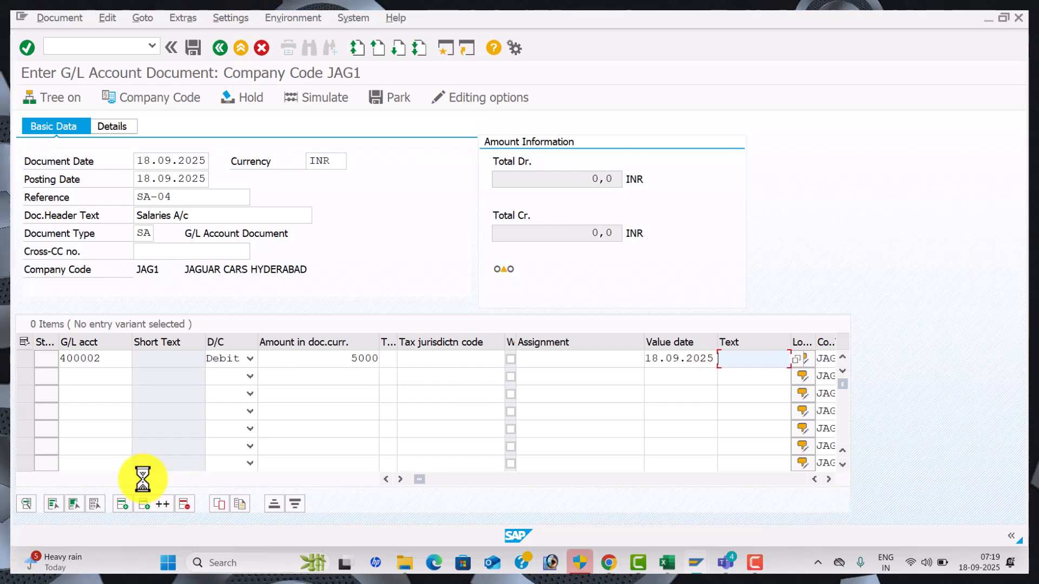
pyautogui.press('Tab')
pyautogui.press('Tab')
pyautogui.press('Tab')
pyautogui.press('Tab')
pyautogui.press('Tab')
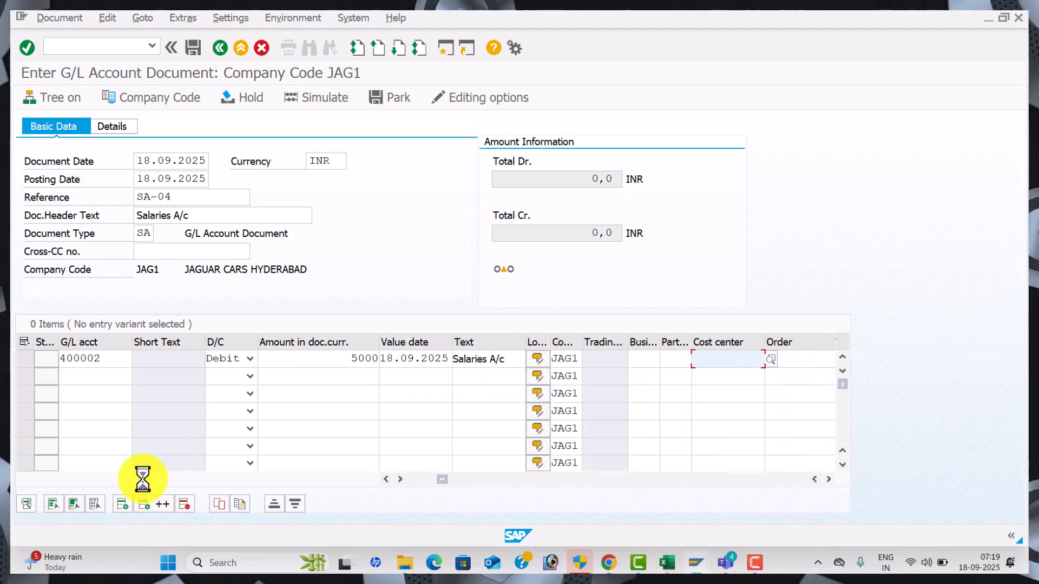
# Look up the cost centers of controlling area JAG1 and assign 1001 (COLLECTION EXP) to the first line item
pyautogui.click(768, 364)
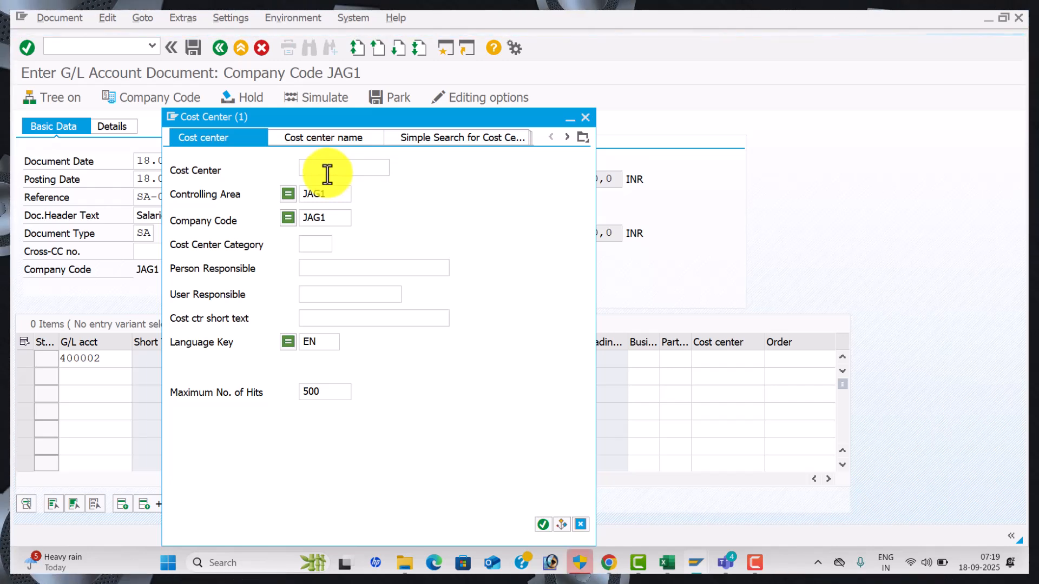
pyautogui.press('Return')
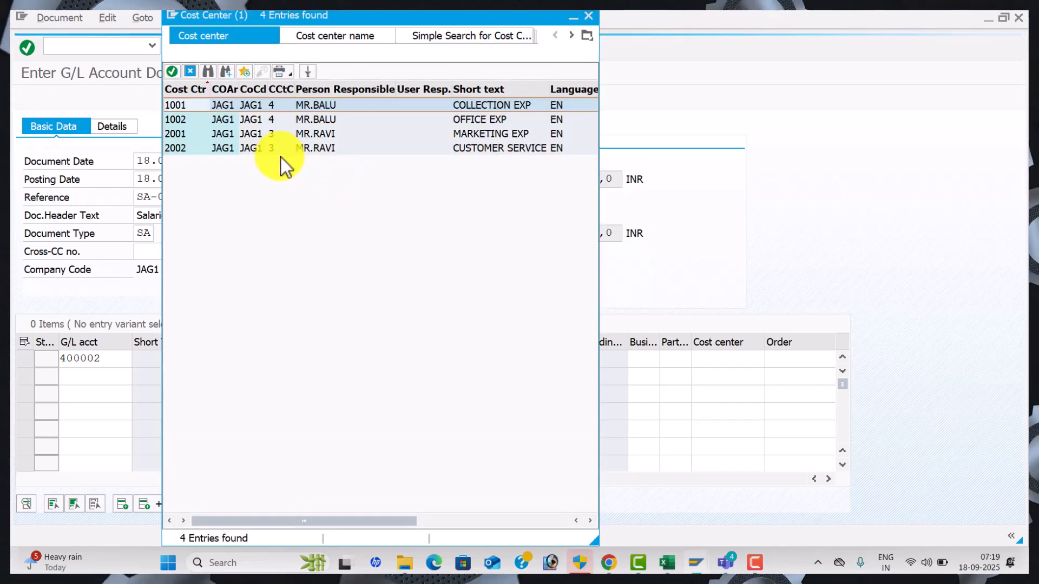
pyautogui.doubleClick(287, 111)
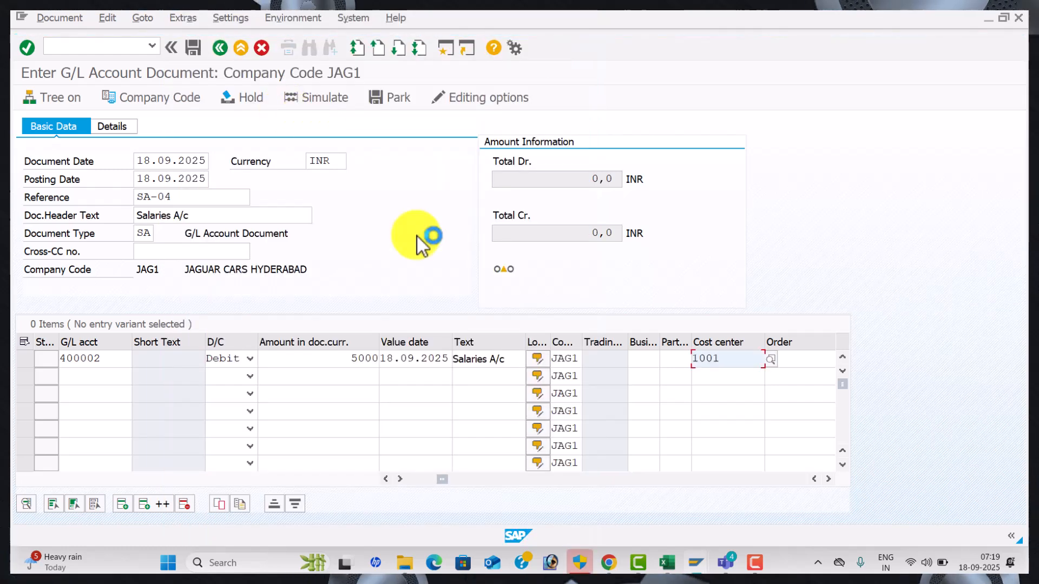
# Assign profit center JAG100 (SR NAGAR PC) to the first line item
pyautogui.press('Tab')
pyautogui.press('Tab')
pyautogui.press('Tab')
pyautogui.press('Tab')
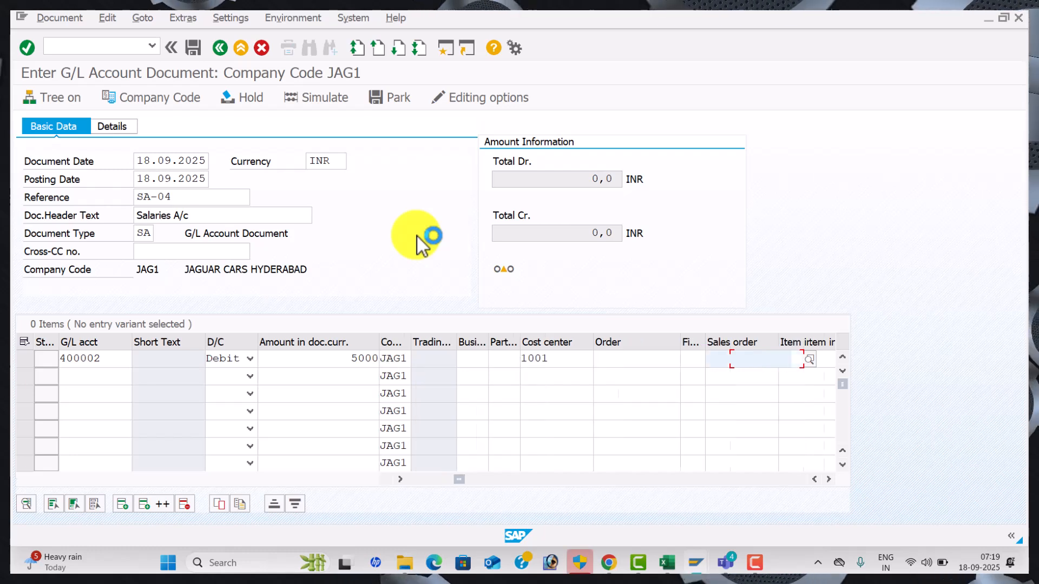
pyautogui.press('Tab')
pyautogui.press('Tab')
pyautogui.press('Tab')
pyautogui.press('Tab')
pyautogui.press('Tab')
pyautogui.press('Tab')
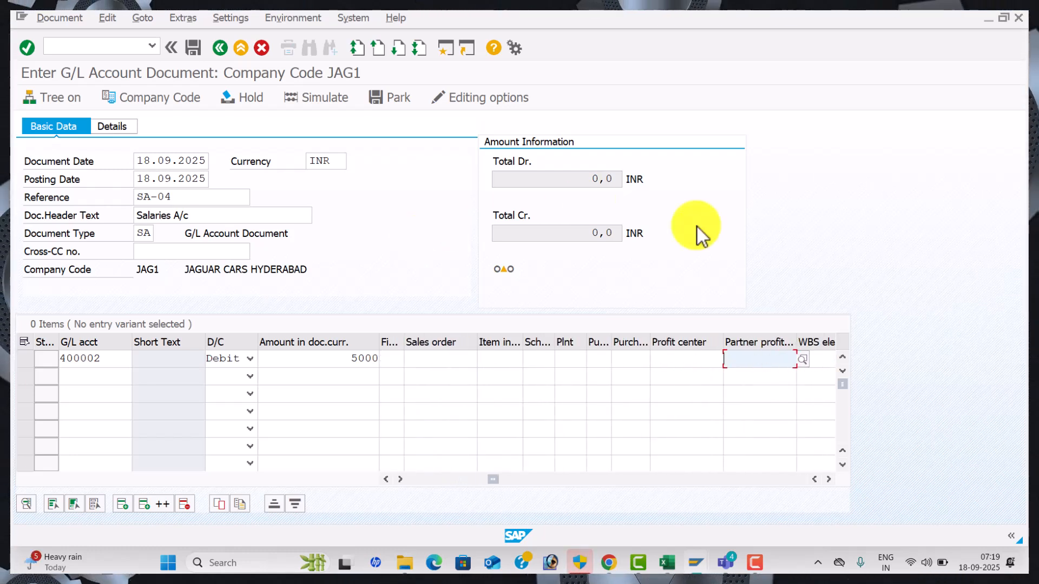
pyautogui.click(703, 358)
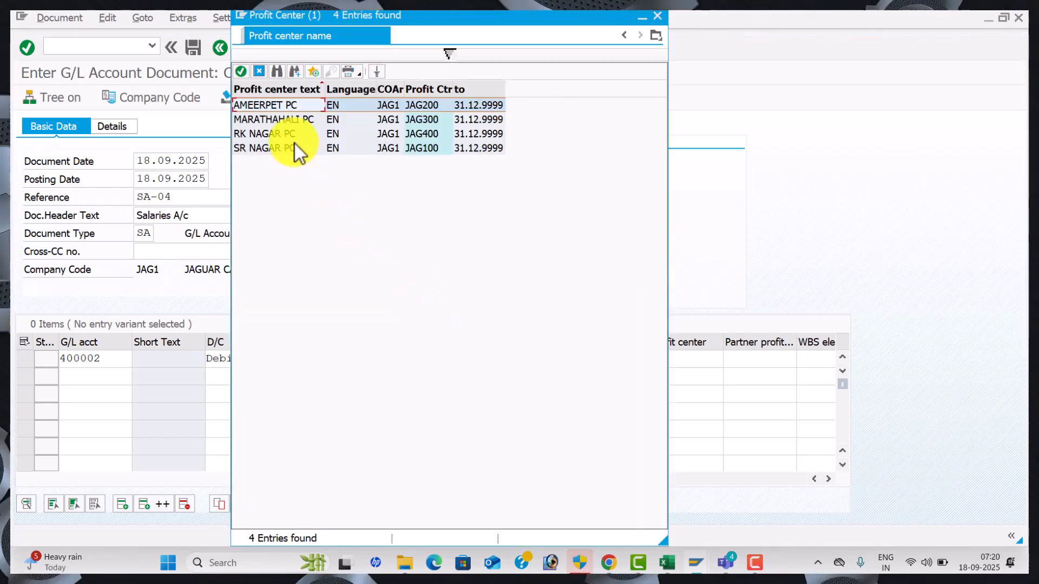
pyautogui.click(294, 145)
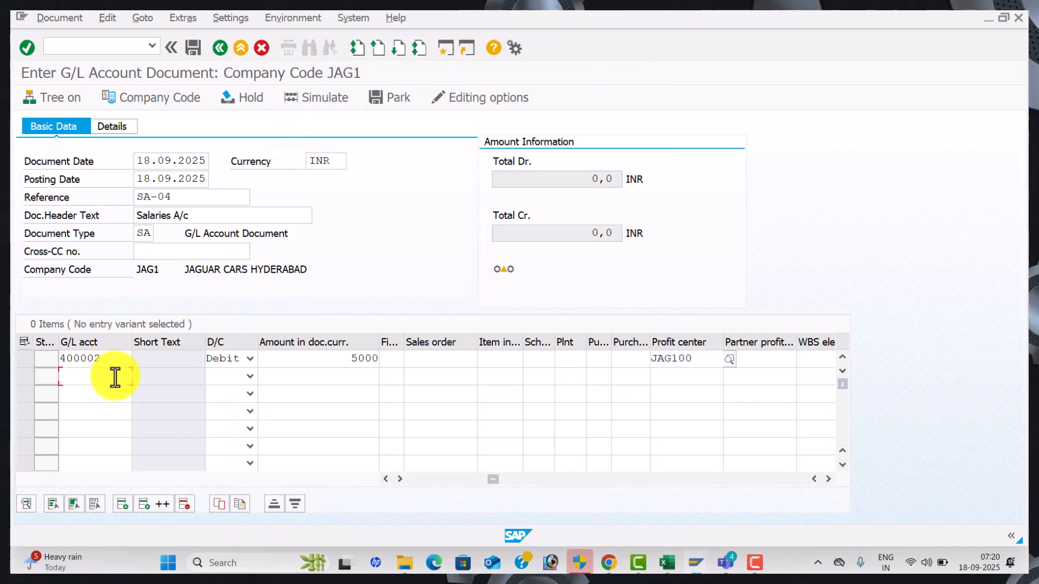
# Enter a second line item with G/L account 400002 as a debit of 5000
pyautogui.press('Down')
pyautogui.press('Tab')
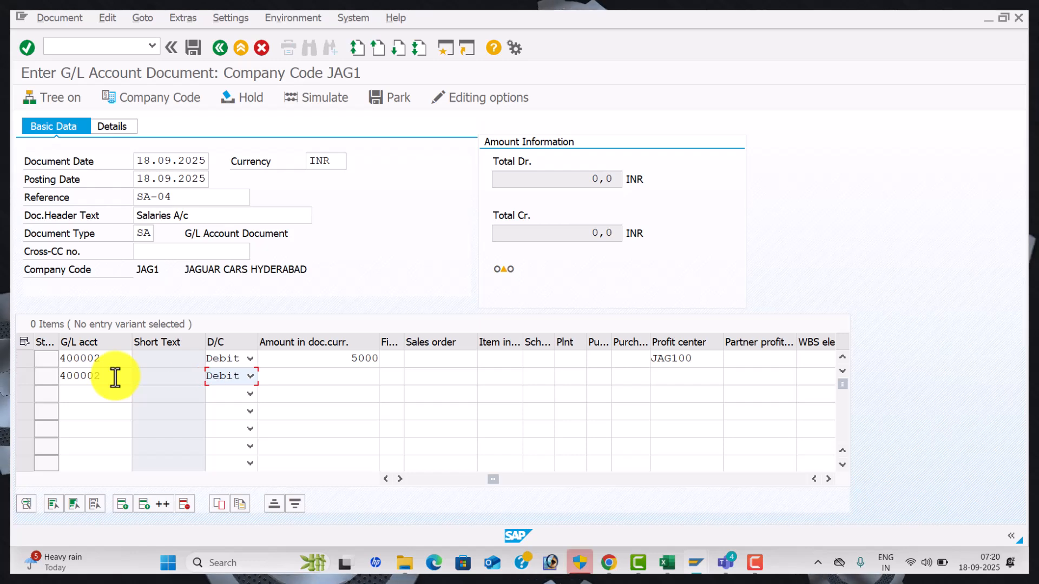
pyautogui.press('Down')
pyautogui.press('Tab')
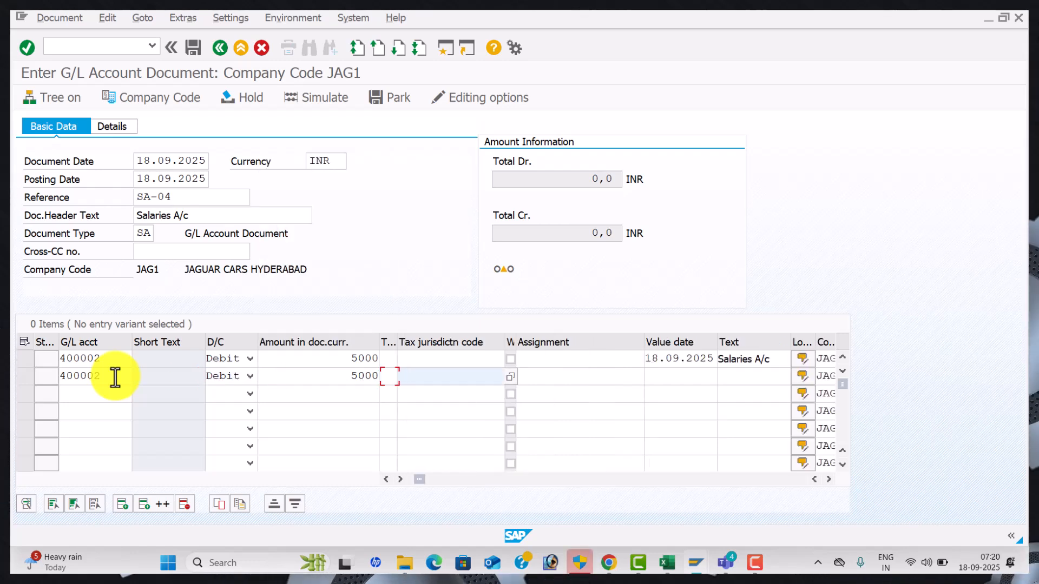
# Give the second line item the value date 18.09.2025 and the text Salaries A/c
pyautogui.press('Tab')
pyautogui.press('Tab')
pyautogui.press('Tab')
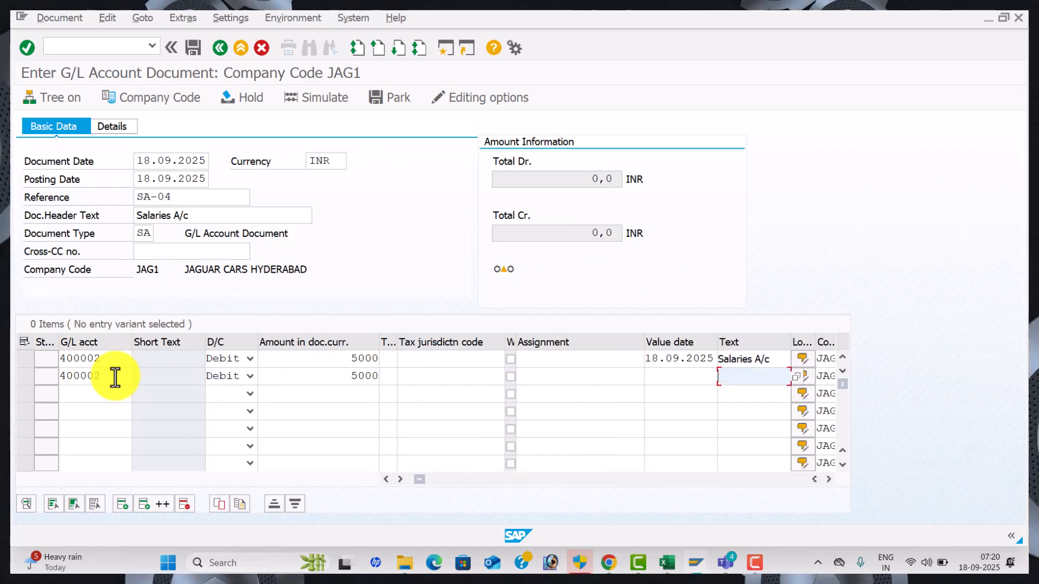
pyautogui.click(676, 377)
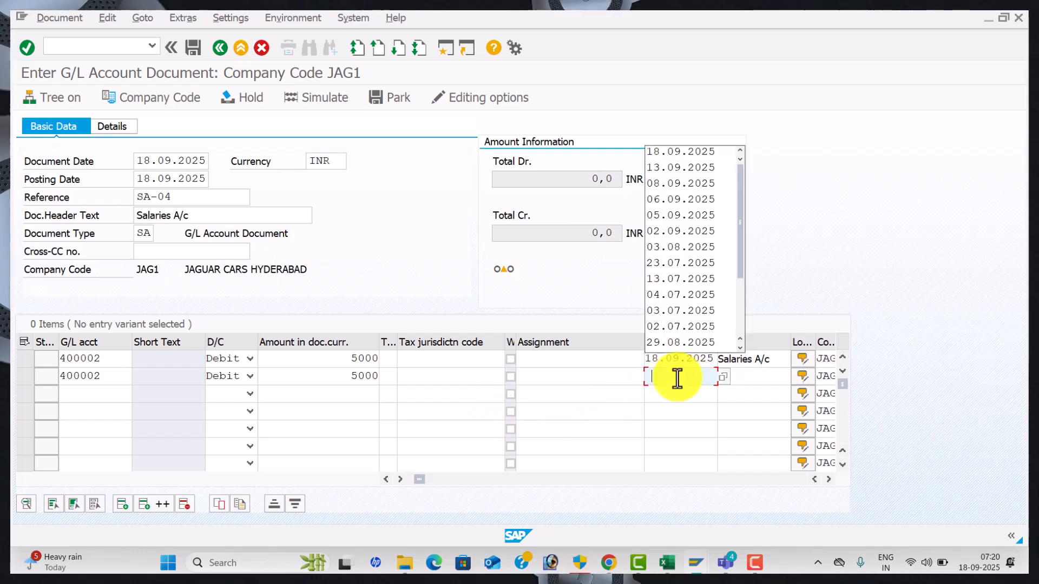
pyautogui.press('Tab')
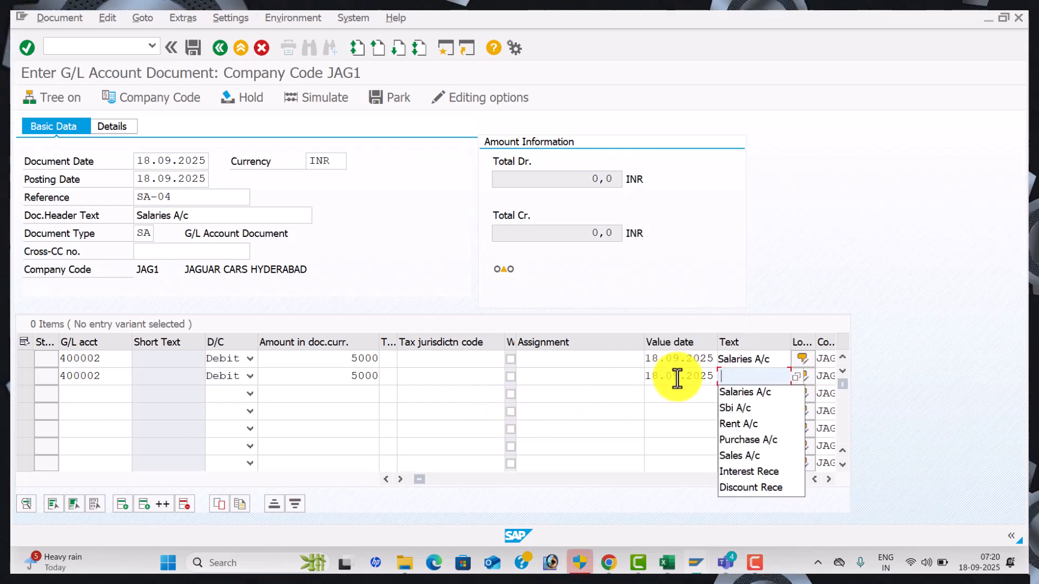
pyautogui.press('Tab')
# Assign cost center 1002 to the second line item
pyautogui.press('Tab')
pyautogui.press('Tab')
pyautogui.press('Tab')
pyautogui.press('Tab')
pyautogui.press('Tab')
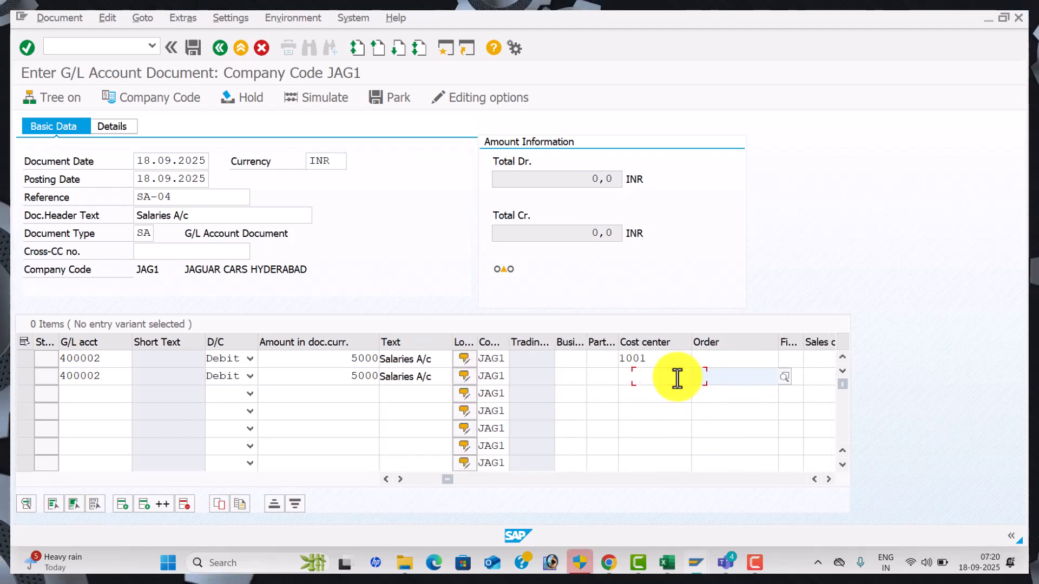
pyautogui.click(671, 379)
pyautogui.press('Down')
pyautogui.press('Down')
pyautogui.press('Down')
# Assign profit center JAG200 (AMEERPET PC) to the second line item
pyautogui.press('Tab')
pyautogui.press('Tab')
pyautogui.press('Tab')
pyautogui.press('Tab')
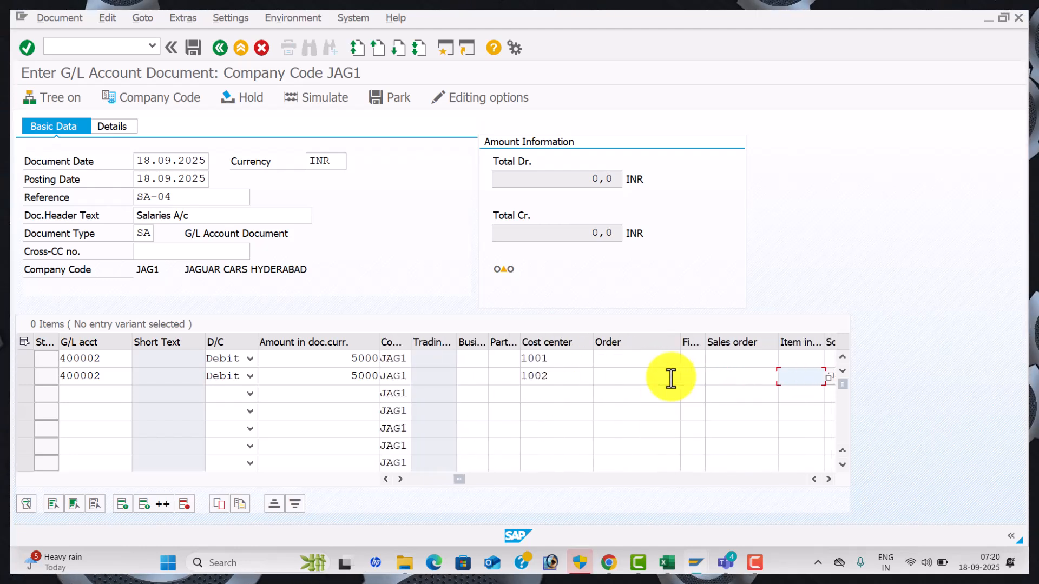
pyautogui.press('Tab')
pyautogui.press('Tab')
pyautogui.press('Tab')
pyautogui.press('Tab')
pyautogui.press('Tab')
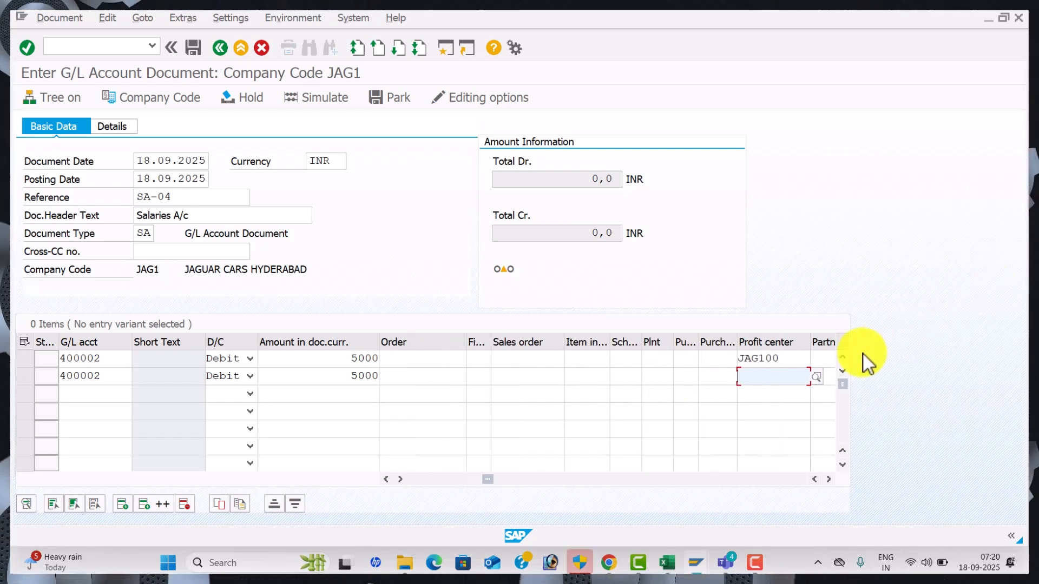
pyautogui.click(822, 378)
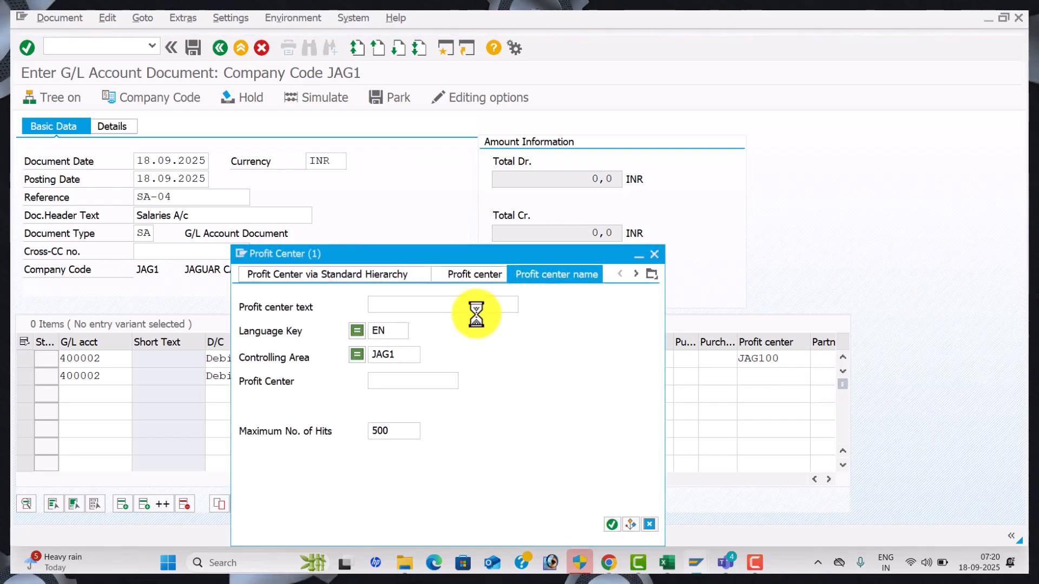
pyautogui.press('Return')
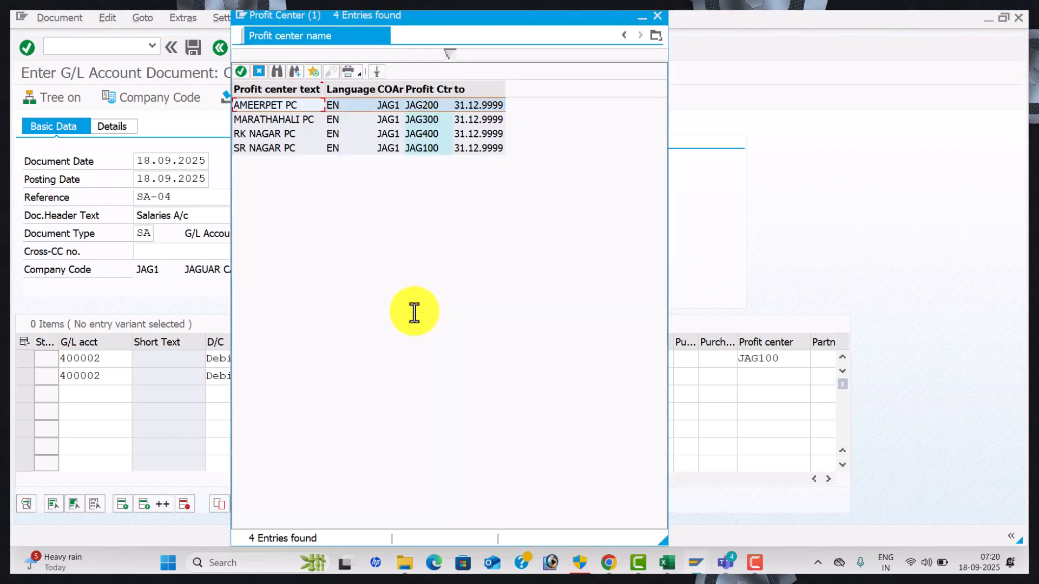
pyautogui.doubleClick(330, 105)
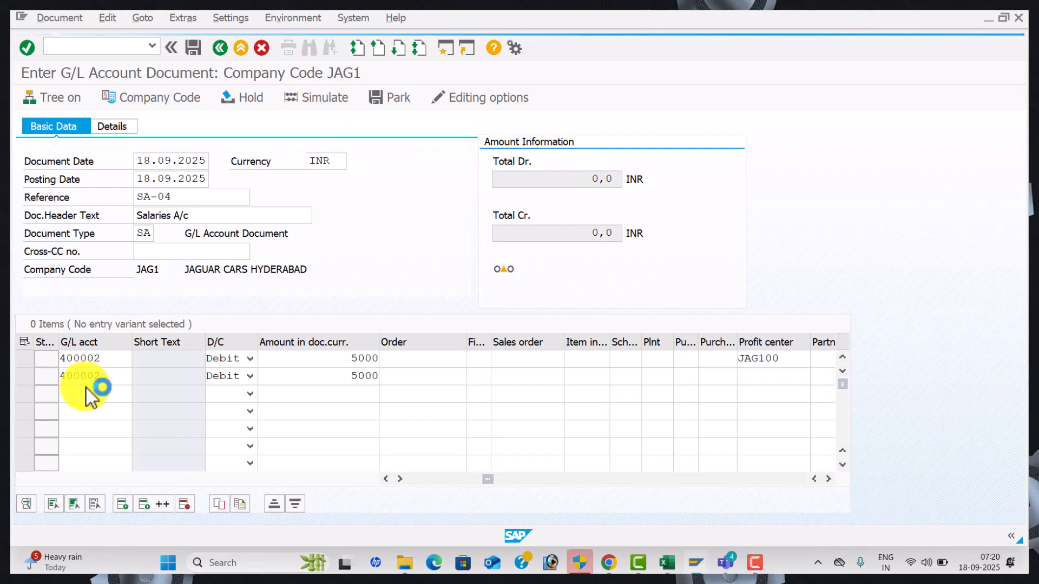
# Look up the G/L accounts of company code JAG1 and choose 200001 (SBI Bank A/c) for the third line item
pyautogui.click(91, 394)
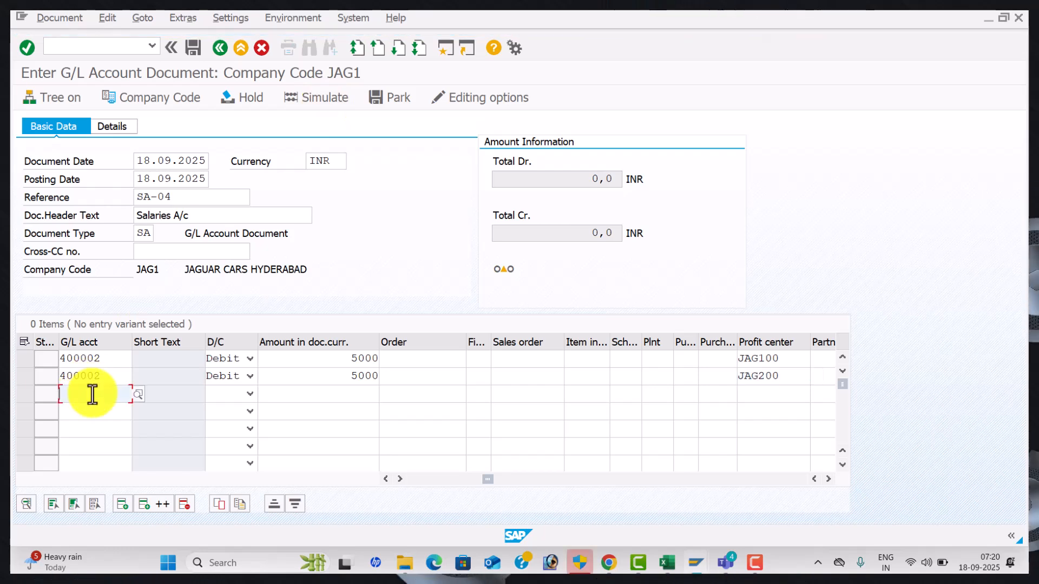
pyautogui.click(139, 394)
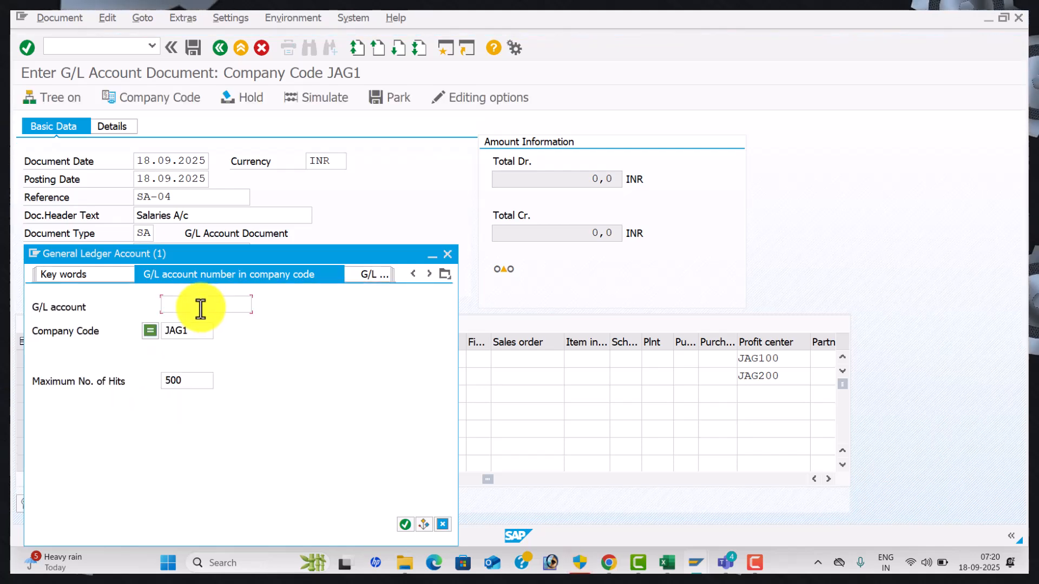
pyautogui.press('Return')
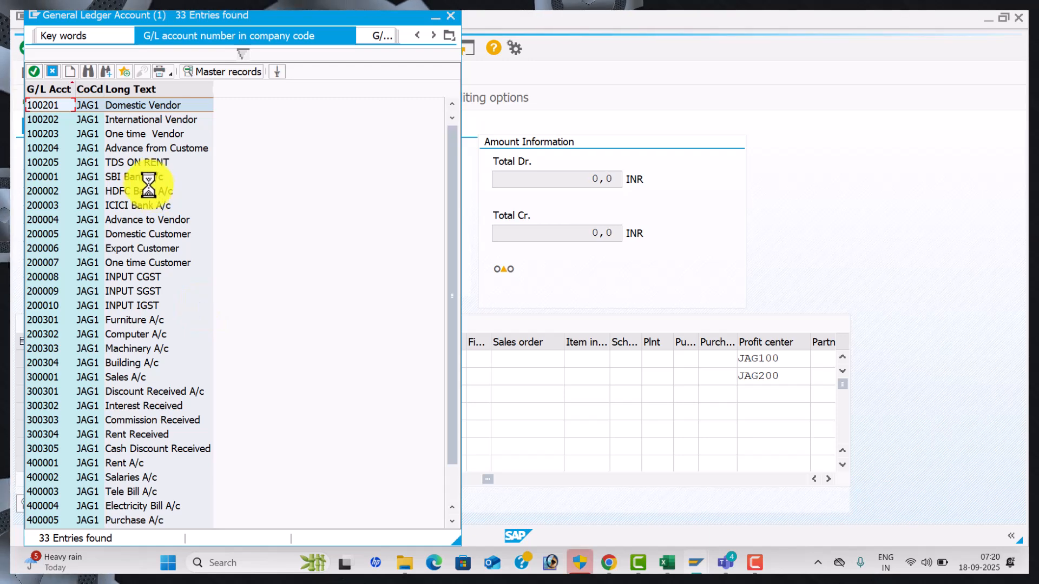
pyautogui.doubleClick(145, 179)
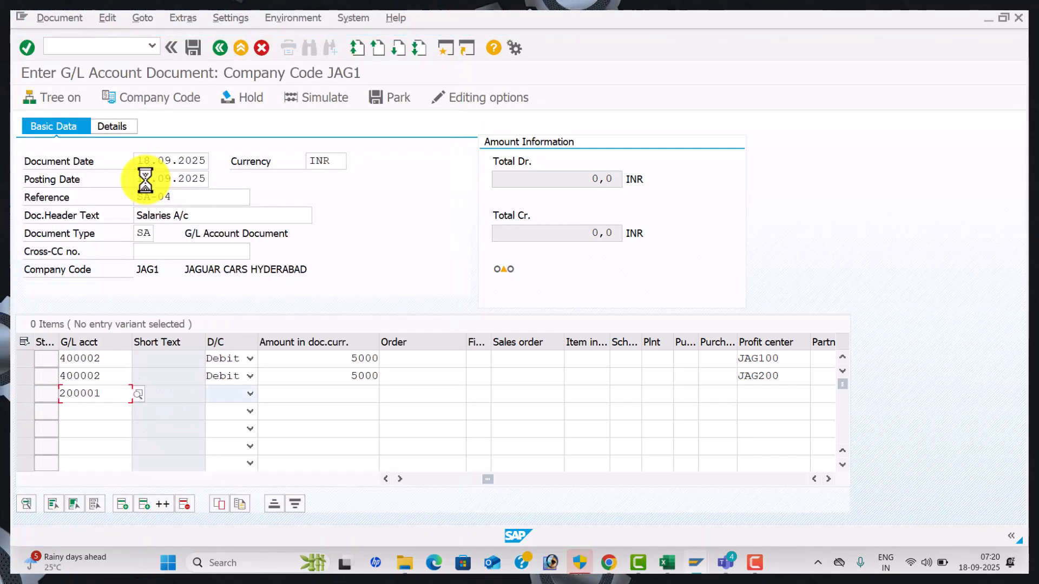
# Make the third line item a credit of 10000
pyautogui.press('c')
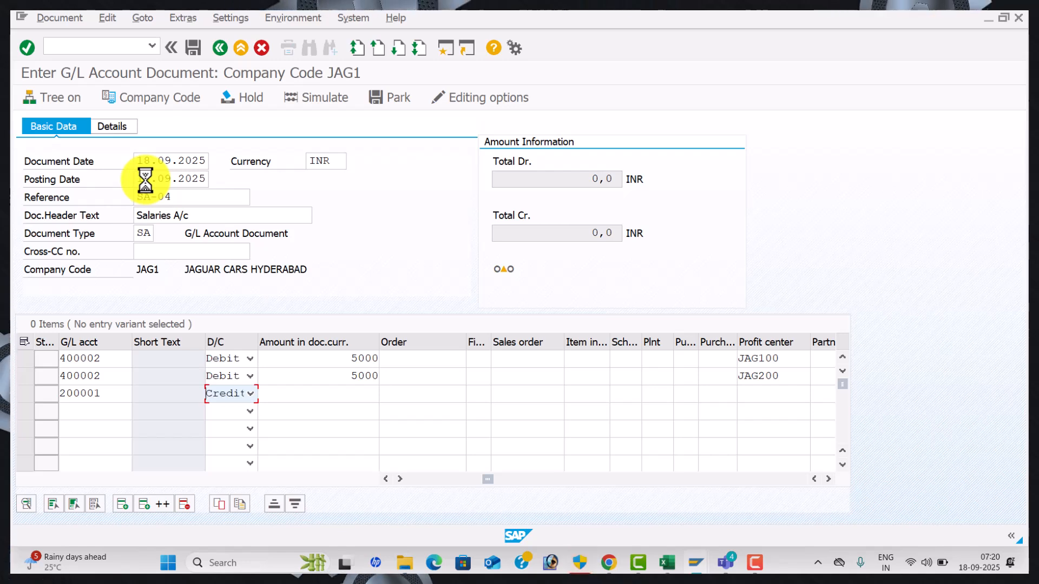
pyautogui.press('Tab')
pyautogui.write('1')
pyautogui.press('Down')
# Give the third line item the value date 18.09.2025 and the text Sbi A/c
pyautogui.press('Tab')
pyautogui.press('Tab')
pyautogui.press('Tab')
pyautogui.press('Tab')
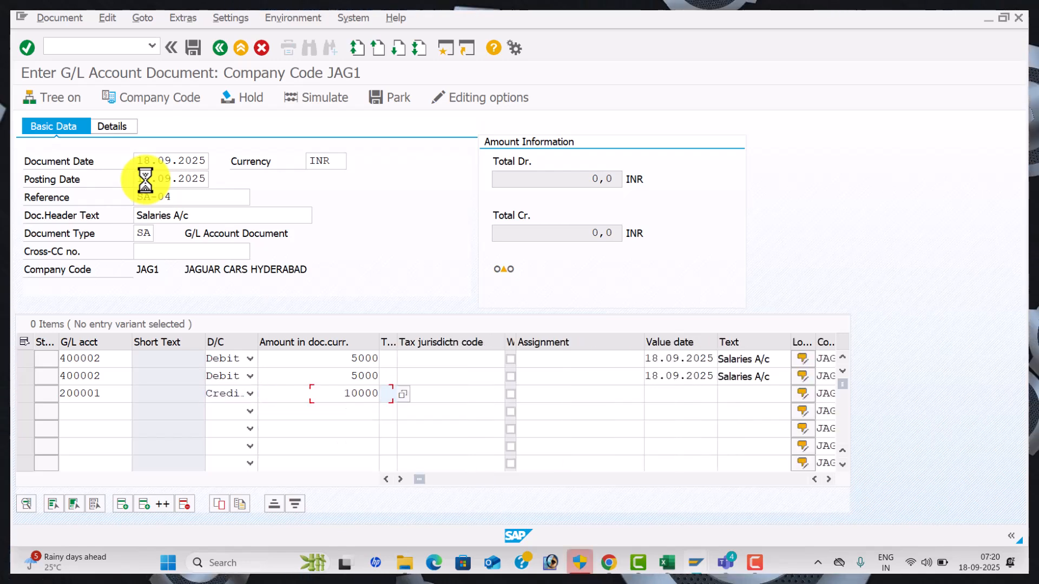
pyautogui.press('Down')
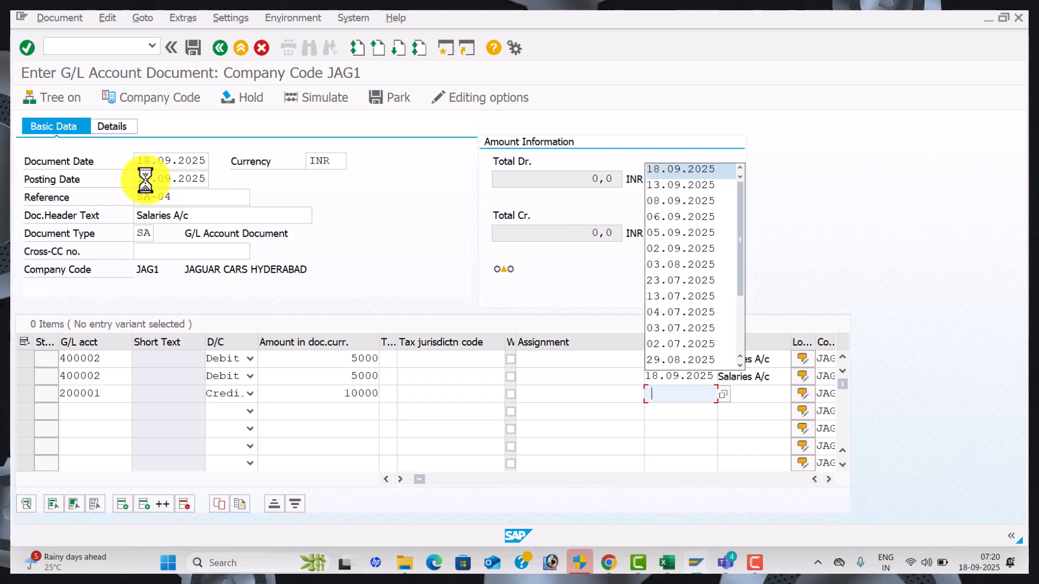
pyautogui.press('Tab')
pyautogui.press('Down')
pyautogui.press('Down')
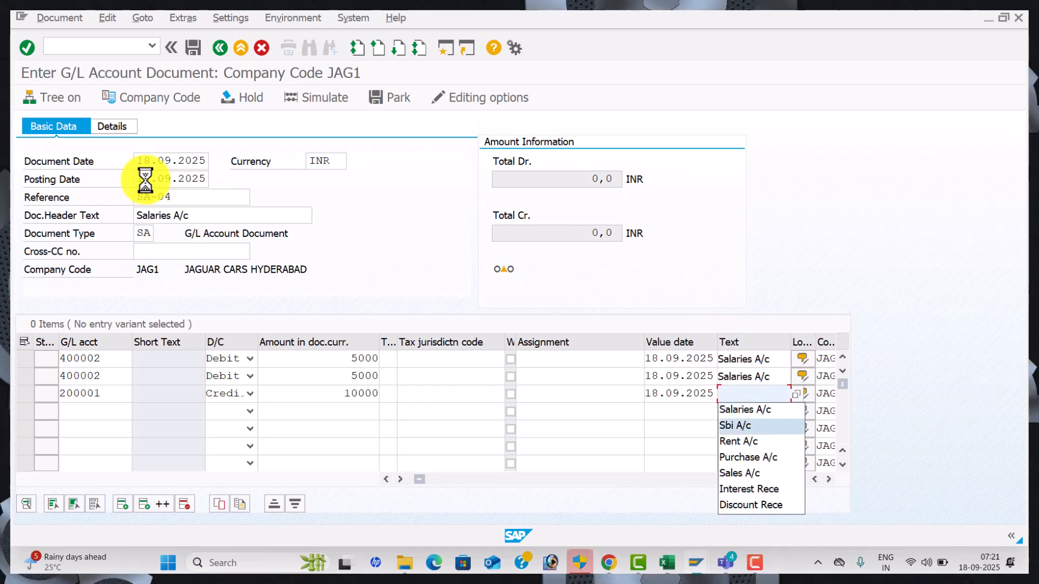
pyautogui.press('Tab')
pyautogui.press('Tab')
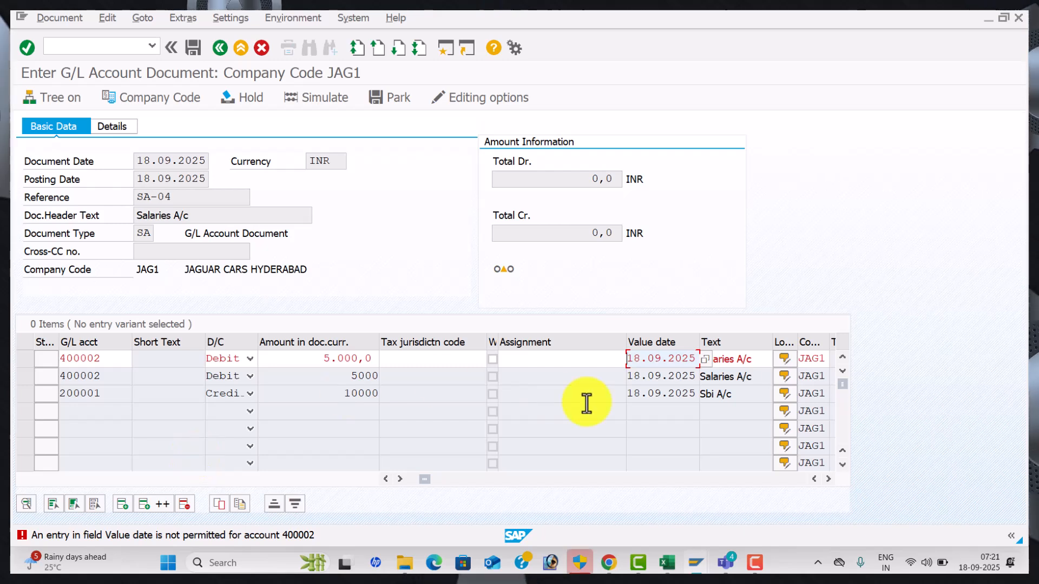
# Clear the value date and the profit center from the first line item
pyautogui.moveTo(695, 359); pyautogui.dragTo(564, 358)
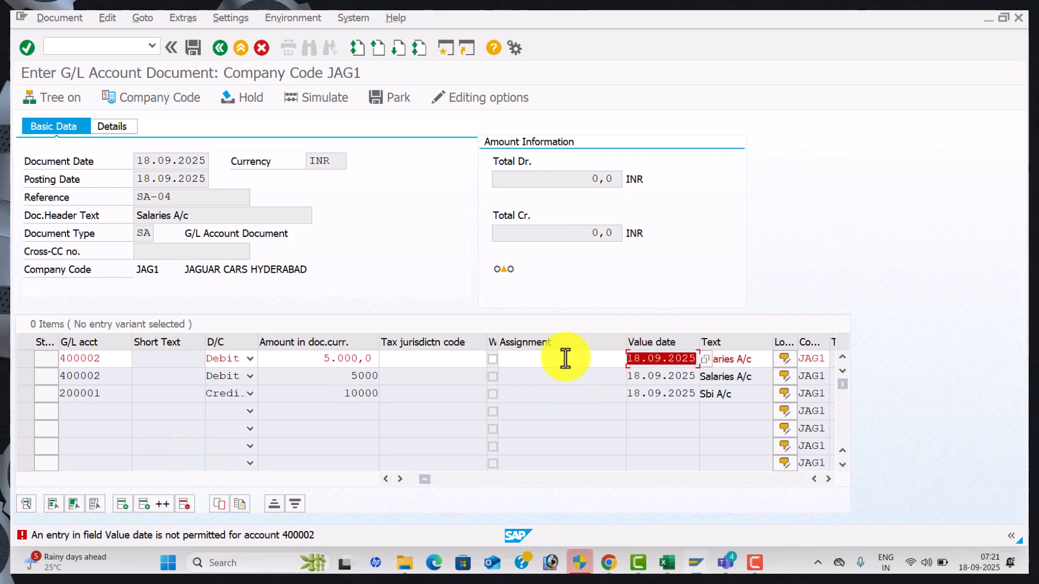
pyautogui.press('BackSpace')
pyautogui.press('Escape')
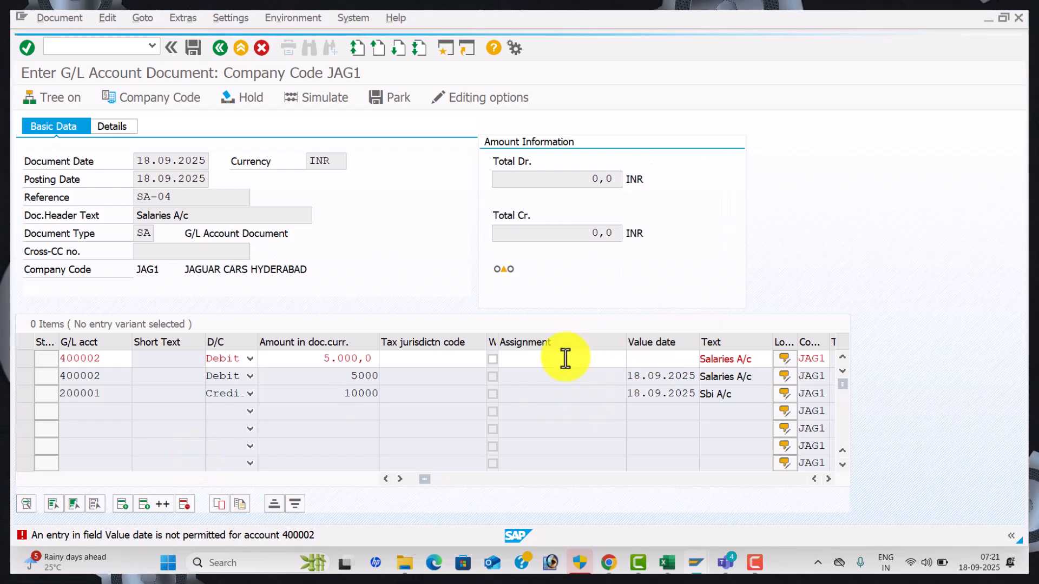
pyautogui.press('Return')
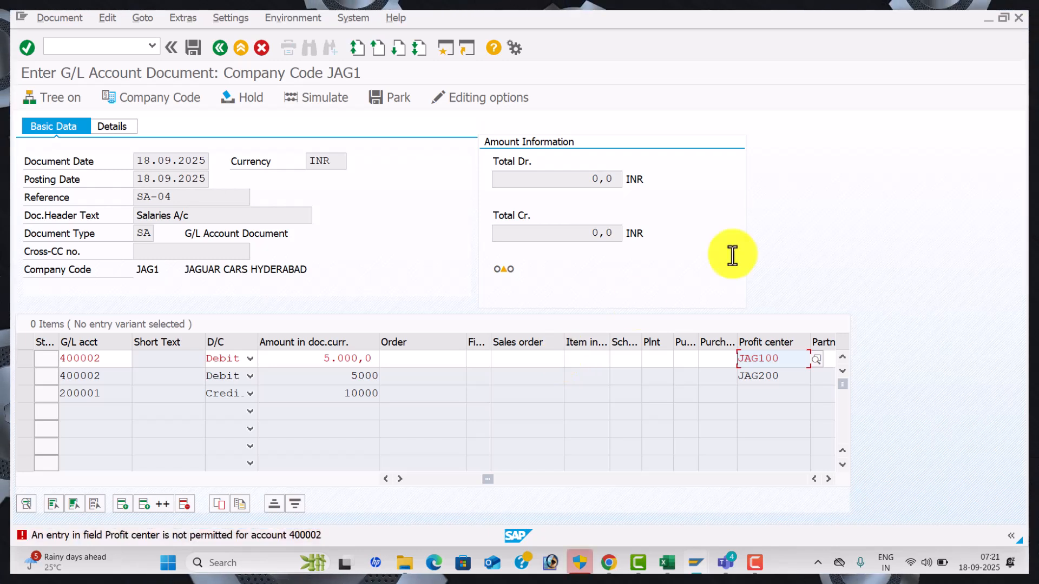
pyautogui.moveTo(797, 359); pyautogui.dragTo(707, 348)
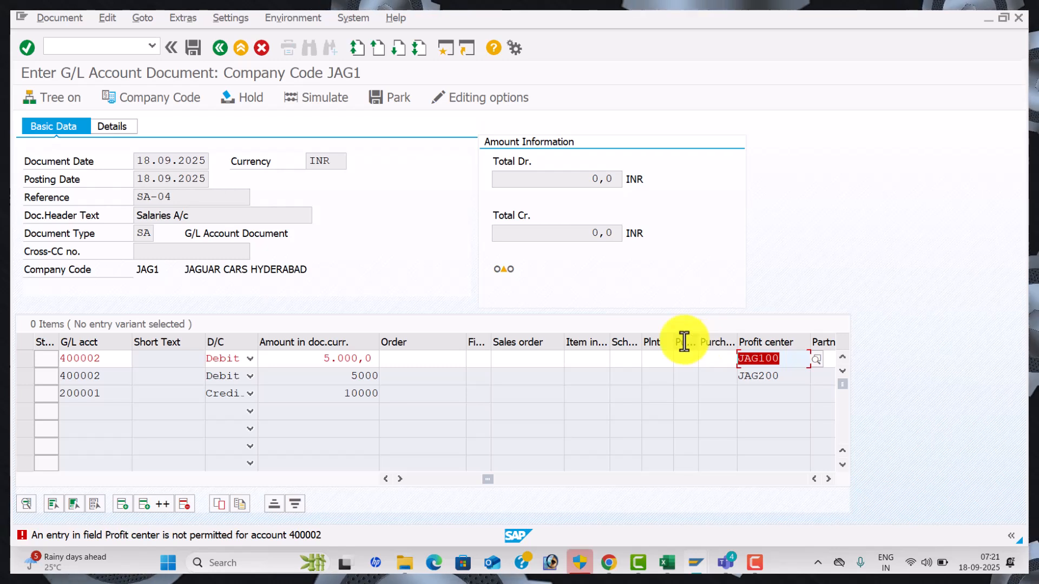
pyautogui.press('BackSpace')
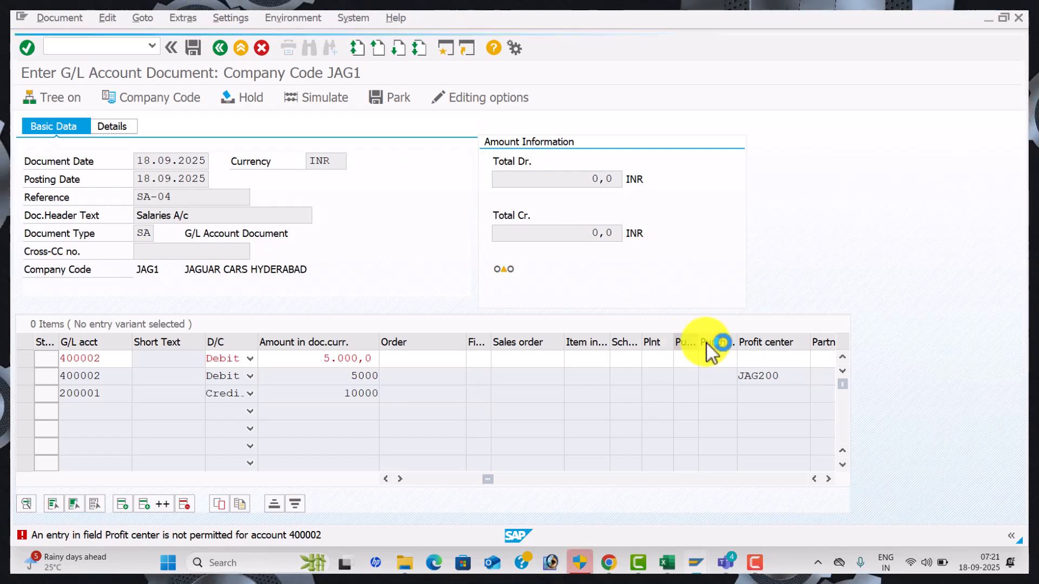
pyautogui.press('Return')
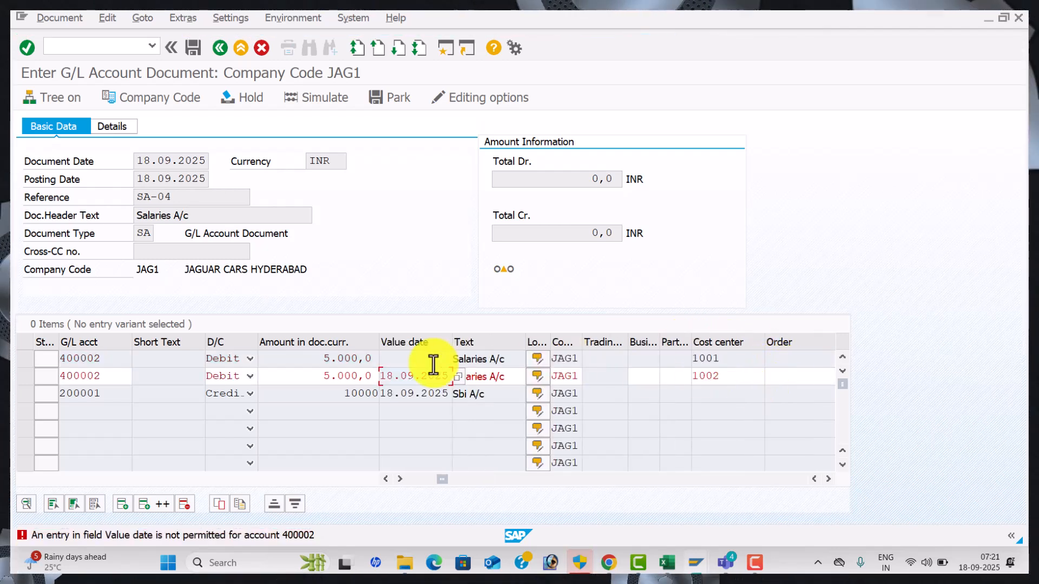
# Clear the value date and the profit center from the second line item
pyautogui.moveTo(443, 375); pyautogui.dragTo(345, 369)
pyautogui.press('BackSpace')
pyautogui.press('Return')
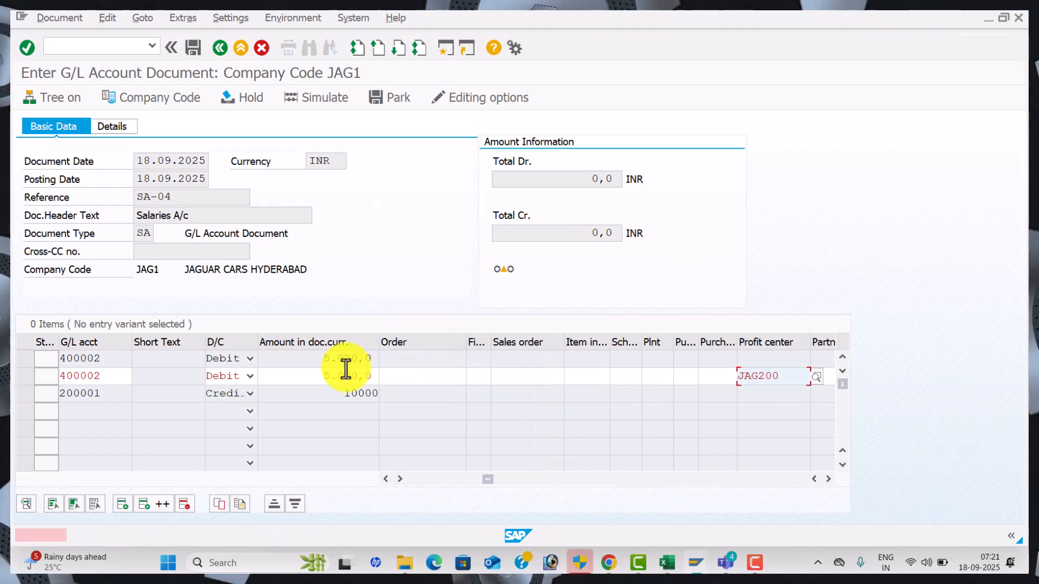
pyautogui.moveTo(788, 382); pyautogui.dragTo(674, 378)
pyautogui.press('BackSpace')
pyautogui.press('Return')
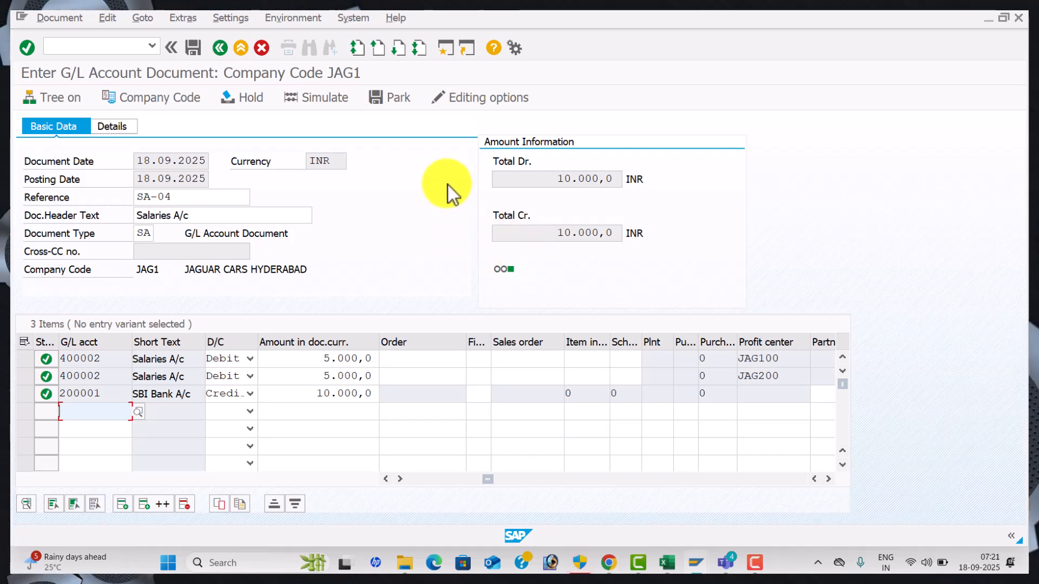
# Simulate the salaries document and post it
pyautogui.click(342, 96)
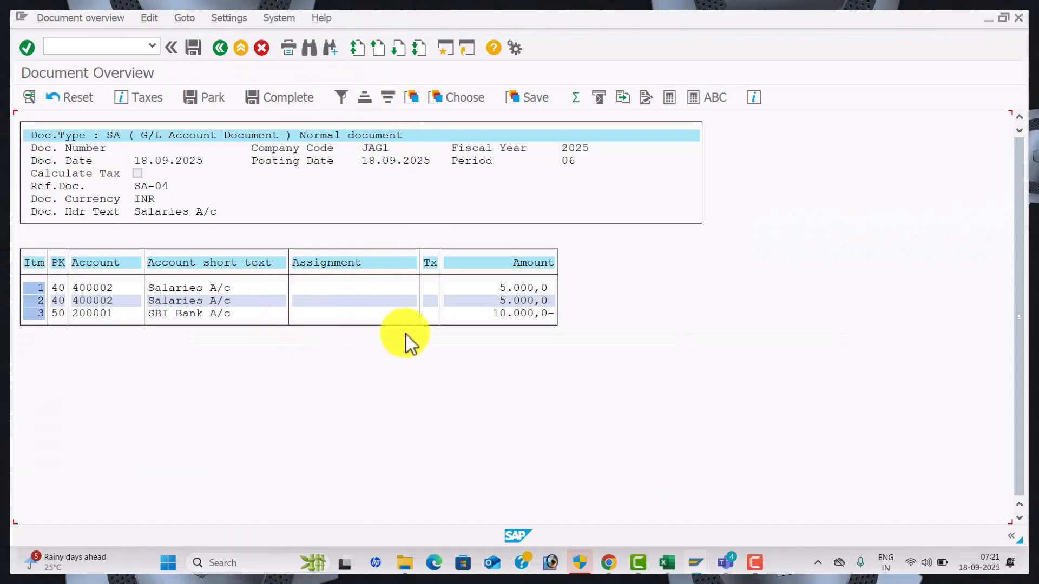
pyautogui.click(195, 47)
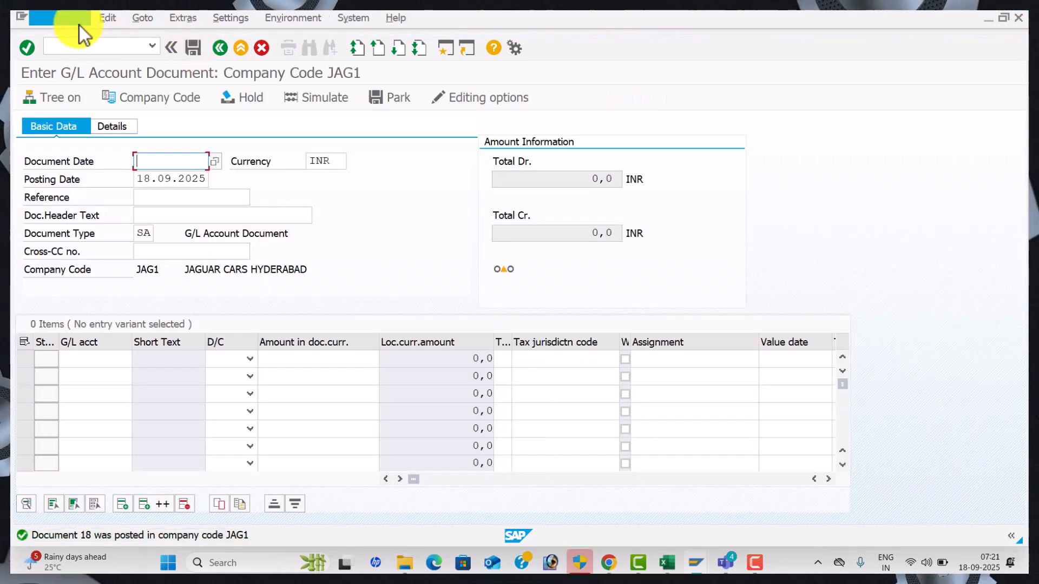
# Display the posted document in the AU Standard for Flex GL layout to check its cost and profit centers, and return to document entry
pyautogui.click(58, 18)
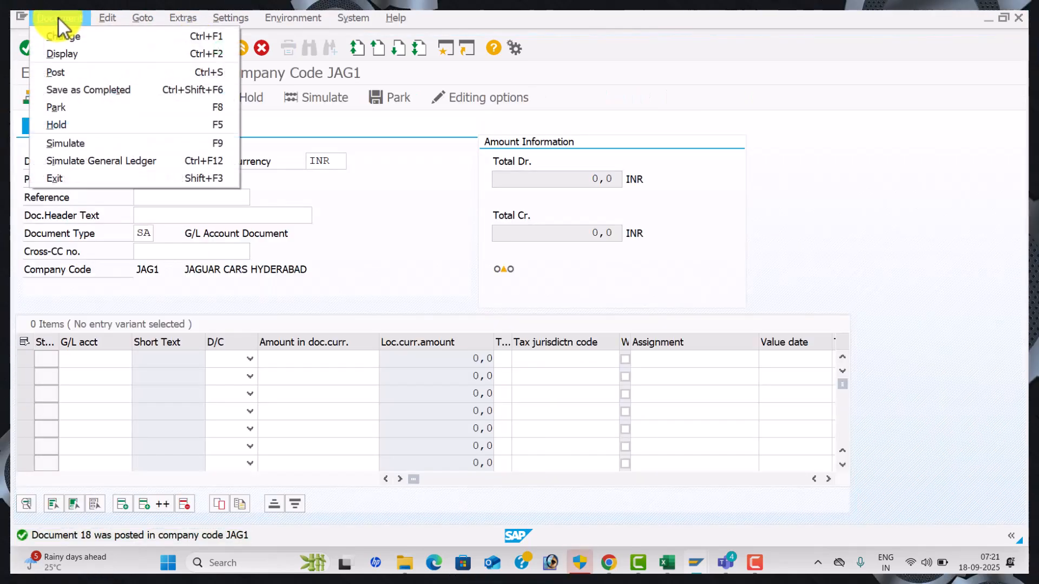
pyautogui.click(77, 53)
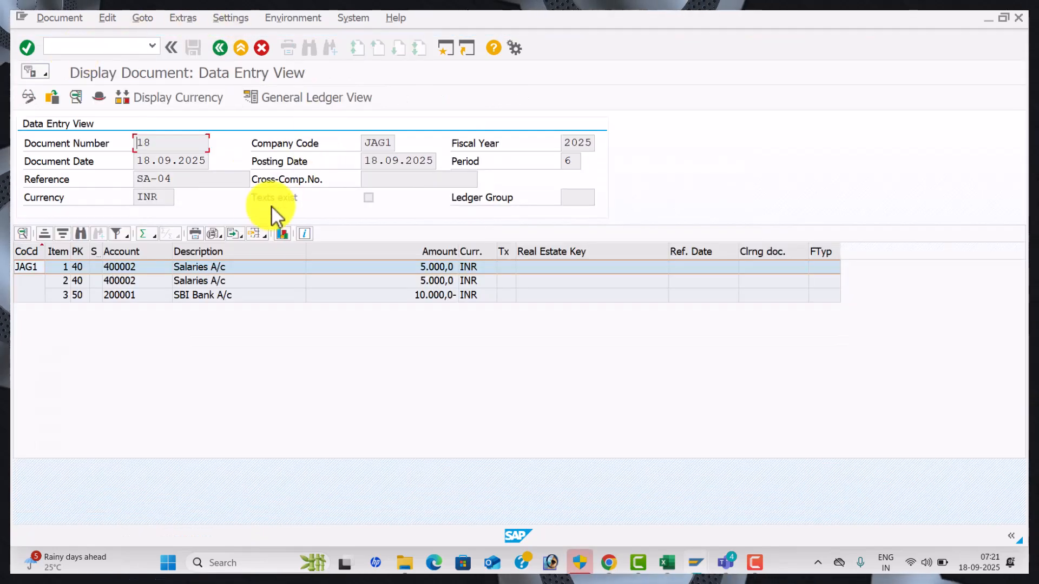
pyautogui.click(255, 237)
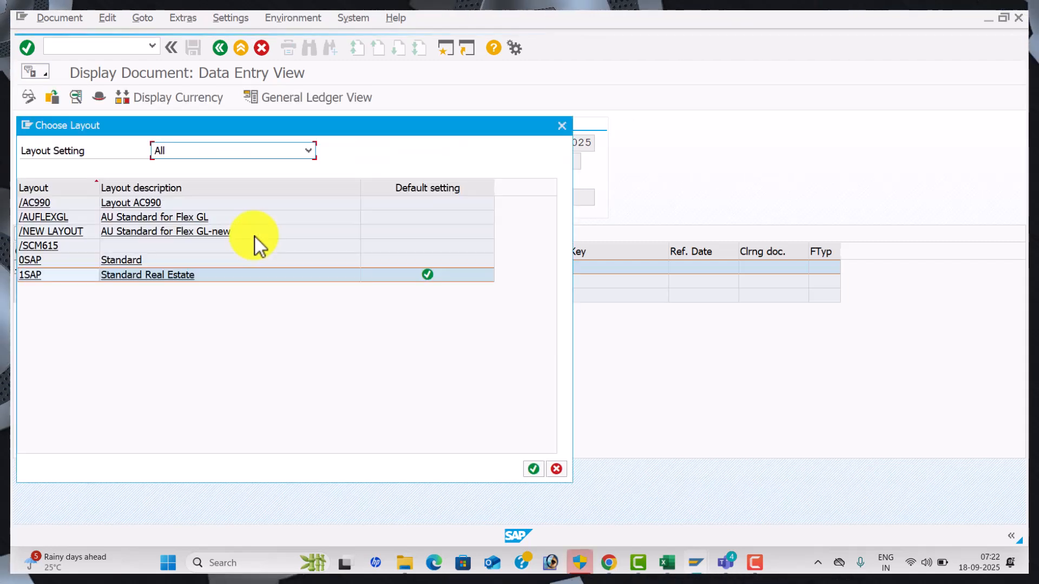
pyautogui.click(153, 219)
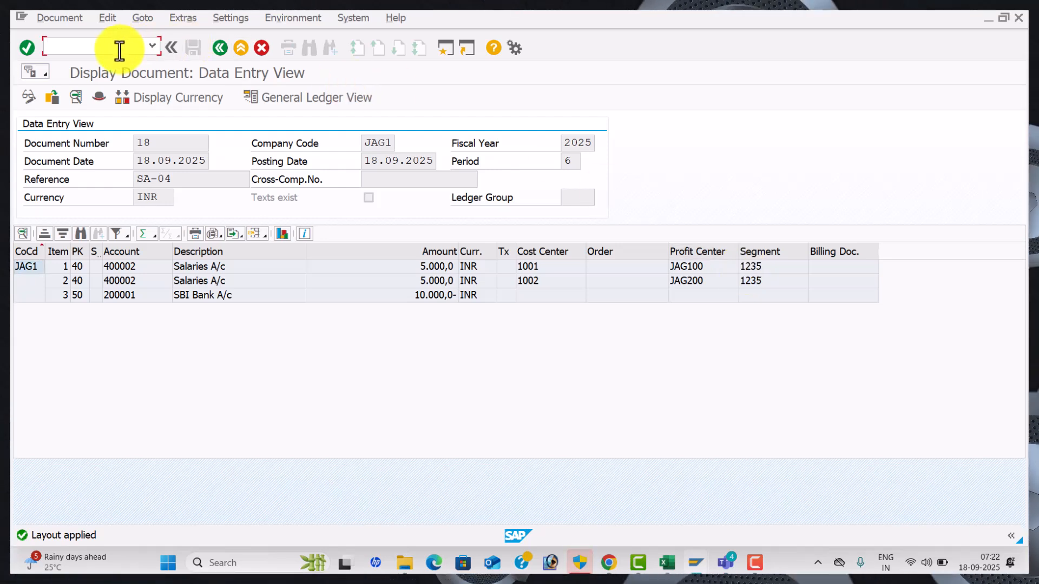
pyautogui.click(218, 47)
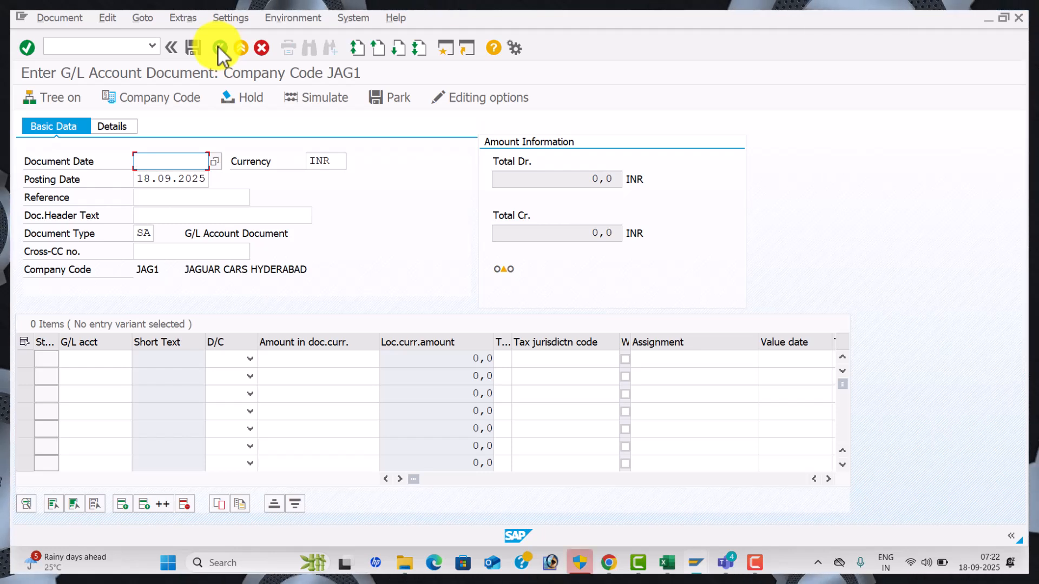
# Set the new document's date to 18.09.2025
pyautogui.press('space')
pyautogui.press('Down')
pyautogui.press('Tab')
pyautogui.press('Tab')
pyautogui.press('Tab')
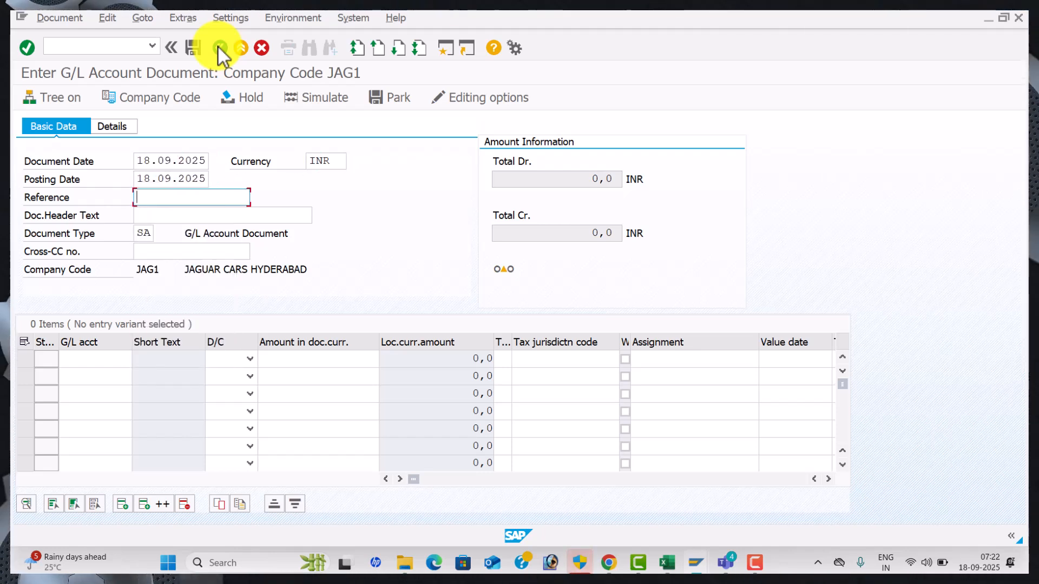
# Give the new document the reference SA-05 and the header text Salaries A/c
pyautogui.press('space')
pyautogui.press('Down')
pyautogui.press('Tab')
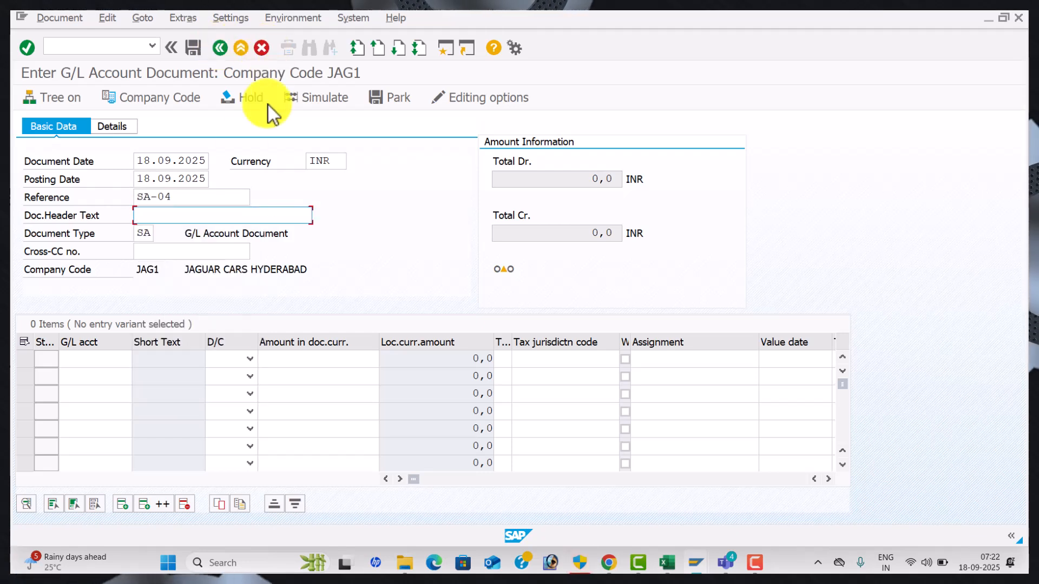
pyautogui.press('BackSpace')
pyautogui.write('5')
pyautogui.press('Tab')
pyautogui.press('BackSpace')
pyautogui.press('Down')
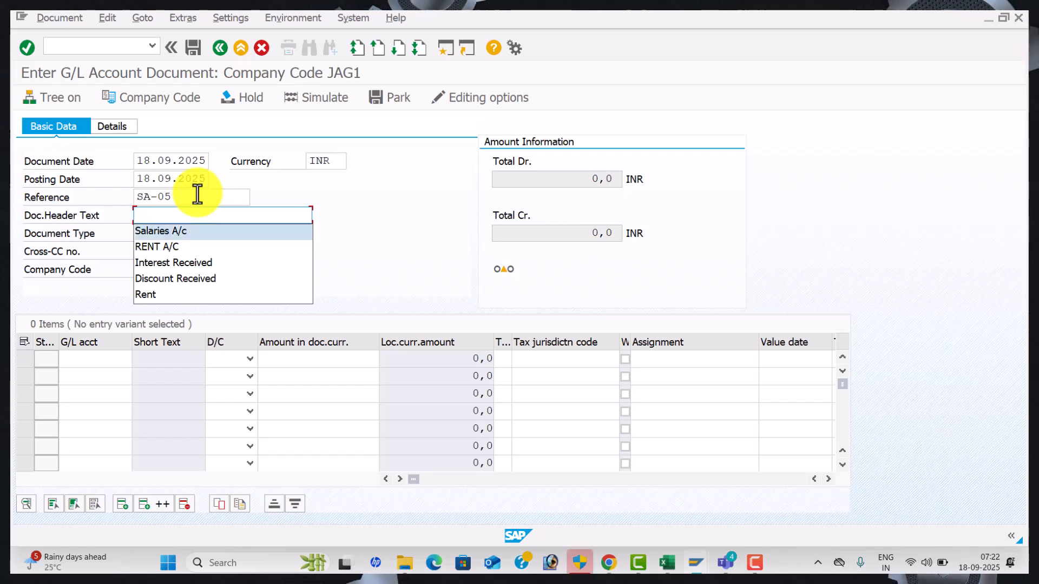
pyautogui.press('Tab')
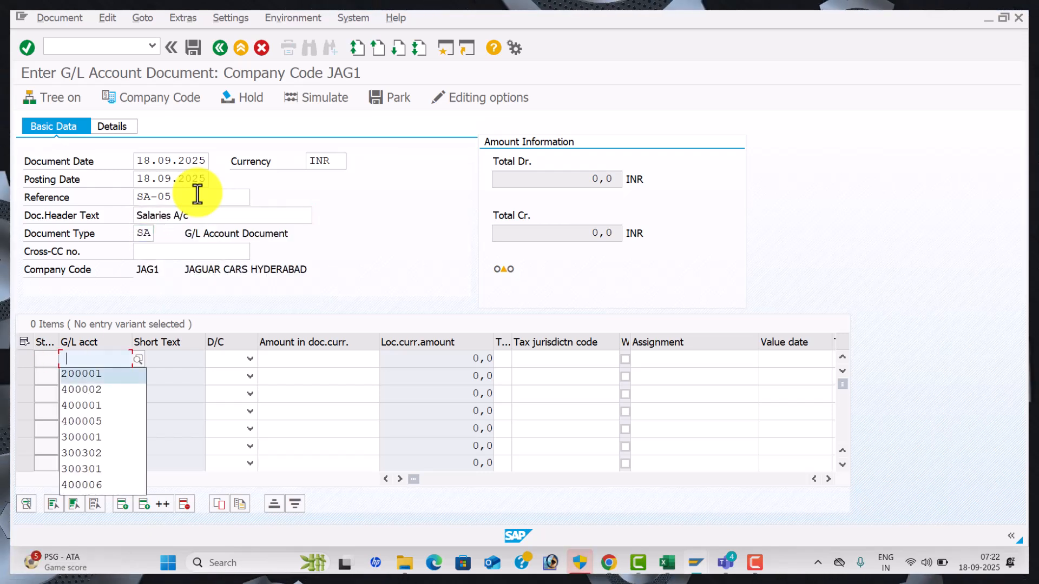
# Enter G/L account 400002 in the first line item as a debit of 20000
pyautogui.press('Down')
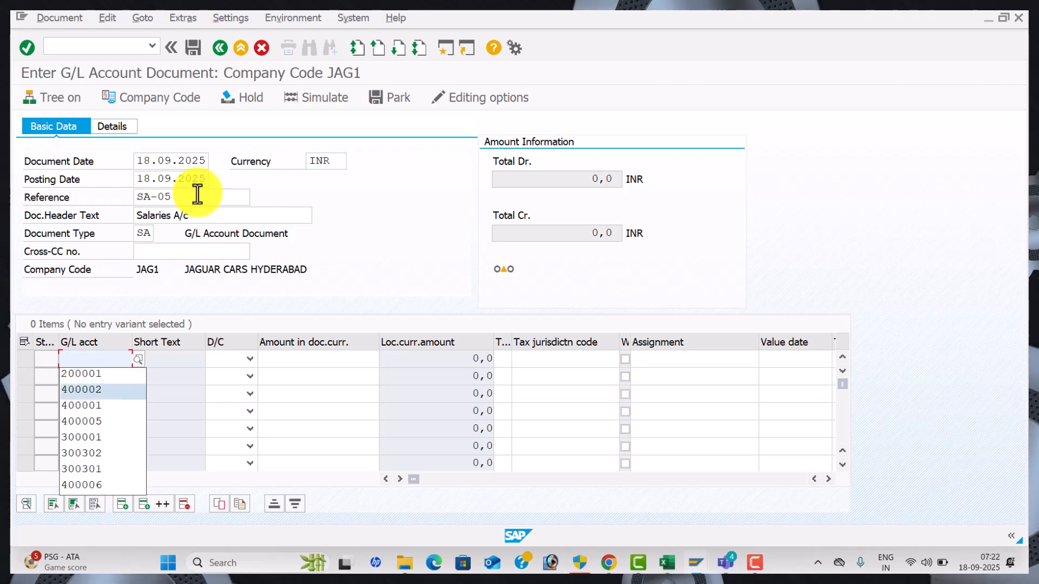
pyautogui.press('Tab')
pyautogui.press('Down')
pyautogui.press('Tab')
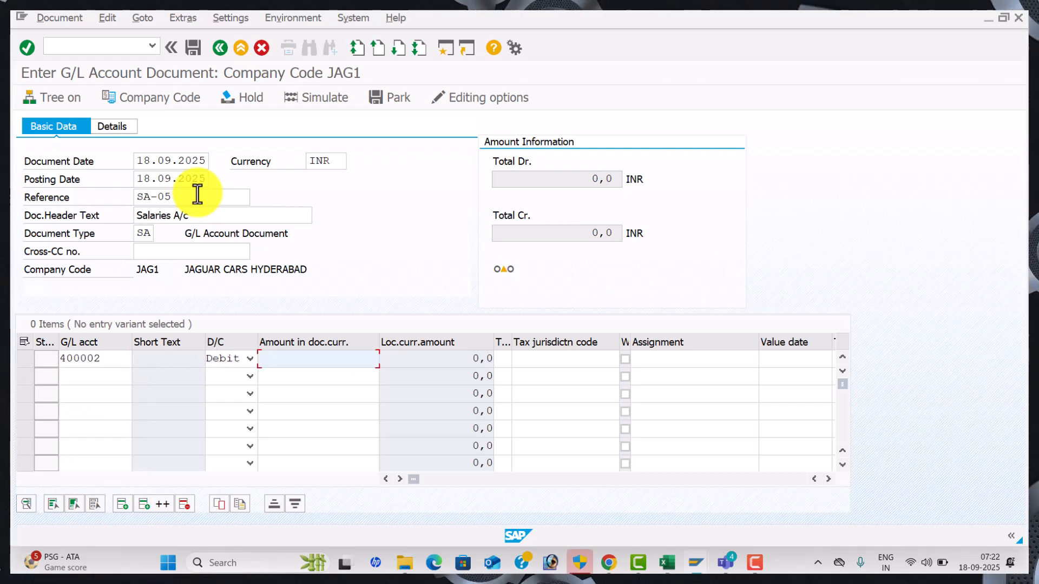
pyautogui.press('Down')
pyautogui.press('Down')
pyautogui.press('Down')
pyautogui.press('Return')
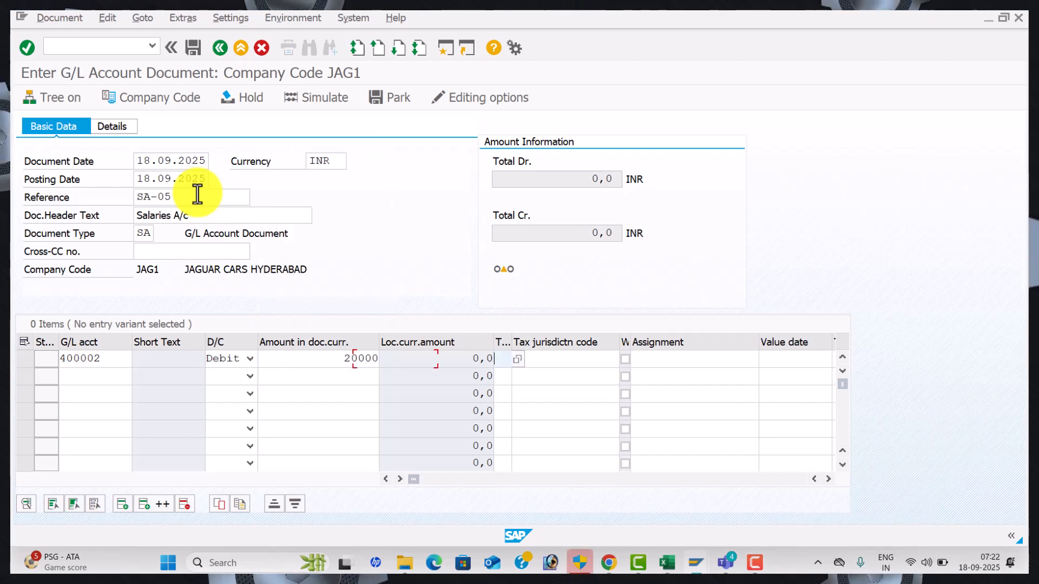
# Leave the first line item's value date empty and give it the text Salaries A/c
pyautogui.press('Tab')
pyautogui.press('Tab')
pyautogui.press('Tab')
pyautogui.press('Tab')
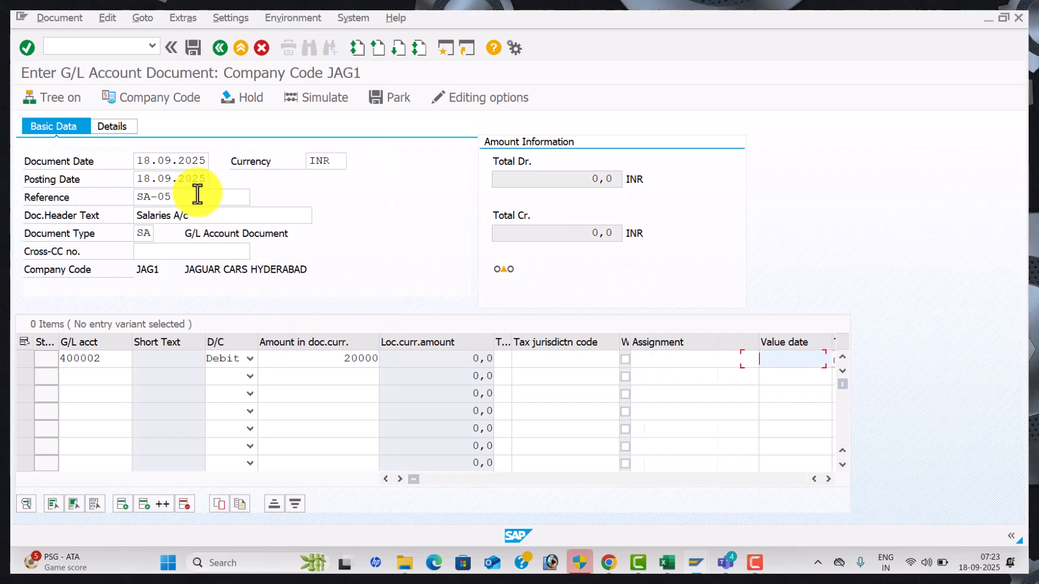
pyautogui.press('Return')
pyautogui.press('Tab')
pyautogui.press('Tab')
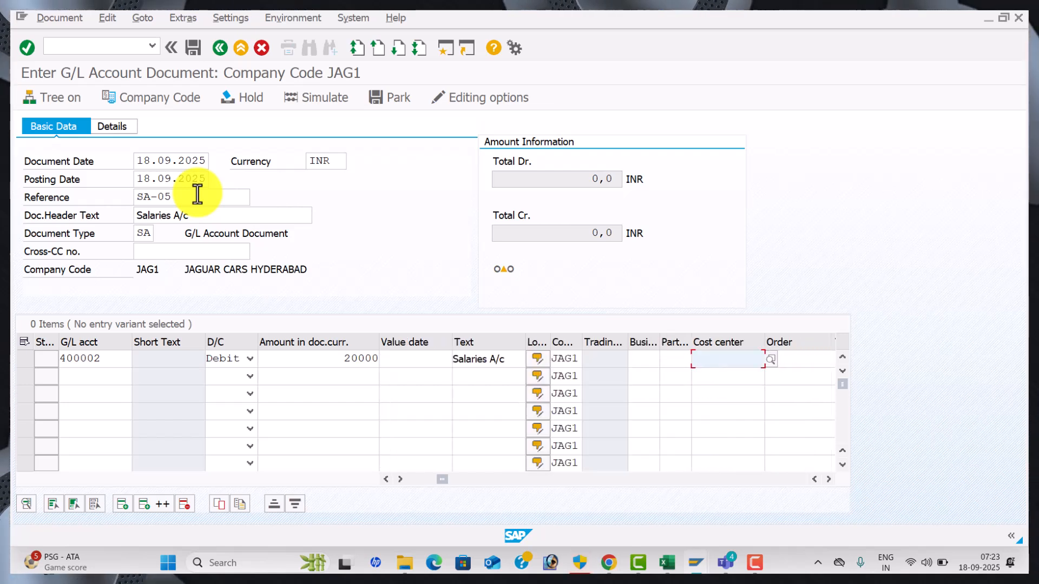
# Assign cost center 2001 to the first line item
pyautogui.press('Down')
pyautogui.press('Down')
pyautogui.press('Down')
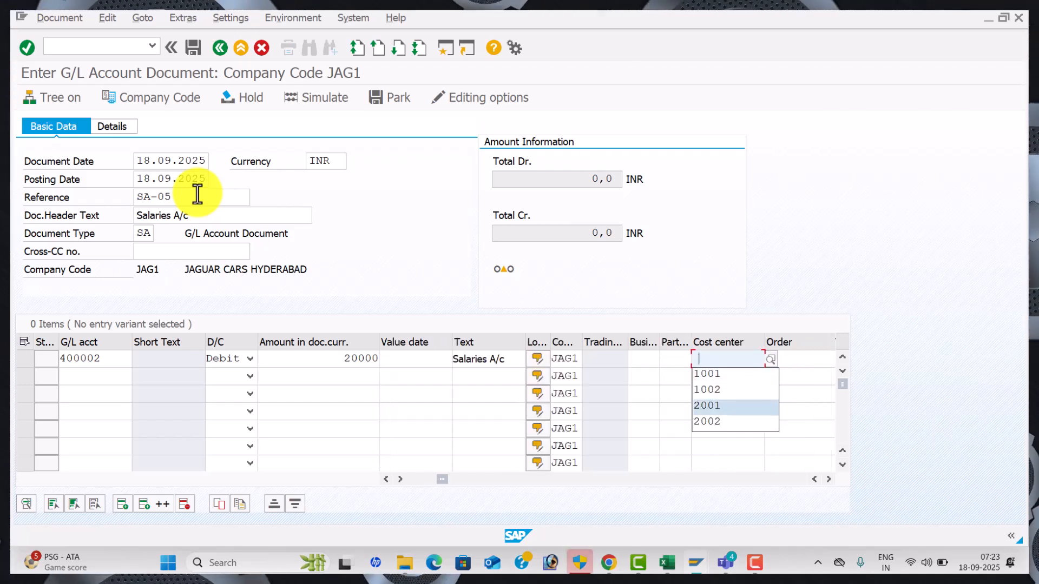
pyautogui.press('Return')
pyautogui.press('Tab')
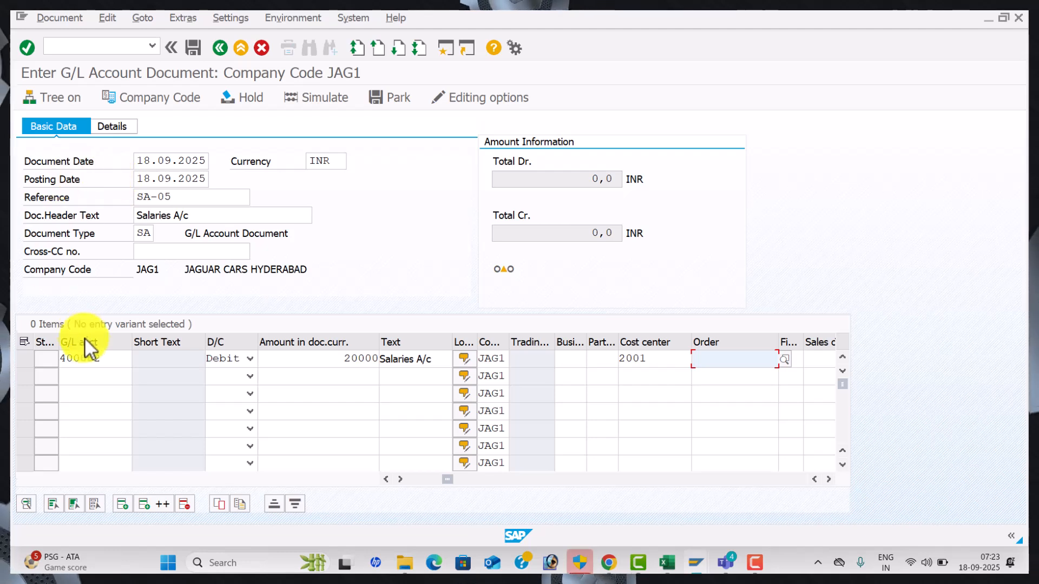
# Enter G/L account 400002 in the second line item as a debit of 20000
pyautogui.click(108, 375)
pyautogui.press('Down')
pyautogui.press('Down')
pyautogui.press('Down')
pyautogui.press('Tab')
pyautogui.press('Down')
pyautogui.press('Tab')
pyautogui.press('Down')
pyautogui.press('Down')
pyautogui.press('Down')
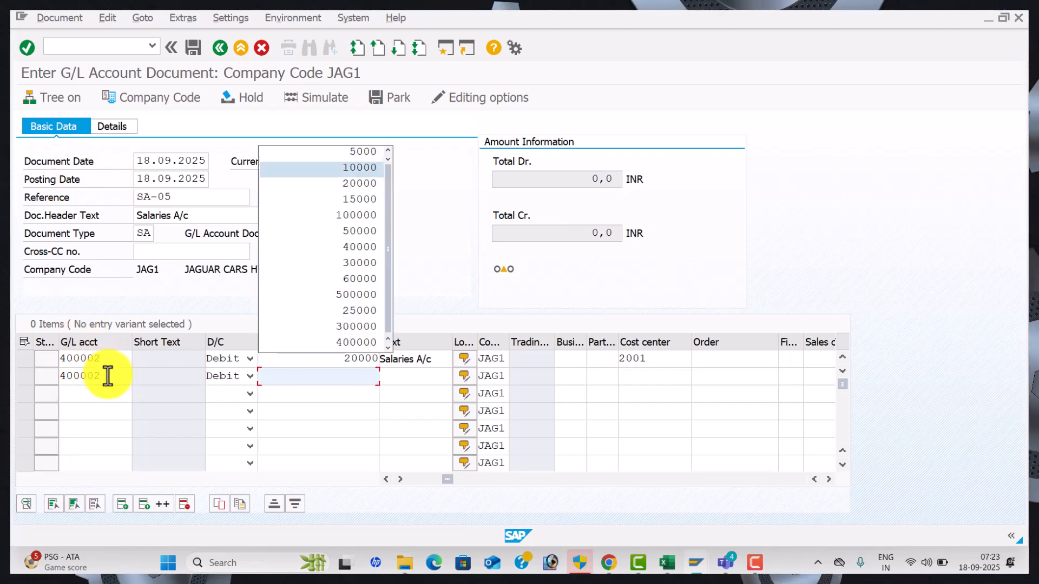
pyautogui.press('Tab')
# Leave the second line item's value date empty and give it the text Salaries A/c
pyautogui.press('Tab')
pyautogui.press('Tab')
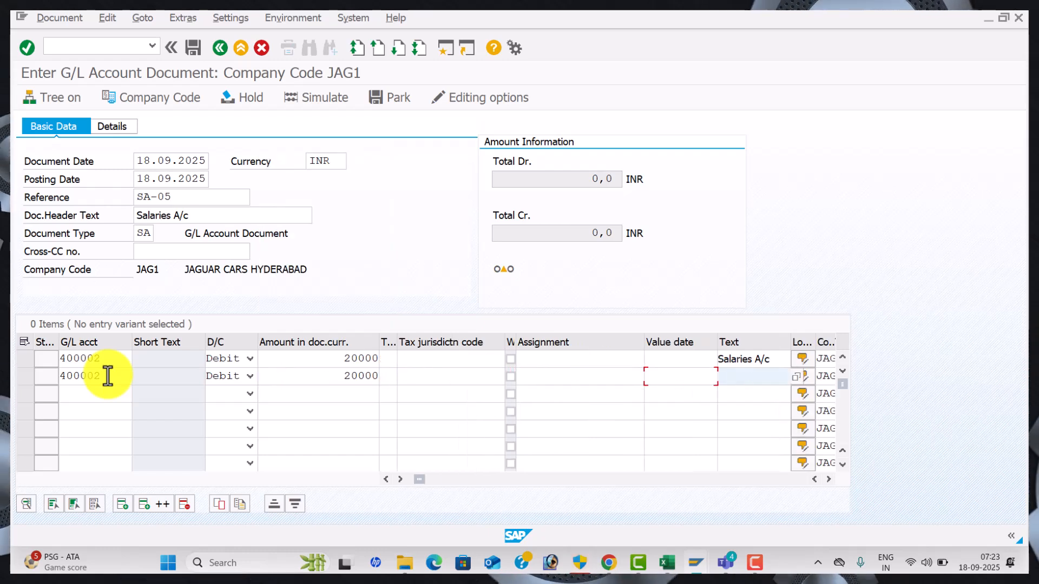
pyautogui.press('Down')
pyautogui.press('Down')
pyautogui.press('Down')
pyautogui.press('Tab')
# Assign cost center 2002 to the second line item
pyautogui.press('Tab')
pyautogui.press('Tab')
pyautogui.press('Tab')
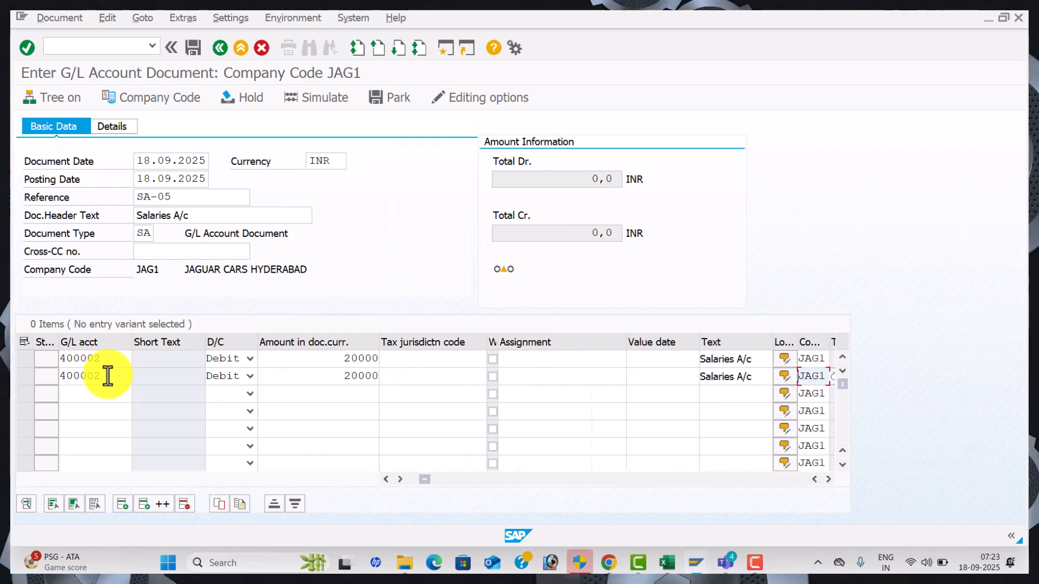
pyautogui.press('Tab')
pyautogui.press('Down')
pyautogui.press('Down')
pyautogui.press('Down')
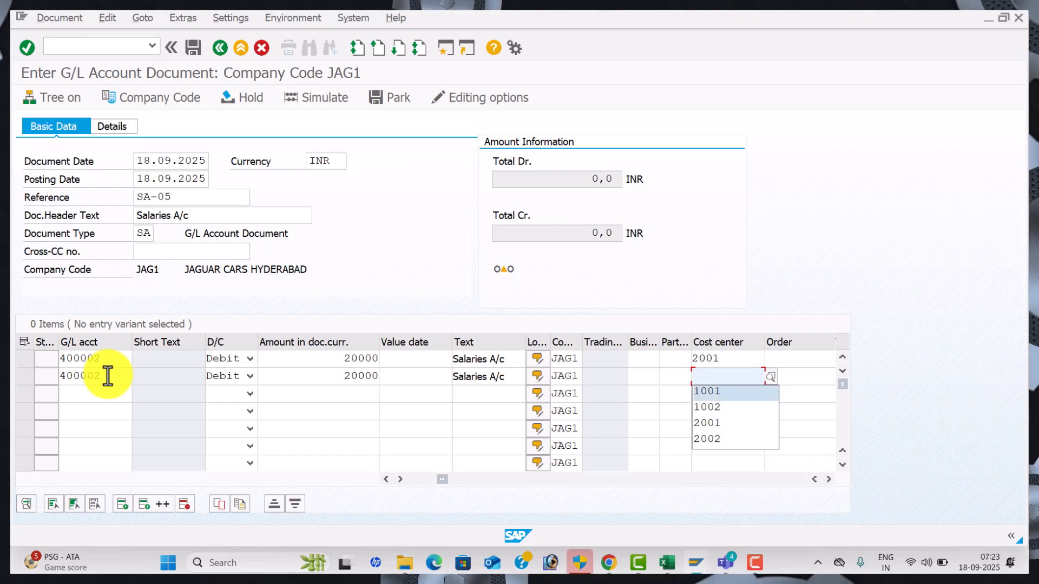
pyautogui.press('Down')
pyautogui.press('Tab')
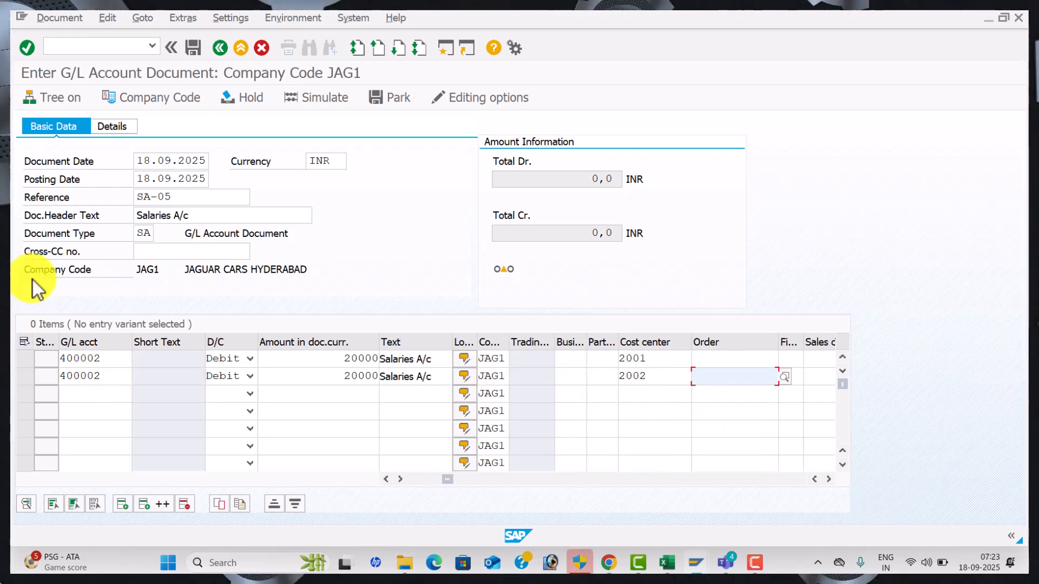
# Enter G/L account 200001 in the third line item as a credit of 40000
pyautogui.click(90, 390)
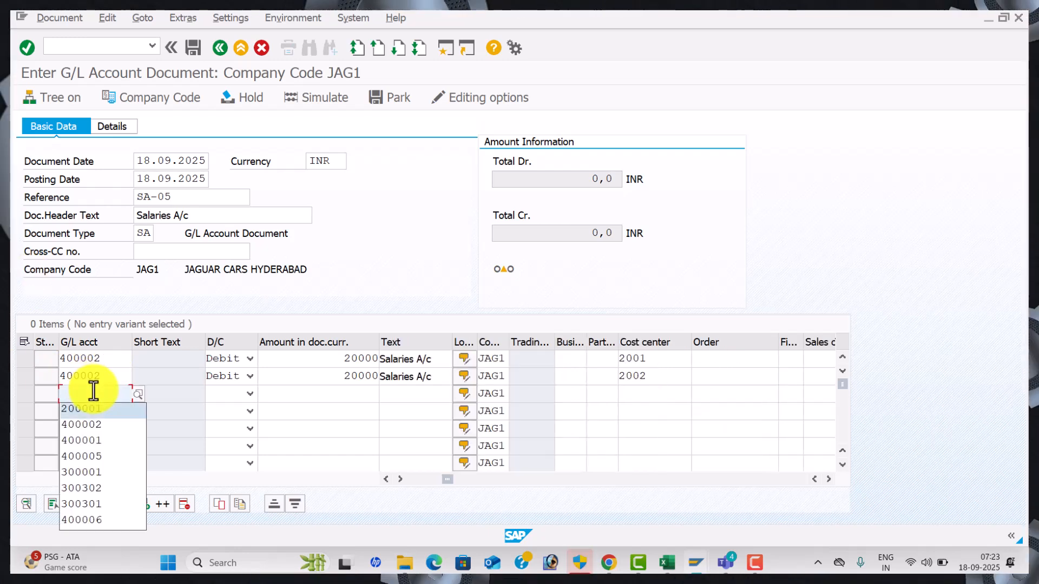
pyautogui.write('200000')
pyautogui.press('Tab')
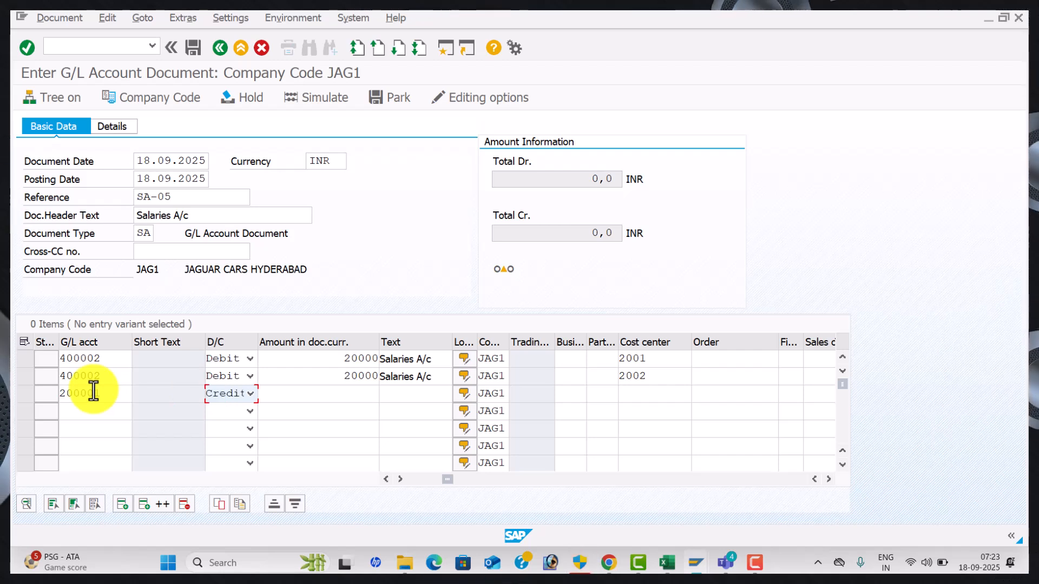
pyautogui.press('Tab')
pyautogui.press('Down')
pyautogui.press('Down')
pyautogui.press('Down')
pyautogui.press('Down')
pyautogui.press('Down')
pyautogui.press('Down')
pyautogui.press('Down')
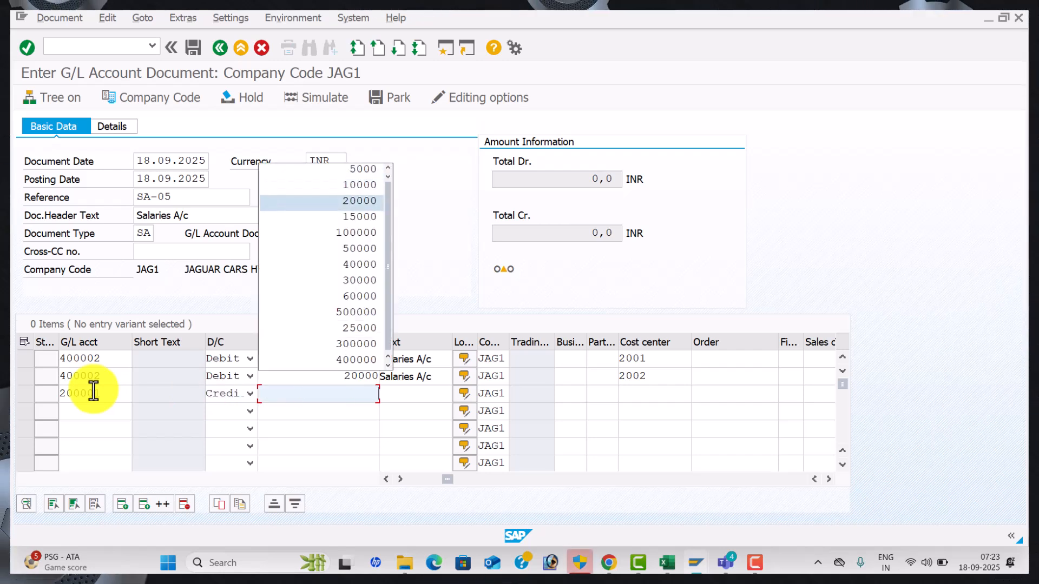
pyautogui.press('Tab')
# Give the third line item the text Sbi A/c, leaving its business area empty
pyautogui.press('Tab')
pyautogui.press('Tab')
pyautogui.press('Tab')
pyautogui.press('Tab')
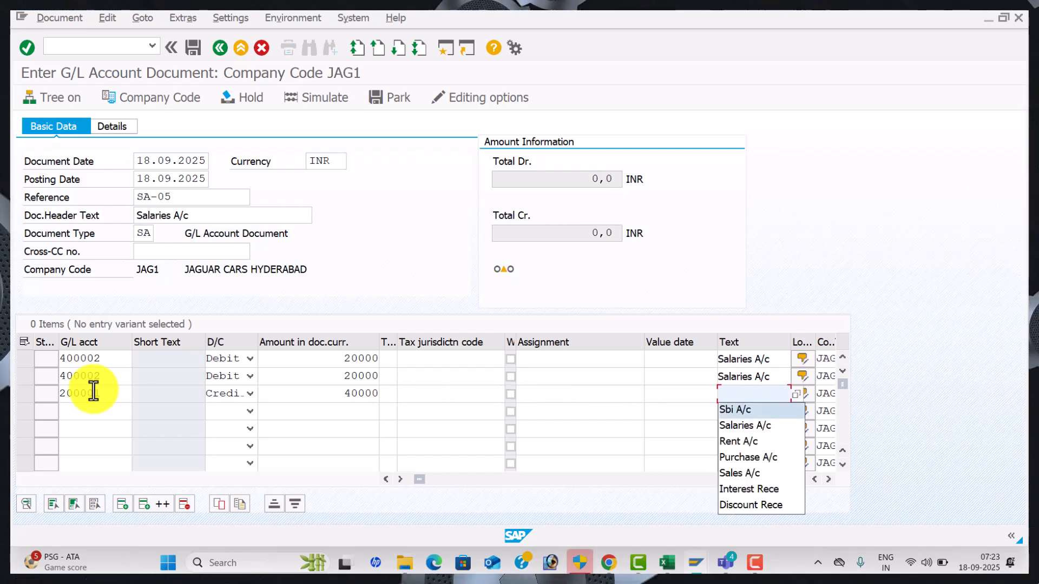
pyautogui.press('Return')
pyautogui.press('Tab')
pyautogui.press('Tab')
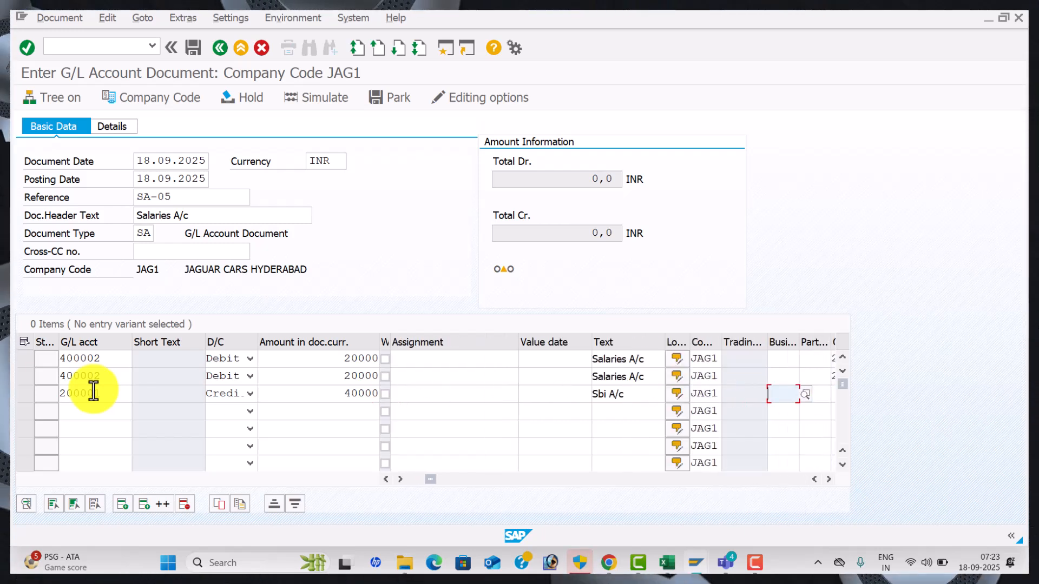
# Set the value date of the bank line item to 18.09.2025
pyautogui.press('Return')
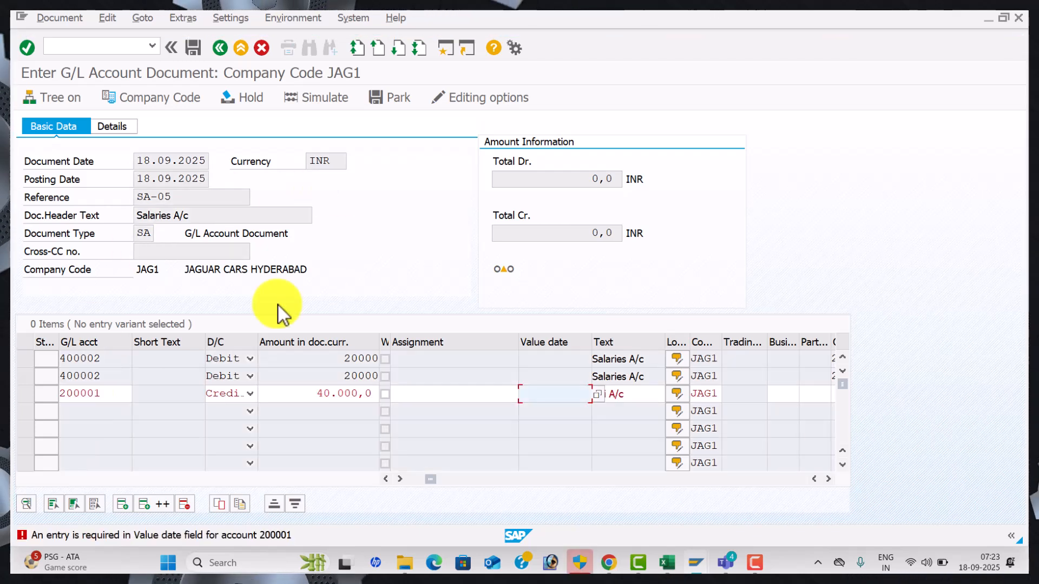
pyautogui.press('space')
pyautogui.press('Down')
pyautogui.press('Return')
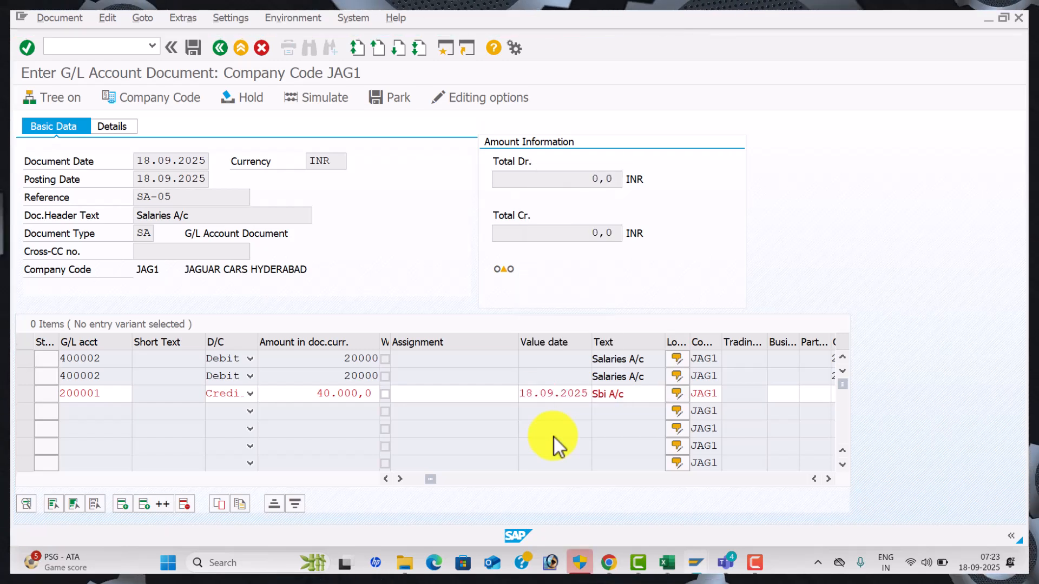
# Accept the line items, then simulate and post the salaries document
pyautogui.press('Return')
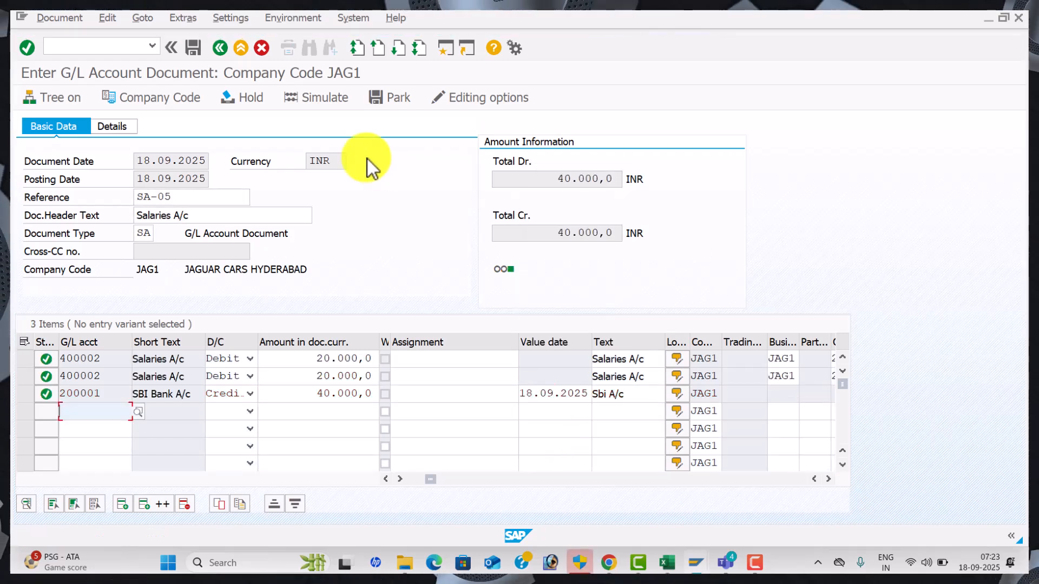
pyautogui.click(332, 99)
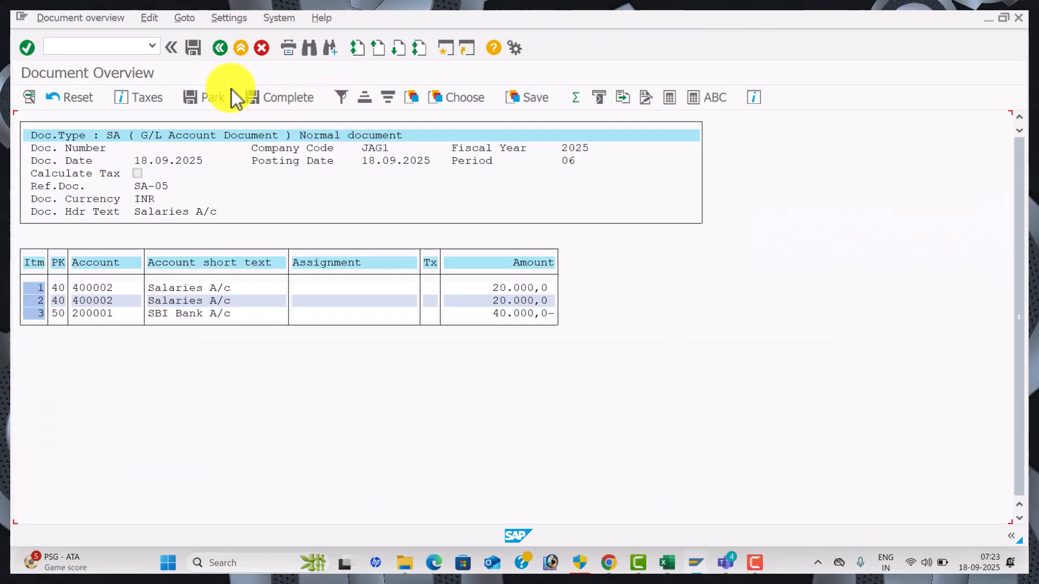
pyautogui.click(196, 50)
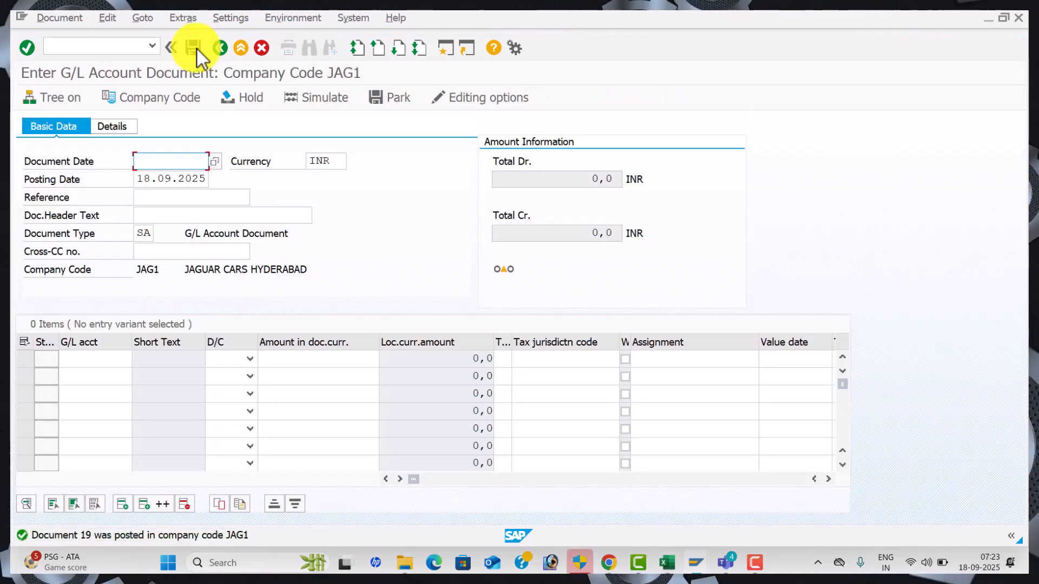
# Display the posted document with the /AUFLEXGL layout to check the profit center and segment of each line item
pyautogui.click(67, 17)
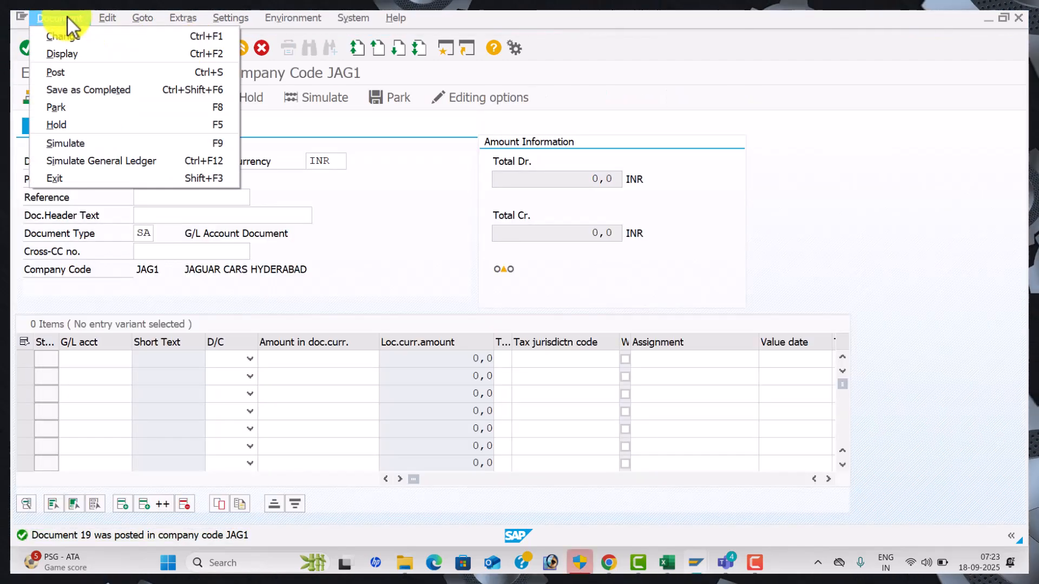
pyautogui.click(91, 58)
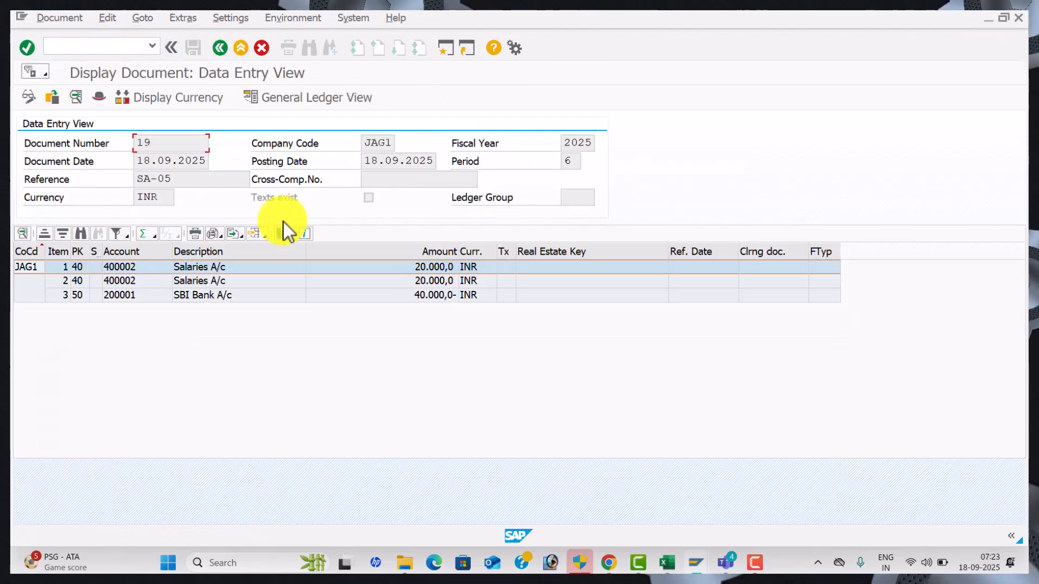
pyautogui.click(263, 239)
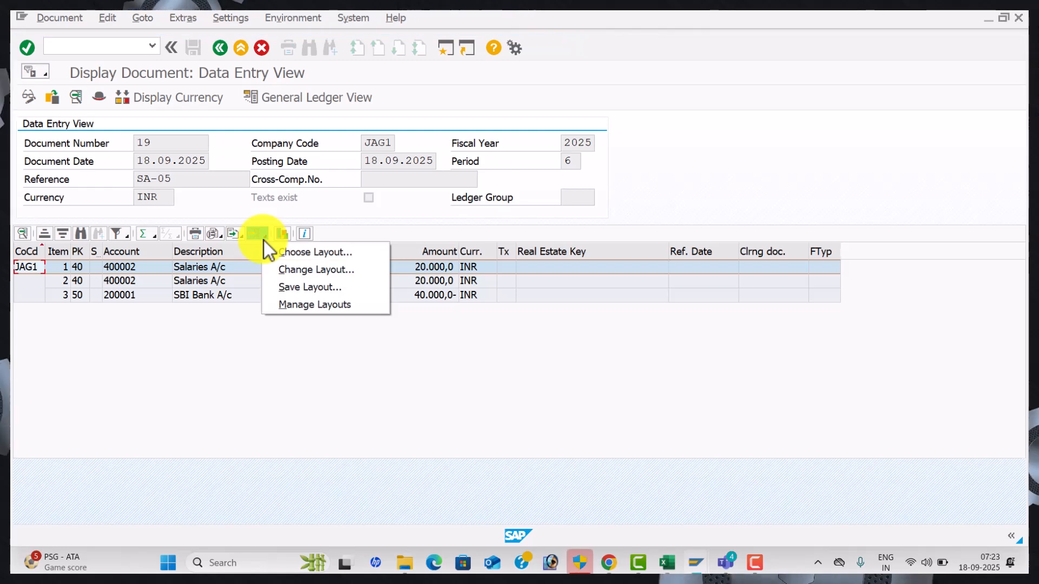
pyautogui.click(311, 255)
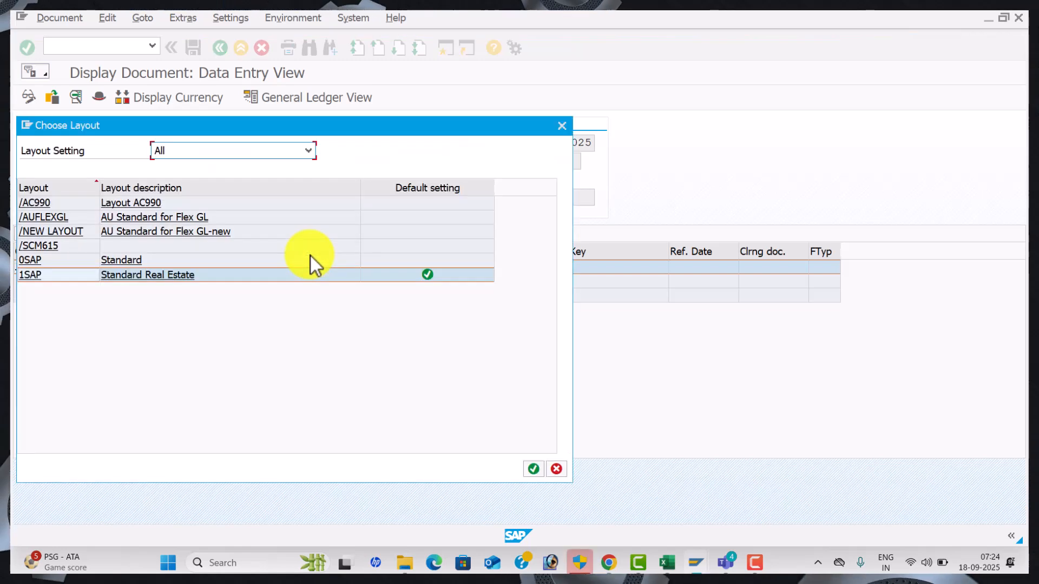
pyautogui.click(169, 217)
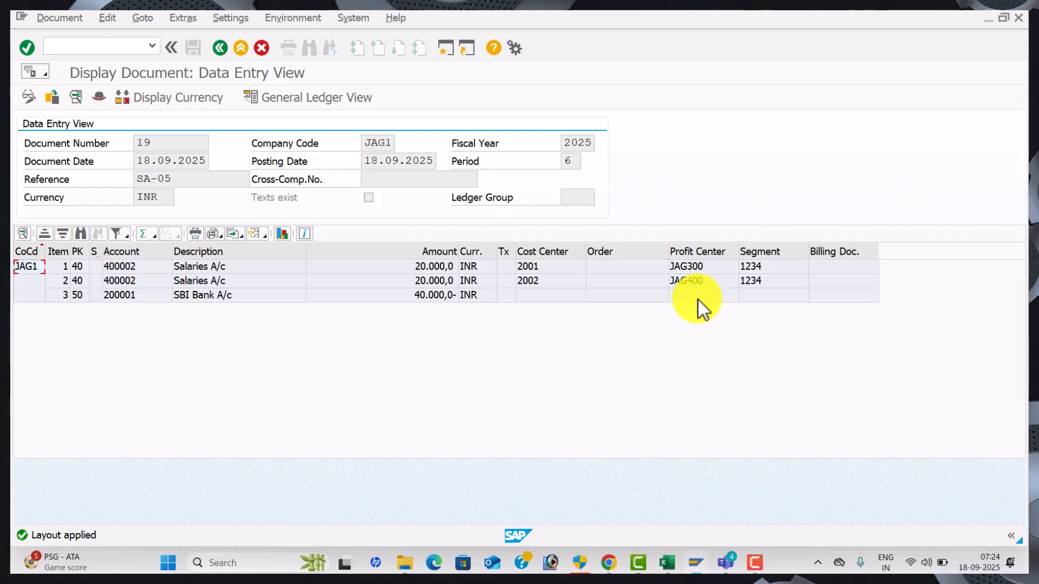
# Switch to the SAP CONTENT CONFIGURATION workbook in Excel, return to the top of the Profit Center sheet and save the workbook
pyautogui.hotkey('alt', 'Tab')
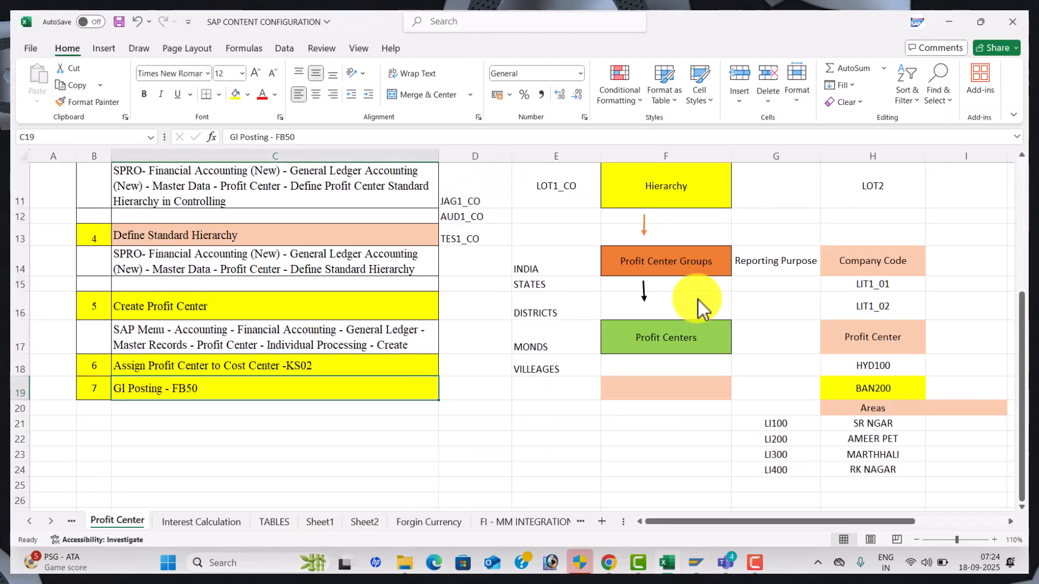
pyautogui.click(456, 336)
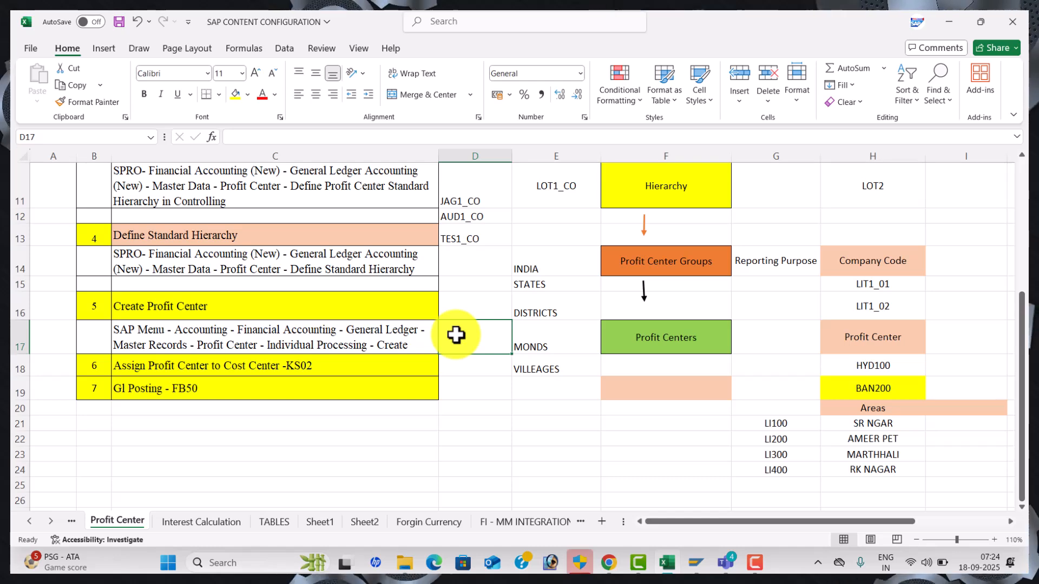
pyautogui.hotkey('ctrl', 'Up')
pyautogui.hotkey('ctrl', 'Up')
pyautogui.hotkey('ctrl', 'Up')
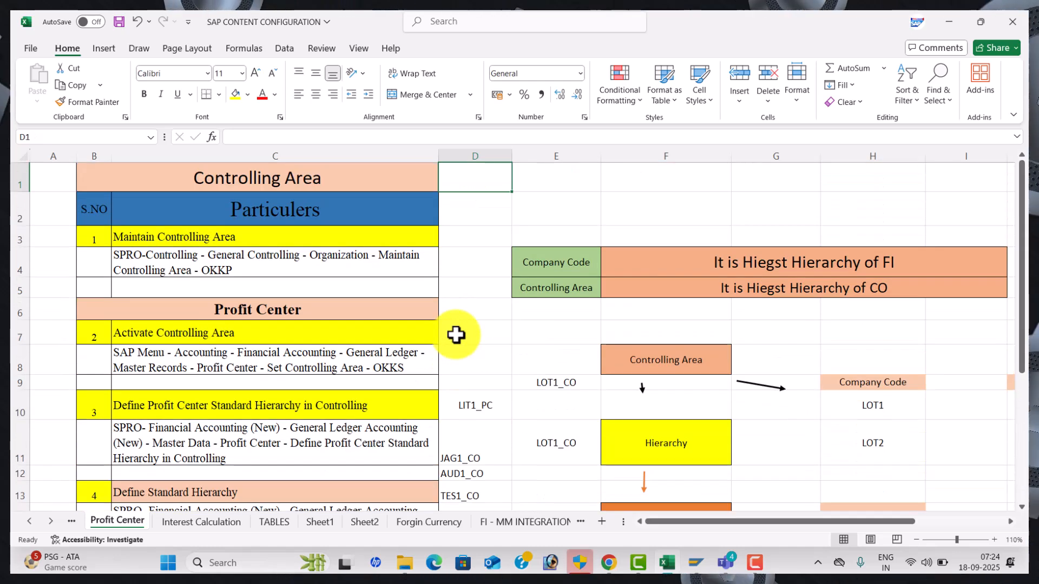
pyautogui.click(468, 422)
pyautogui.hotkey('ctrl', 's')
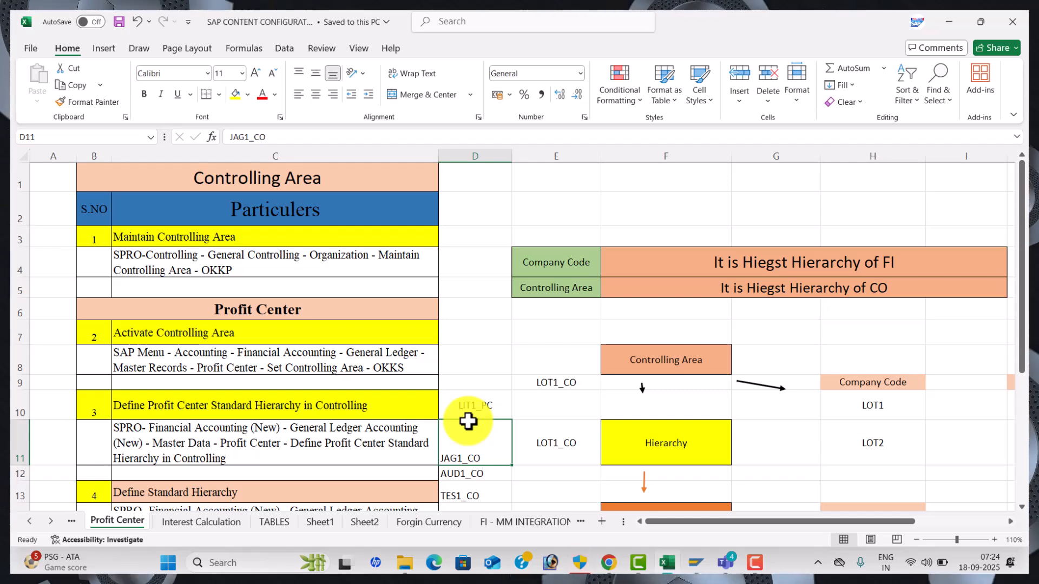
# Check the Teams meeting window with its participants and return to the Excel workbook
pyautogui.click(504, 355)
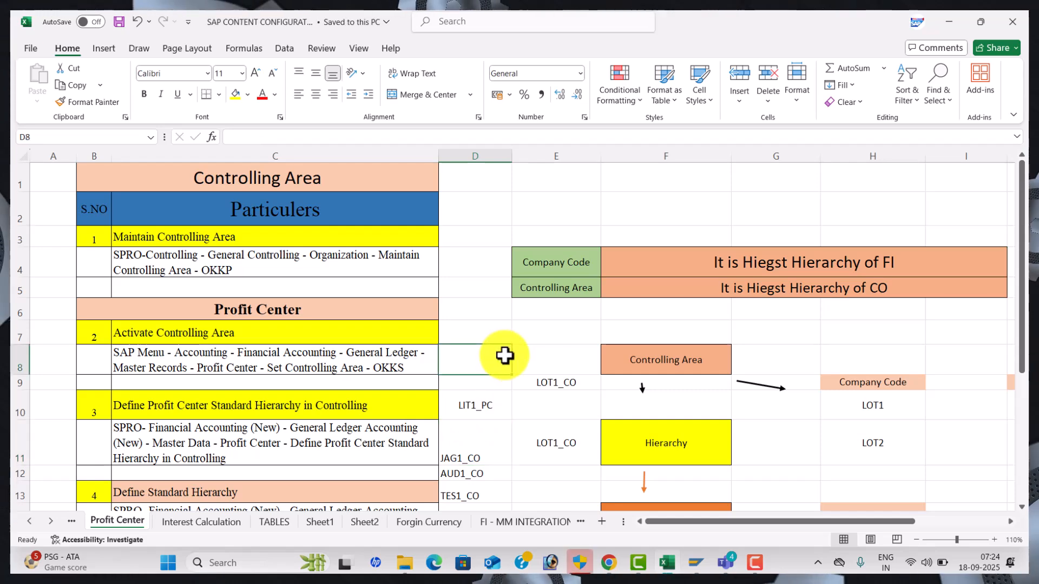
pyautogui.hotkey('alt', 'Tab')
pyautogui.hotkey('alt', 'Tab')
pyautogui.hotkey('alt', 'Tab')
pyautogui.hotkey('alt', 'Tab')
pyautogui.hotkey('alt', 'Tab')
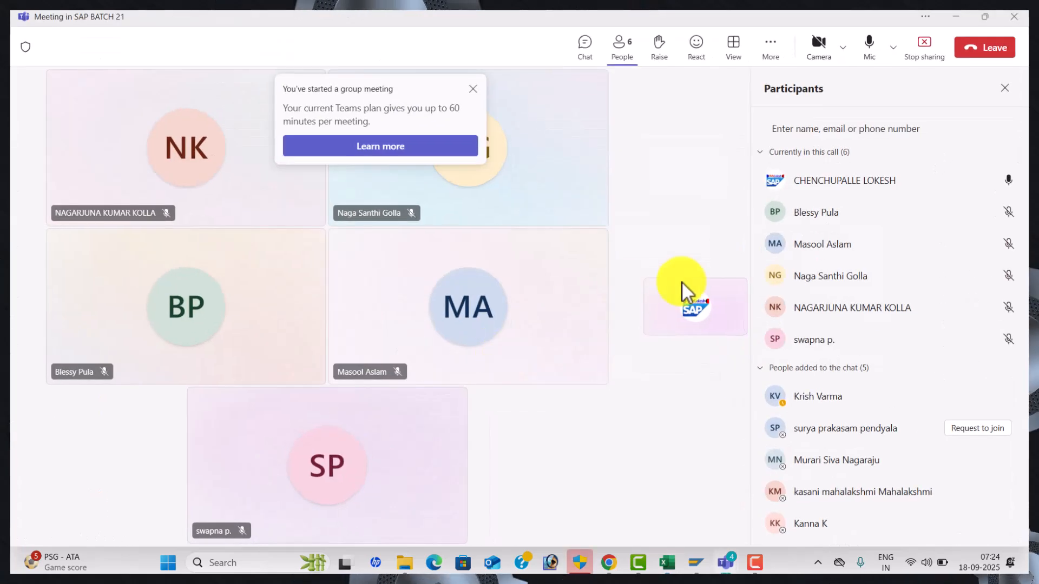
pyautogui.hotkey('alt', 'Tab')
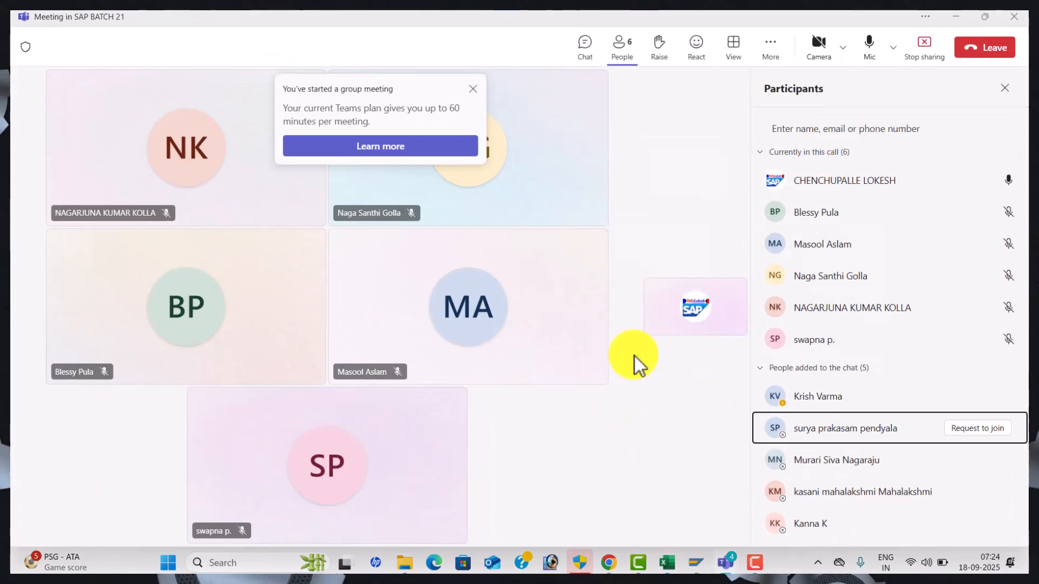
pyautogui.hotkey('alt', 'Tab')
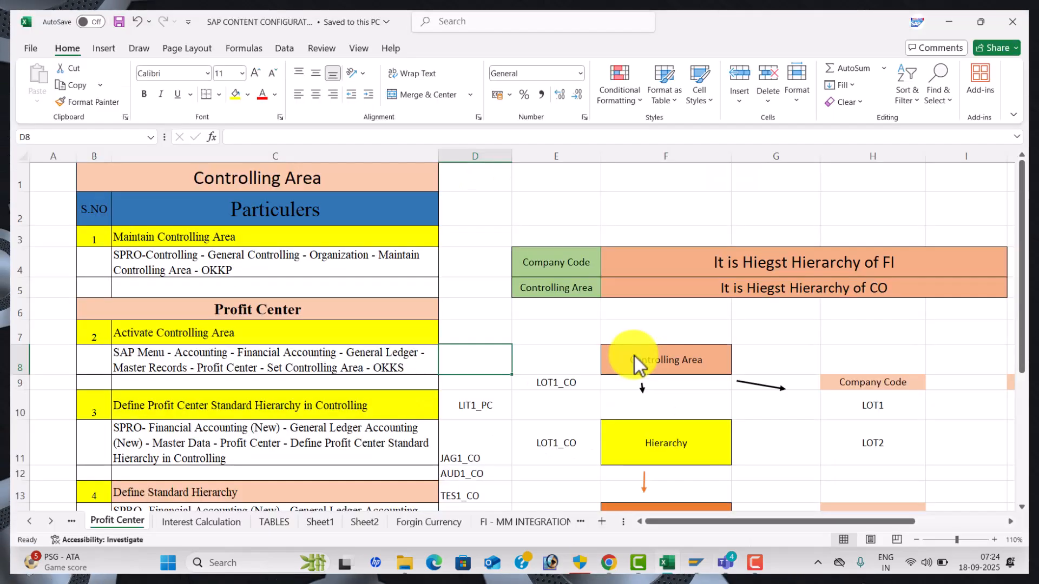
# Open the FI - MM INTEGRATION sheet and go on to the S4 HANA CHANGES sheet
pyautogui.click(584, 397)
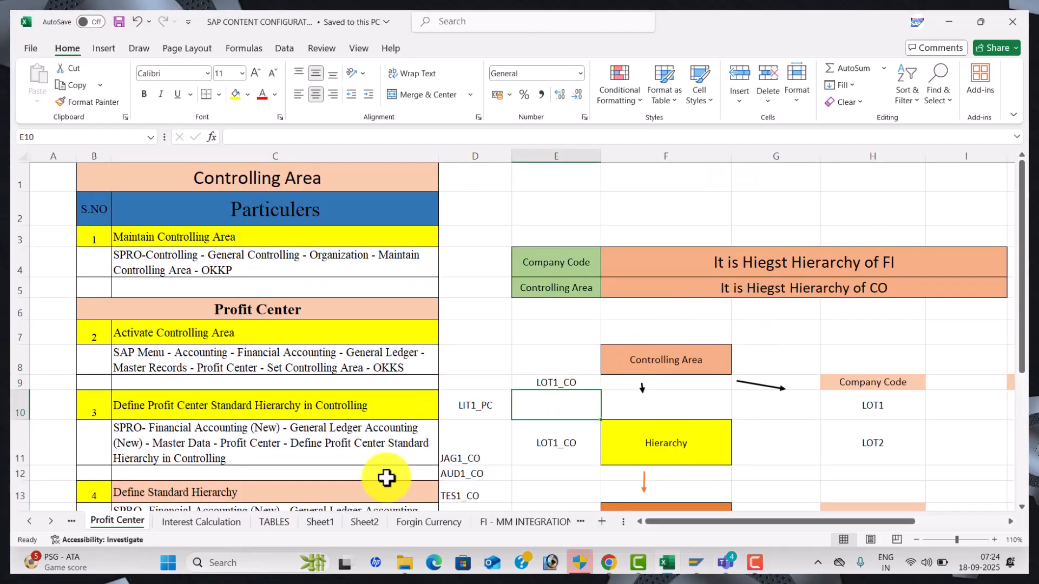
pyautogui.click(525, 522)
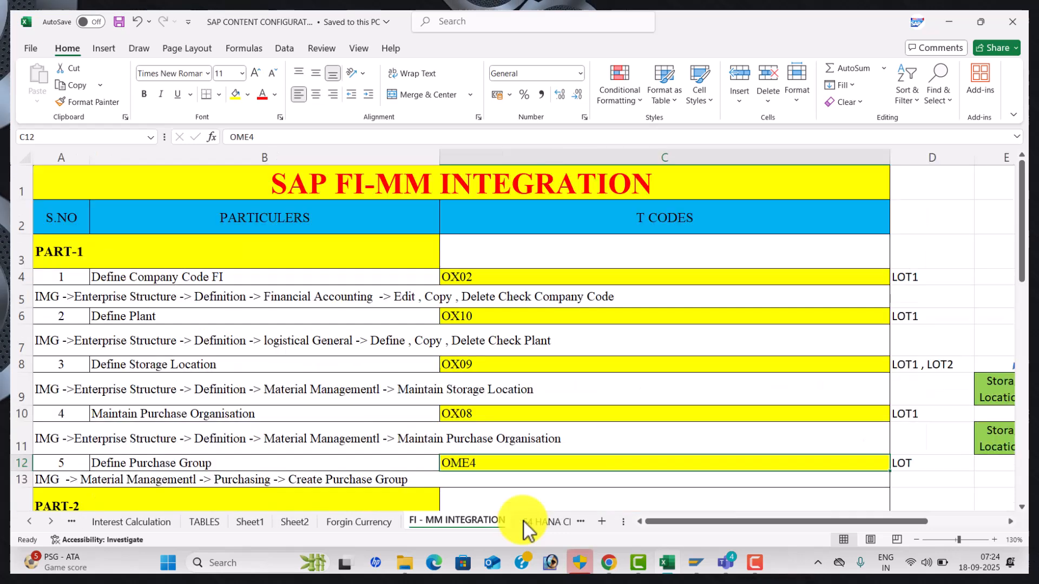
pyautogui.click(523, 521)
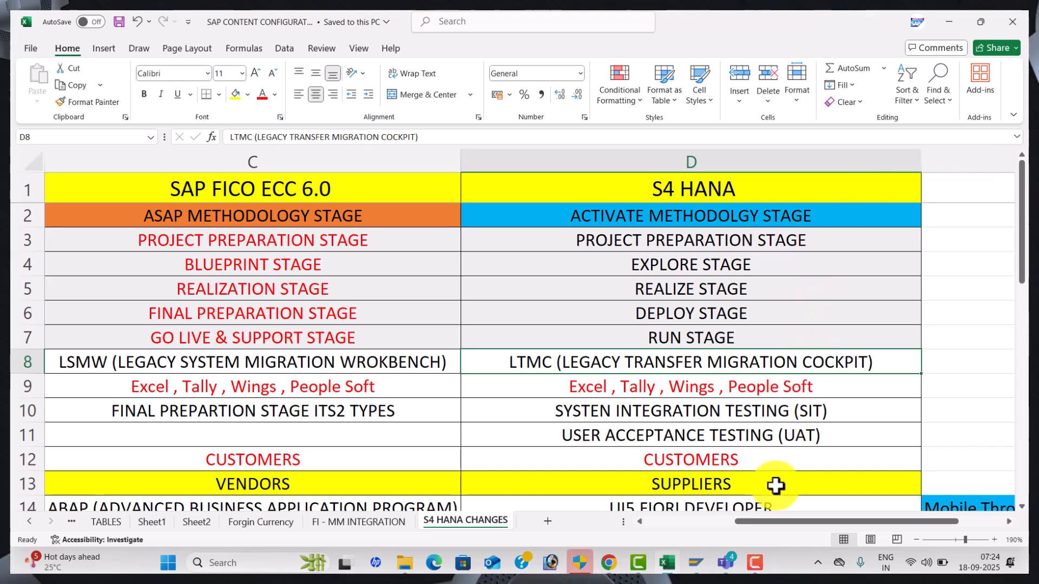
# Examine the Project Preparation and Blueprint stages in the SAP FICO ECC 6.0 column beside the S4 HANA stages
pyautogui.moveTo(786, 521); pyautogui.dragTo(696, 508)
pyautogui.click(500, 244)
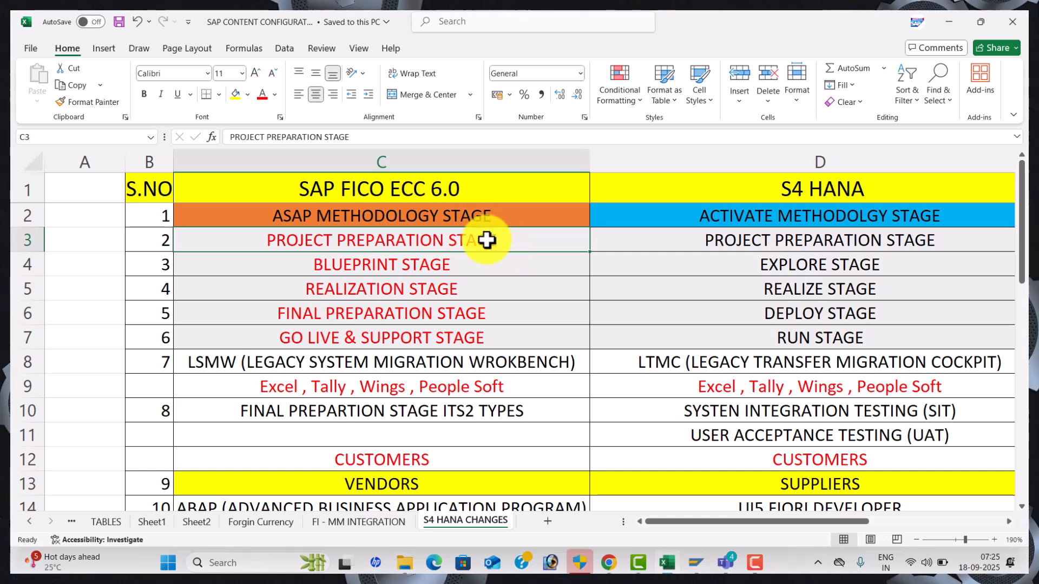
pyautogui.click(505, 267)
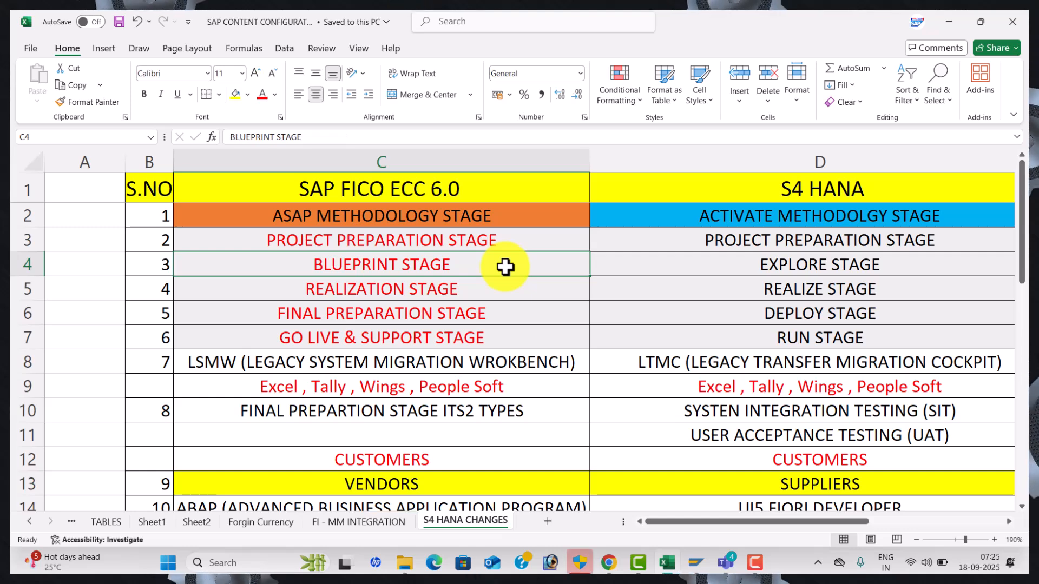
pyautogui.click(476, 241)
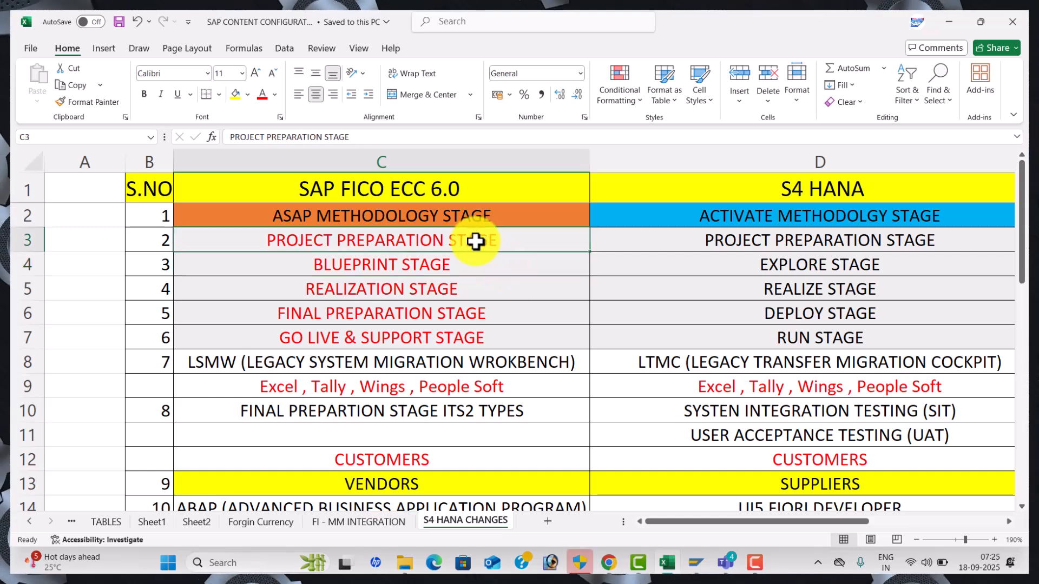
pyautogui.click(476, 265)
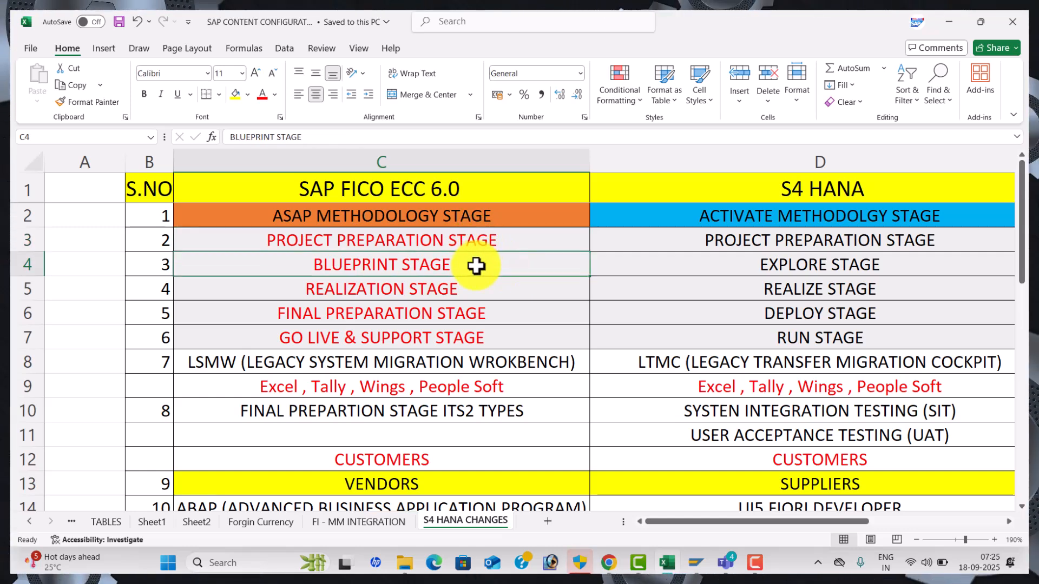
# Review the Realization, Final Preparation and Go Live & Support stages, and highlight all five ECC 6.0 project stages
pyautogui.click(479, 290)
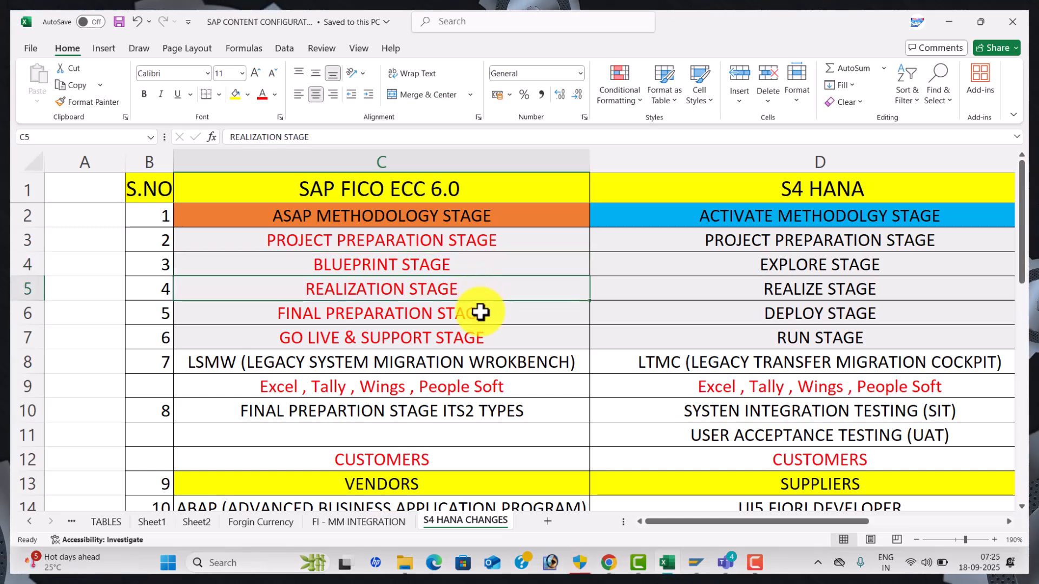
pyautogui.click(480, 313)
pyautogui.click(486, 335)
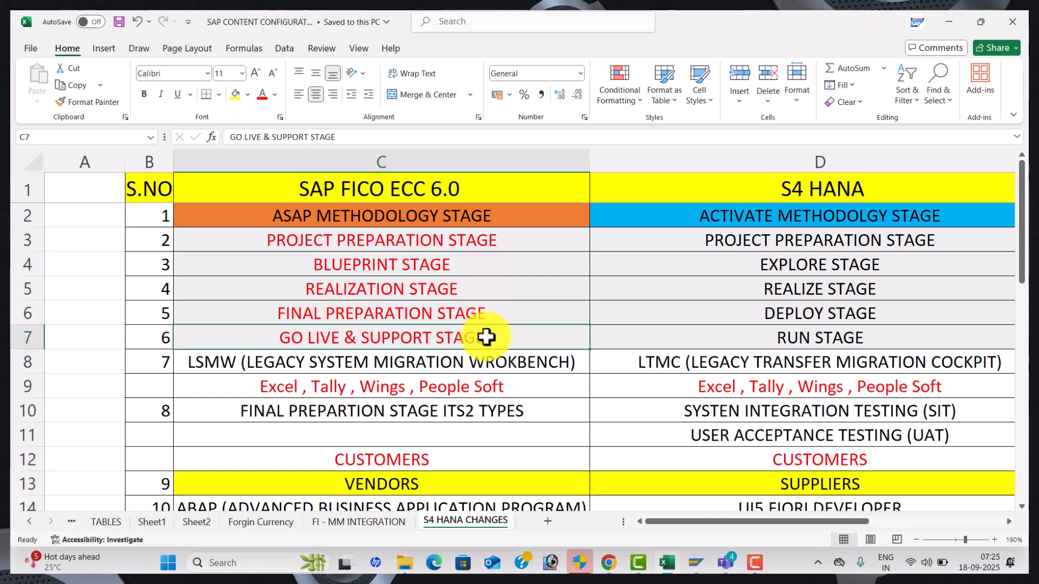
pyautogui.moveTo(524, 243); pyautogui.dragTo(526, 338)
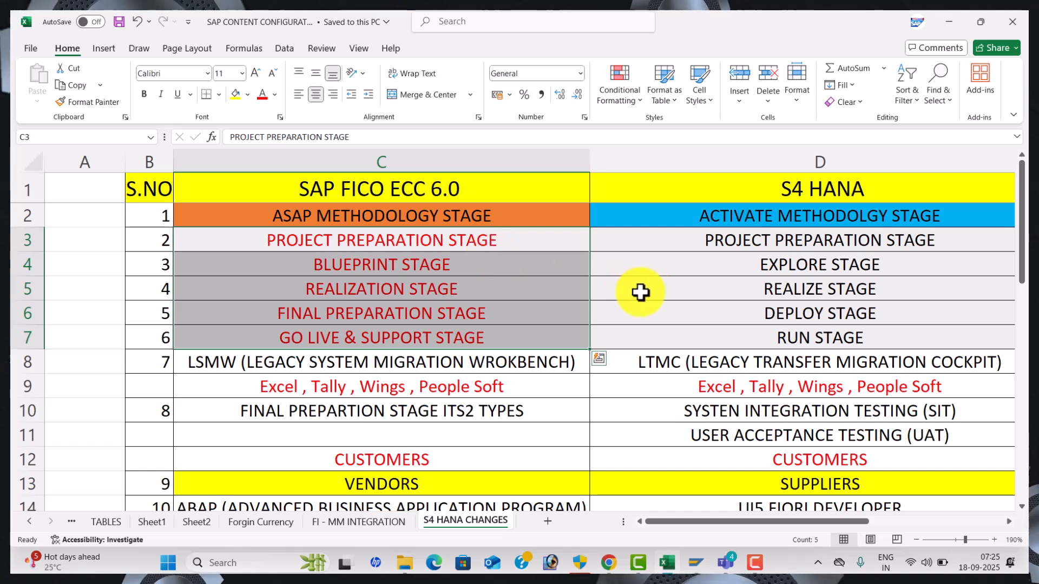
# Compare each ECC 6.0 project stage with its S4 HANA counterpart, from Project Preparation through Explore, Realize, Deploy and Run
pyautogui.click(726, 243)
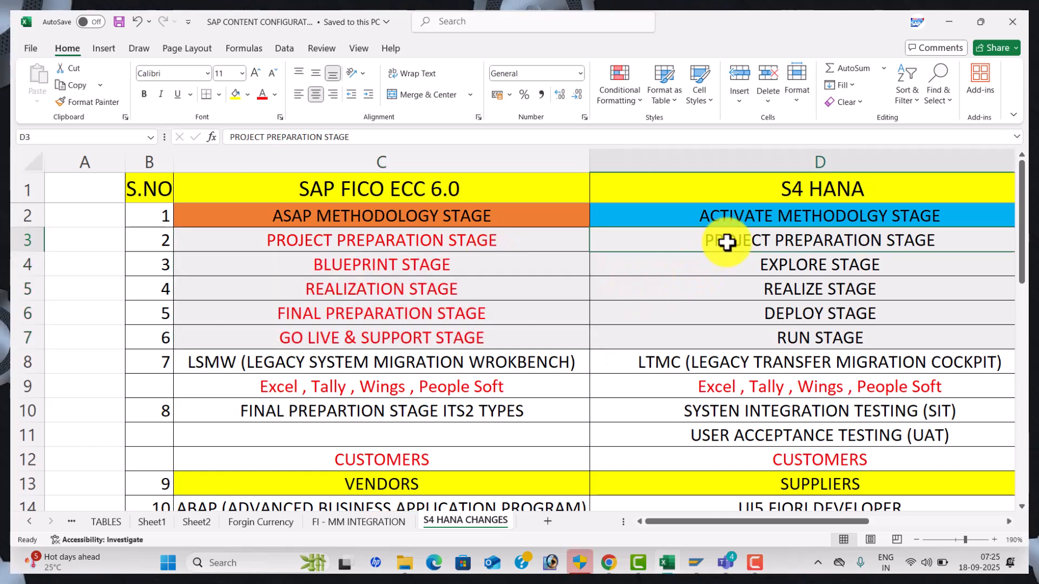
pyautogui.click(761, 265)
pyautogui.click(528, 262)
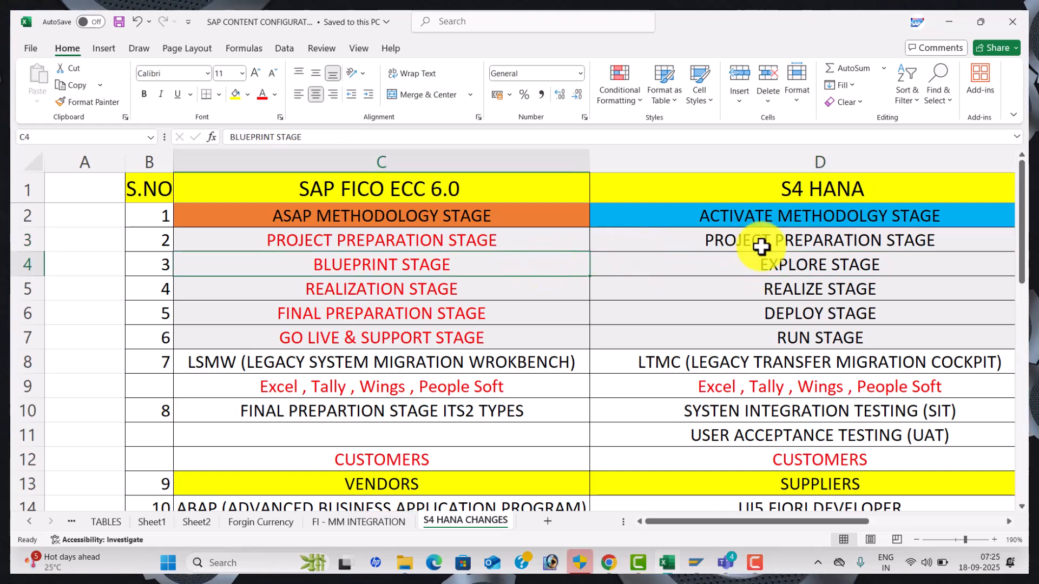
pyautogui.click(766, 263)
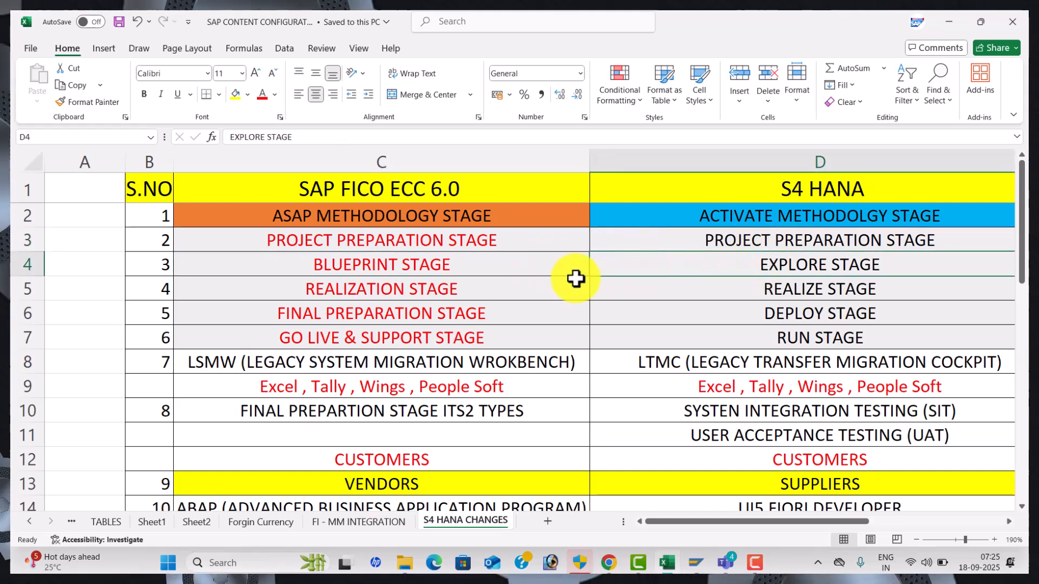
pyautogui.click(515, 296)
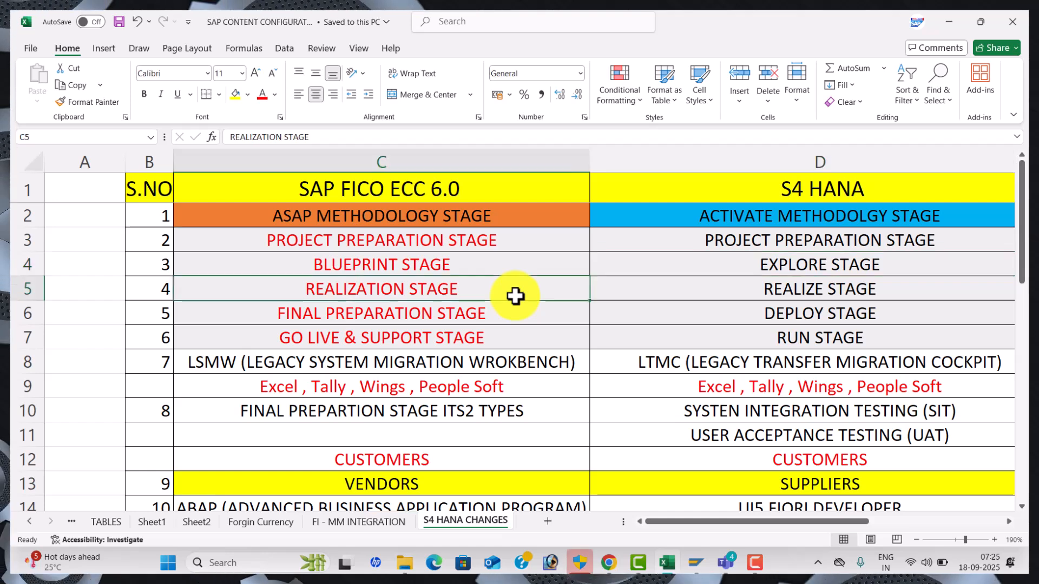
pyautogui.click(738, 284)
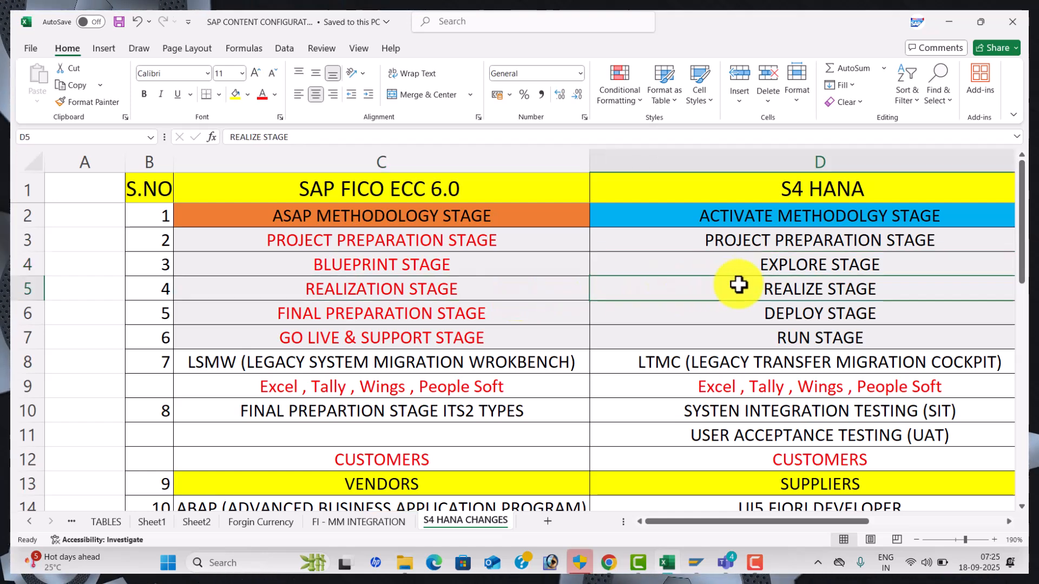
pyautogui.click(515, 310)
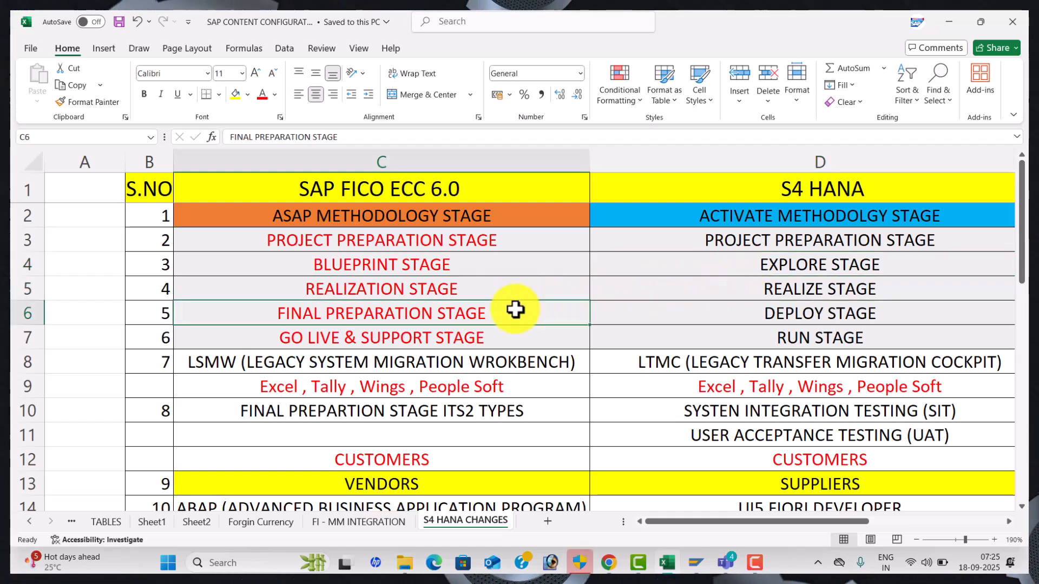
pyautogui.click(775, 307)
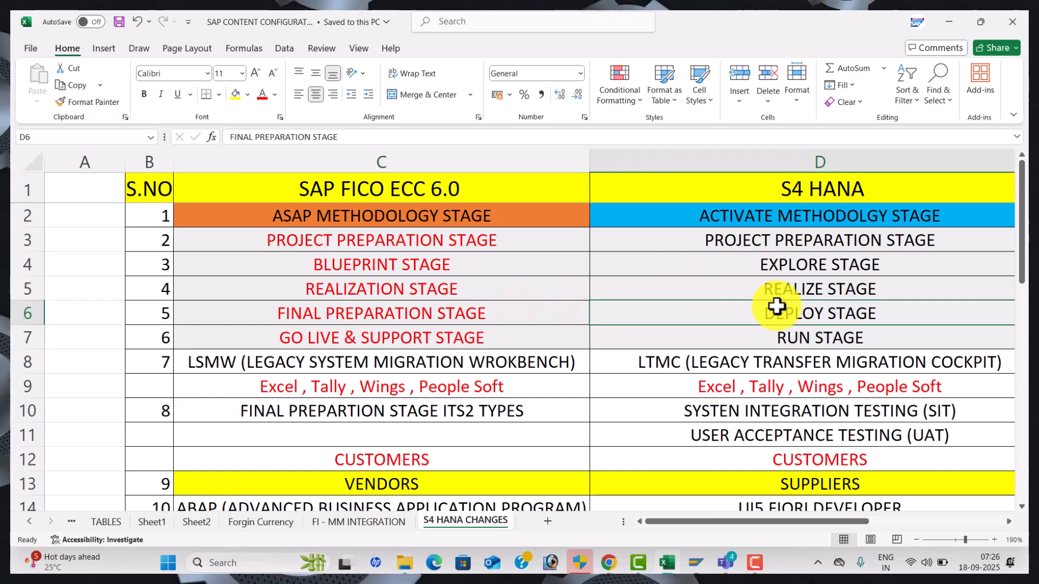
pyautogui.click(506, 338)
pyautogui.click(757, 336)
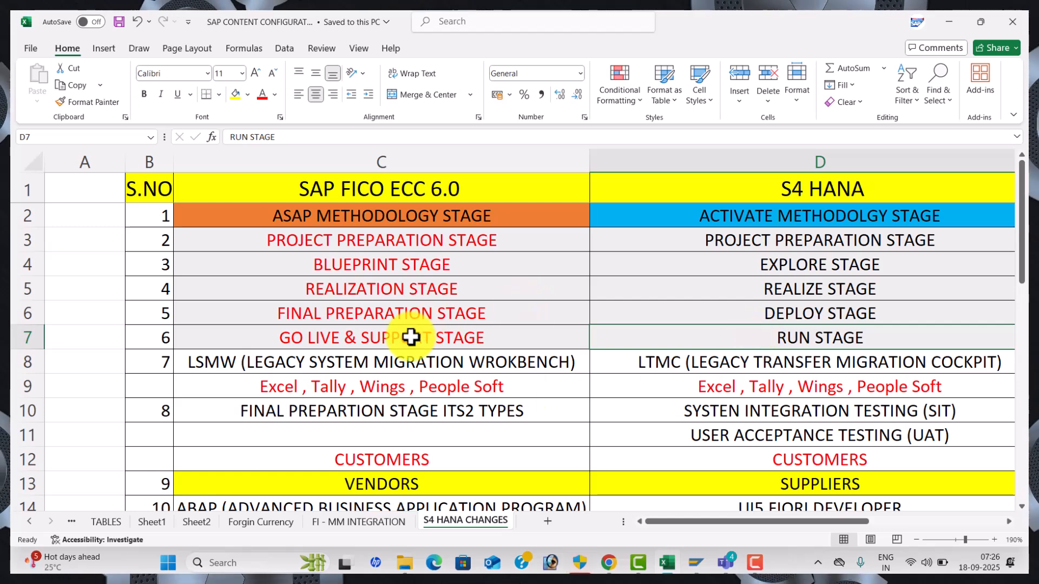
# Compare the LSMW and LTMC migration tools, and examine their source systems and the System Integration Testing entry
pyautogui.click(403, 360)
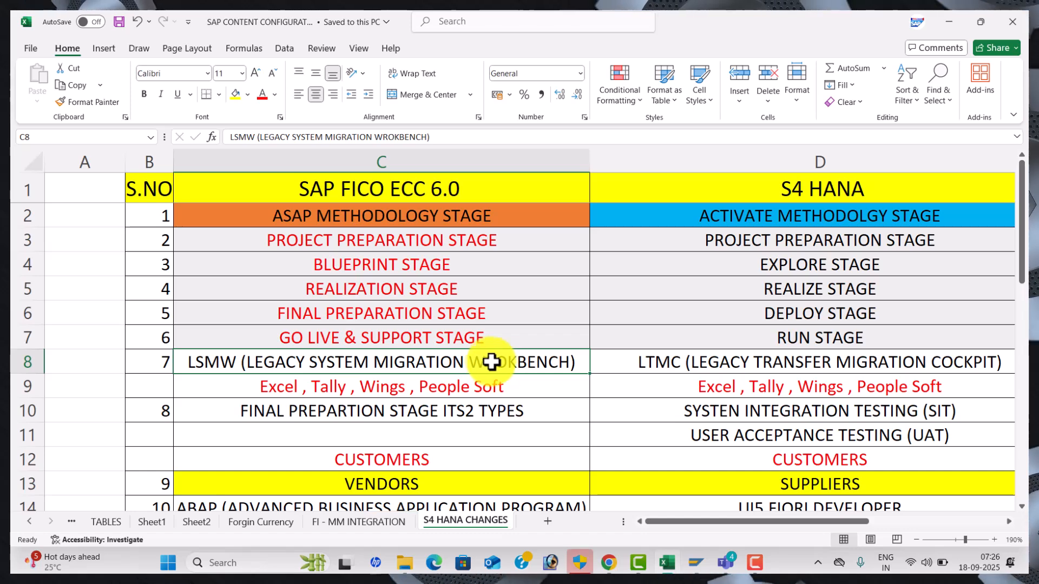
pyautogui.click(661, 363)
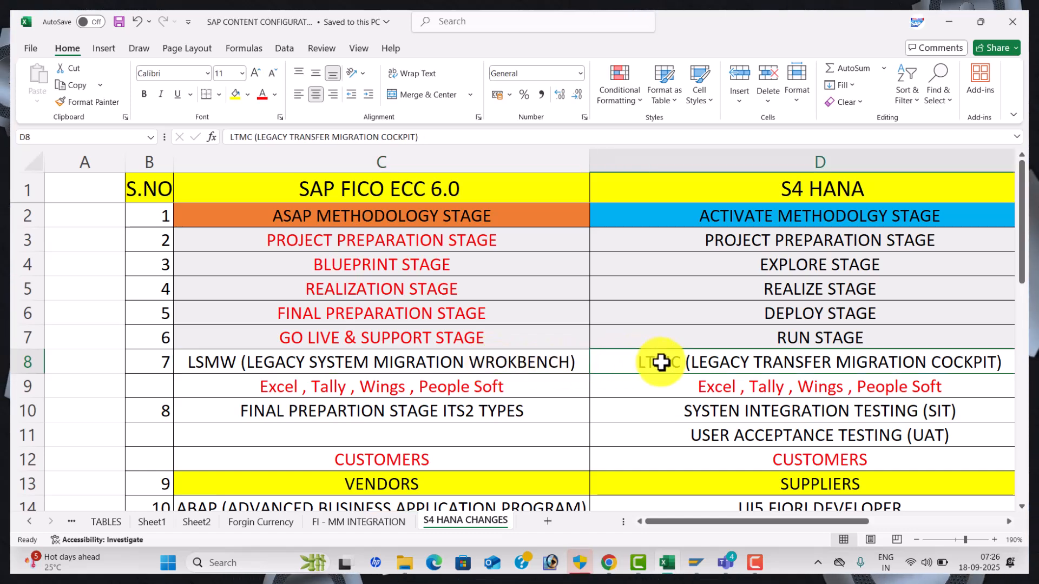
pyautogui.click(526, 389)
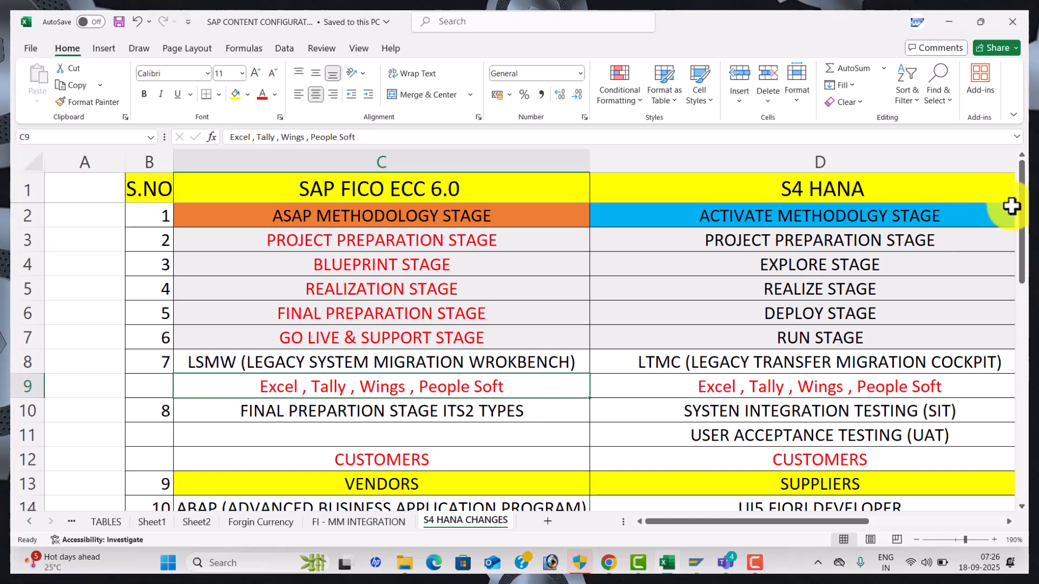
pyautogui.moveTo(1024, 236); pyautogui.dragTo(1019, 254)
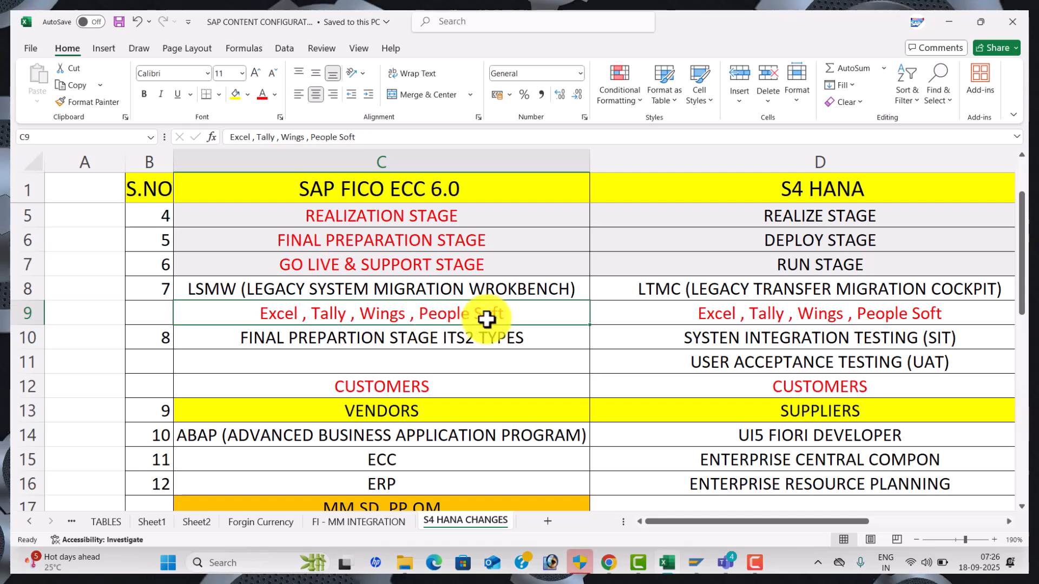
pyautogui.click(737, 313)
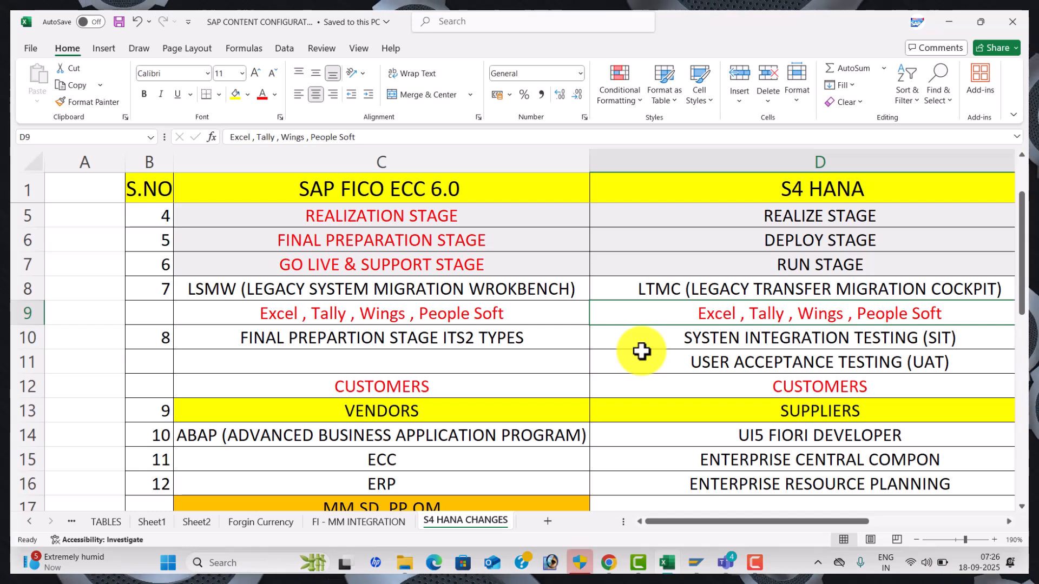
pyautogui.click(747, 340)
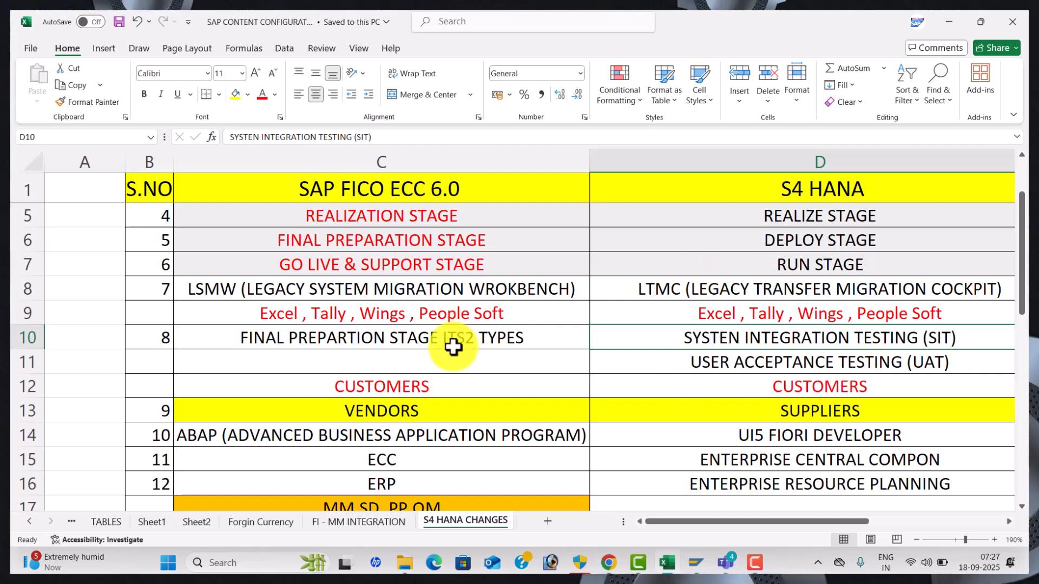
# Compare the Customers entries in both columns and the ECC 6.0 Vendors entry with S4 HANA Suppliers
pyautogui.click(452, 375)
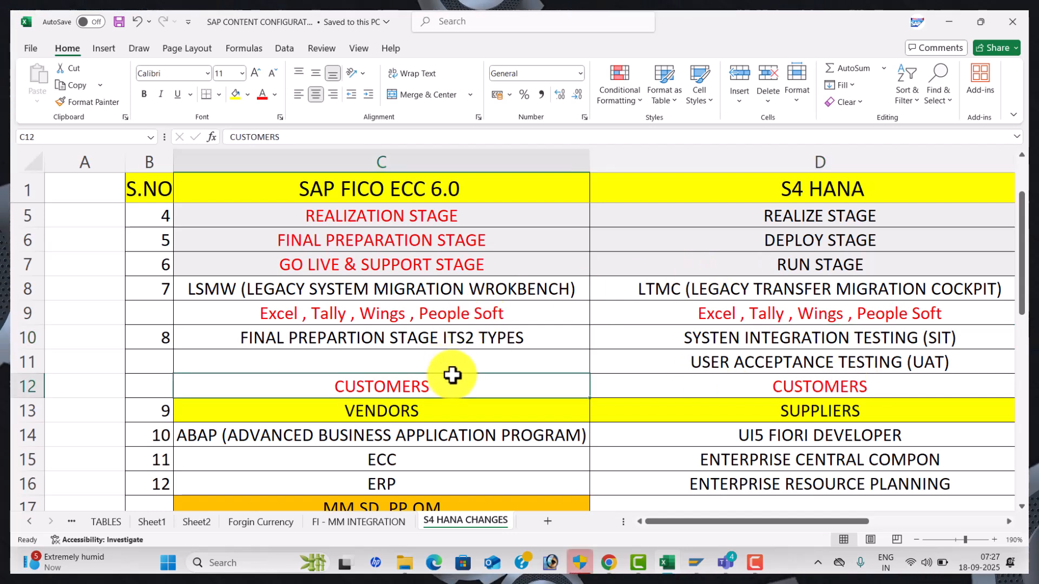
pyautogui.click(723, 385)
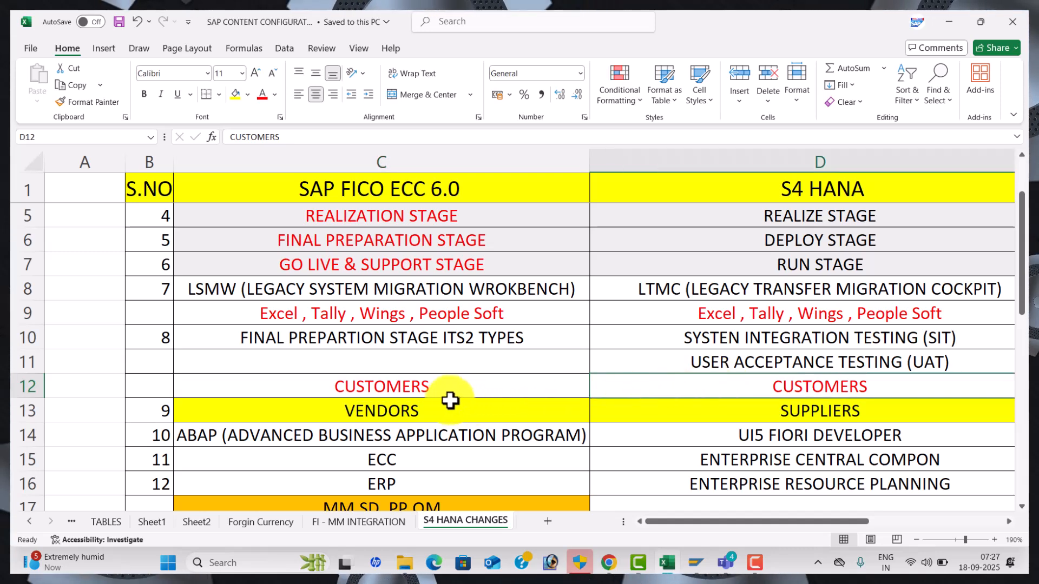
pyautogui.click(431, 412)
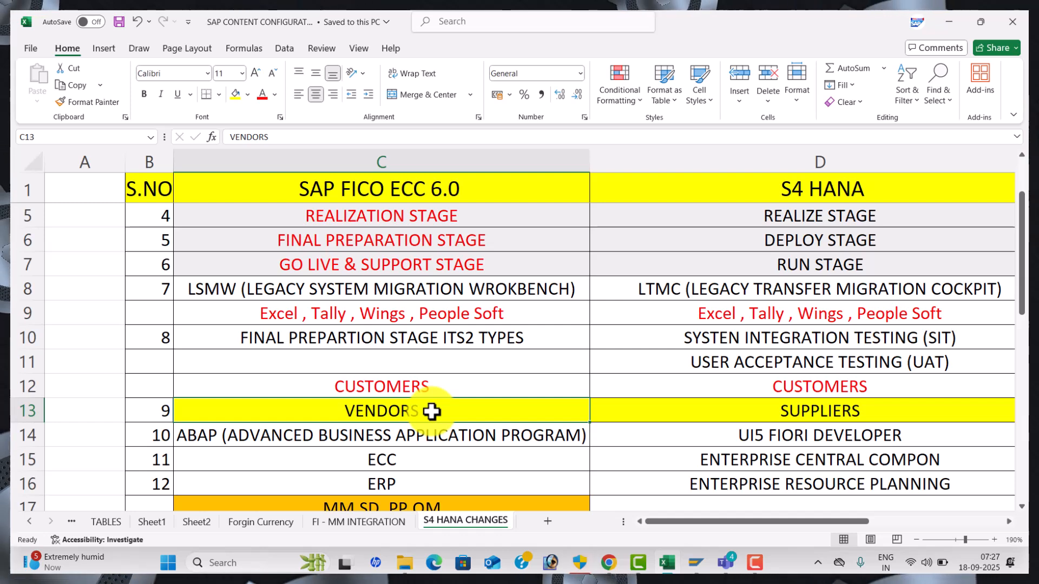
pyautogui.click(846, 414)
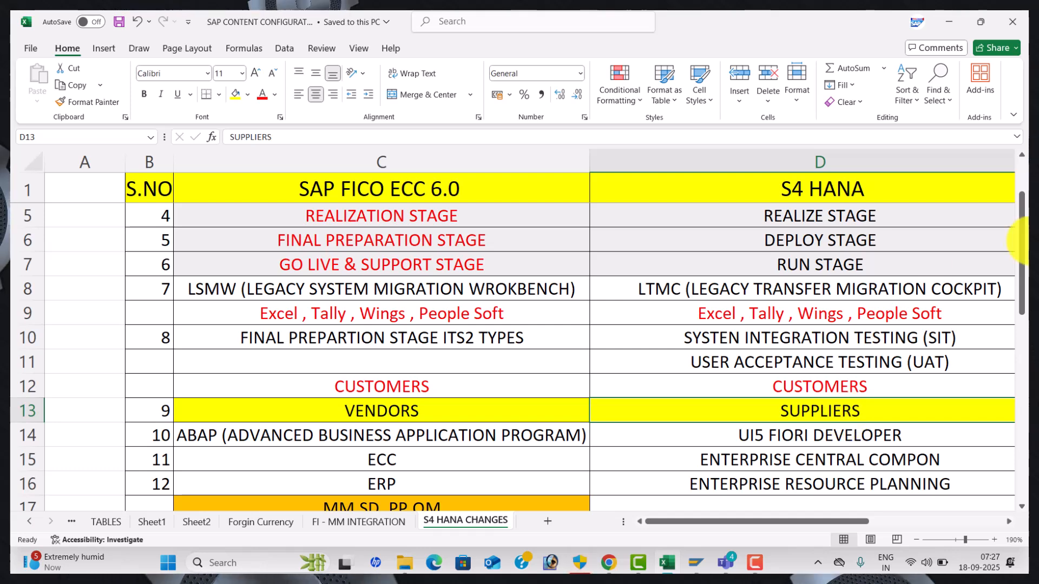
# Compare ABAP with UI5 Fiori Developer, and examine the ECC, ERP and MM, SD, PP, QM rows
pyautogui.moveTo(1022, 249); pyautogui.dragTo(1013, 274)
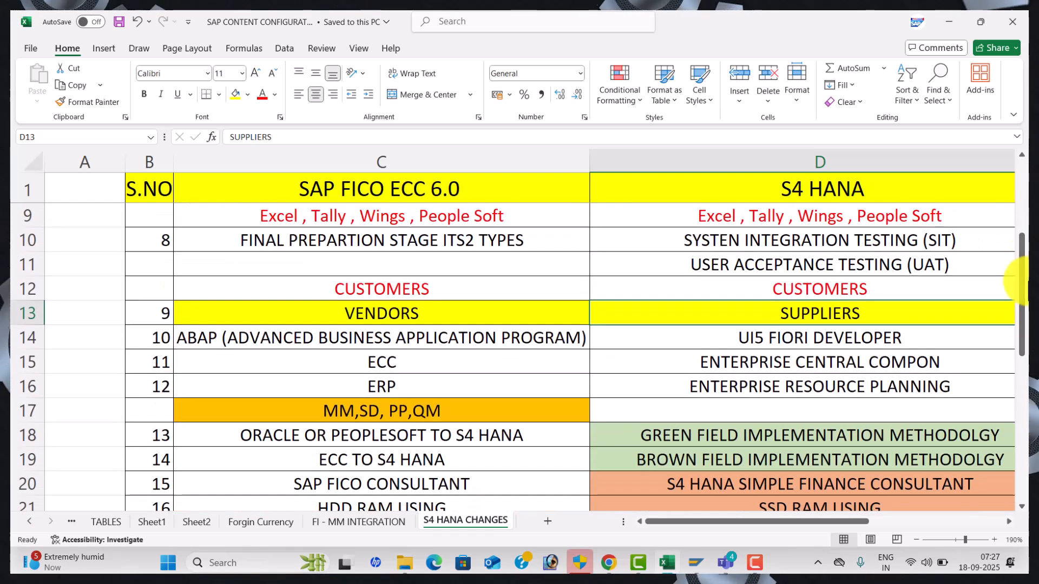
pyautogui.click(349, 341)
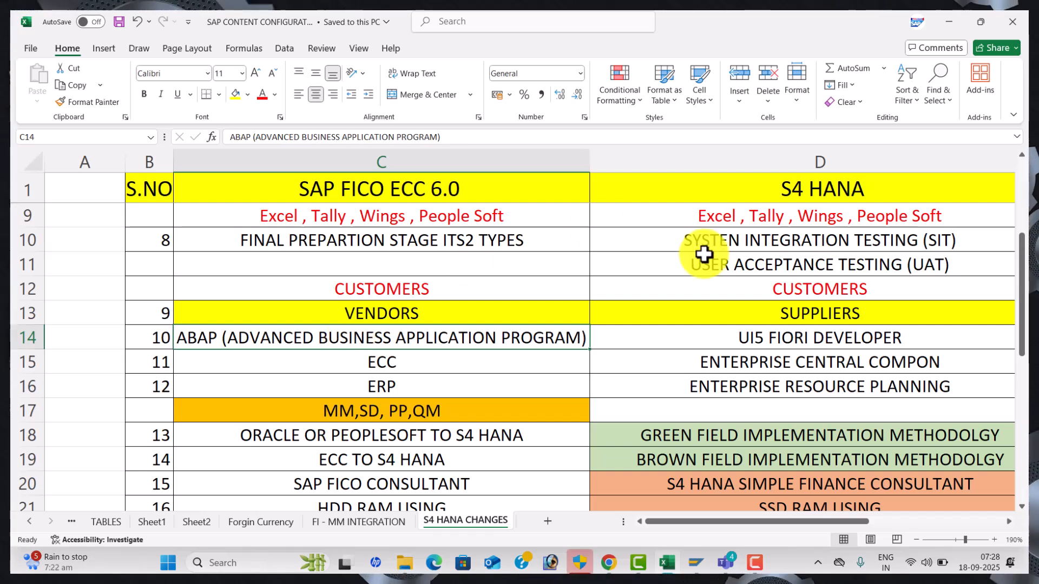
pyautogui.click(831, 338)
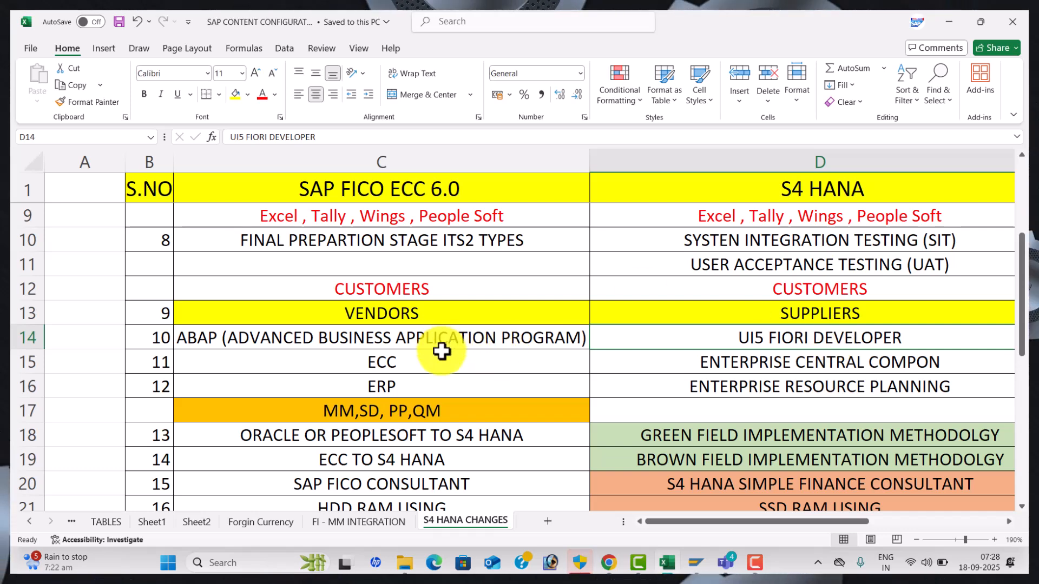
pyautogui.click(758, 363)
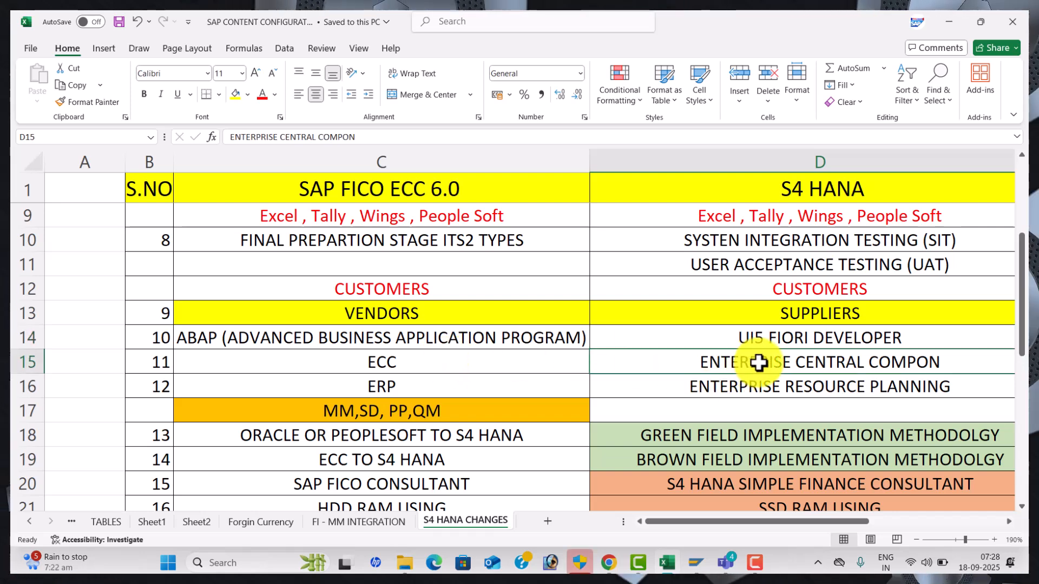
pyautogui.click(554, 384)
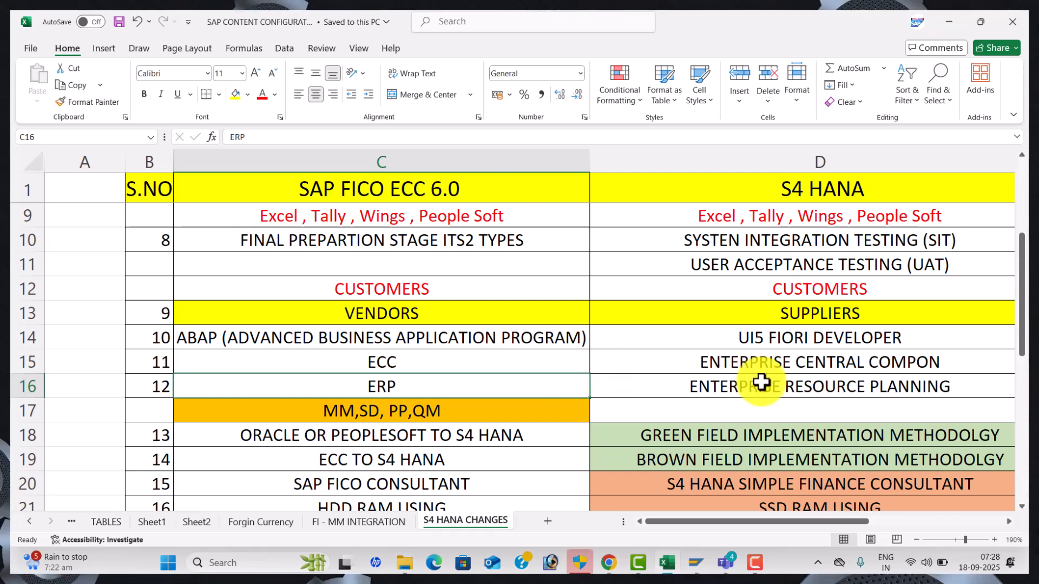
pyautogui.click(761, 383)
pyautogui.click(471, 402)
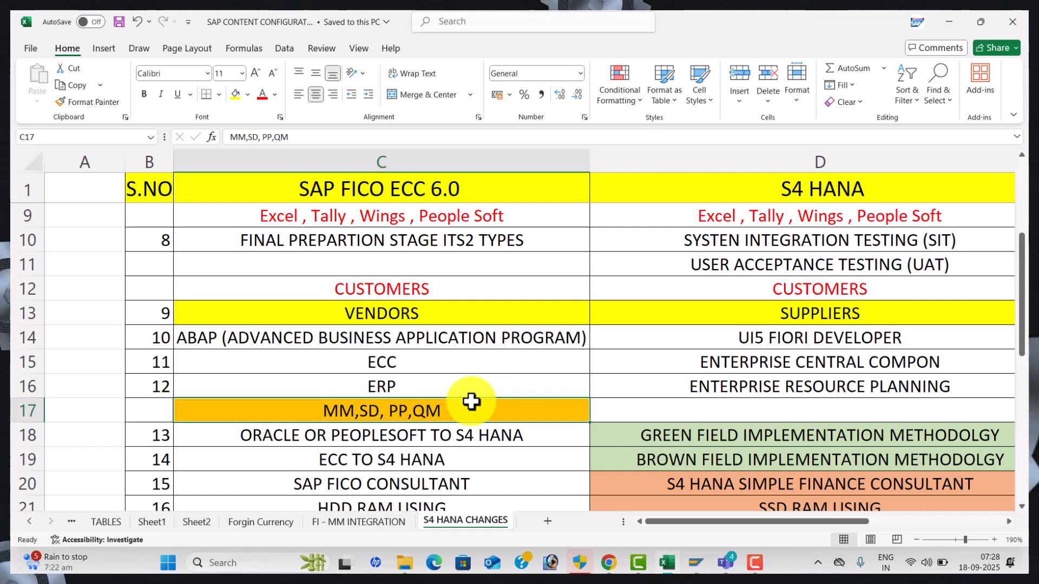
# Compare the Oracle or PeopleSoft and ECC migrations to S4 HANA with the Green Field and Brown Field implementation methodologies
pyautogui.press('Down')
pyautogui.press('Down')
pyautogui.press('Down')
pyautogui.press('Down')
pyautogui.press('Down')
pyautogui.press('Down')
pyautogui.press('Down')
pyautogui.press('Down')
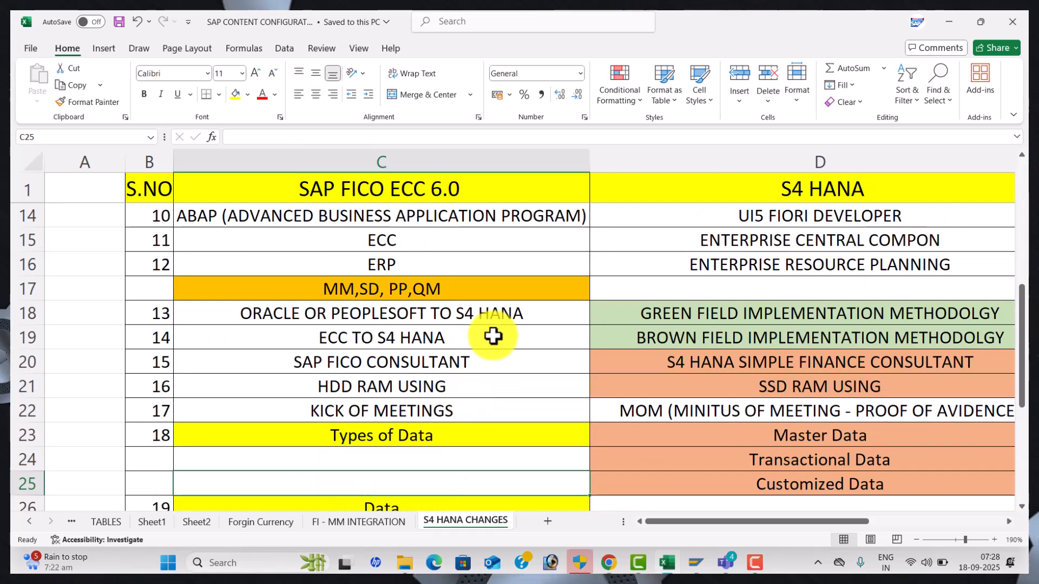
pyautogui.click(512, 313)
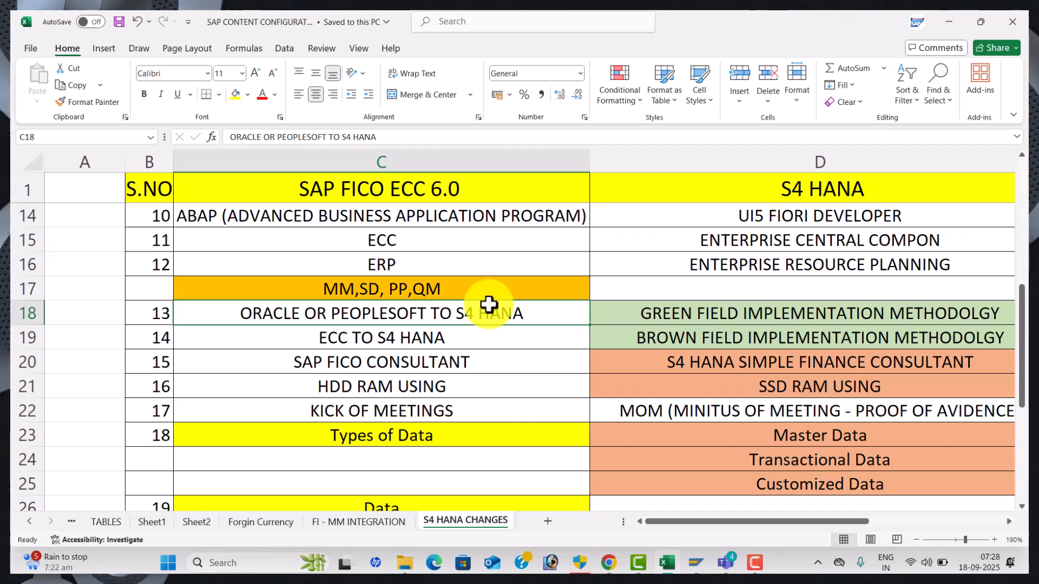
pyautogui.click(704, 312)
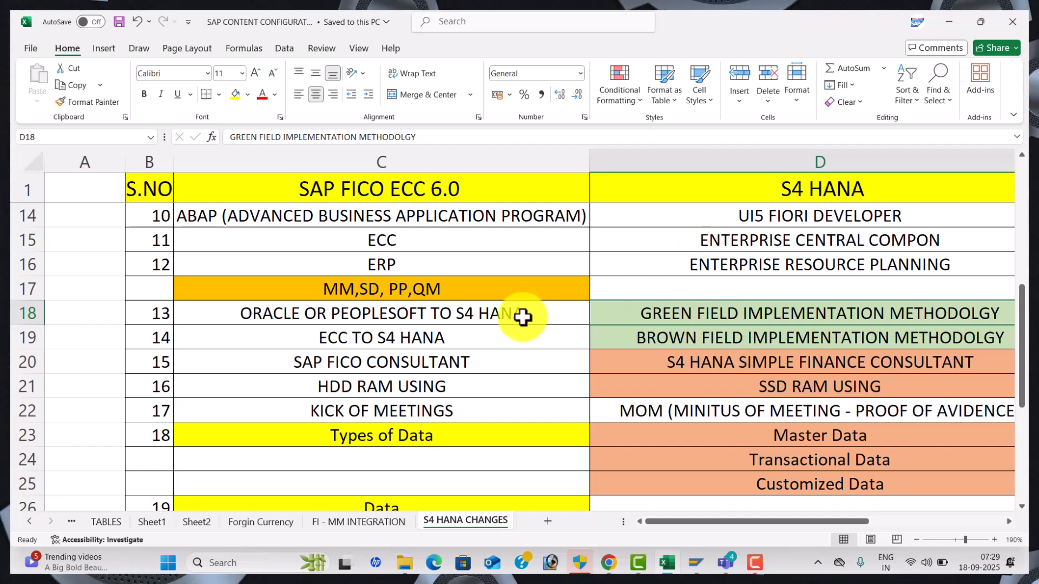
pyautogui.click(665, 344)
pyautogui.click(446, 319)
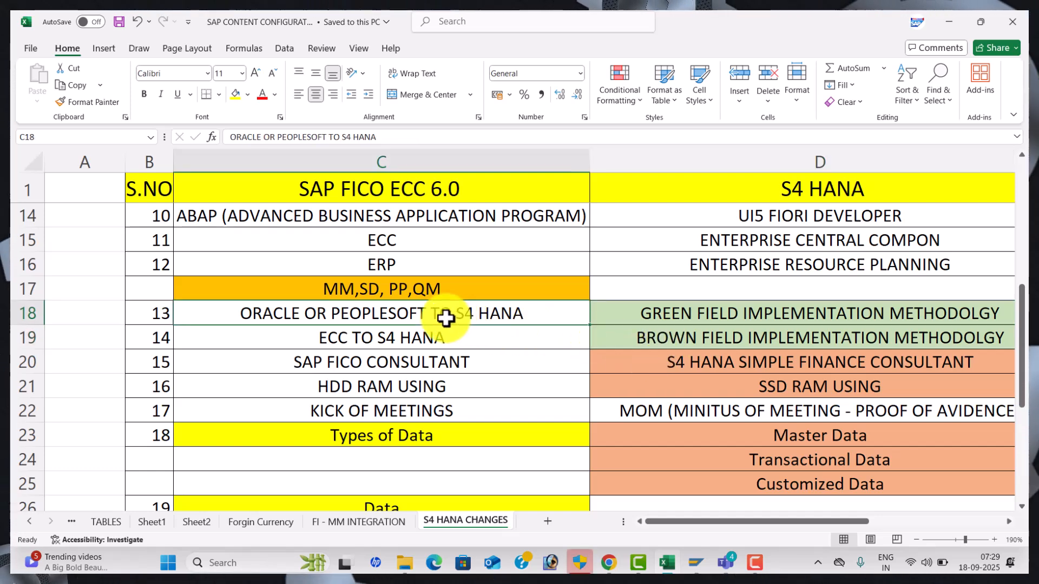
pyautogui.click(686, 313)
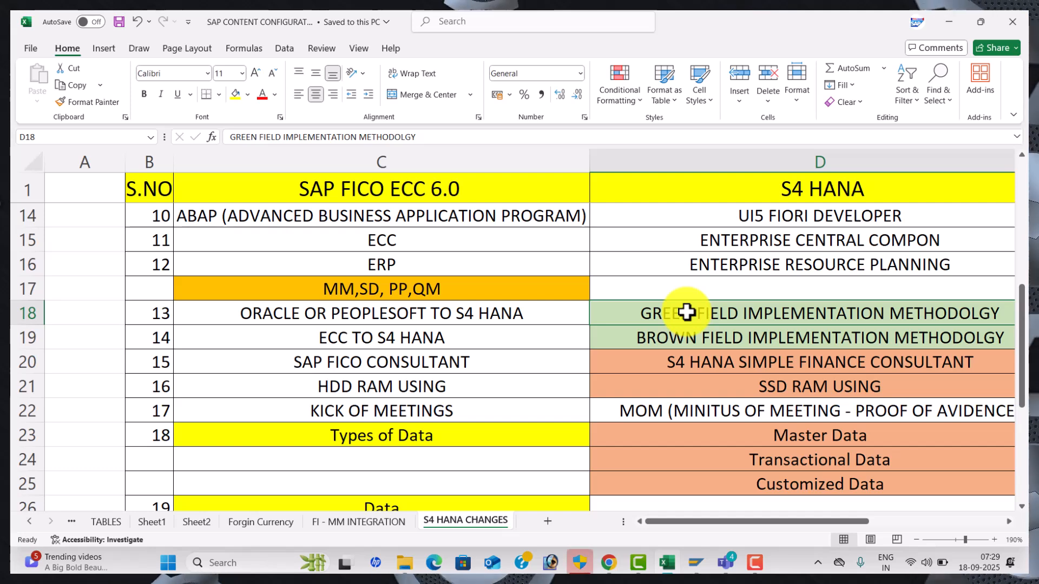
# Compare the SAP FICO Consultant and S4 HANA Simple Finance Consultant entries, and go on to the HDD RAM Using entry
pyautogui.click(532, 367)
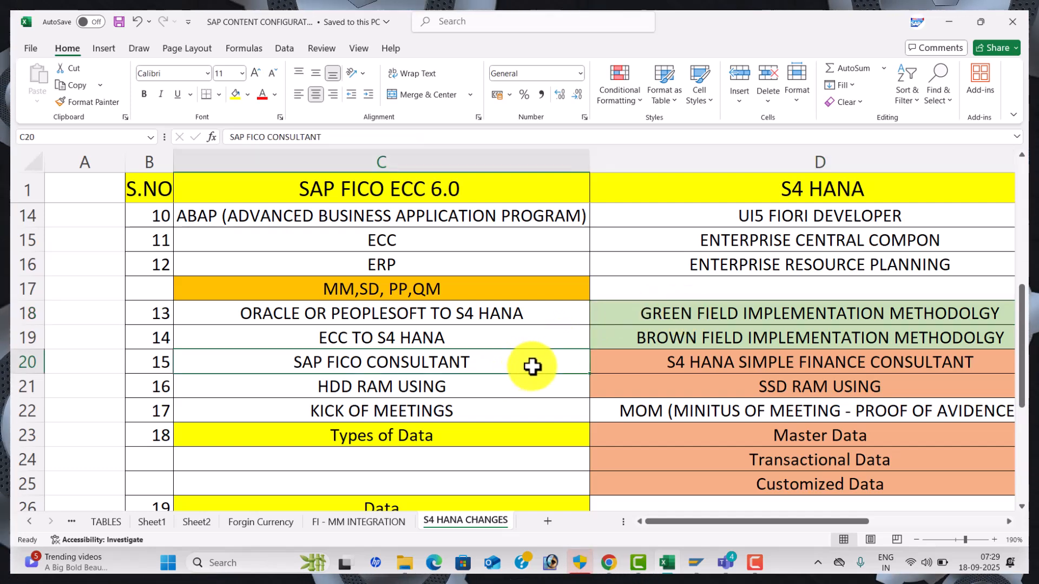
pyautogui.click(729, 366)
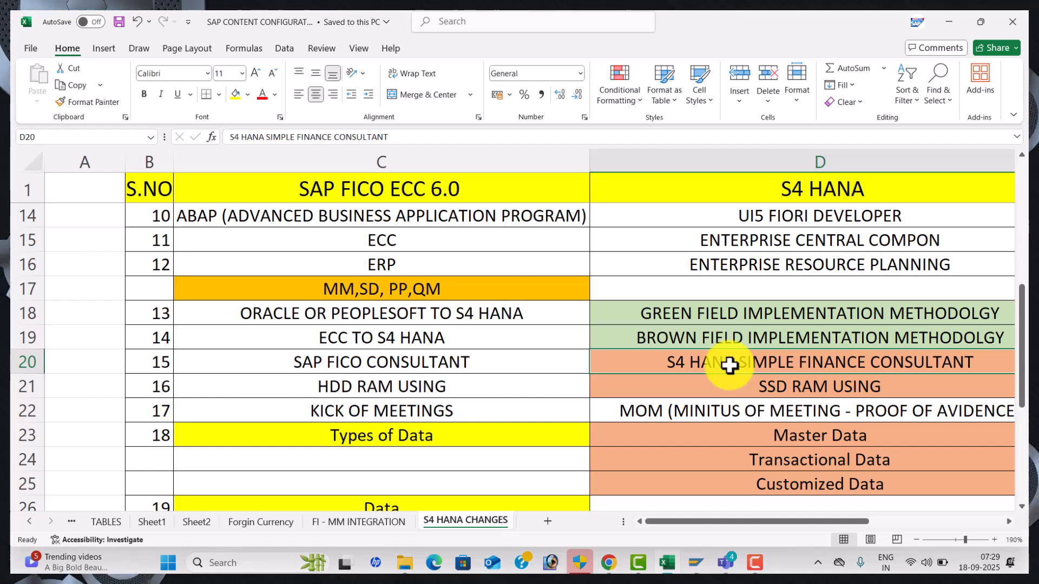
pyautogui.click(492, 386)
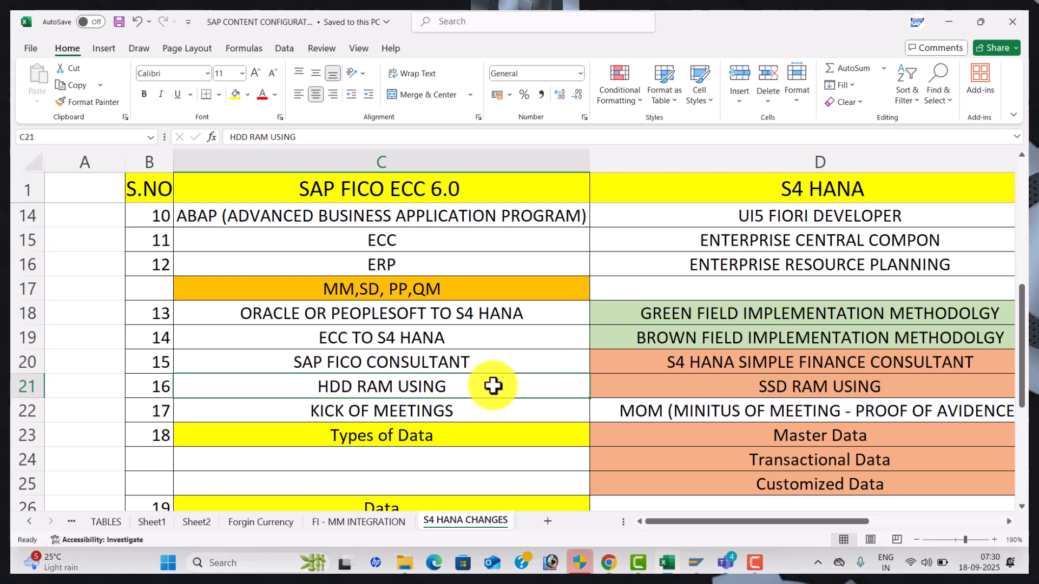
# Compare the Kick Of Meetings entry with the MOM (minutes of meeting, proof of evidence) entry under S4 HANA
pyautogui.click(502, 414)
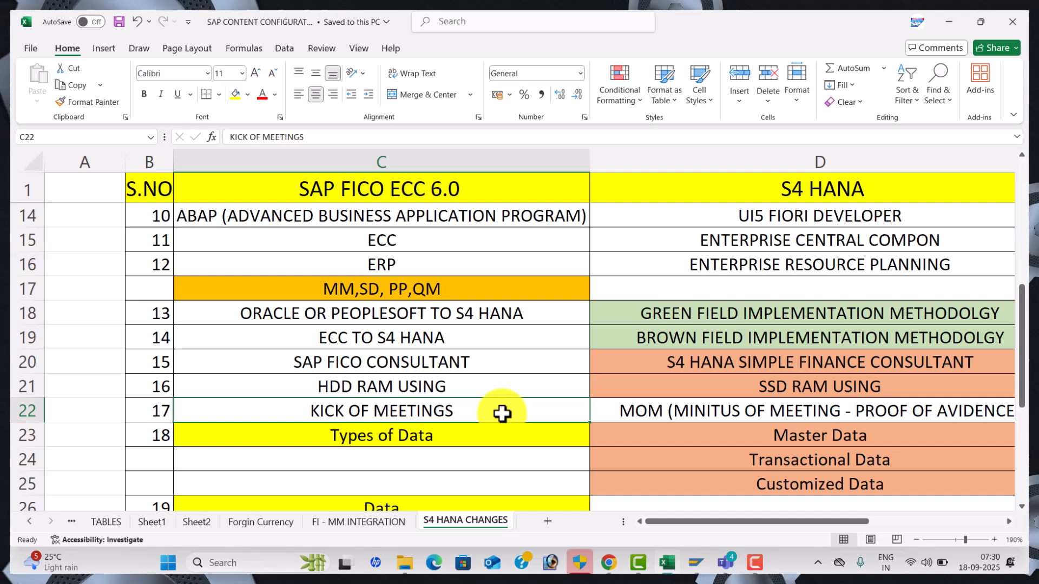
pyautogui.click(826, 413)
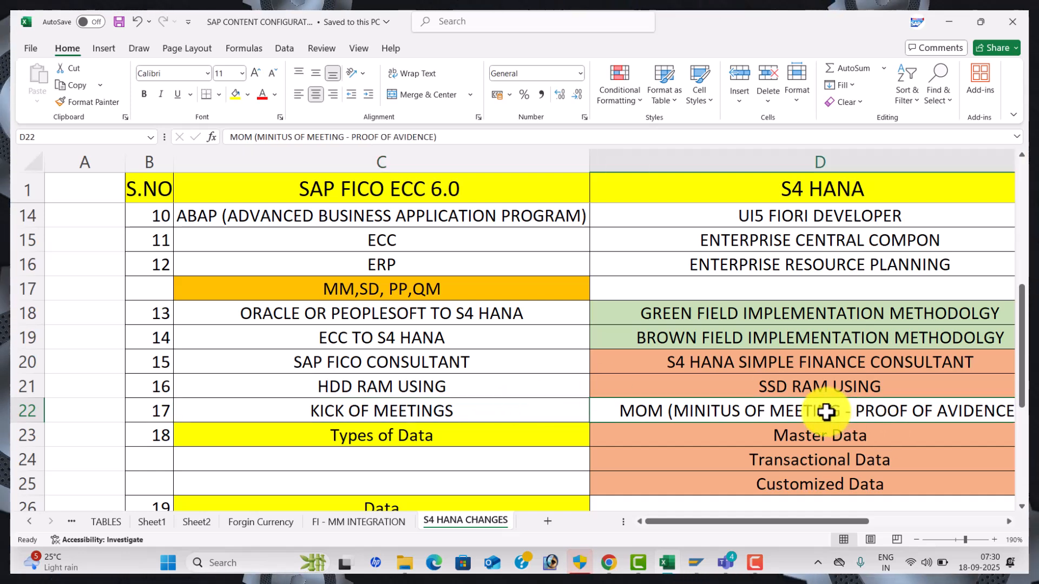
pyautogui.click(915, 540)
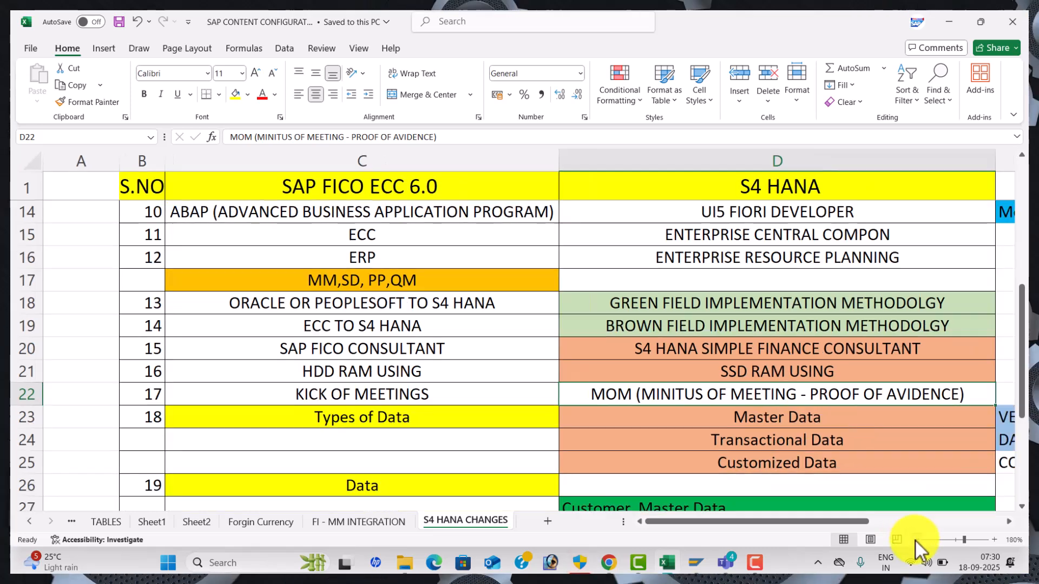
# Examine the Types of Data row with Master, Transactional and Customized Data, and the examples noted beside them in column E
pyautogui.click(695, 424)
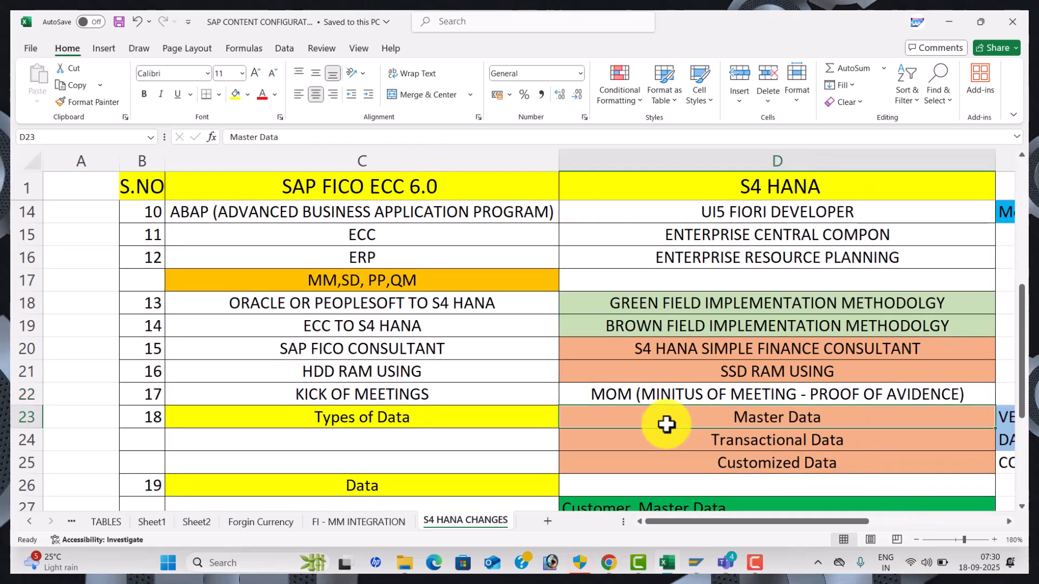
pyautogui.click(455, 415)
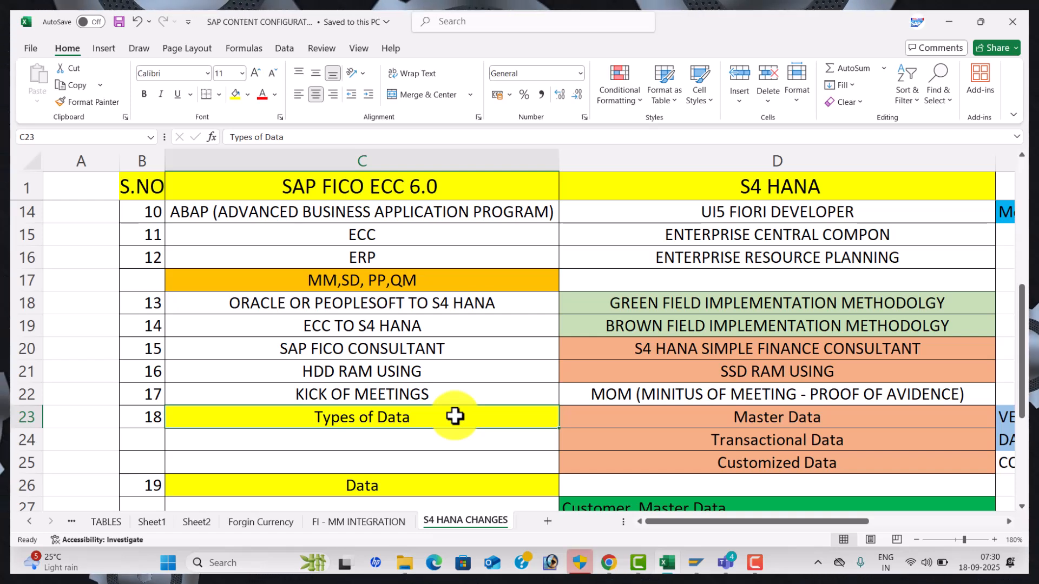
pyautogui.press('Right')
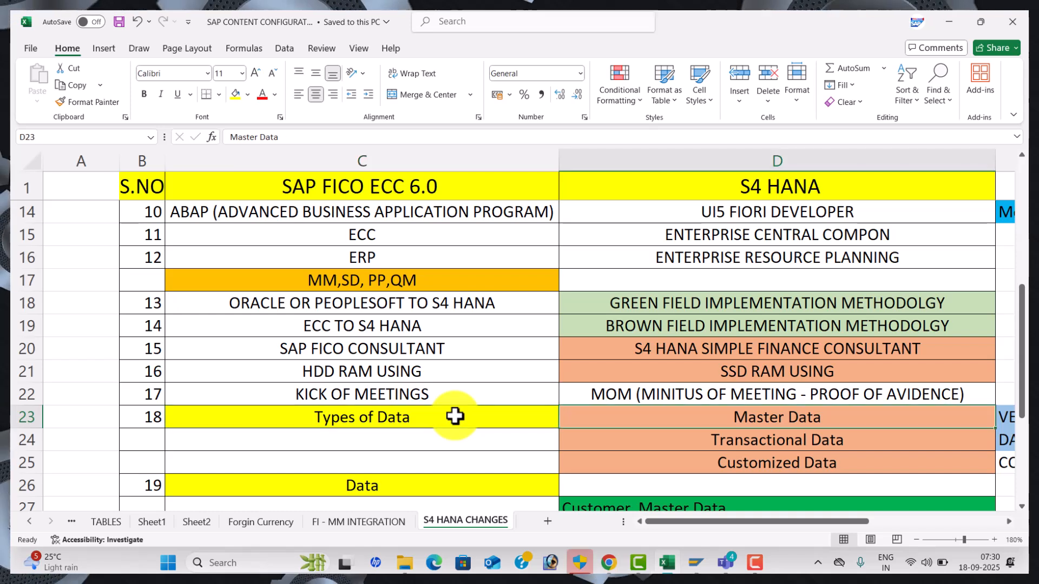
pyautogui.press('Right')
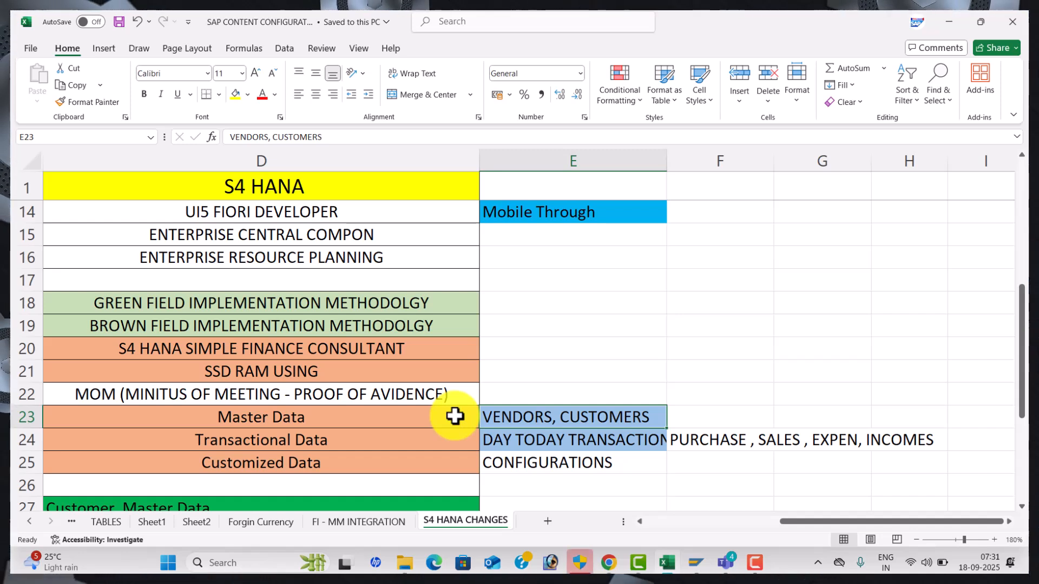
pyautogui.press('Left')
pyautogui.press('Left')
pyautogui.press('Left')
pyautogui.press('Left')
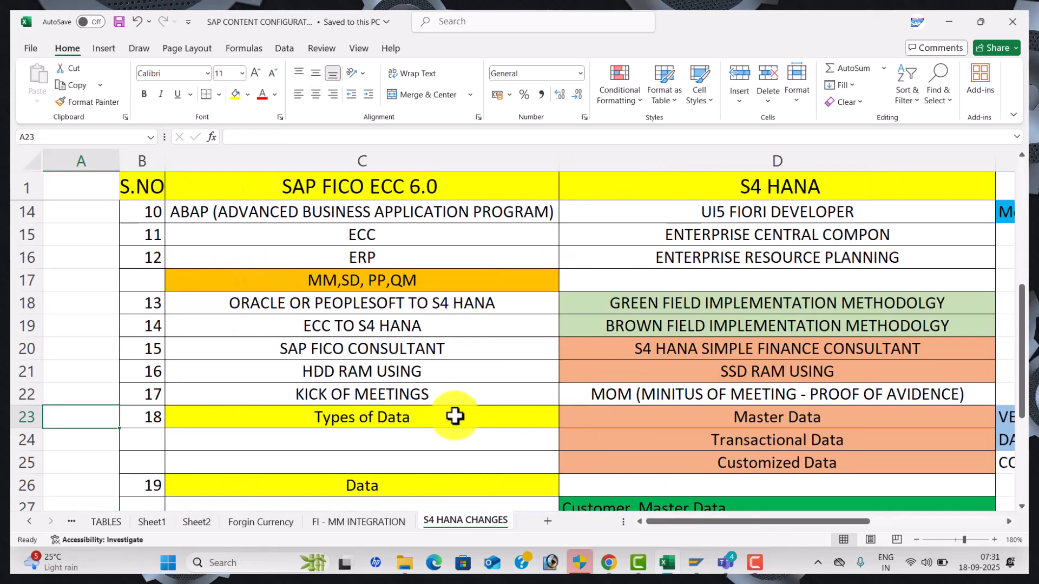
# Go down to the Data section and examine its list of master data types, from Customer to Profit Center Master Data
pyautogui.press('Down')
pyautogui.press('Down')
pyautogui.press('Down')
pyautogui.press('Down')
pyautogui.press('Down')
pyautogui.press('Down')
pyautogui.press('Down')
pyautogui.press('Down')
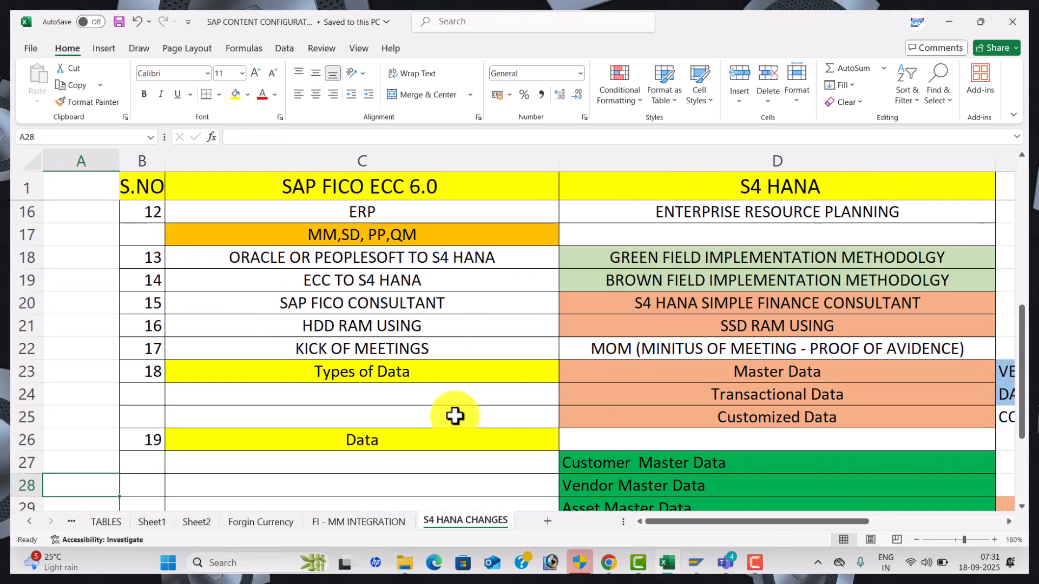
pyautogui.press('Down')
pyautogui.press('Down')
pyautogui.press('Down')
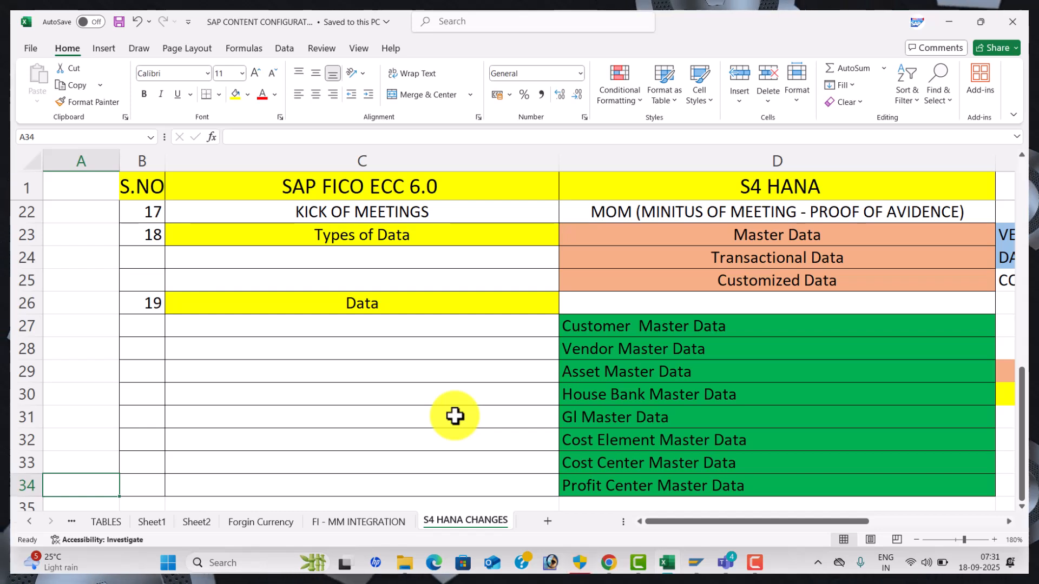
pyautogui.click(691, 378)
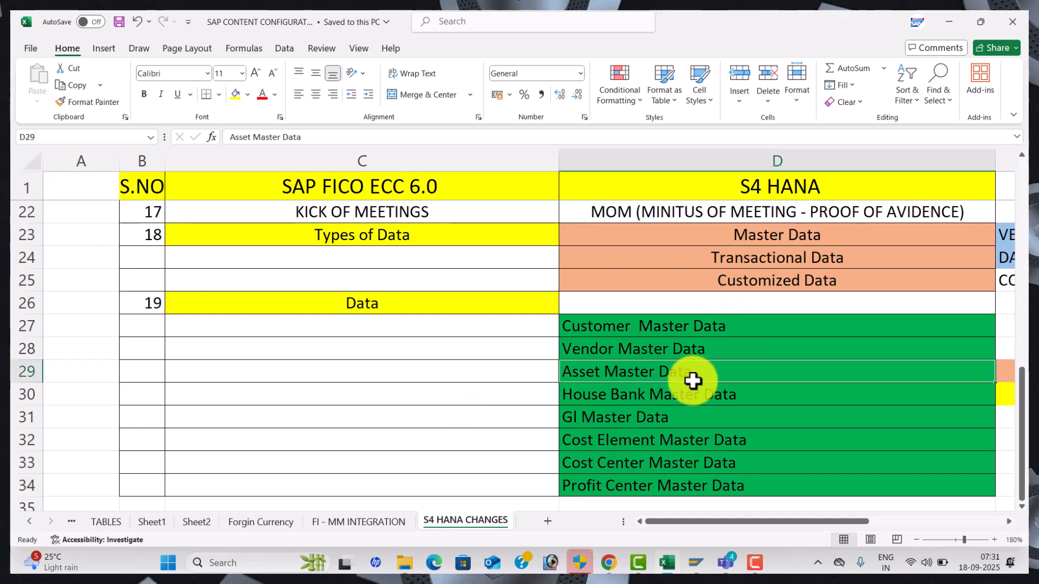
# Return to the start of the sheet and review the Realize Stage, LTMC and Run Stage entries under S4 HANA
pyautogui.moveTo(1024, 414); pyautogui.dragTo(1023, 174)
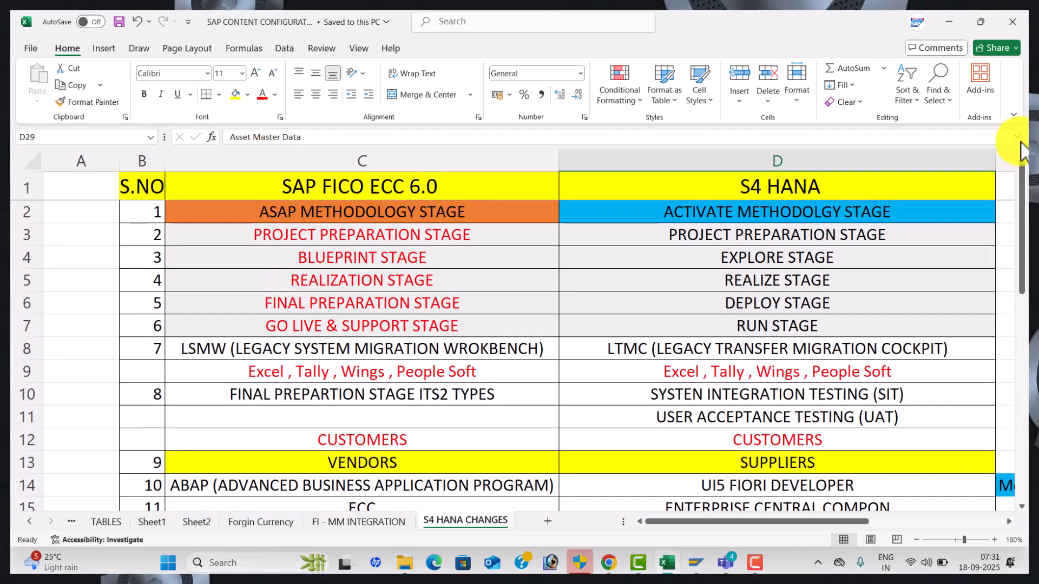
pyautogui.click(715, 272)
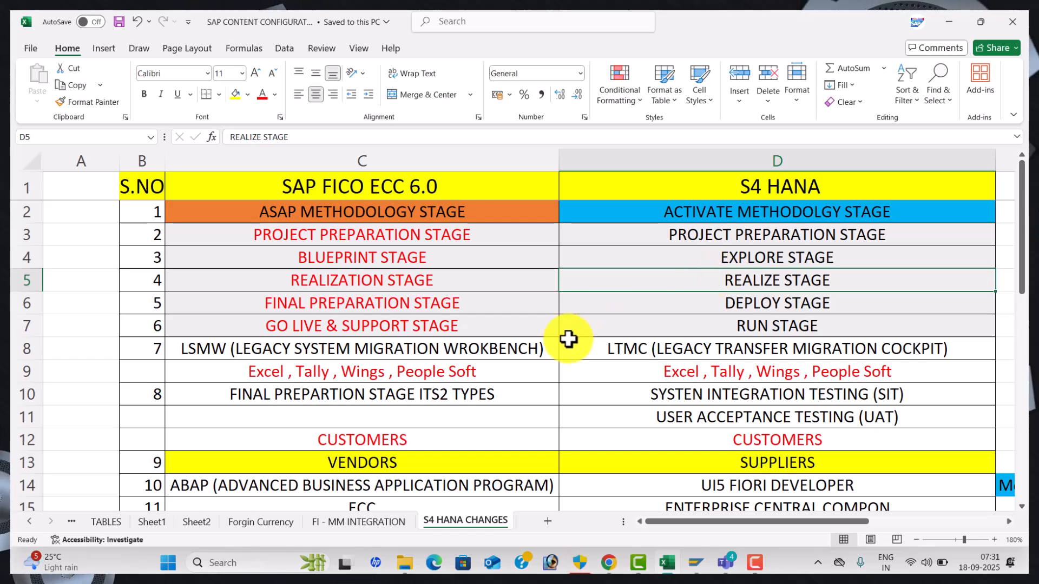
pyautogui.click(568, 339)
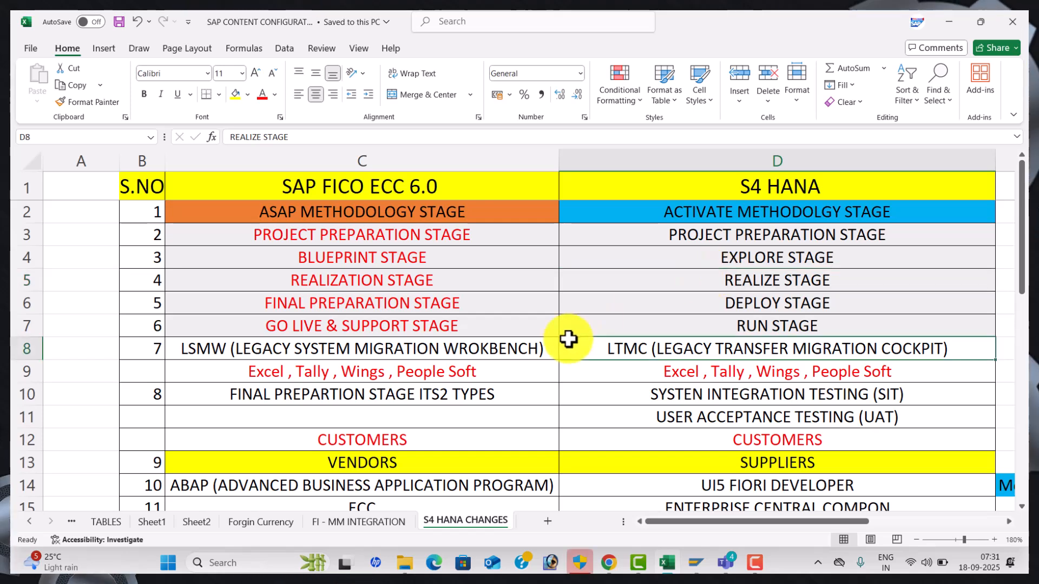
pyautogui.click(682, 317)
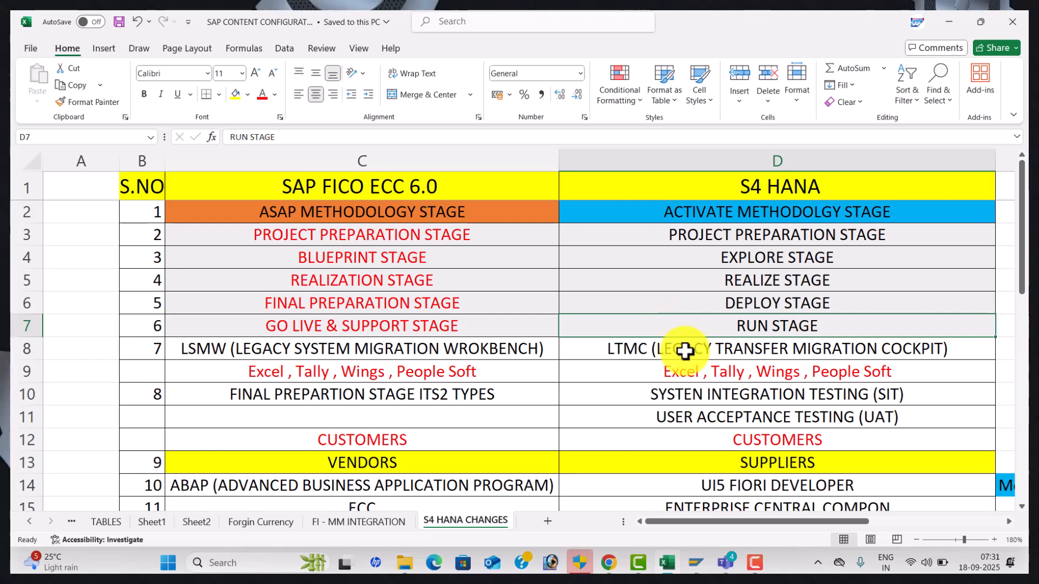
# Open the Document Spliting presentation from the Co Concepts folder in PowerPoint, dismiss the Camtasia add-in welcome and start the slide show
pyautogui.click(414, 565)
pyautogui.click(613, 149)
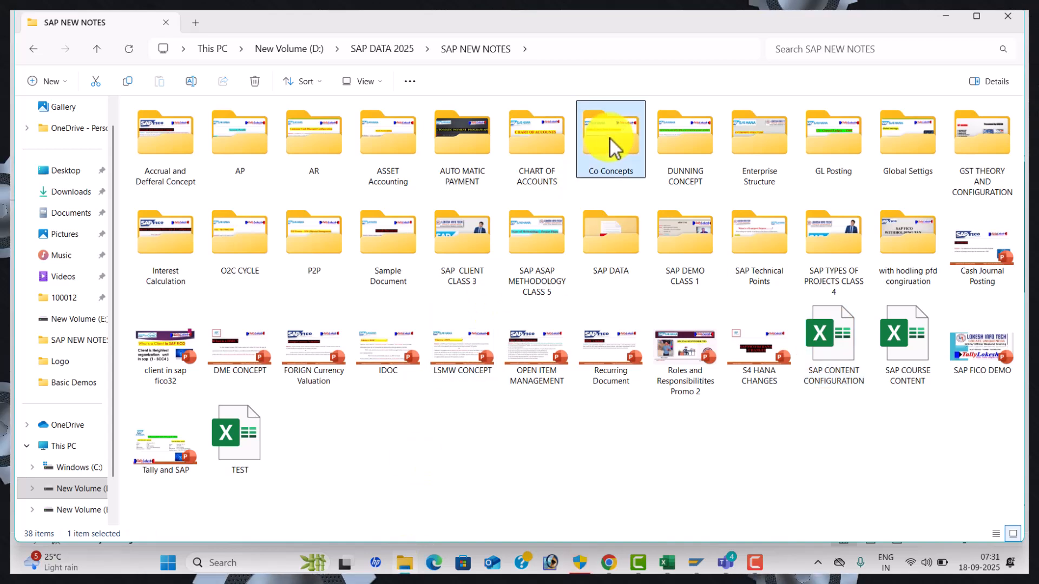
pyautogui.doubleClick(612, 149)
pyautogui.click(401, 157)
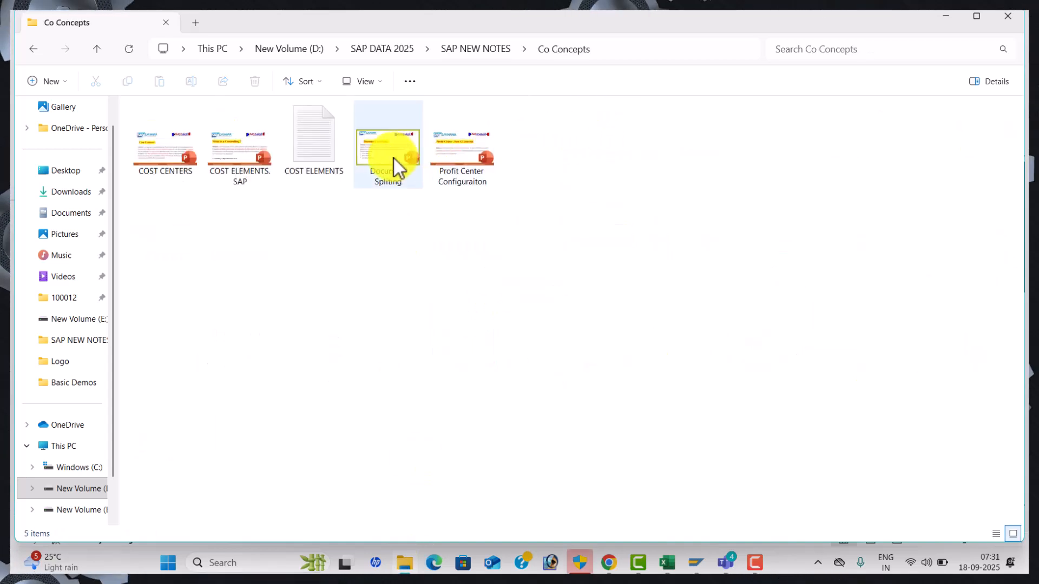
pyautogui.doubleClick(393, 161)
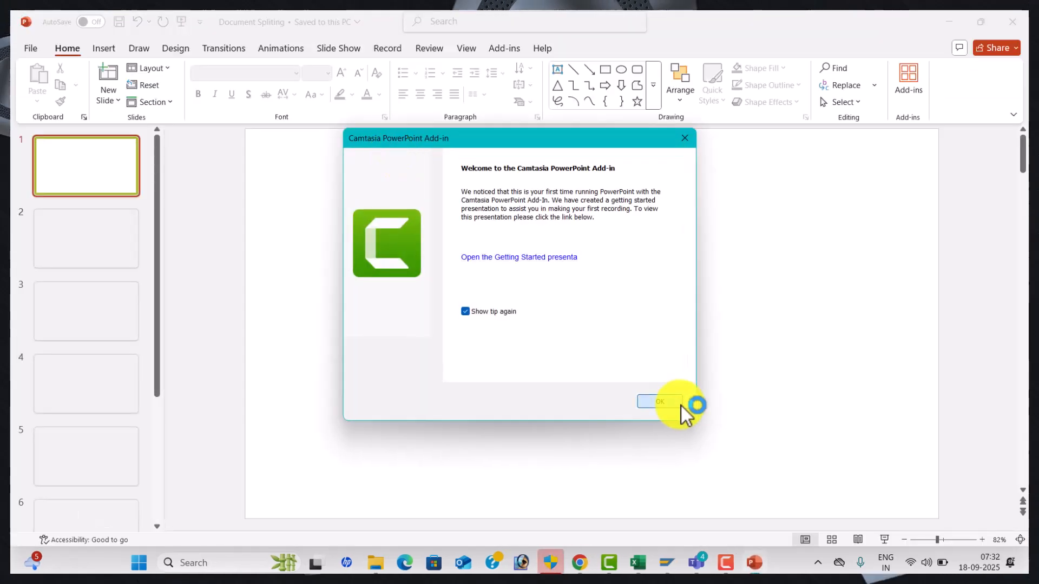
pyautogui.click(681, 406)
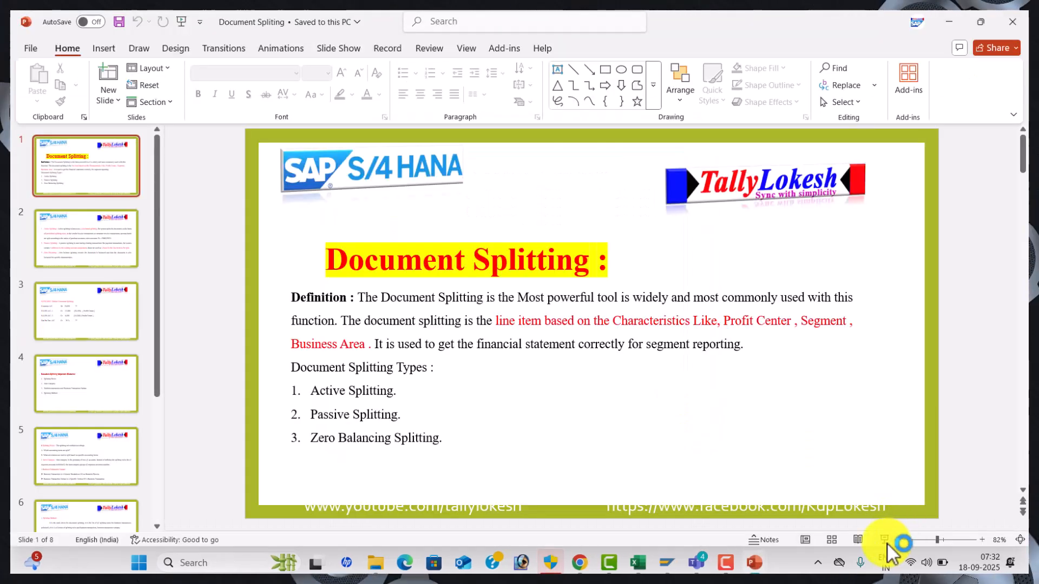
pyautogui.click(885, 541)
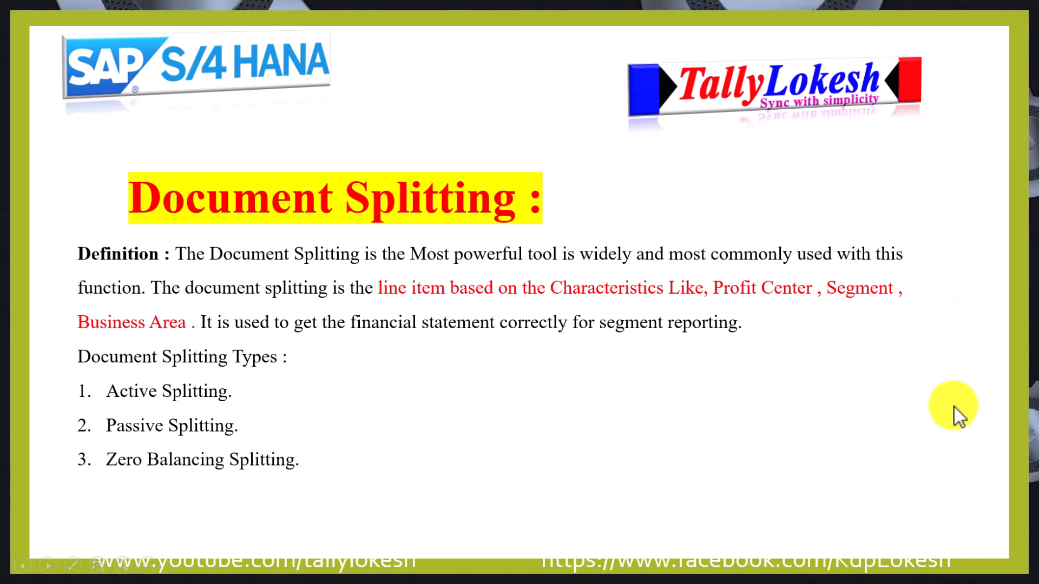